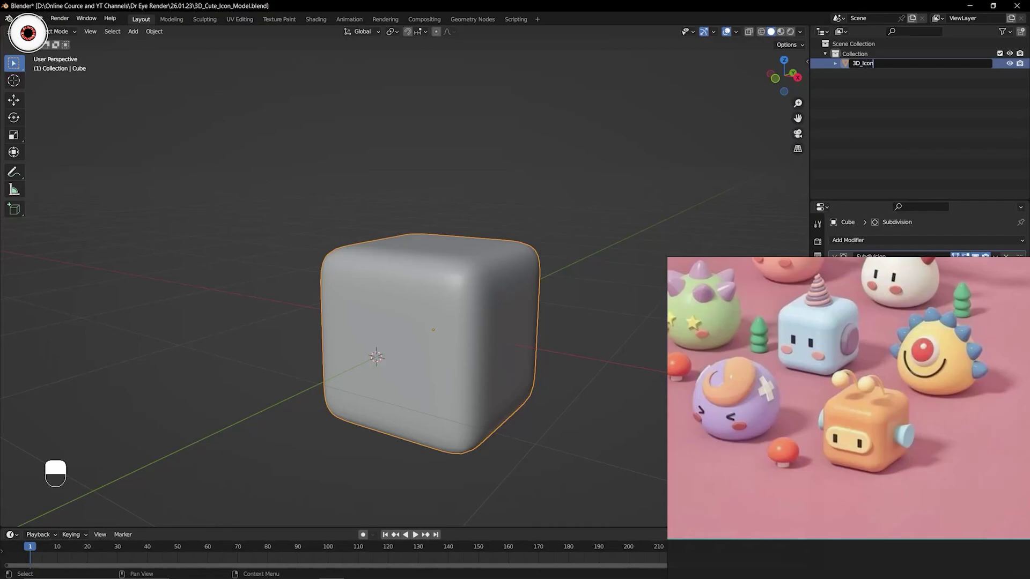
- Rename the cube object to 3D_Icon and deselect it
key("Return")
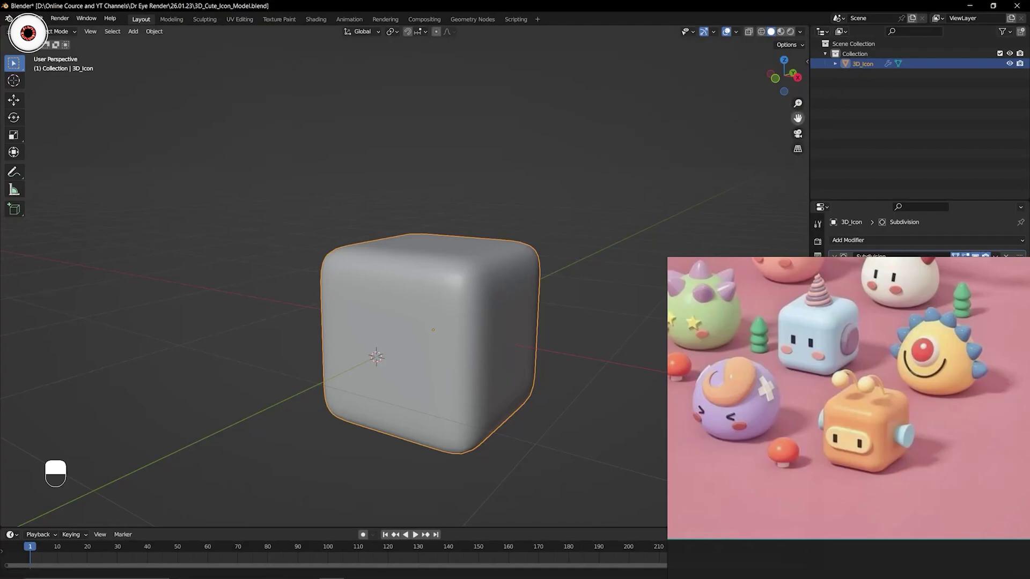
left_click_drag(798, 119, 800, 105)
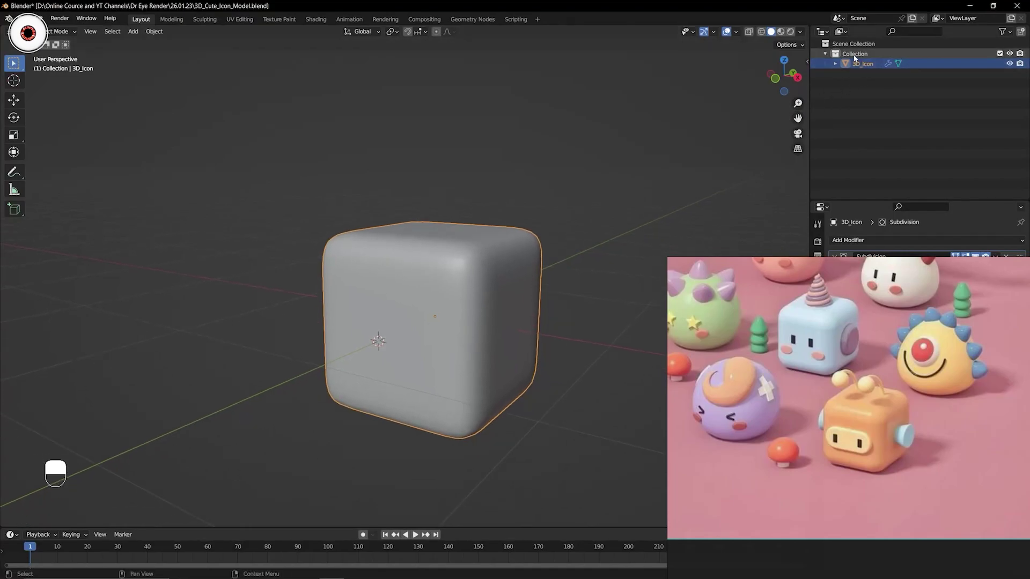
left_click(858, 76)
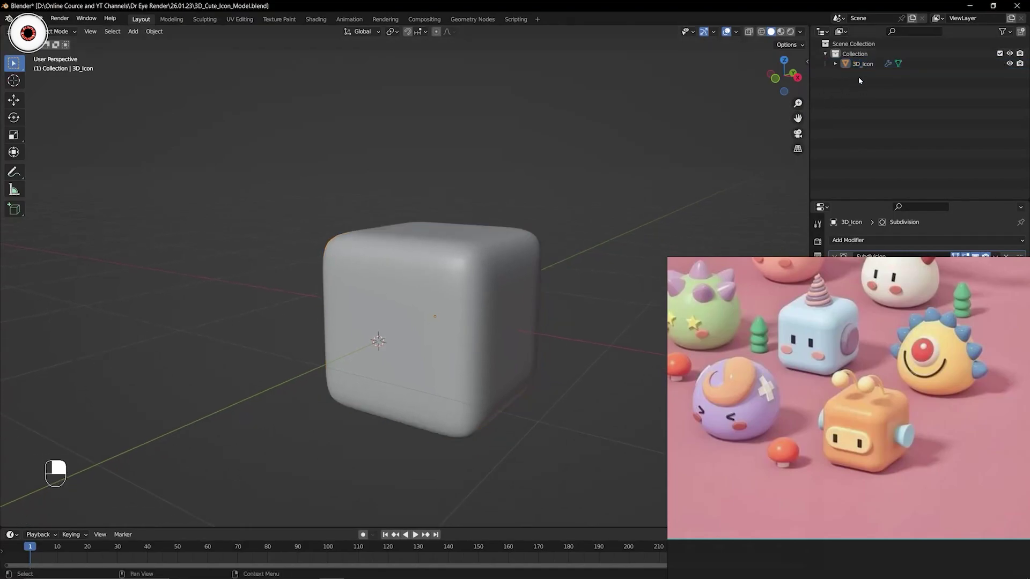
- Add a second collection under the Scene Collection and delete it again
left_click(860, 46)
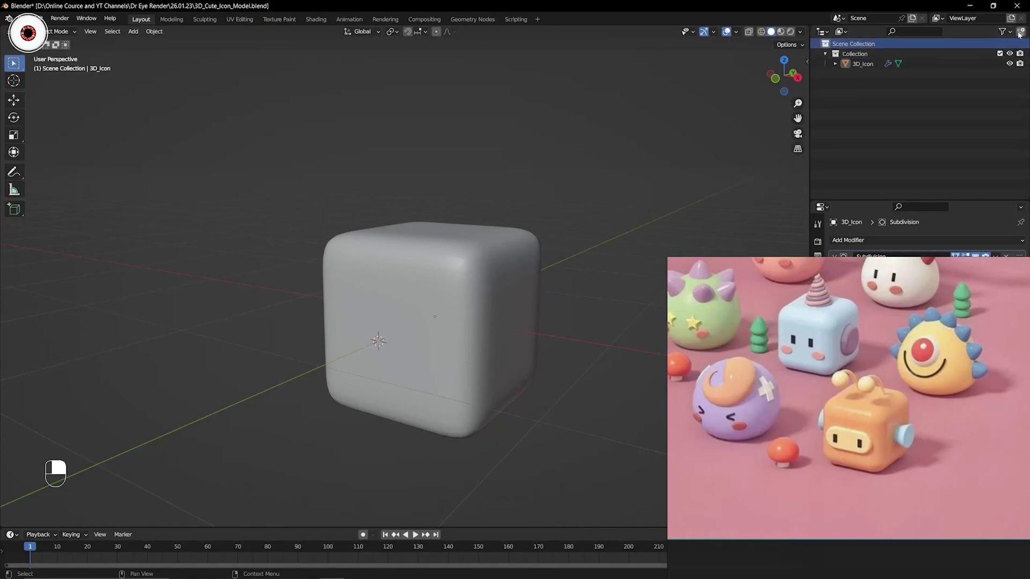
left_click(1019, 33)
left_click(857, 76)
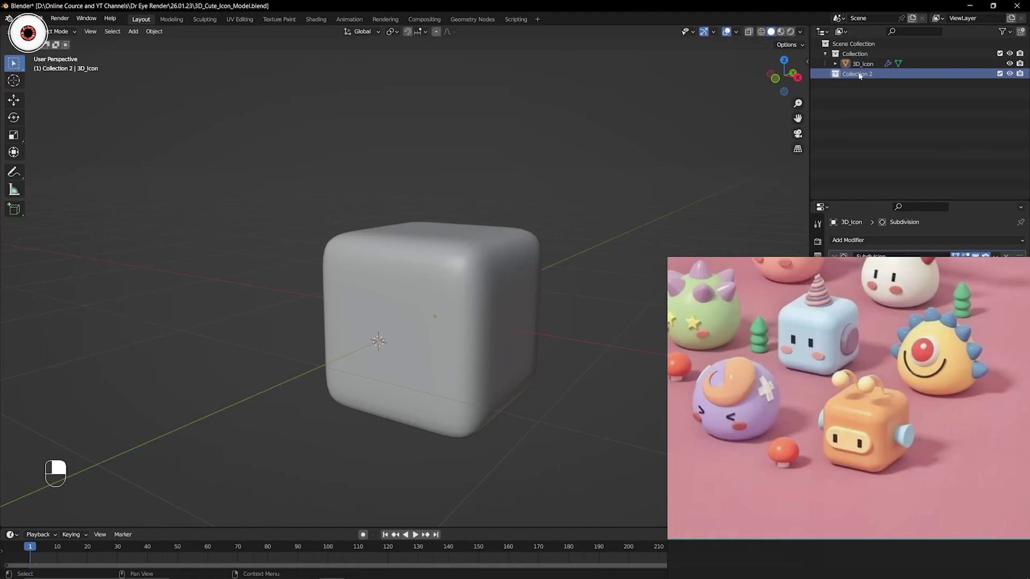
key("Delete")
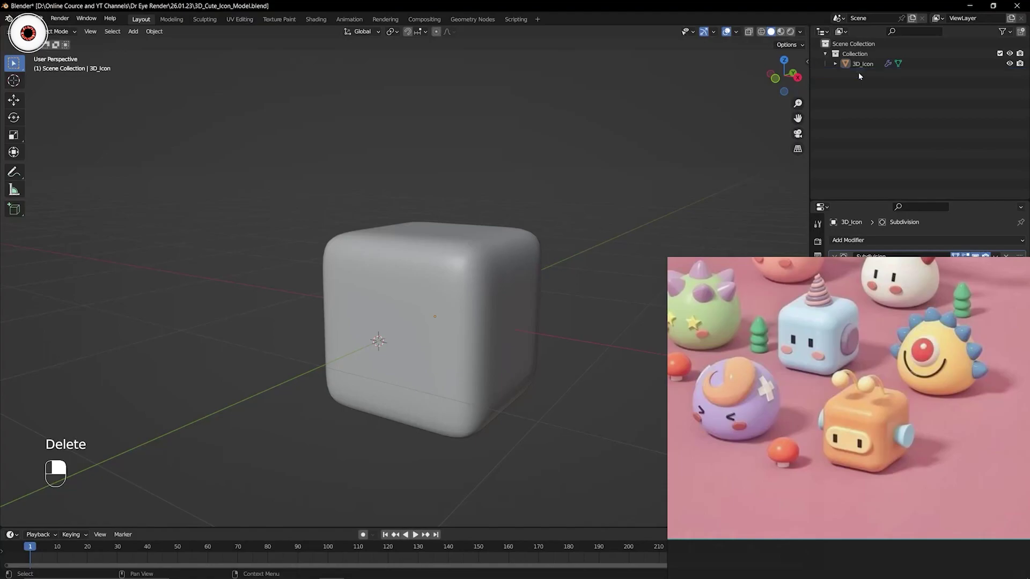
left_click(825, 54)
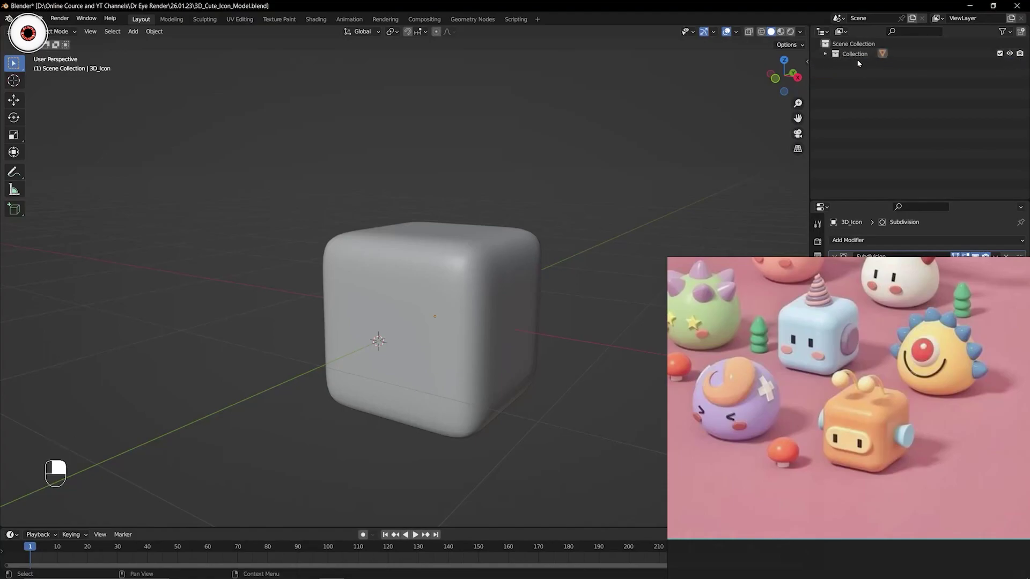
left_click(826, 55)
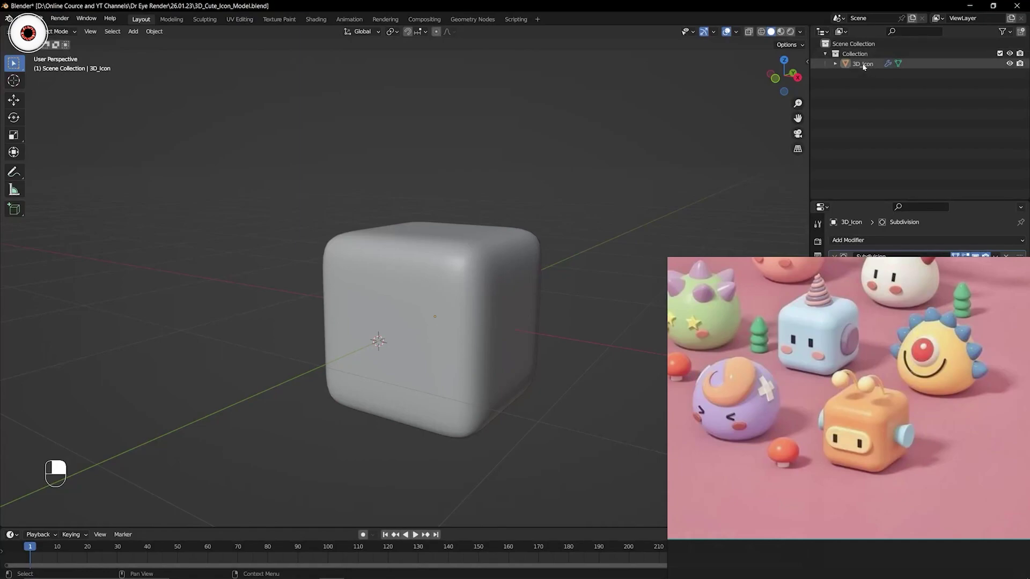
left_click_drag(801, 116, 789, 81)
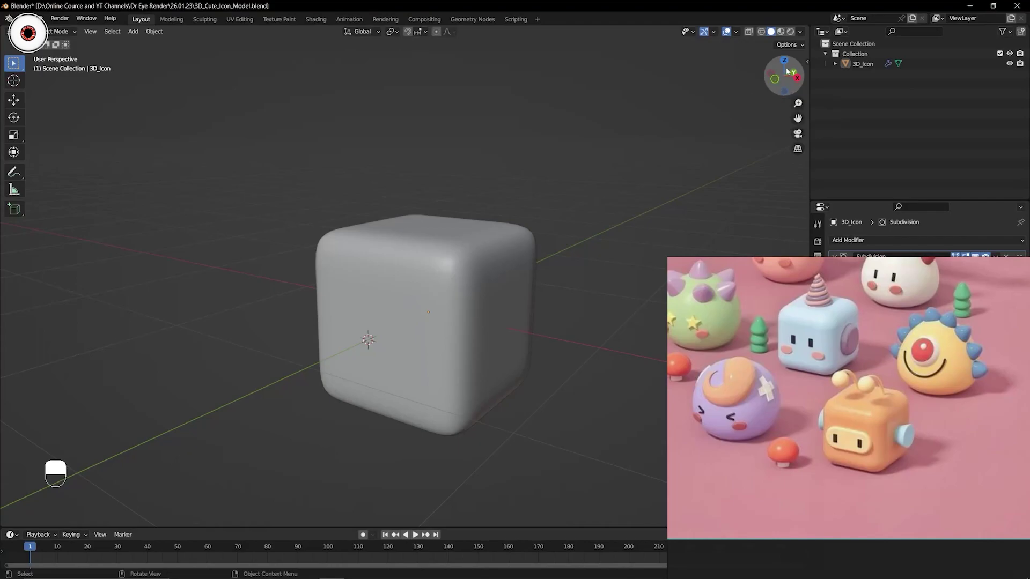
- Try the other Studio light presets for the solid viewport shading and return to the first one
left_click(800, 32)
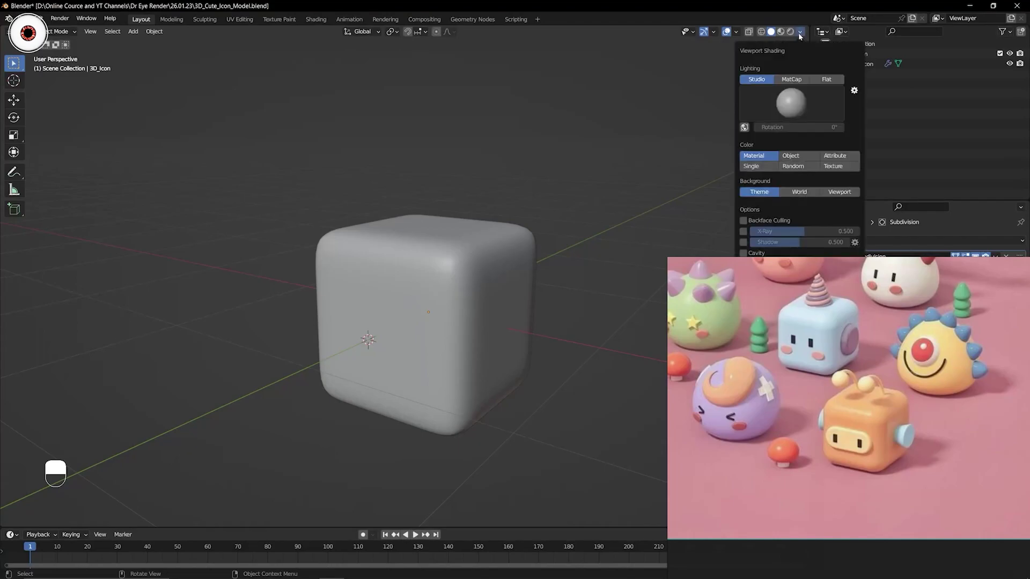
left_click(800, 32)
left_click(798, 104)
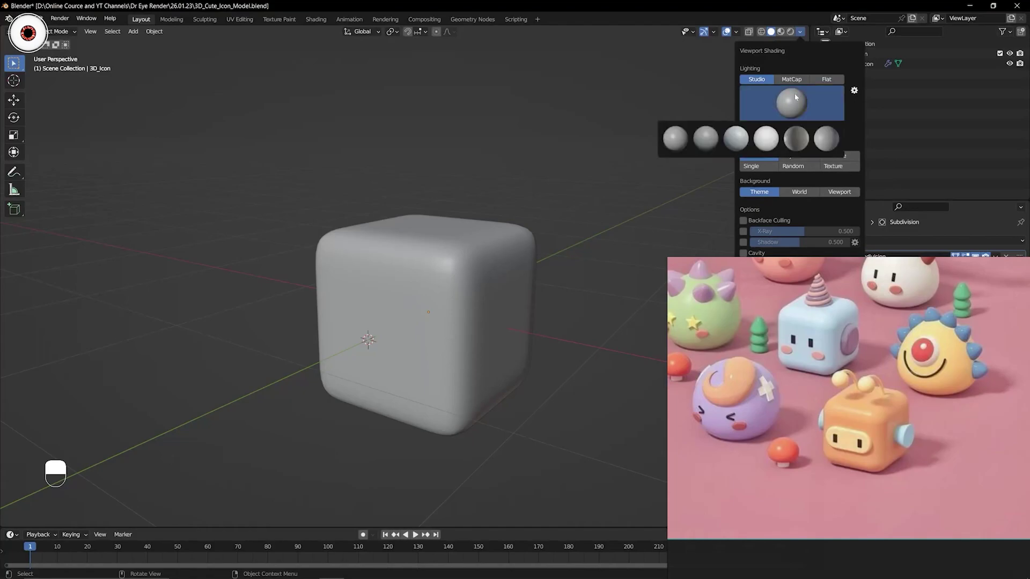
left_click(707, 141)
left_click(791, 103)
left_click(735, 139)
left_click(792, 103)
left_click(767, 139)
left_click(785, 110)
left_click(796, 139)
left_click(790, 105)
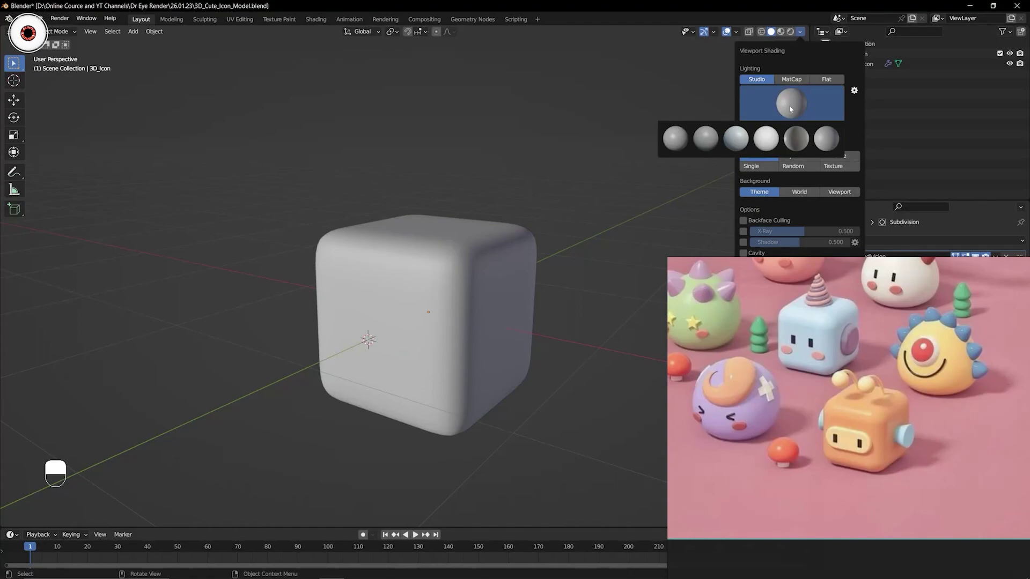
left_click(675, 139)
middle_click_drag(643, 122, 616, 126)
left_click_drag(784, 78, 789, 77)
left_click_drag(797, 118, 811, 116)
left_click_drag(787, 79, 765, 83)
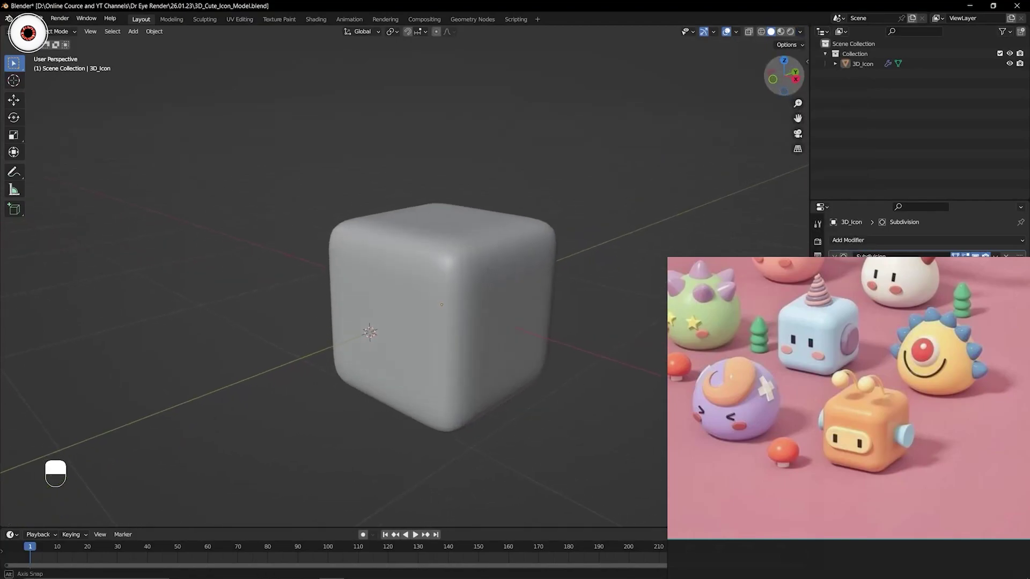
left_click_drag(798, 119, 777, 120)
- Switch the lighting method of the solid viewport shading from Studio to MatCap
left_click(800, 32)
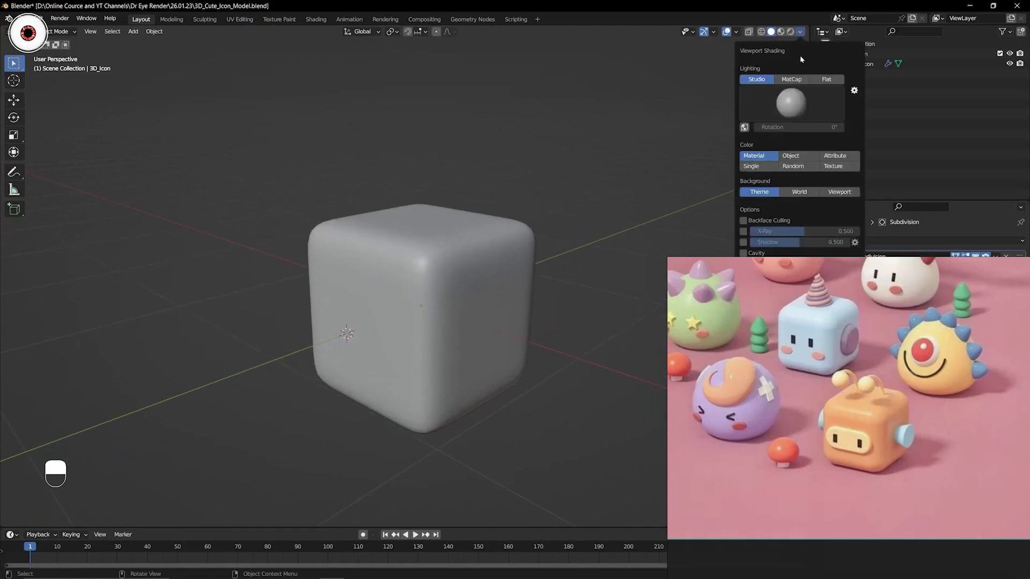
left_click(790, 102)
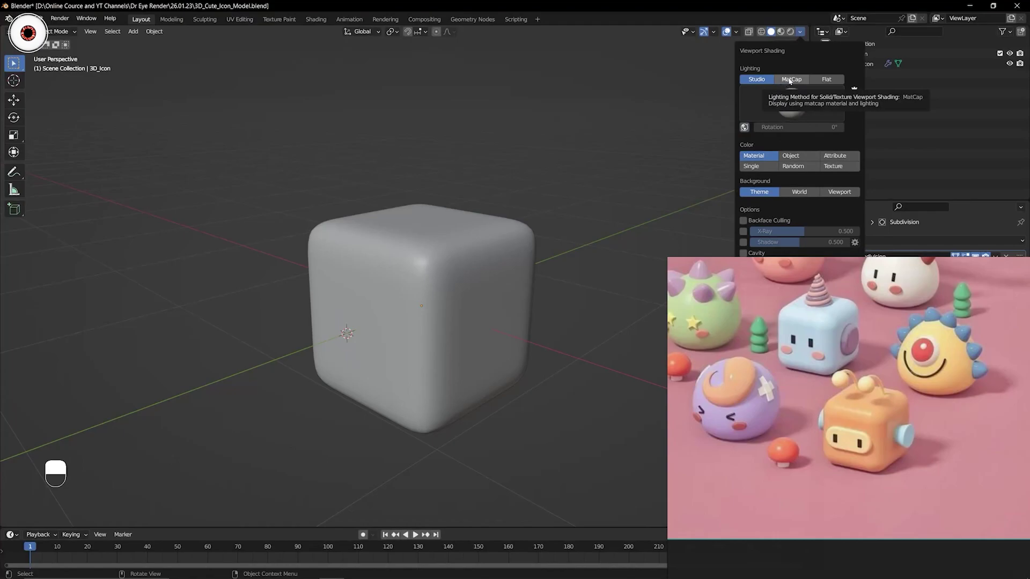
left_click(791, 80)
- Try several matcaps on the cube, including the rainbow, white, dark, black-rimmed and pearly ones, and compare with Studio lighting
left_click(791, 95)
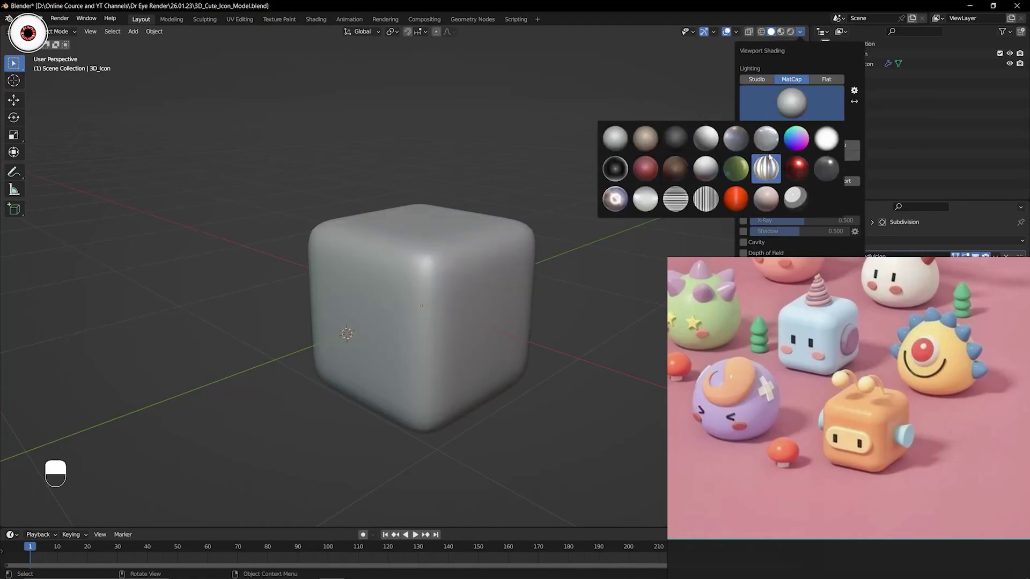
left_click(796, 138)
left_click(792, 102)
left_click(826, 139)
left_click(792, 102)
left_click(645, 139)
left_click(792, 101)
left_click(672, 139)
left_click(779, 114)
left_click(617, 168)
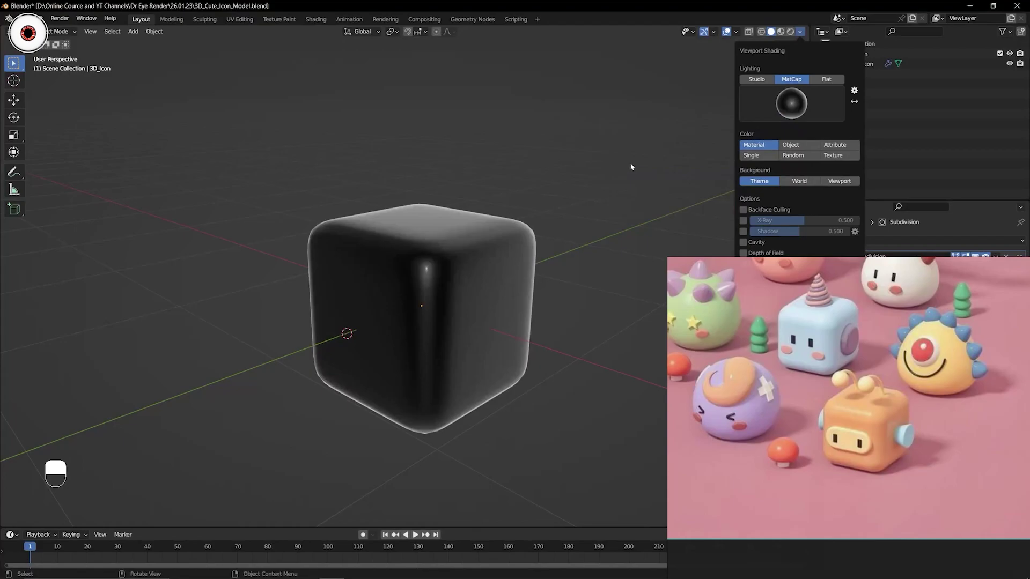
left_click(784, 111)
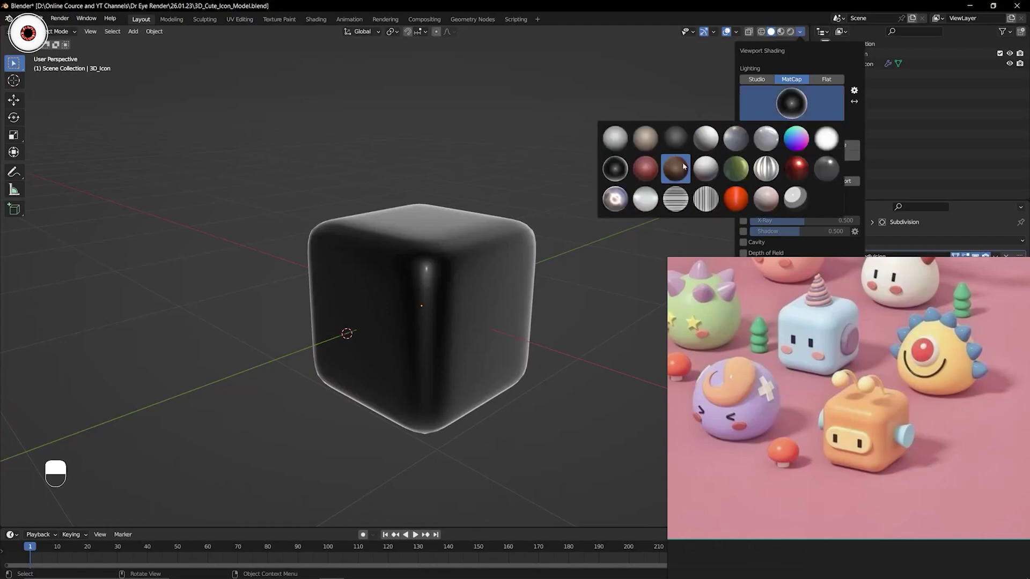
left_click(645, 199)
left_click(792, 103)
left_click(705, 168)
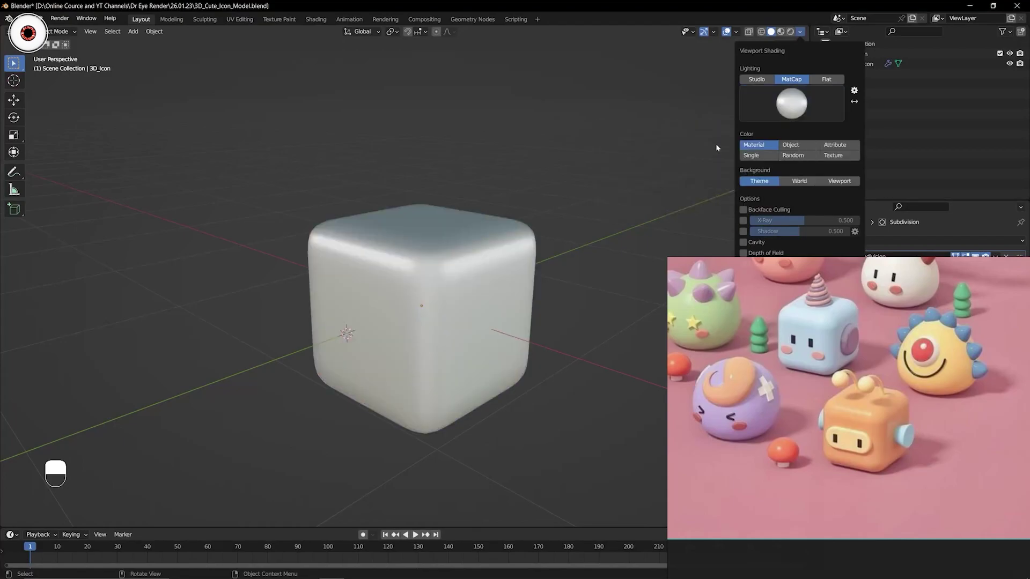
left_click(756, 79)
left_click(793, 101)
left_click(792, 80)
- Set the viewport matcap to the matte brown clay sphere
left_click(792, 103)
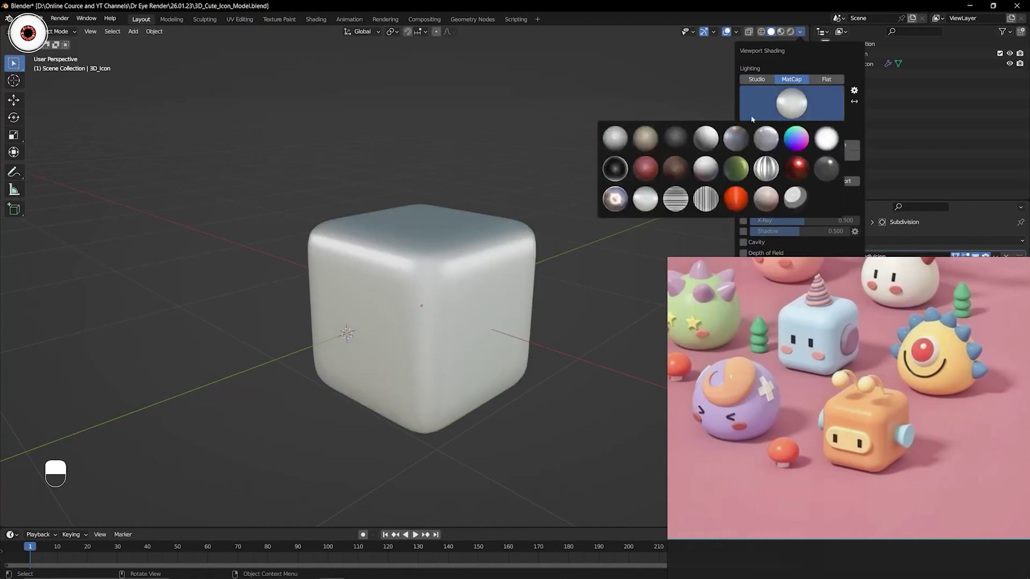
left_click(638, 146)
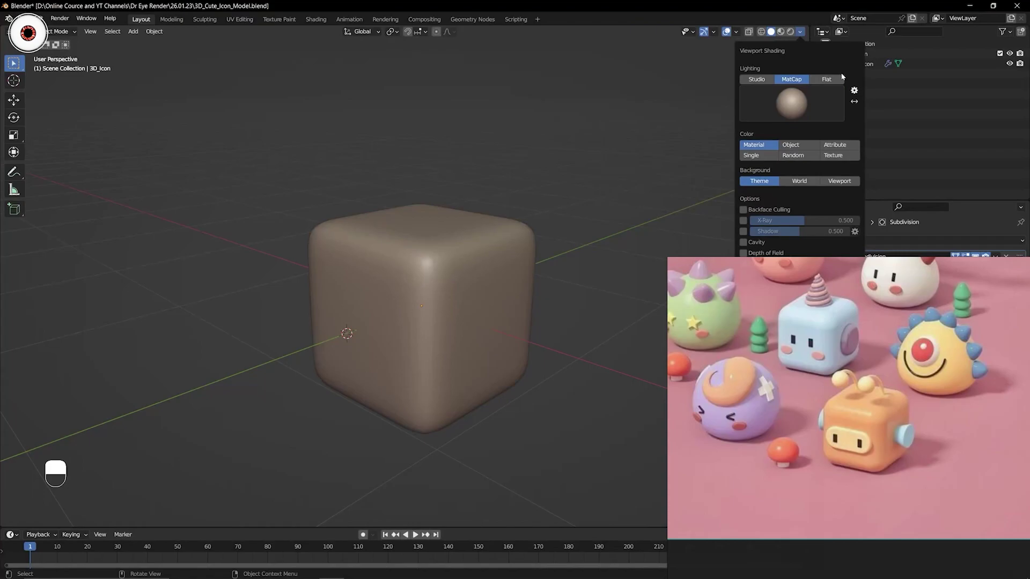
left_click(802, 95)
left_click(675, 137)
left_click(758, 114)
left_click(645, 139)
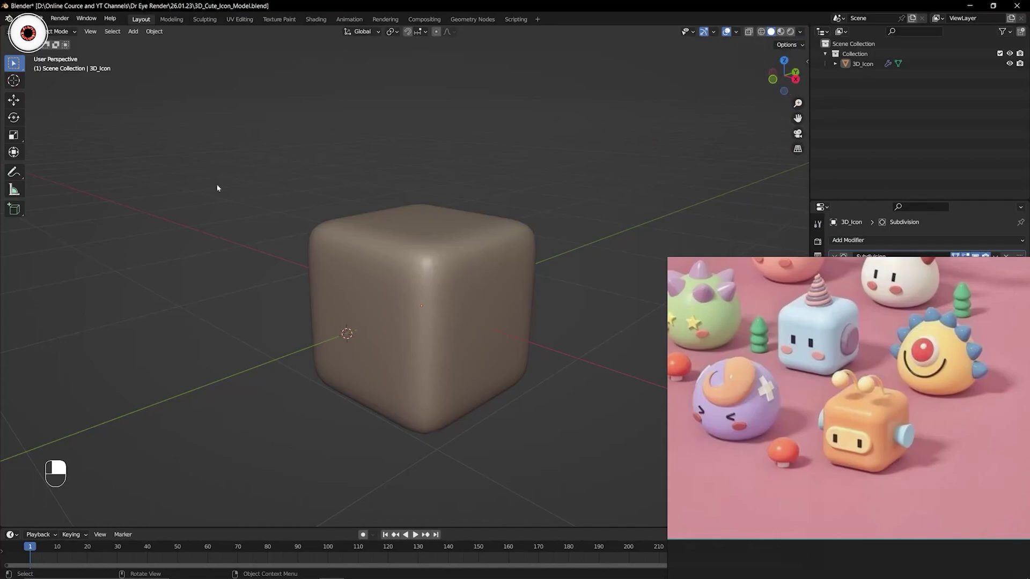
- Set the viewport shading background to Viewport and lower its colour value to 0.000 for pure black
left_click(800, 33)
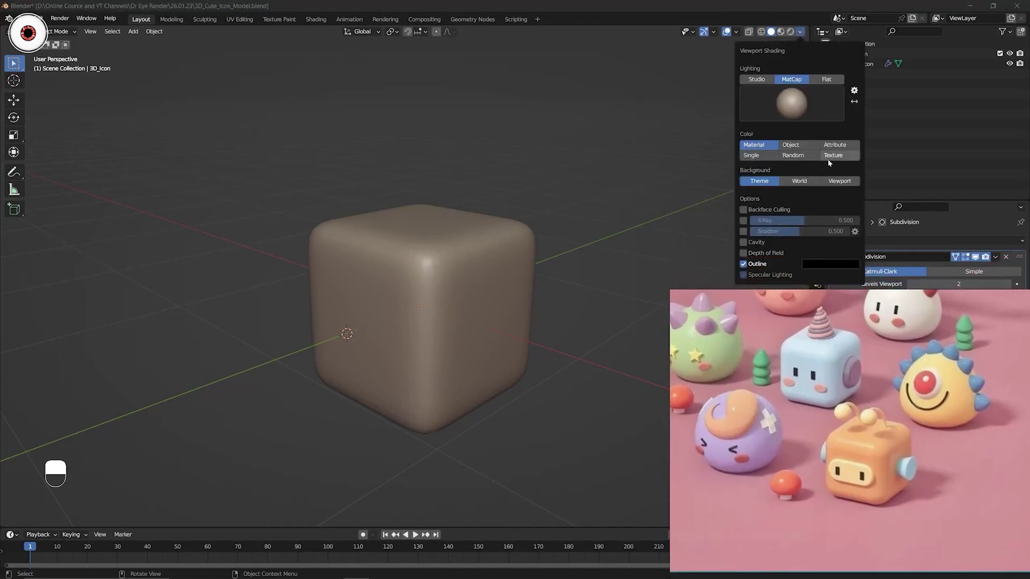
left_click(800, 32)
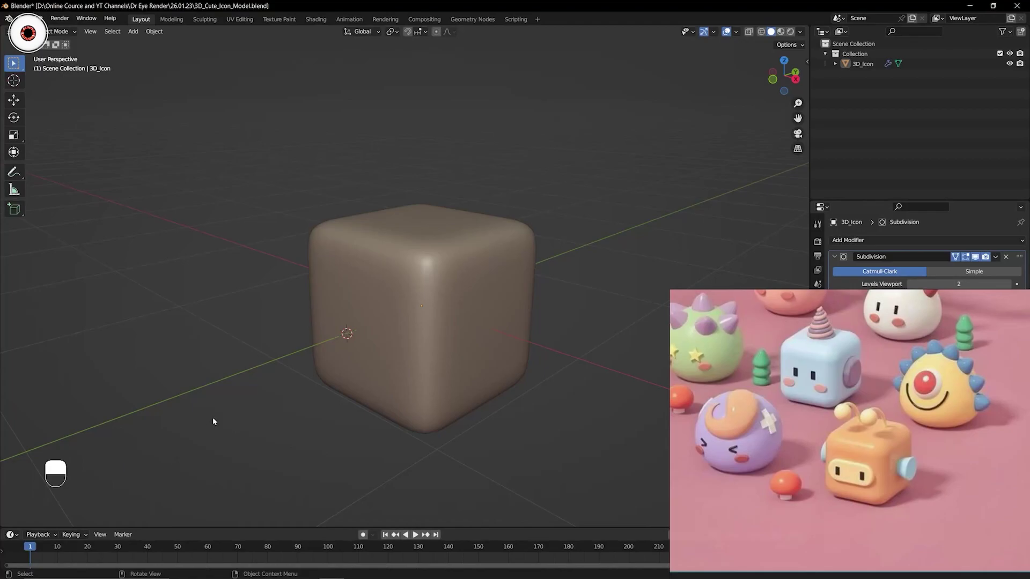
left_click(800, 32)
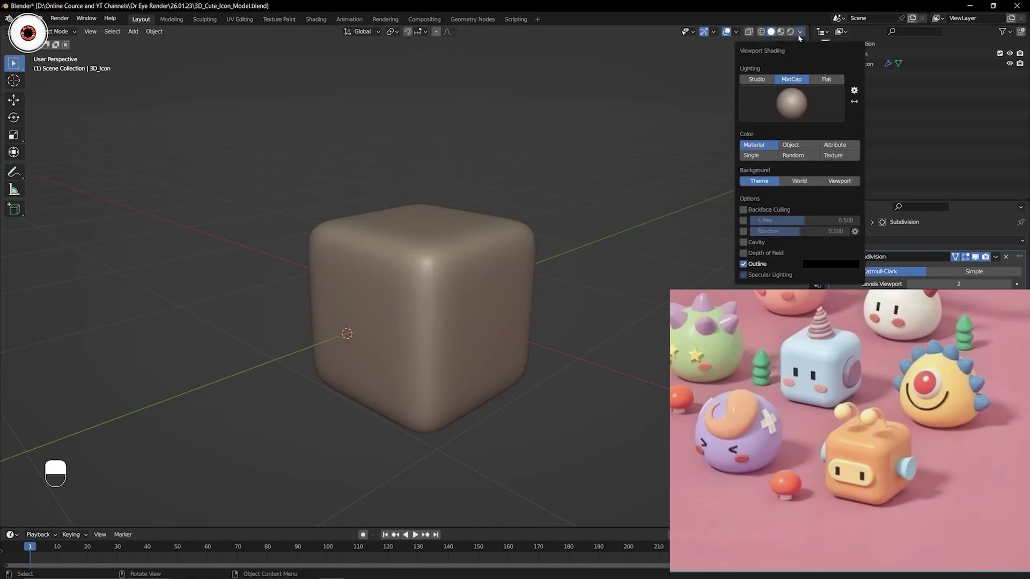
left_click(838, 182)
left_click(758, 181)
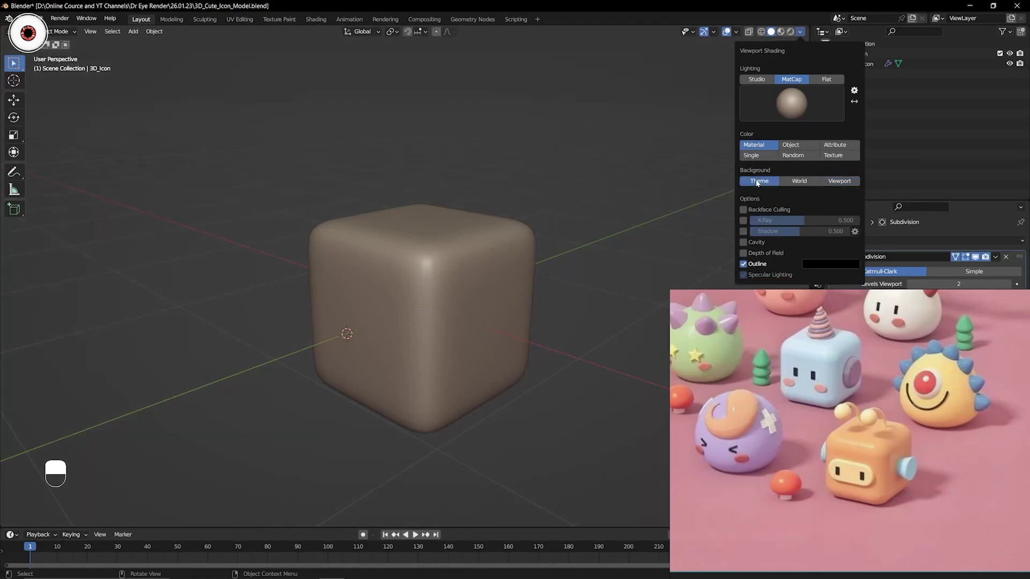
left_click(836, 181)
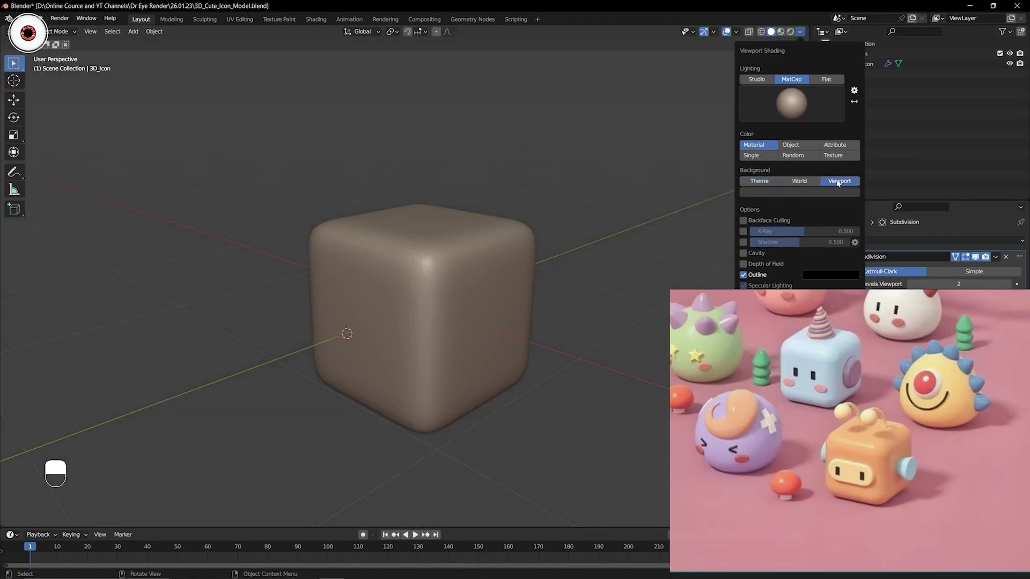
left_click(792, 192)
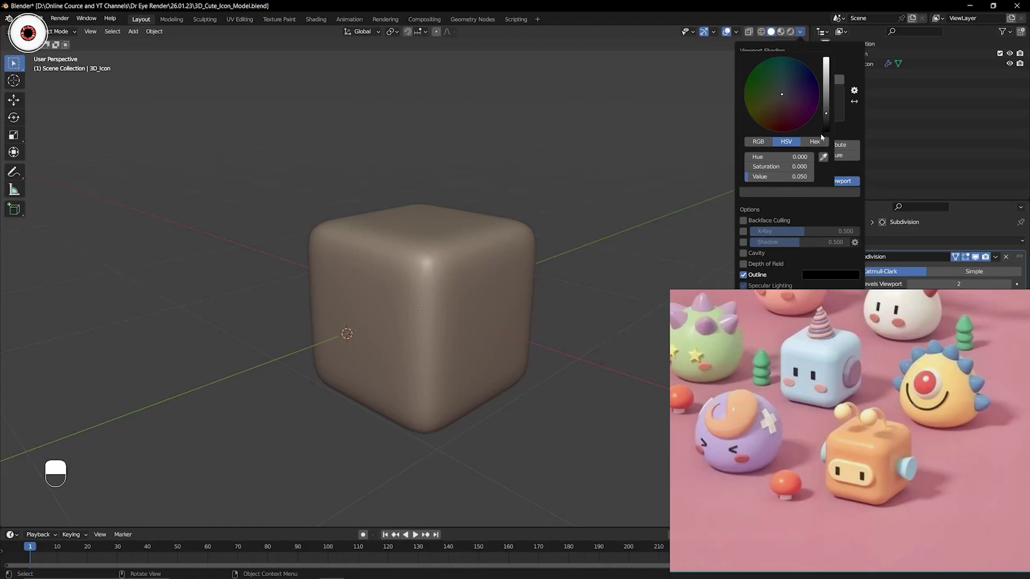
mouse_move(826, 116)
left_mouse_down()
mouse_move(826, 130)
mouse_move(826, 100)
mouse_move(826, 130)
left_mouse_up()
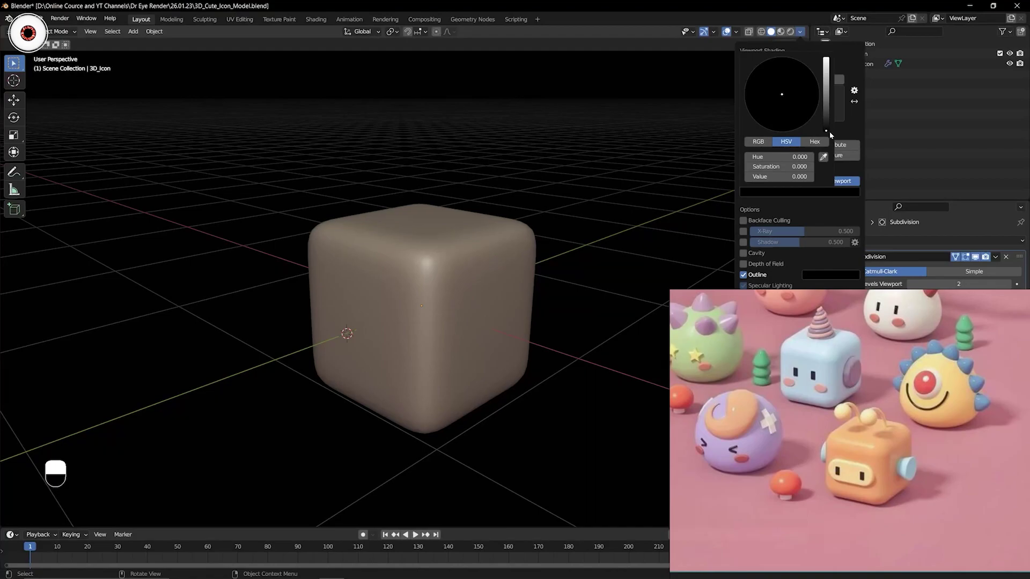
left_click_drag(798, 119, 796, 119)
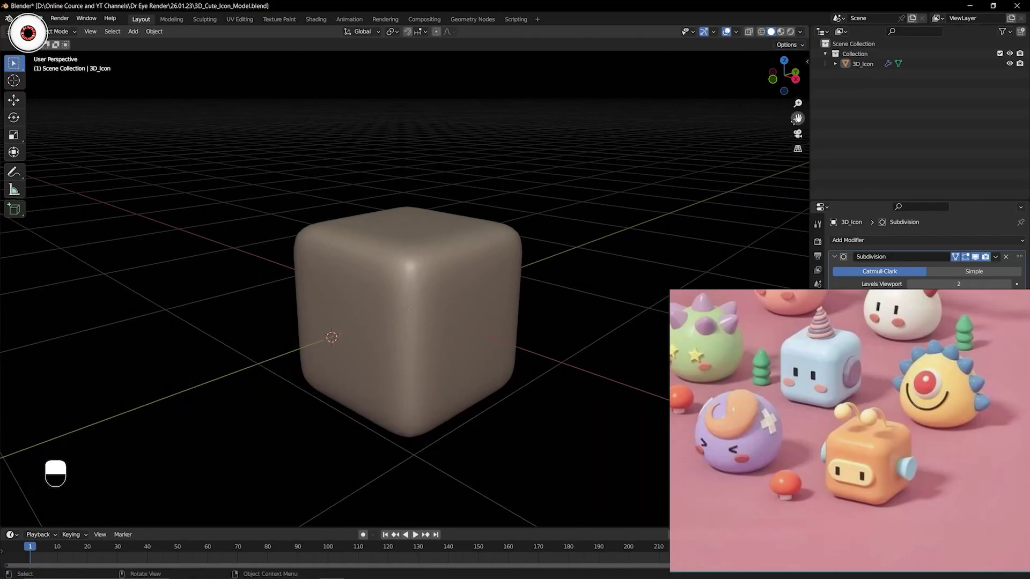
- Try hiding the floor grid and the X and Y axis lines in the viewport overlays, and restore them
left_click(736, 32)
left_click(736, 31)
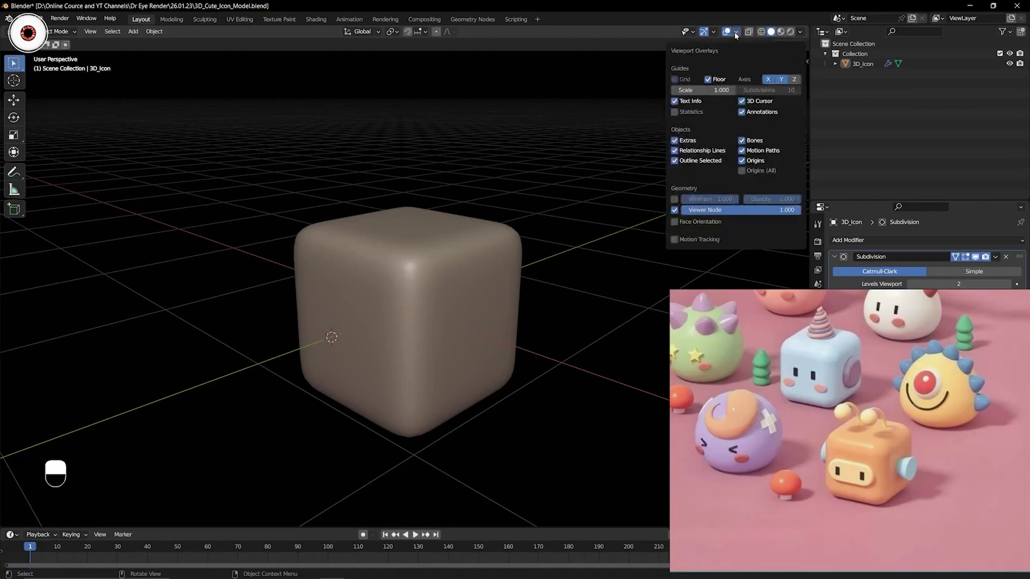
left_click(708, 80)
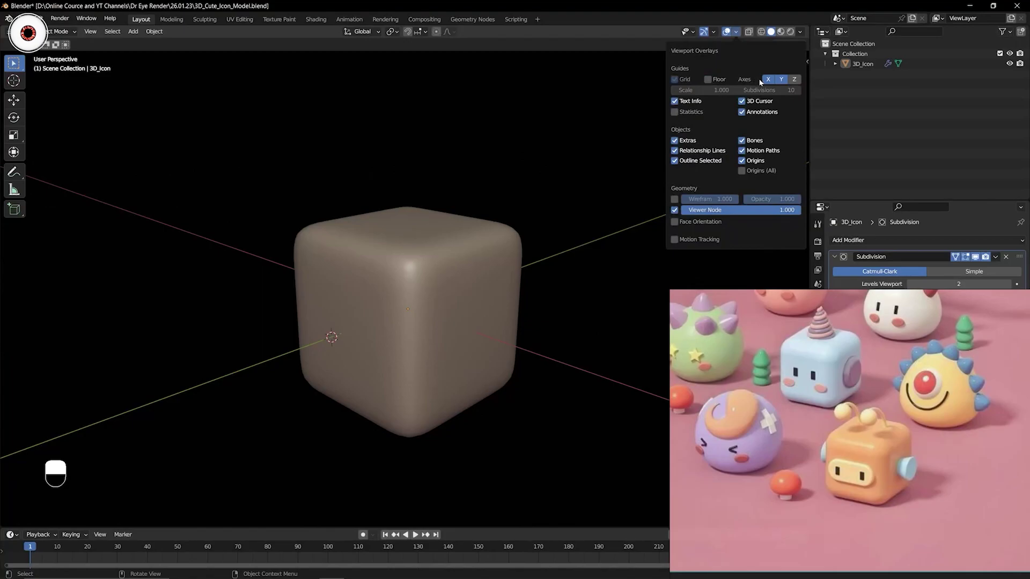
left_click(736, 32)
left_click(769, 79)
left_click(779, 81)
left_click(776, 83)
left_click(768, 80)
left_click(708, 79)
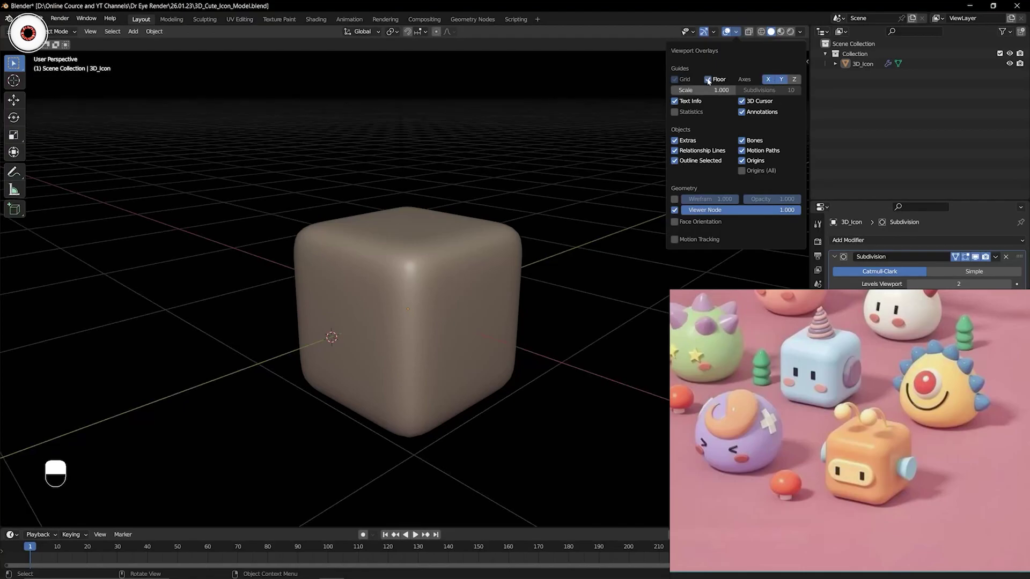
left_click(653, 105)
left_click(737, 34)
mouse_move(797, 118)
left_mouse_down()
mouse_move(797, 86)
mouse_move(783, 94)
mouse_move(813, 107)
left_mouse_up()
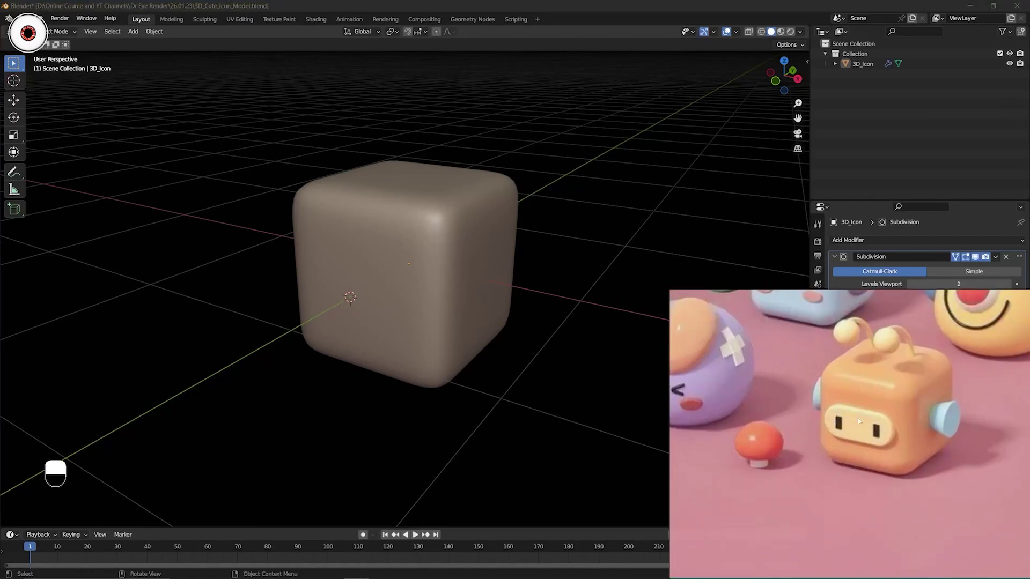
mouse_move(776, 80)
left_mouse_down()
mouse_move(838, 114)
mouse_move(782, 79)
left_mouse_up()
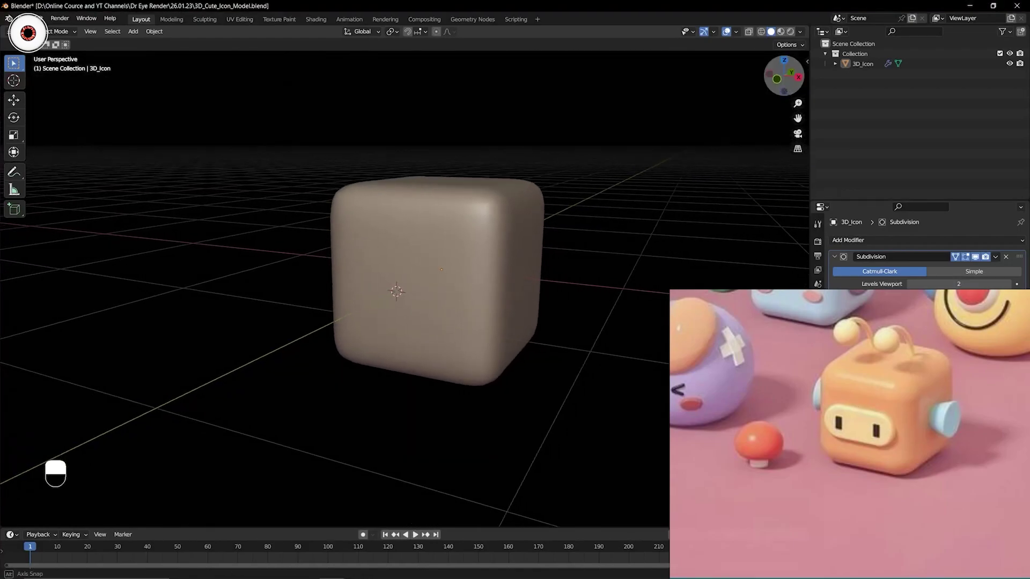
- Try stretching the cube taller along the global Z axis with the Scale tool, and undo it
left_click(480, 226)
left_click(14, 99)
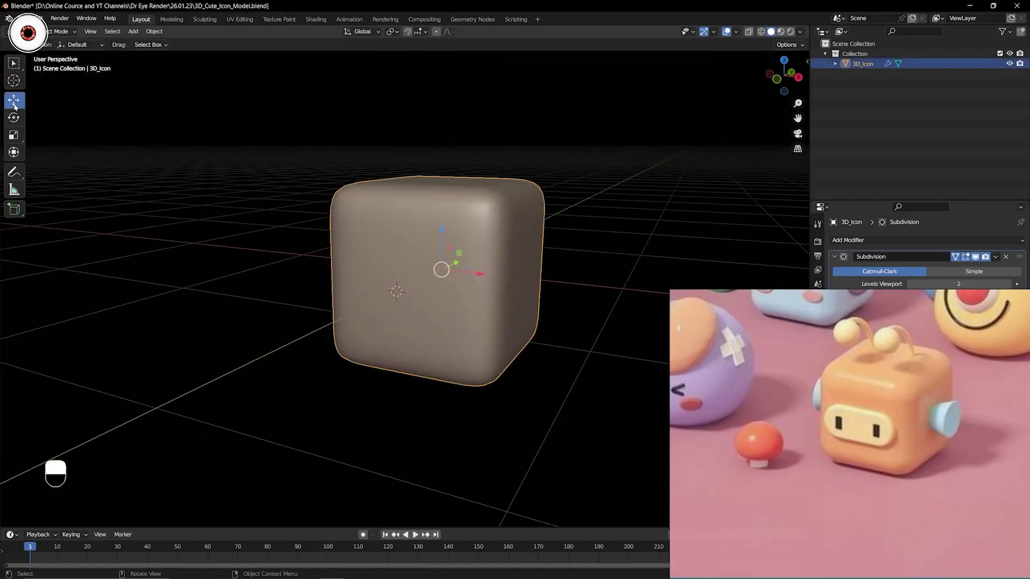
left_click(14, 135)
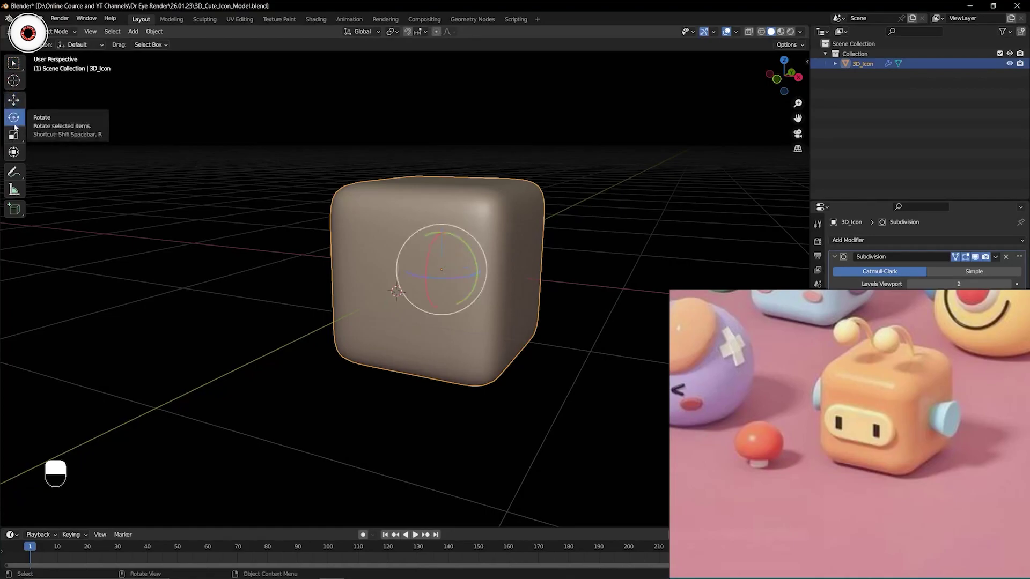
key("s")
key("z")
left_click(563, 320)
left_click_drag(441, 229, 442, 236)
left_click_drag(441, 246, 442, 214)
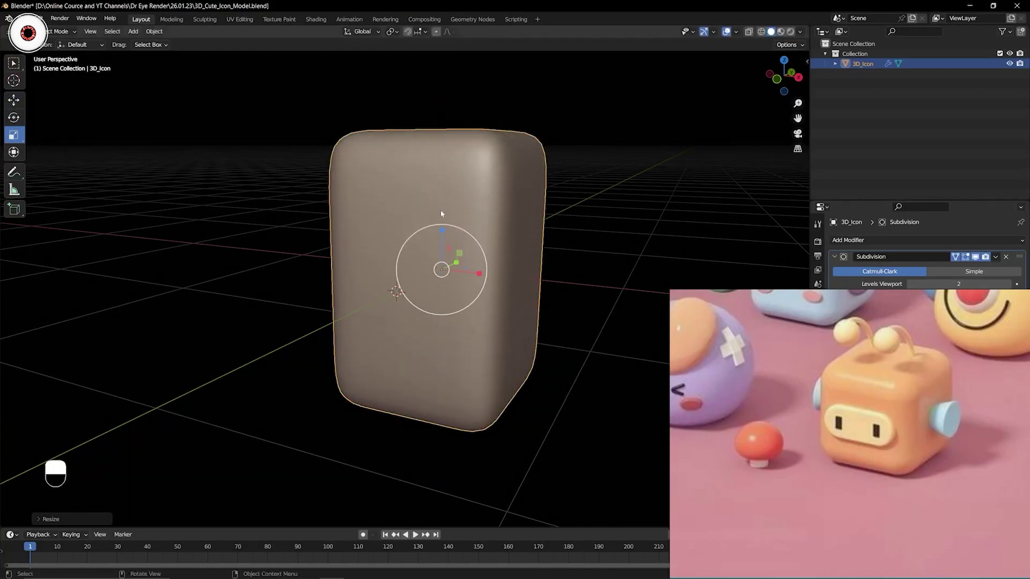
key("ctrl+z")
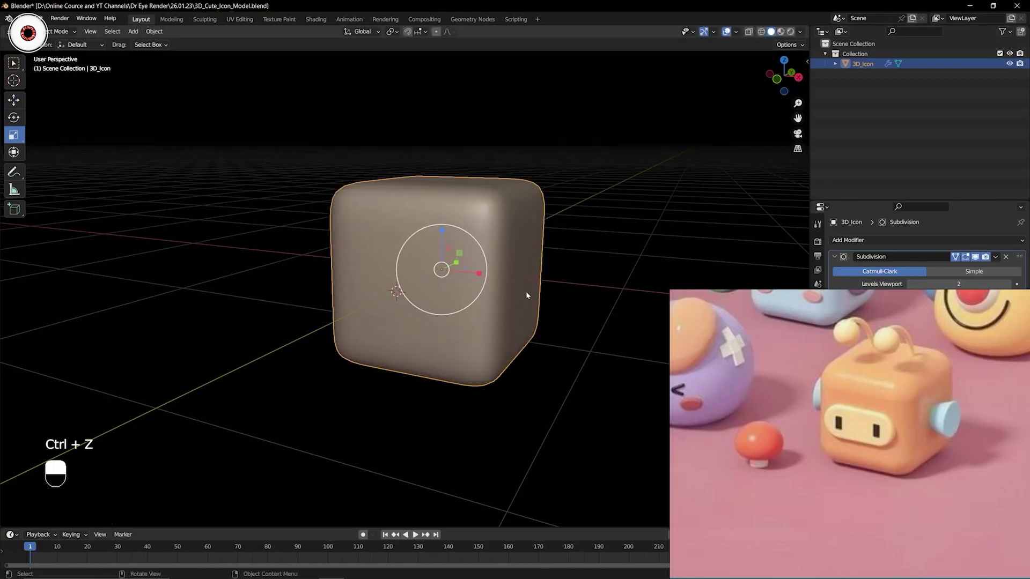
- Scale the cube slightly shorter along the global Z axis, using precise adjustment
key("s")
key("z")
left_click(549, 313)
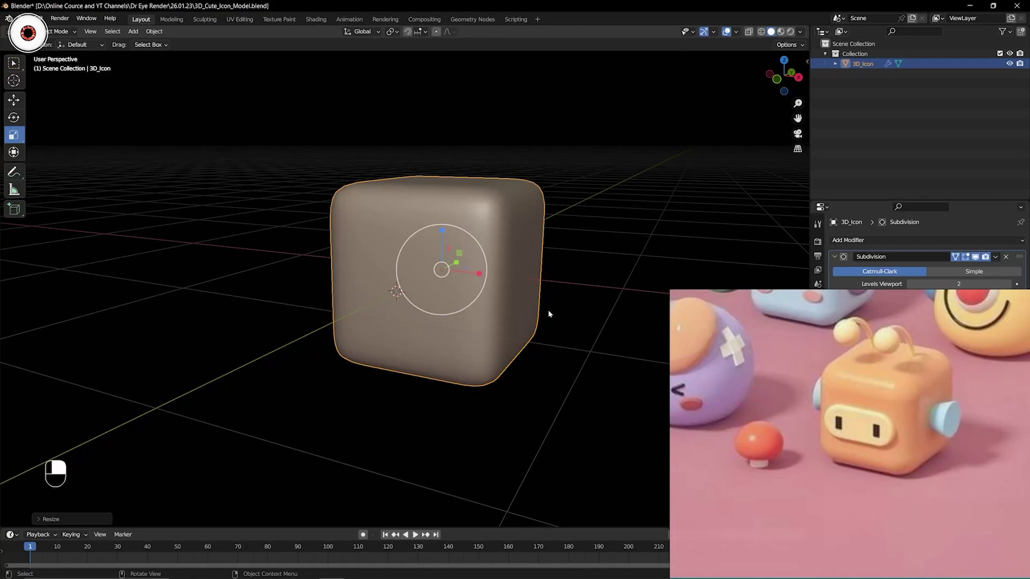
key("s")
key("z")
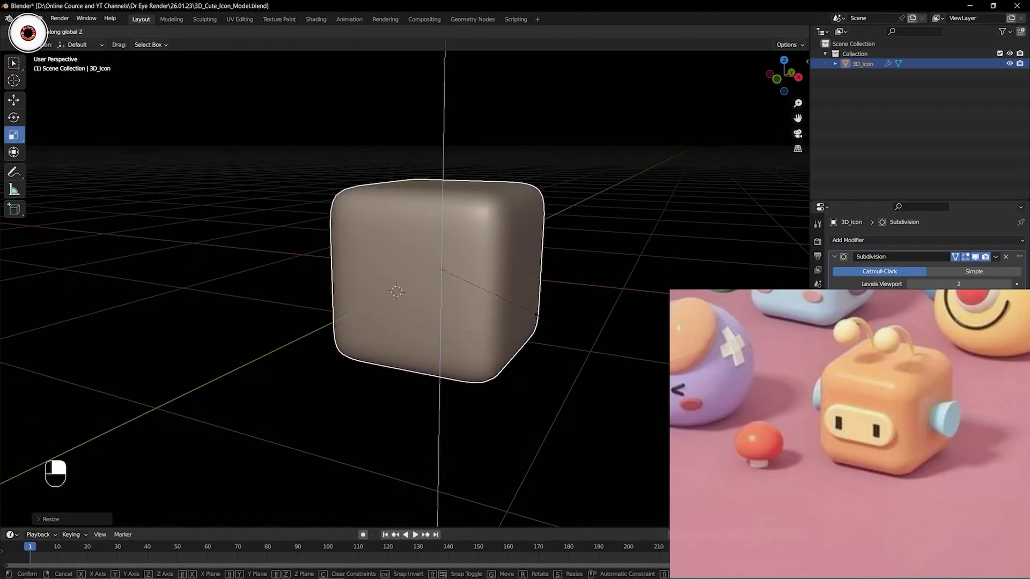
key("shift")
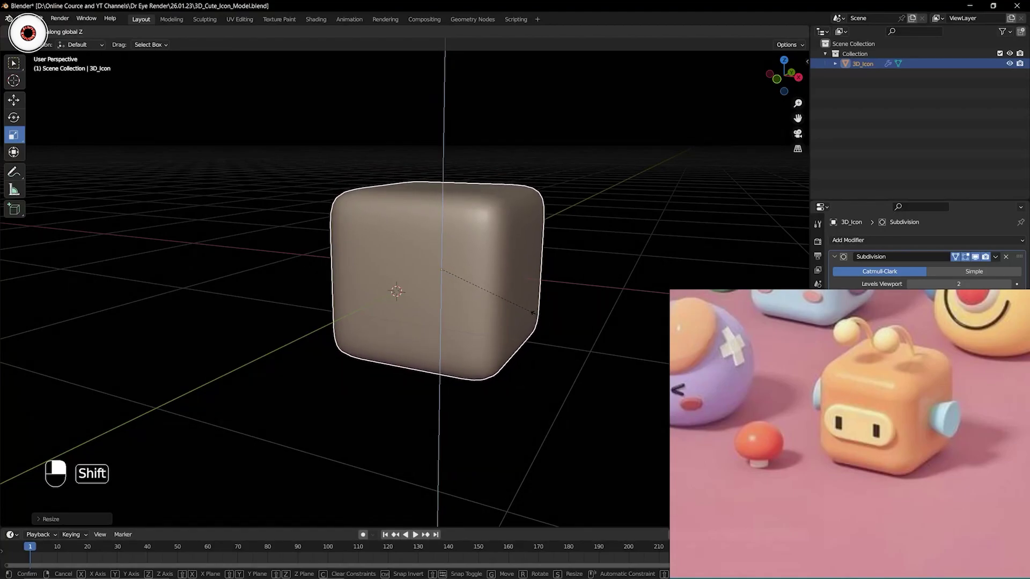
left_click(538, 319)
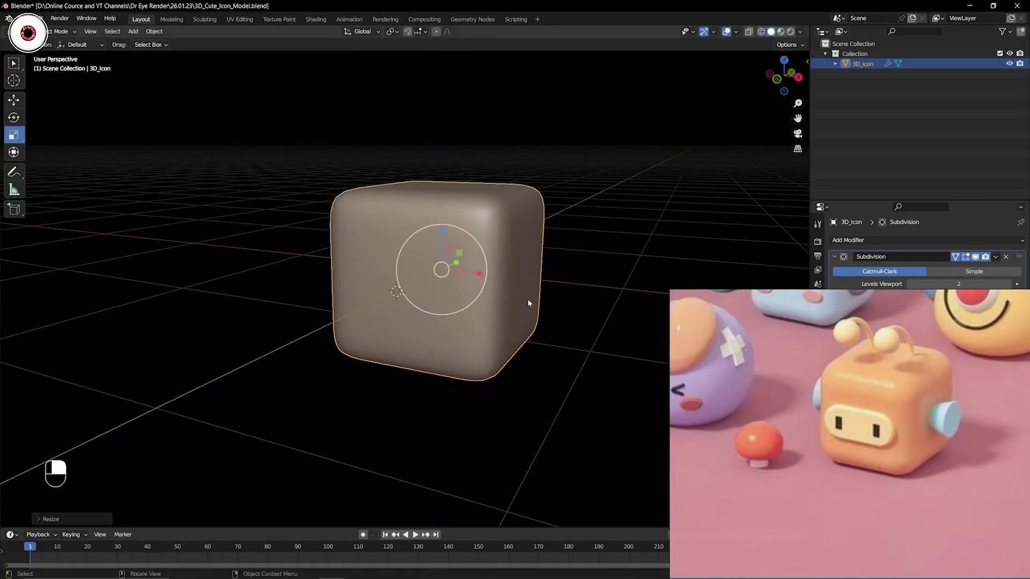
- Try scaling the cube into a tall block along the global Z axis, and undo the resize
key("s")
key("z")
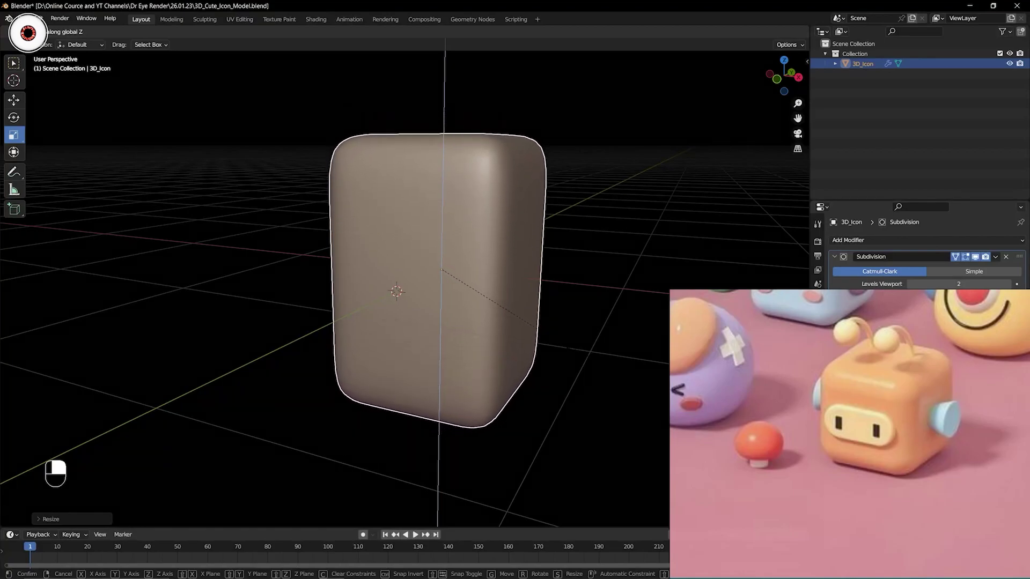
key("shift")
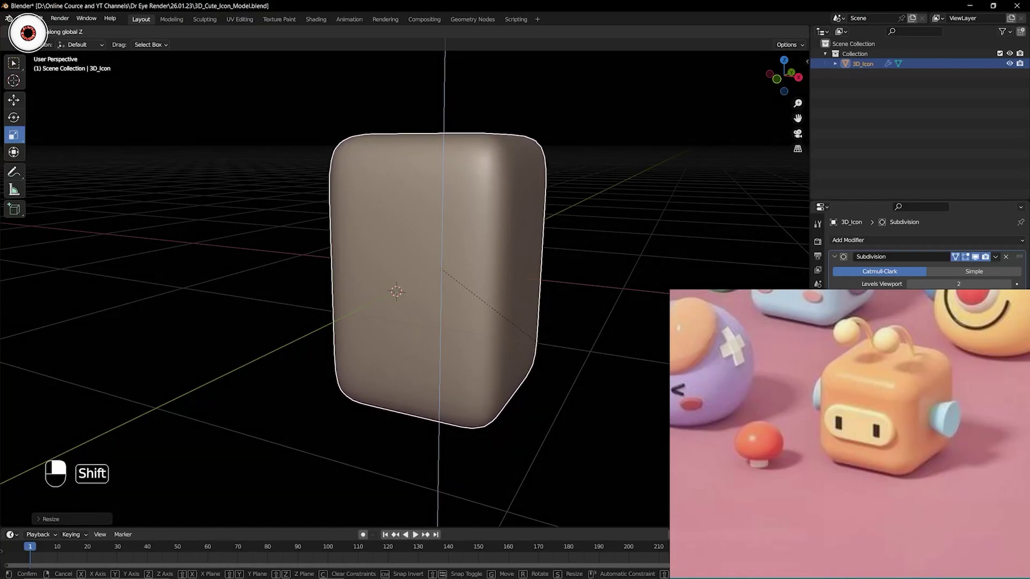
left_click(559, 359)
key("ctrl+z")
- Fine-tune the cube's height along the global Z axis, deselect it and save the file
key("s")
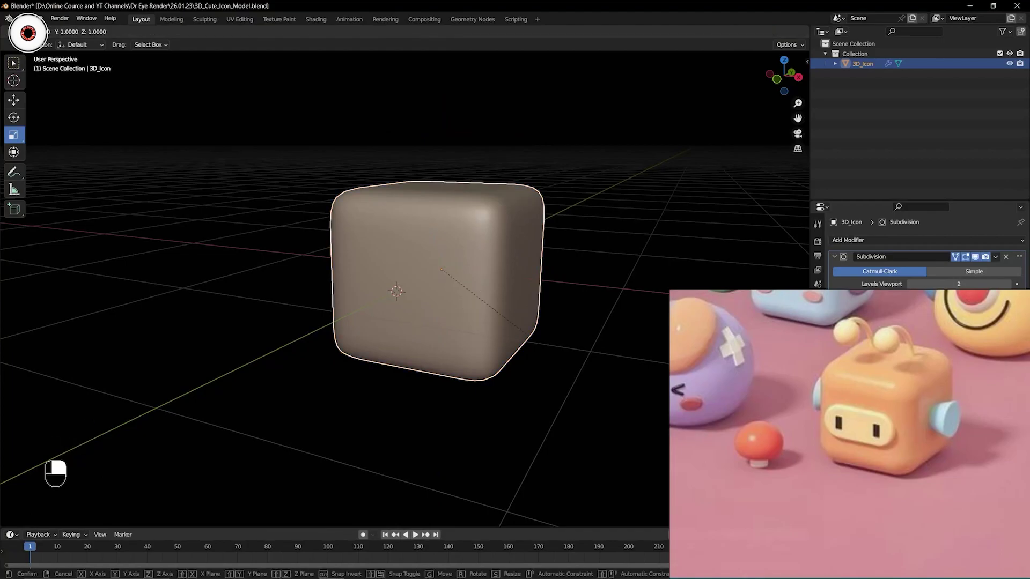
key("z")
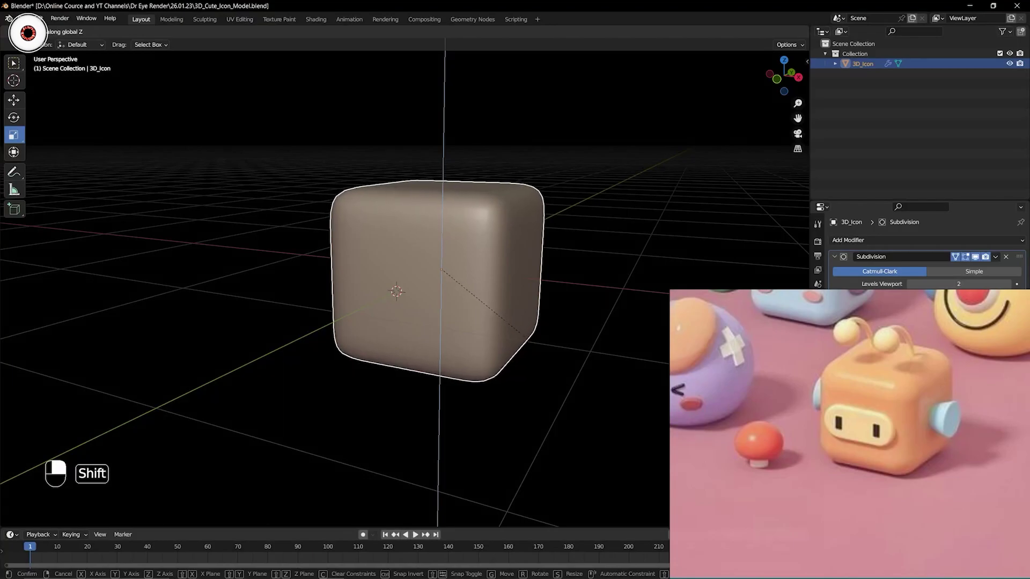
left_click(565, 371)
left_click(545, 319)
key("ctrl+s")
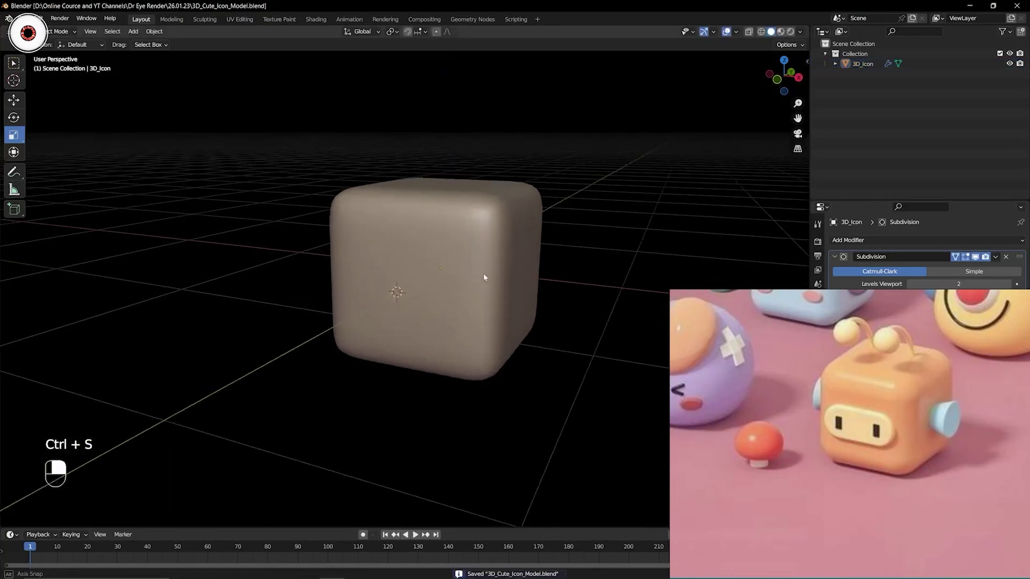
- Scale the cube slightly taller along the global Z axis with precise adjustment, and save the file again
left_click(500, 289)
key("s")
key("z")
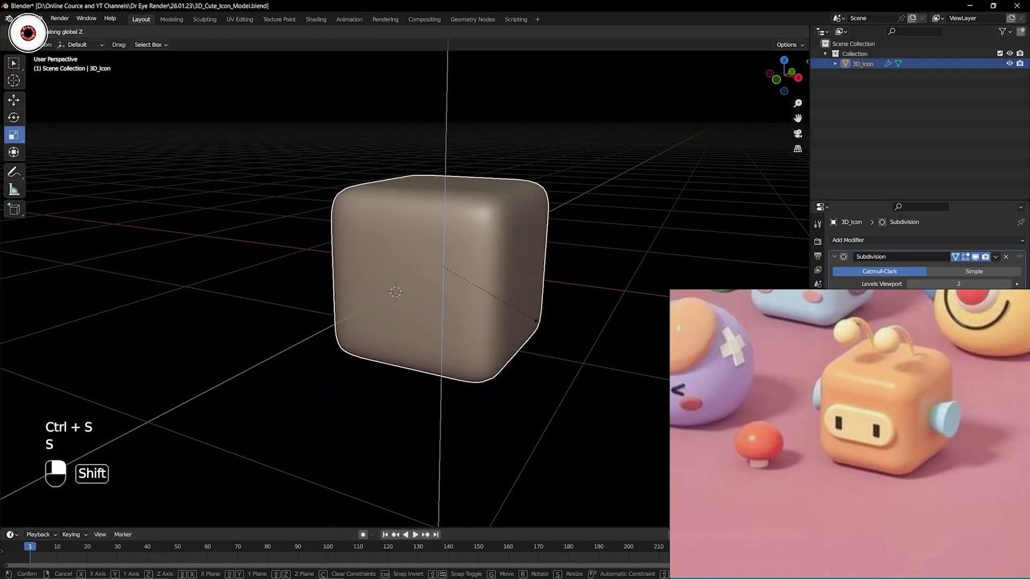
left_click(570, 343)
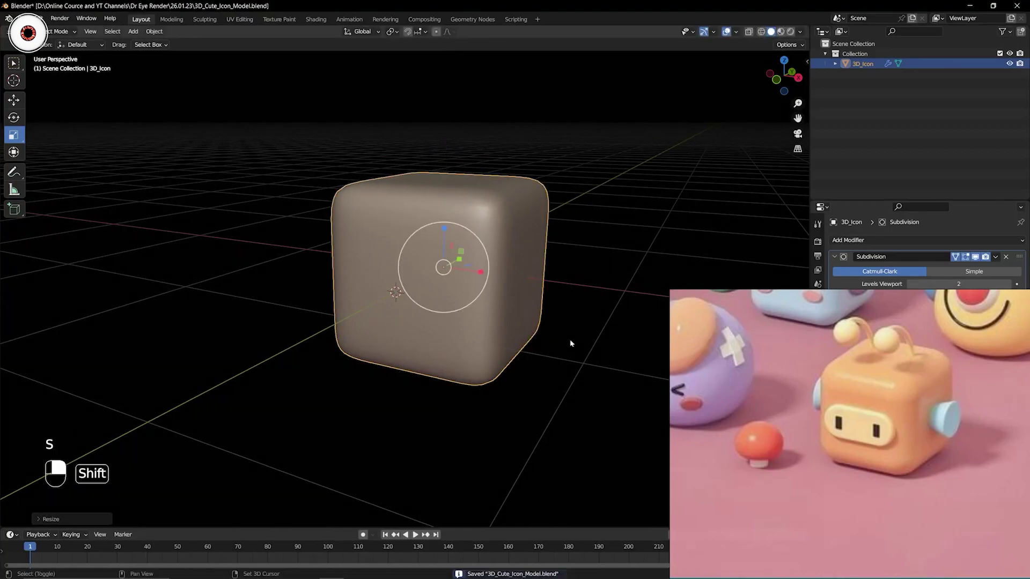
left_click(588, 288)
key("ctrl+s")
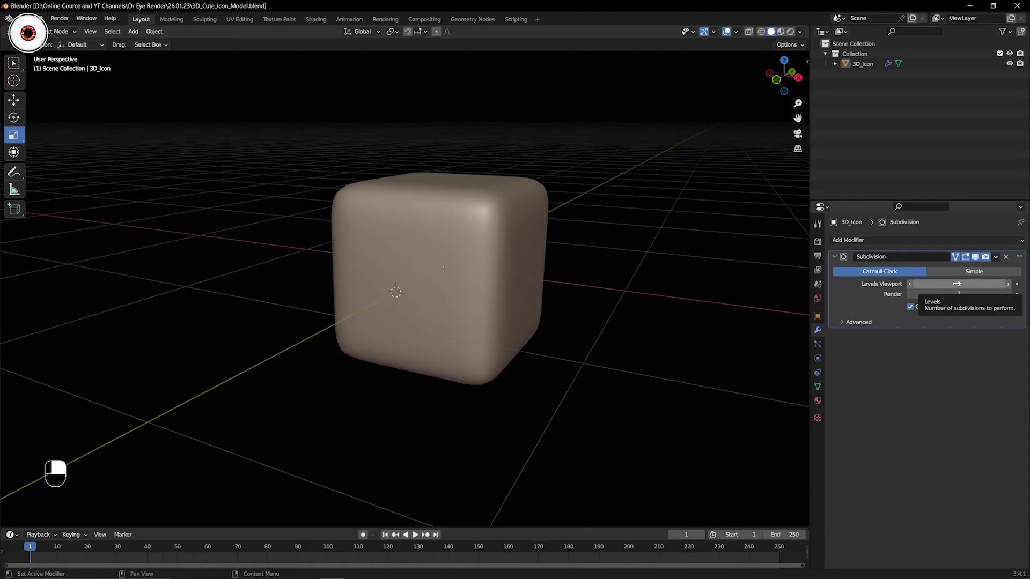
- Try a viewport subdivision level of 1 on the cube, and set it back to 2
left_click(911, 285)
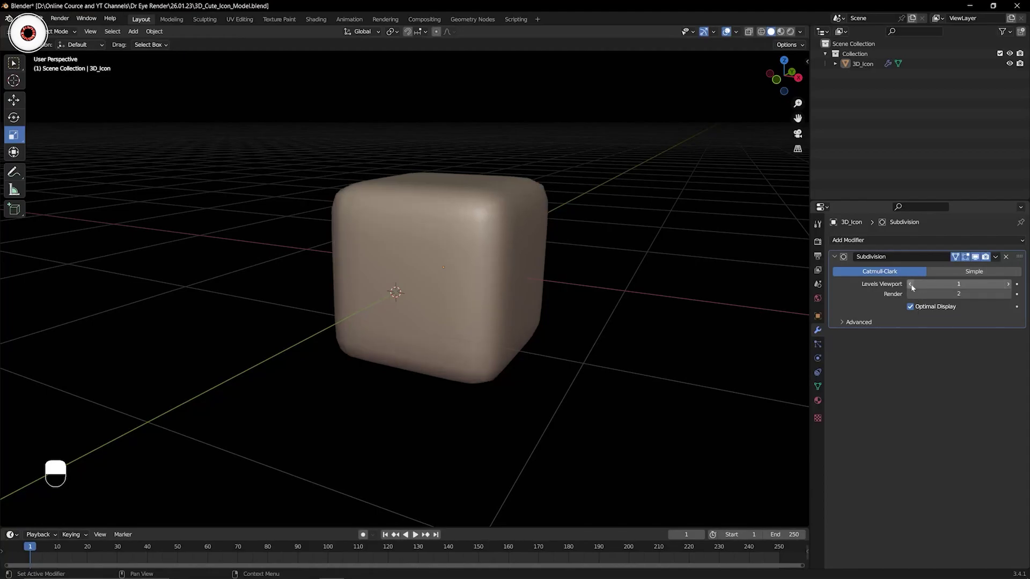
left_click(1008, 284)
left_click_drag(797, 118, 722, 142)
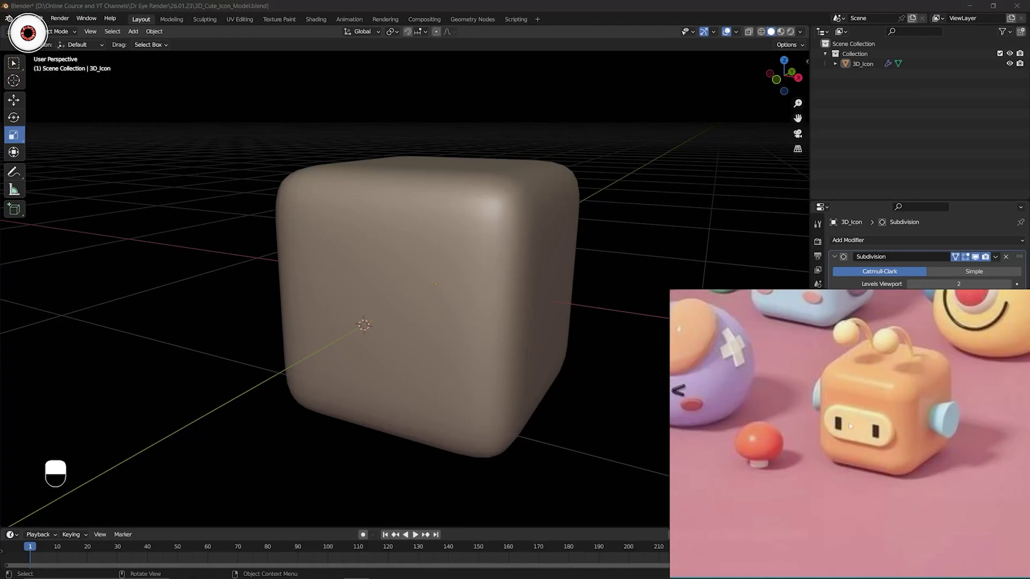
scroll(591, 292, "down", 3)
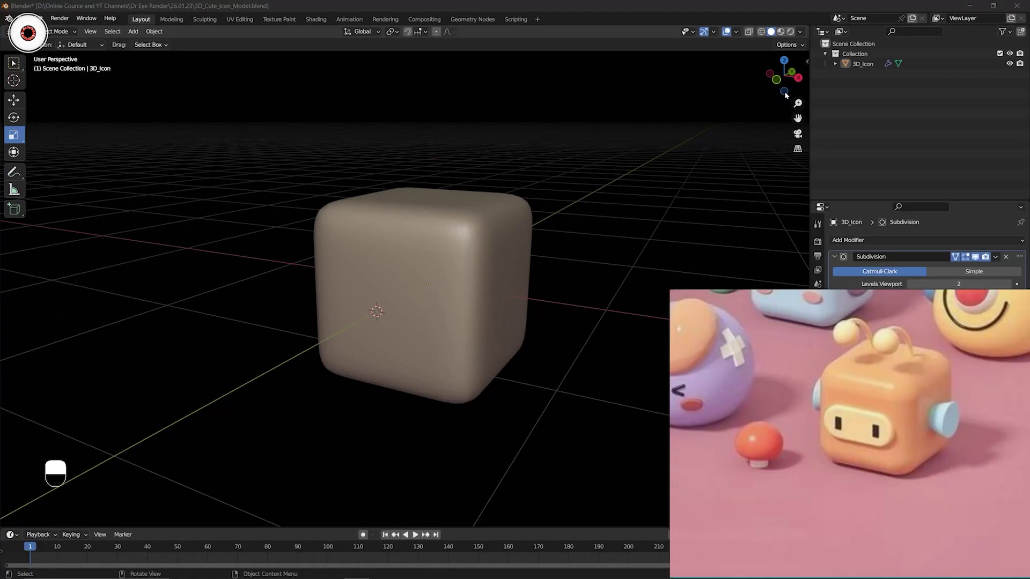
- Add a plane mesh to the main collection beside the cube and return to the Select tool
left_click(855, 53)
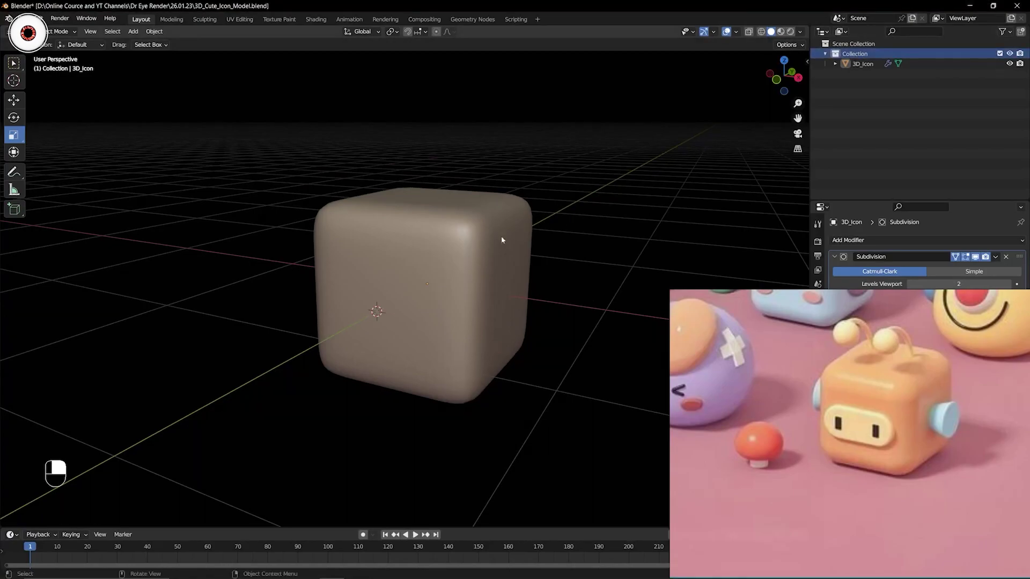
key("shift+a")
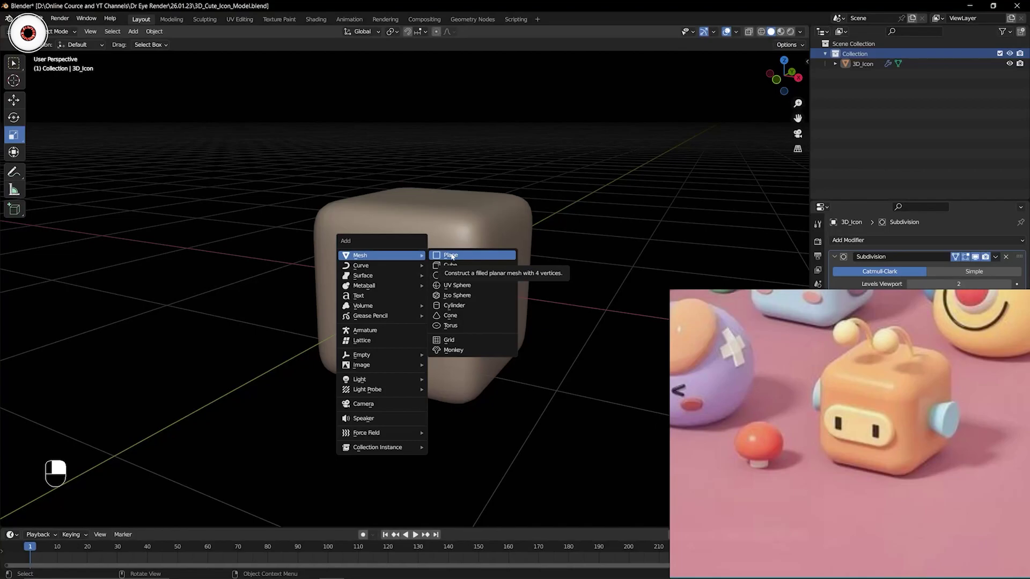
left_click(450, 256)
scroll(451, 256, "down", 5)
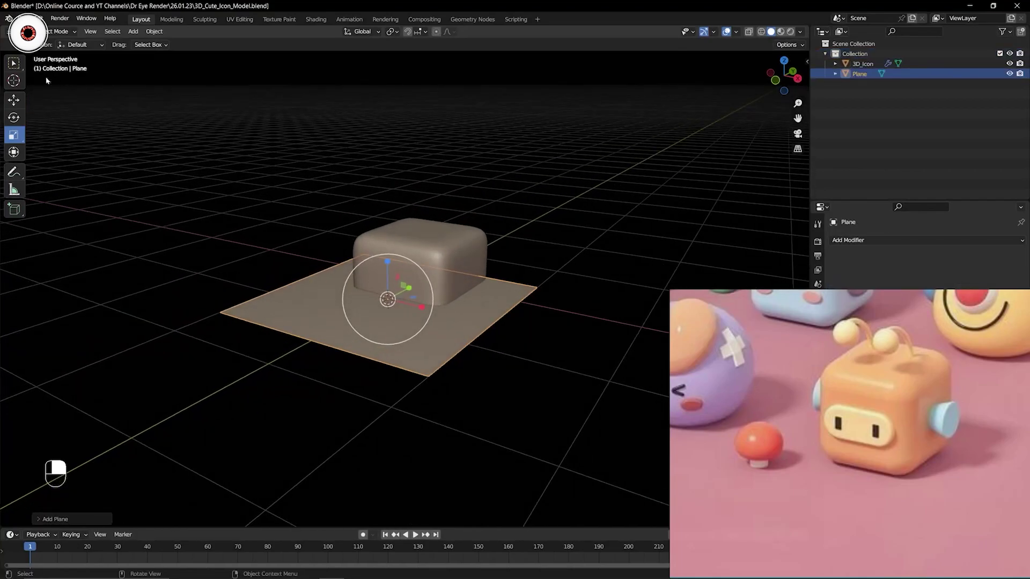
left_click(14, 64)
scroll(364, 256, "up", 2)
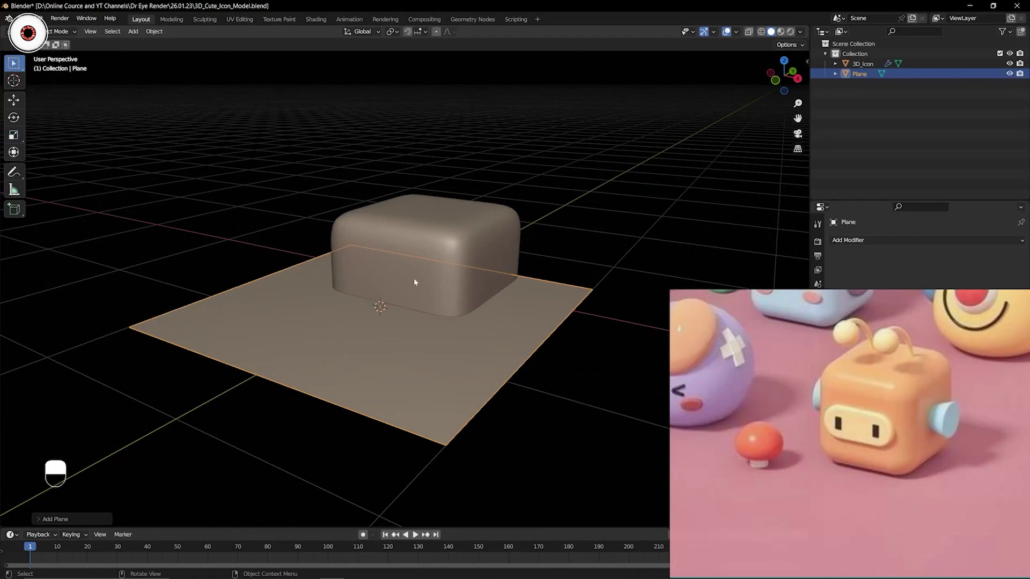
- Rotate the plane 90 degrees about the global X axis so it stands upright in front of the cube
key("r")
type("x")
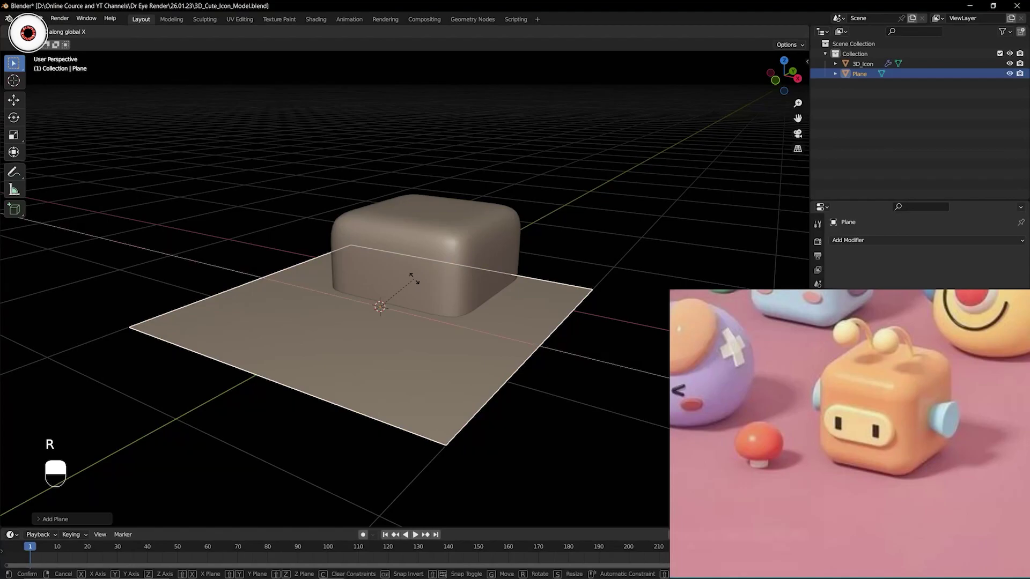
type("90")
key("Return")
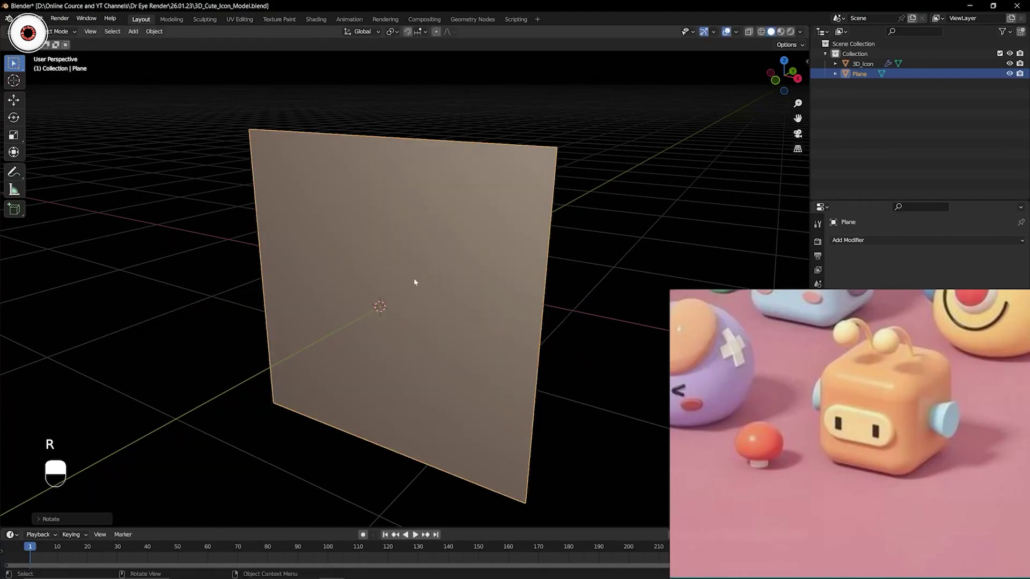
- Scale the plane down along the global Z axis into a low, wide strip across the cube's front
middle_click_drag(414, 281, 472, 262)
key("s")
key("z")
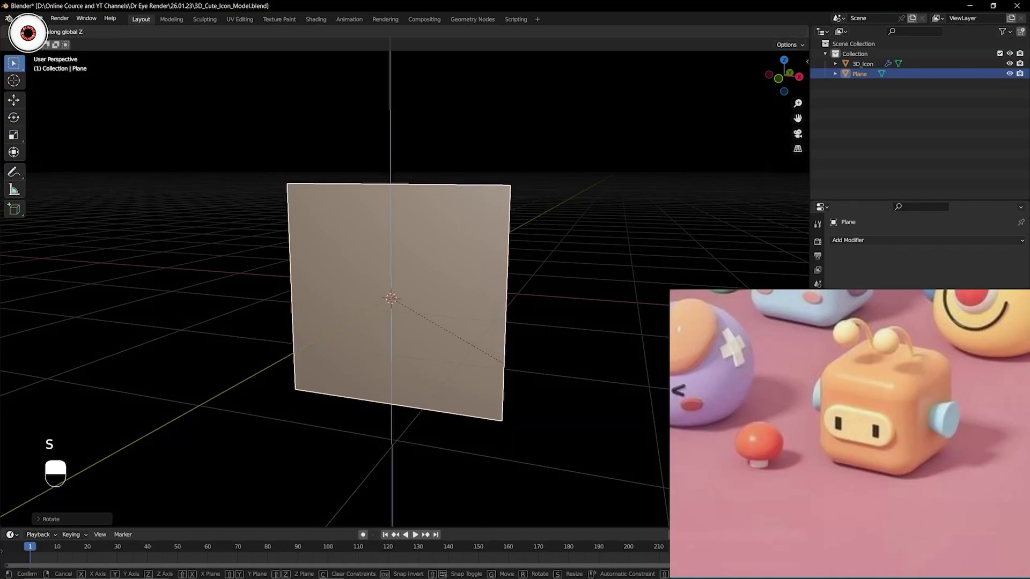
left_click(441, 336)
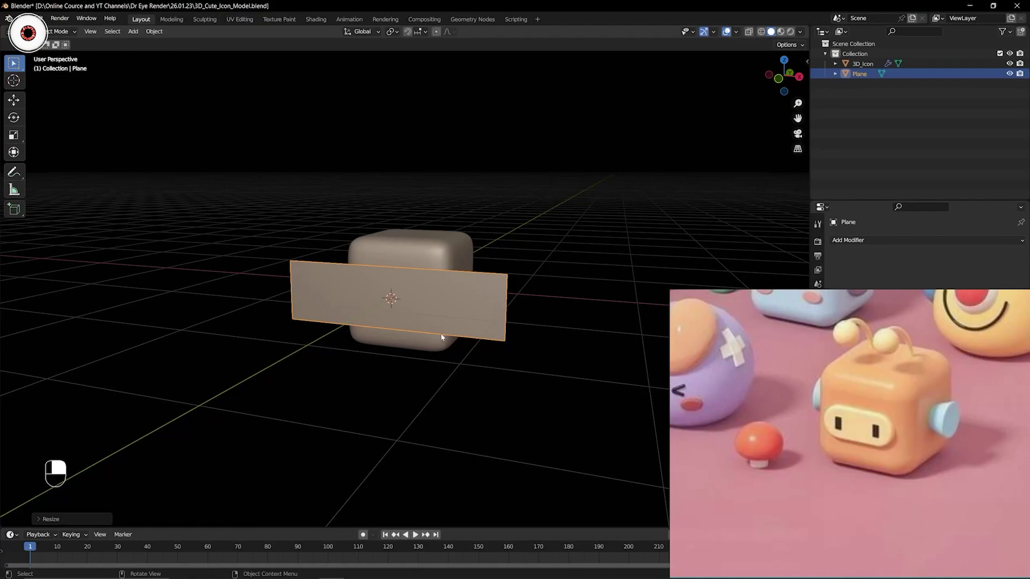
- Check the plane's position against the cube in the front, right, back and left orthographic views
key("KP_1")
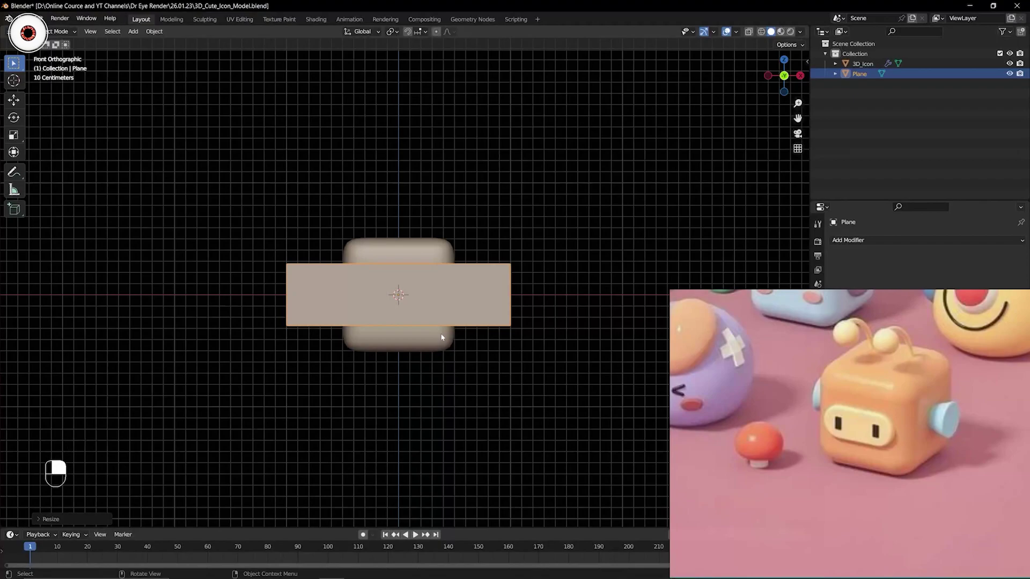
key("KP_3")
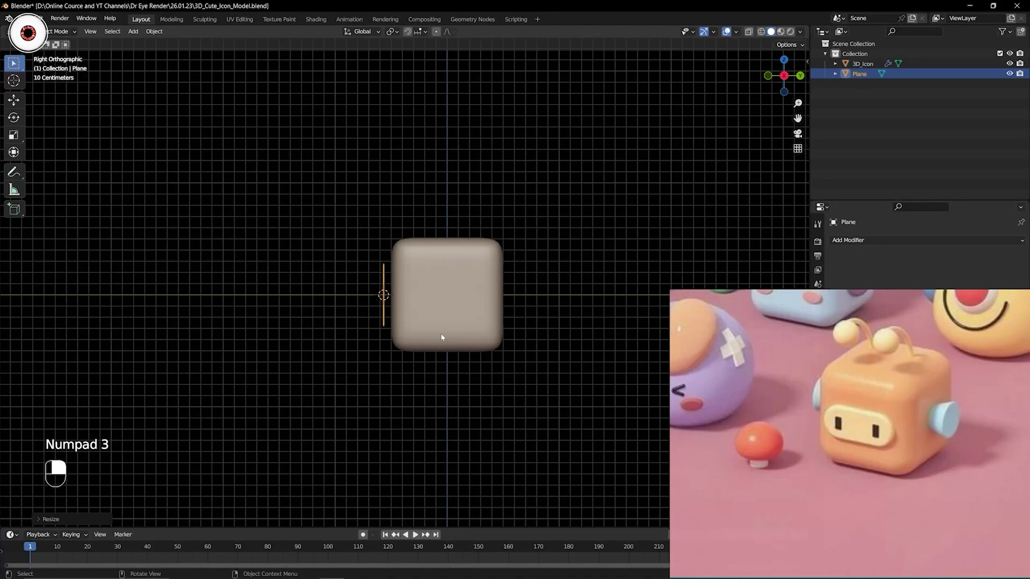
key("KP_1")
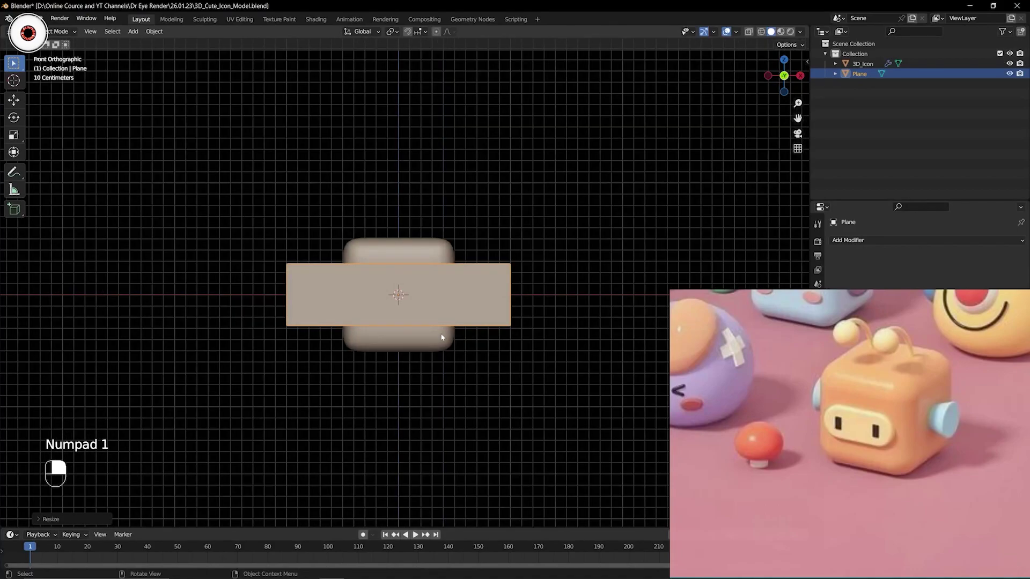
scroll(442, 337, "up", 1)
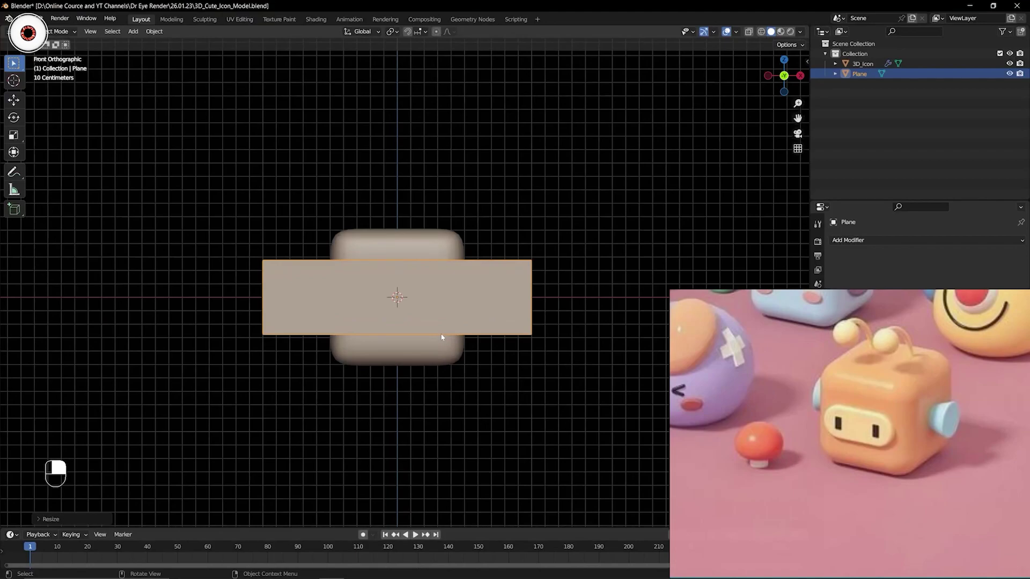
middle_click_drag(490, 251, 452, 282)
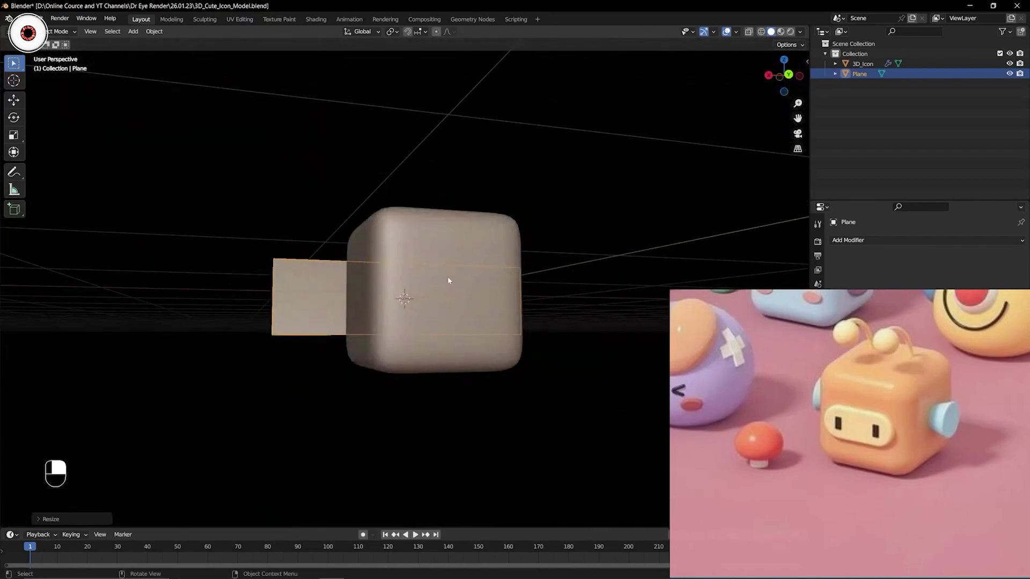
key("KP_1")
key("ctrl+KP_1")
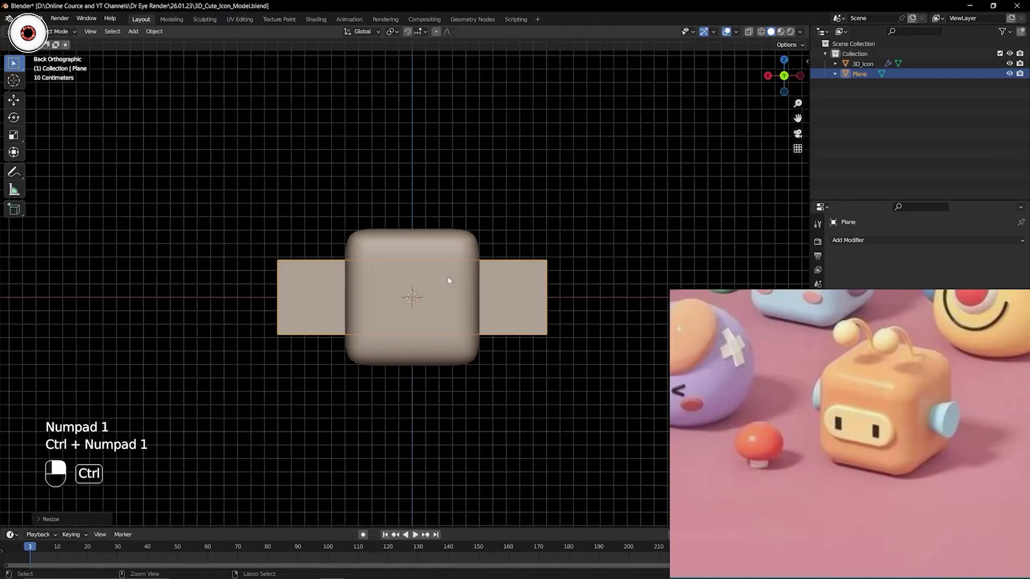
key("KP_3")
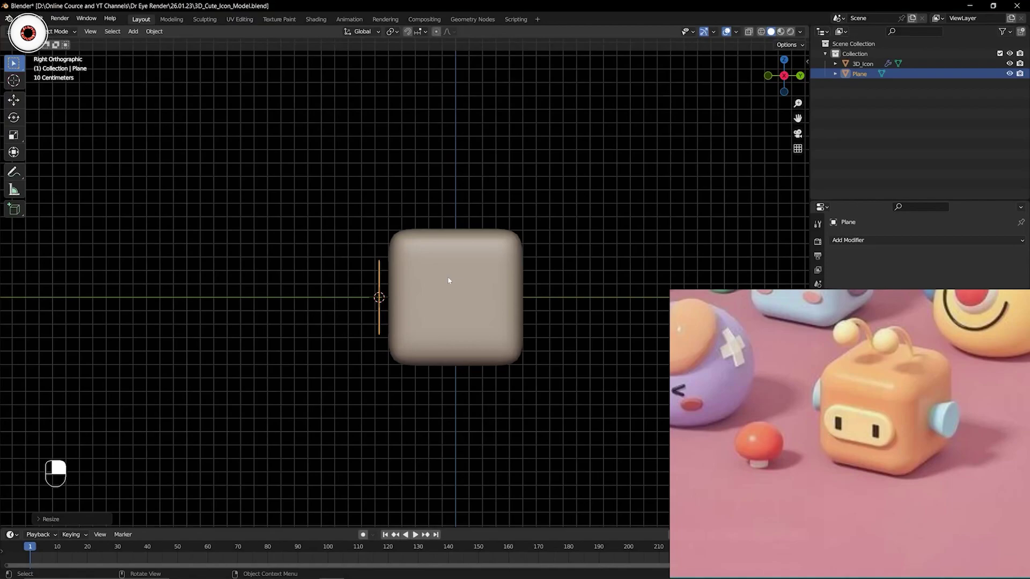
key("ctrl+KP_3")
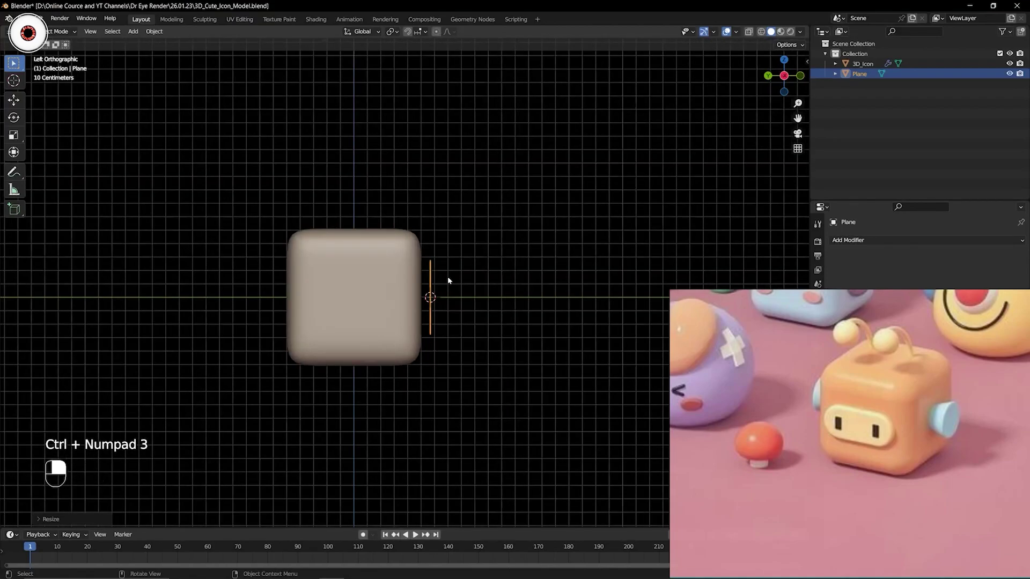
- Check the plane's position against the cube in the top and bottom orthographic views
middle_click_drag(468, 275, 432, 284)
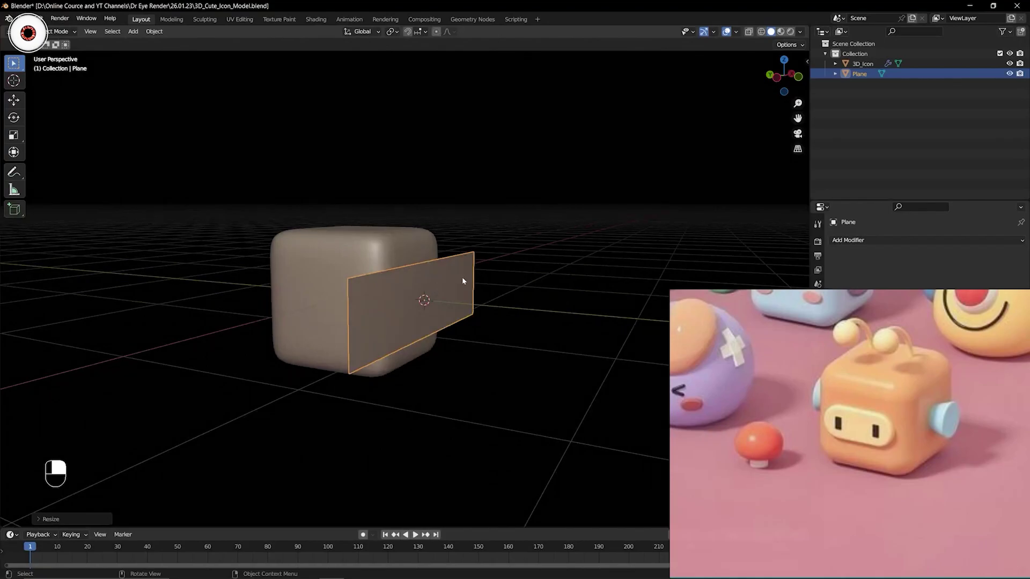
key("KP_7")
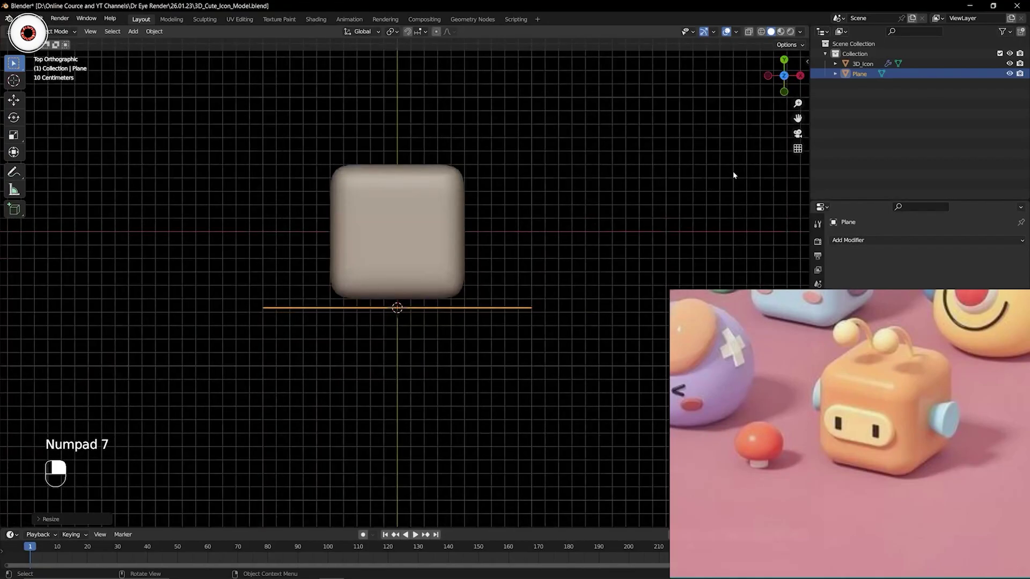
middle_click_drag(410, 208, 400, 254, "shift")
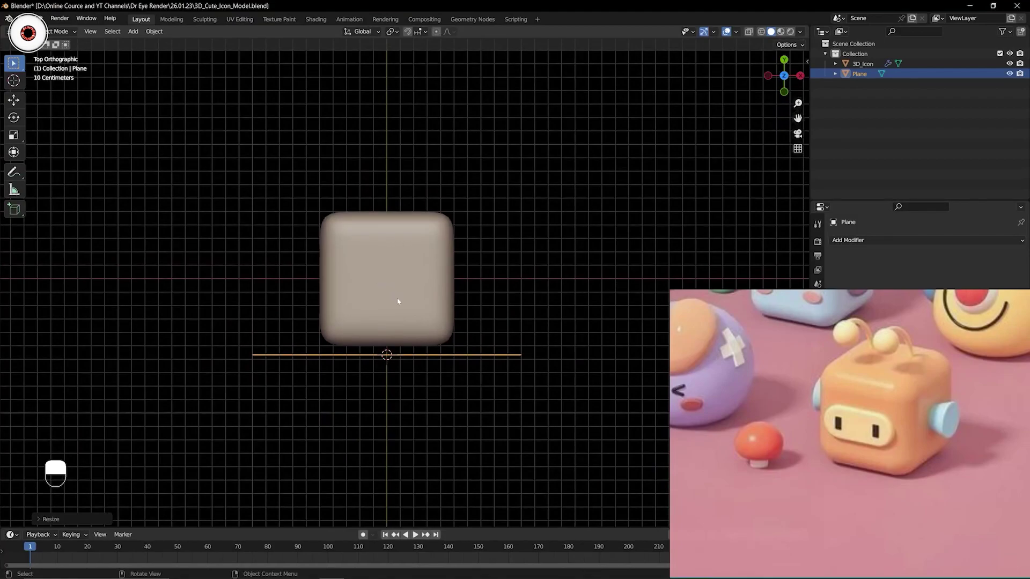
middle_click_drag(413, 373, 404, 285)
key("KP_7")
key("ctrl+KP_7")
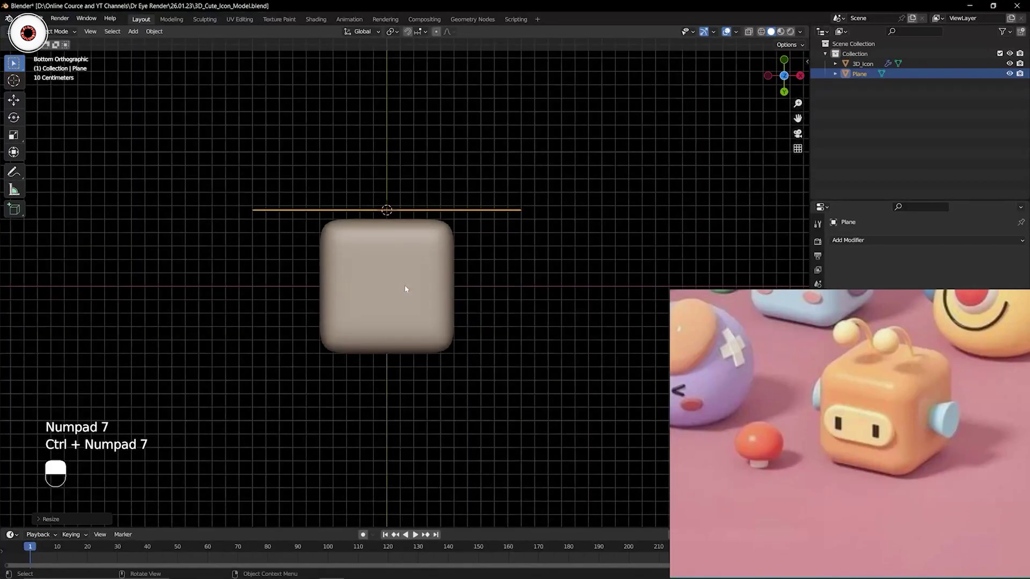
- Scale the plane down along the global X axis in the front view until it is narrower than the cube's face
key("KP_1")
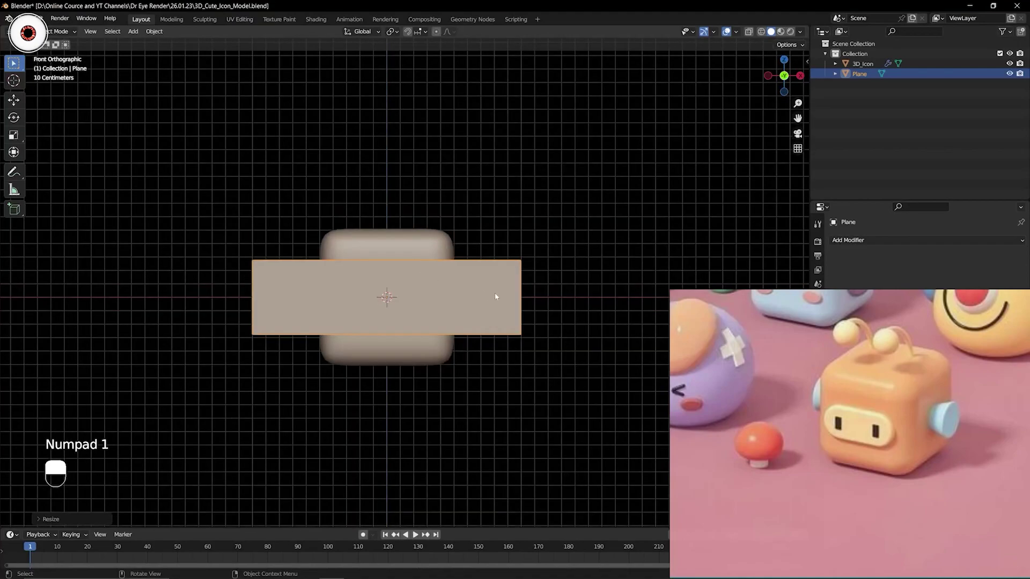
scroll(531, 308, "up", 2)
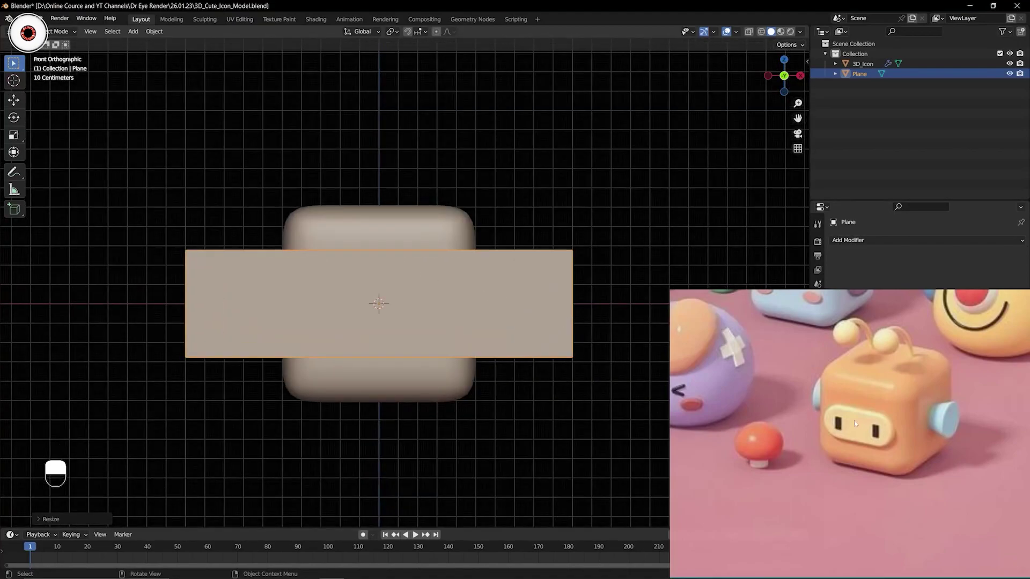
left_click_drag(797, 118, 746, 119)
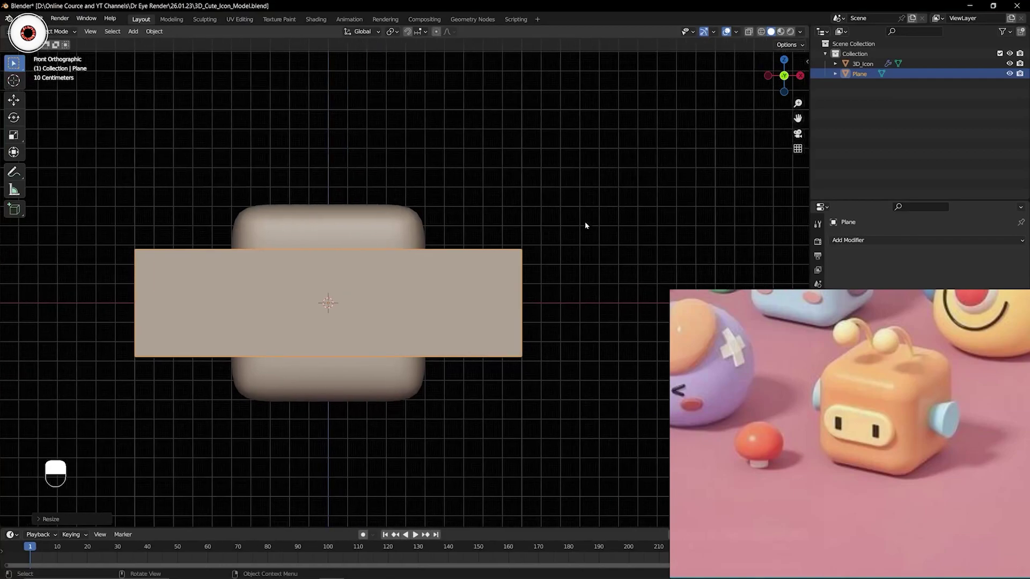
key("s")
key("x")
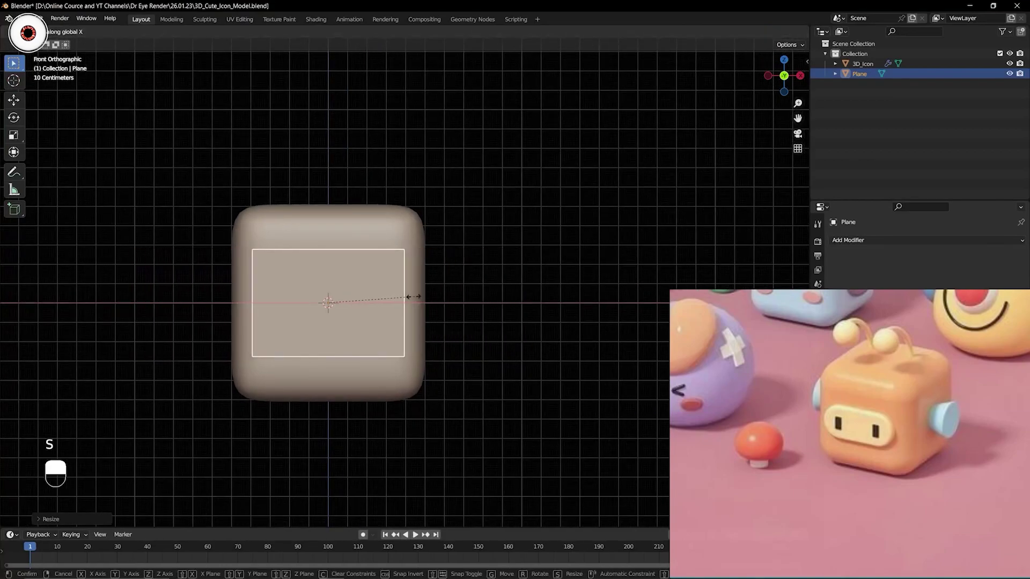
left_click(399, 296)
- Scale the plane lower along global Z and slightly wider along global X to match the reference face plate's proportions
key("s")
key("z")
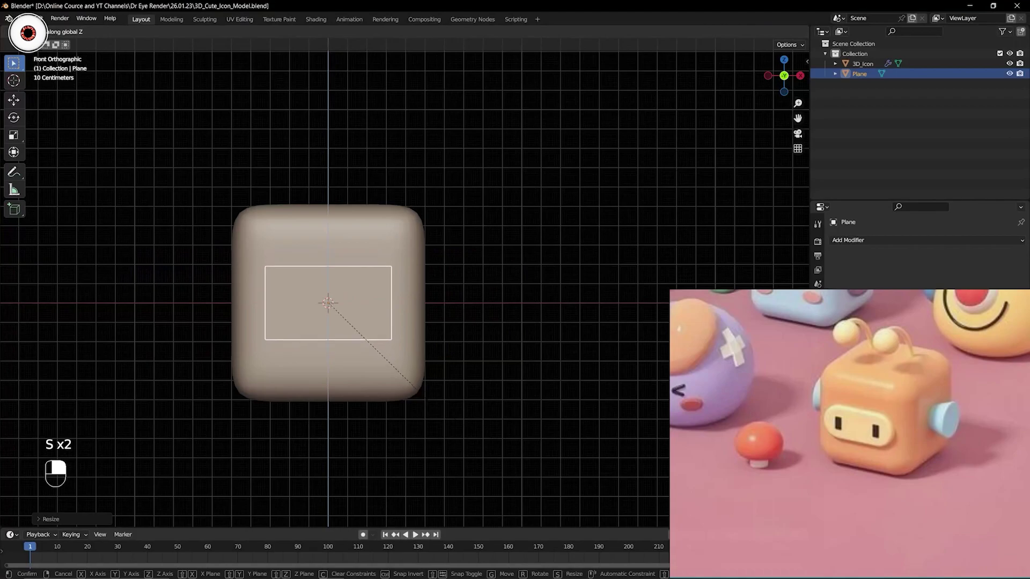
left_click(420, 388)
key("s")
key("z")
left_click(421, 358)
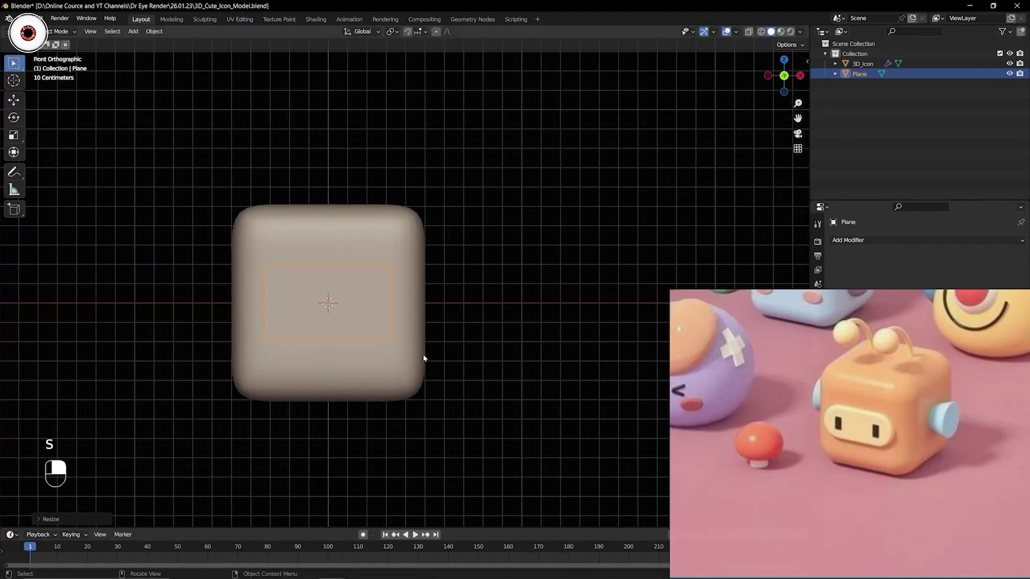
key("s")
key("x")
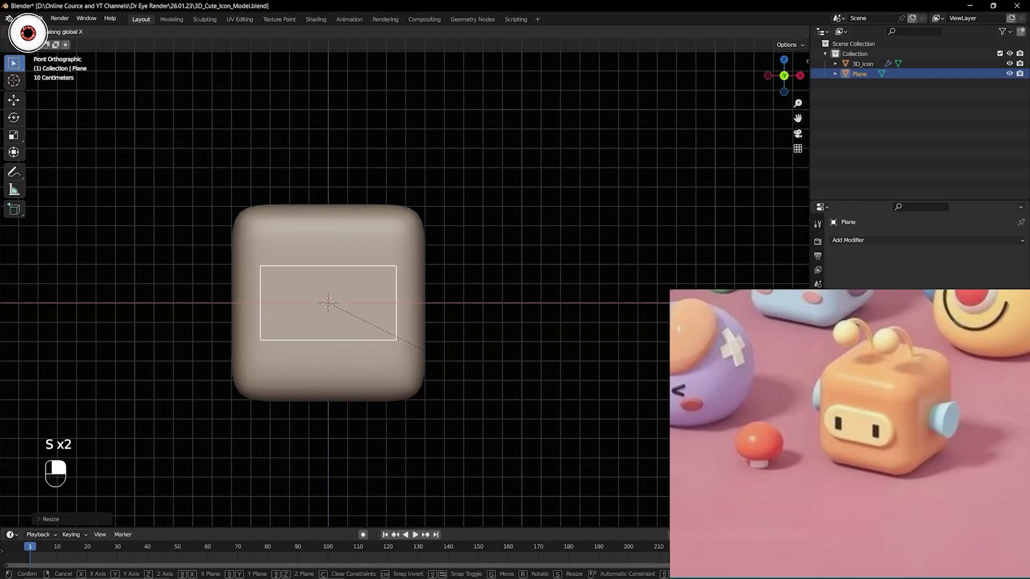
left_click(427, 356)
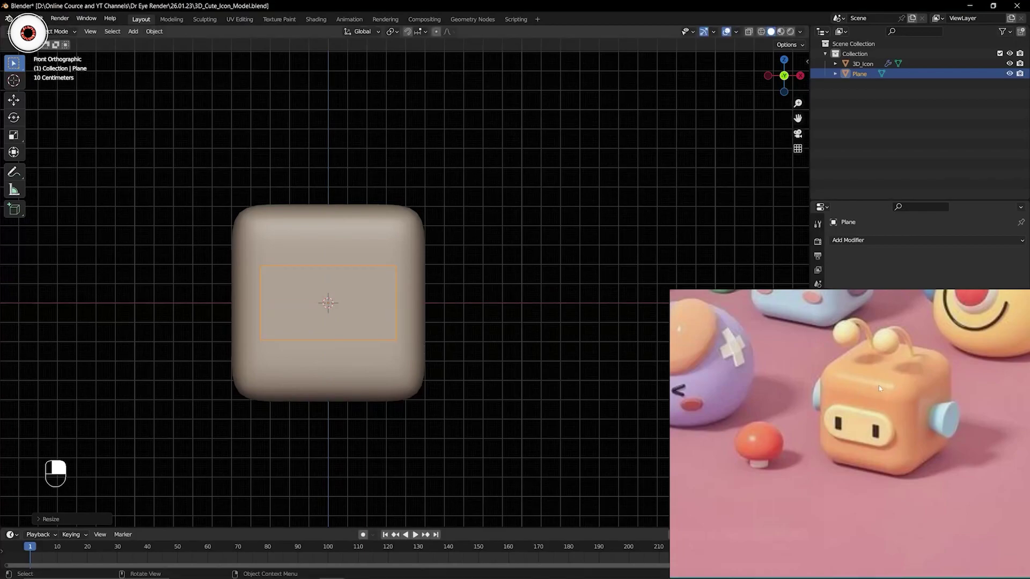
- Scale the plane slightly lower along the global Z axis to refine the face plate's height
middle_click_drag(744, 399, 771, 377)
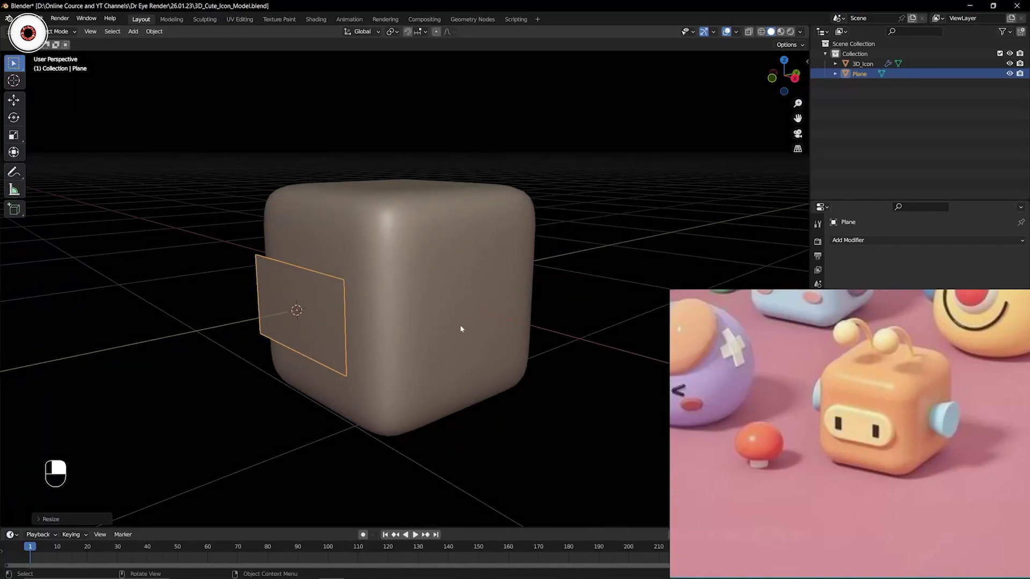
key("KP_1")
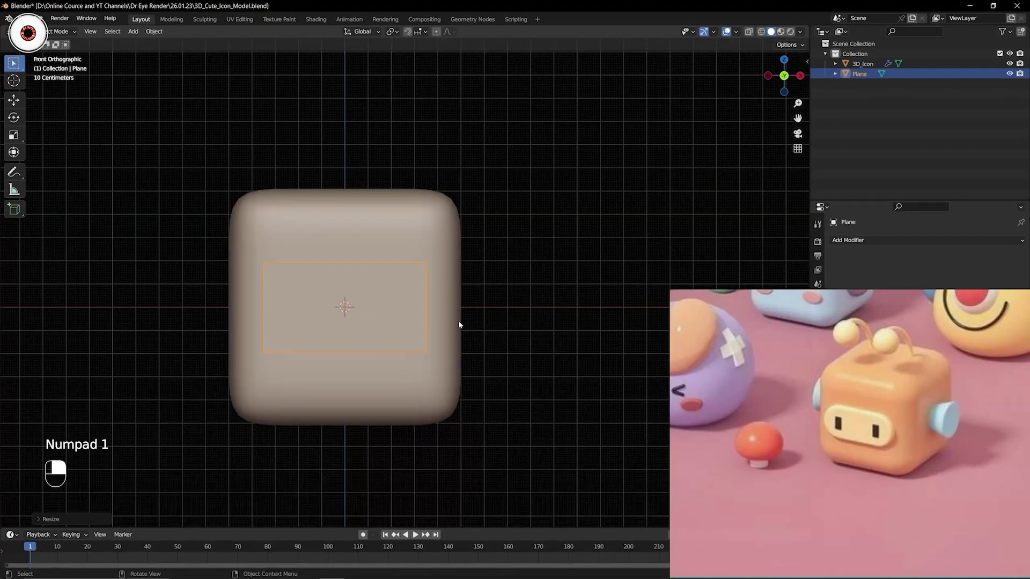
mouse_move(473, 323)
middle_mouse_down()
mouse_move(446, 328)
mouse_move(454, 332)
middle_mouse_up()
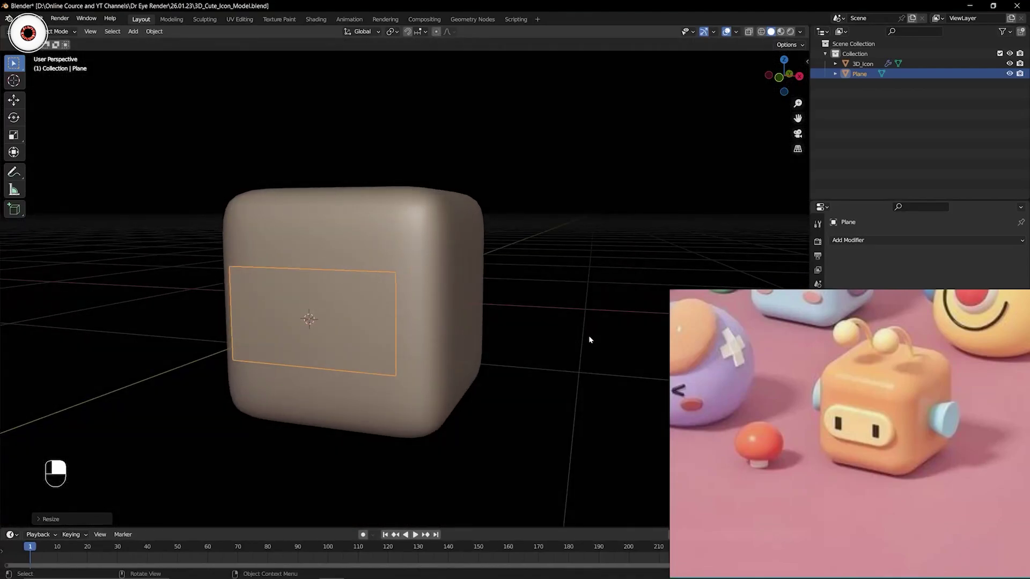
key("KP_1")
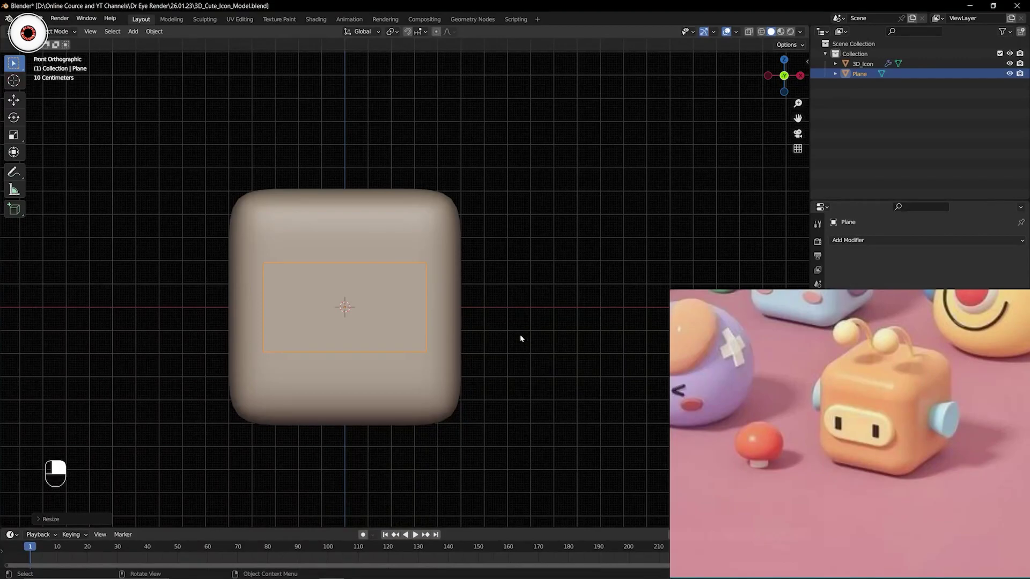
mouse_move(506, 324)
middle_mouse_down()
mouse_move(467, 333)
mouse_move(491, 336)
middle_mouse_up()
key("s")
key("z")
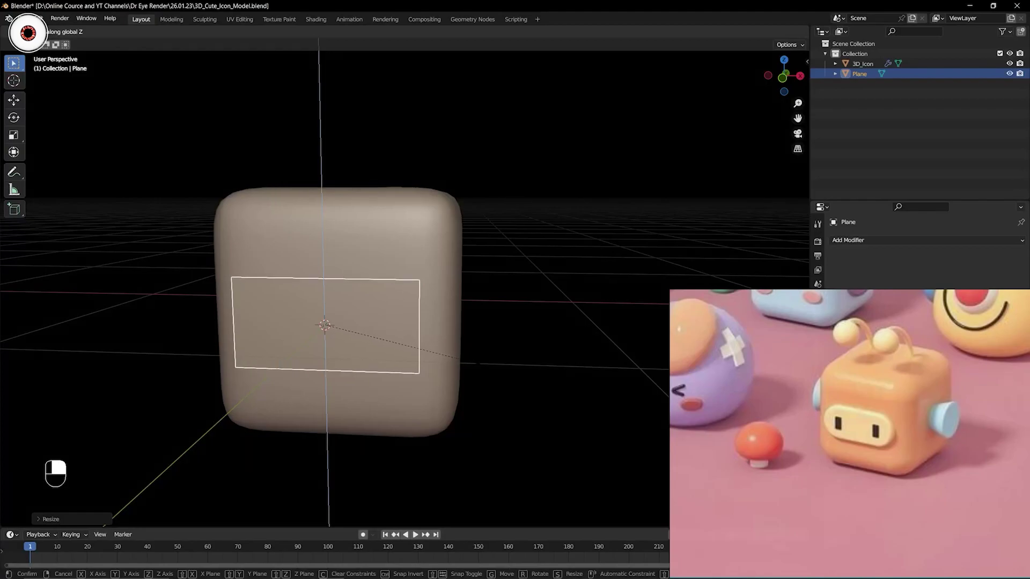
left_click(485, 366)
- Move the plane slightly along the global Y axis in front of the cube and deselect it
middle_click_drag(487, 367, 396, 319)
key("g")
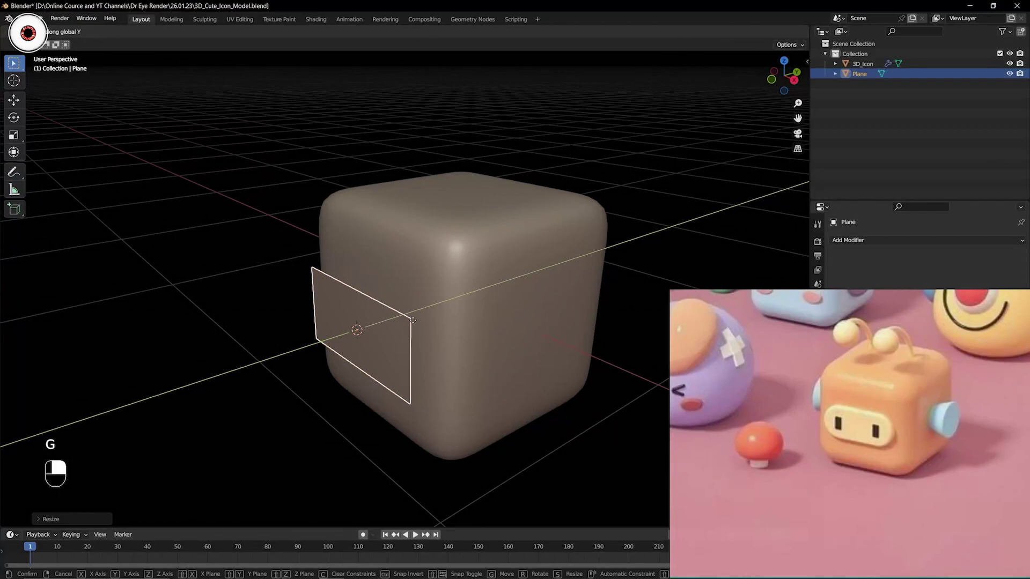
left_click(397, 328)
left_click(229, 242)
middle_click_drag(229, 242, 236, 209)
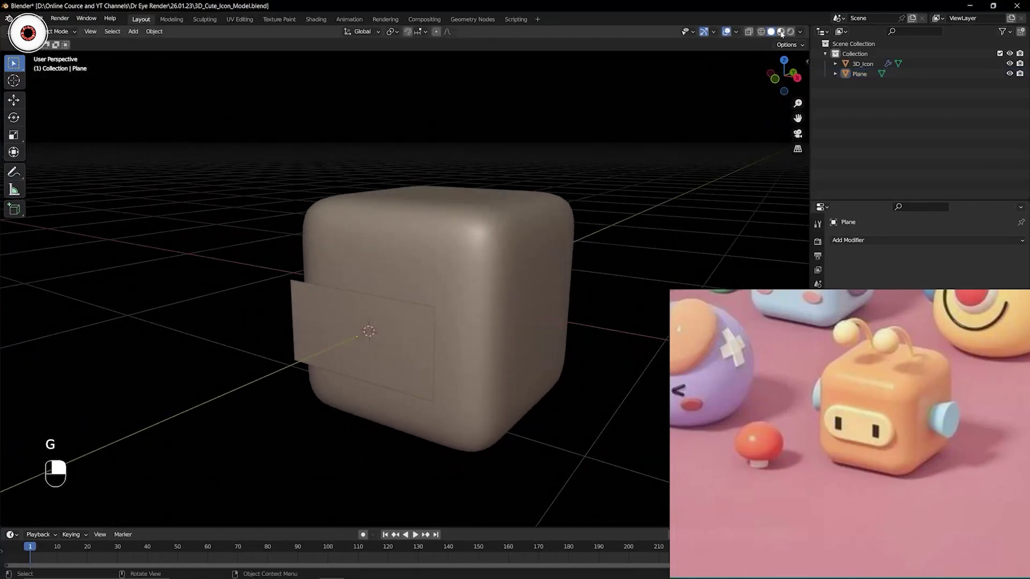
- Set the solid viewport shading colour to Random so the cube and plane differ, and select each object in turn to compare them
left_click(799, 32)
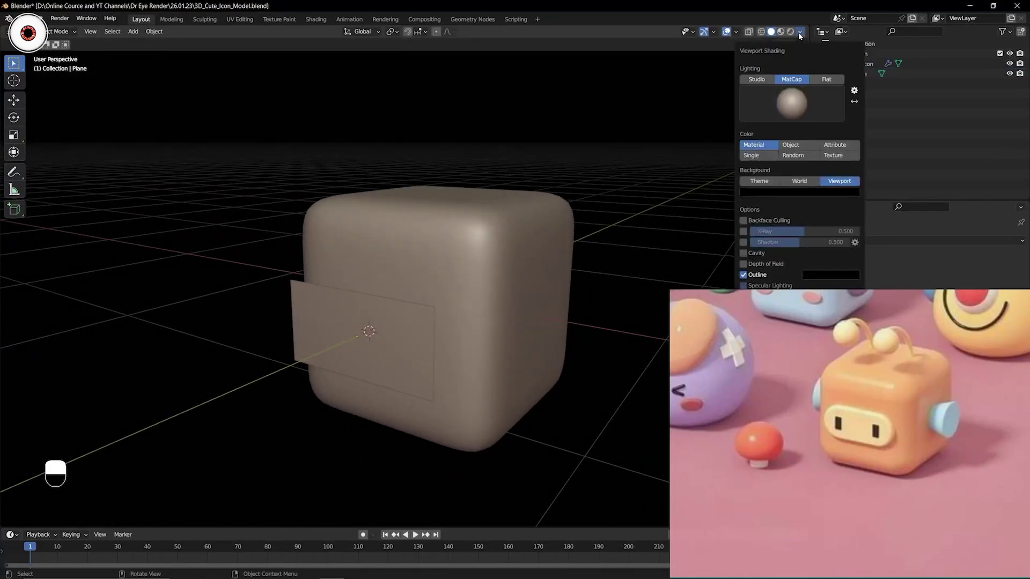
left_click(792, 156)
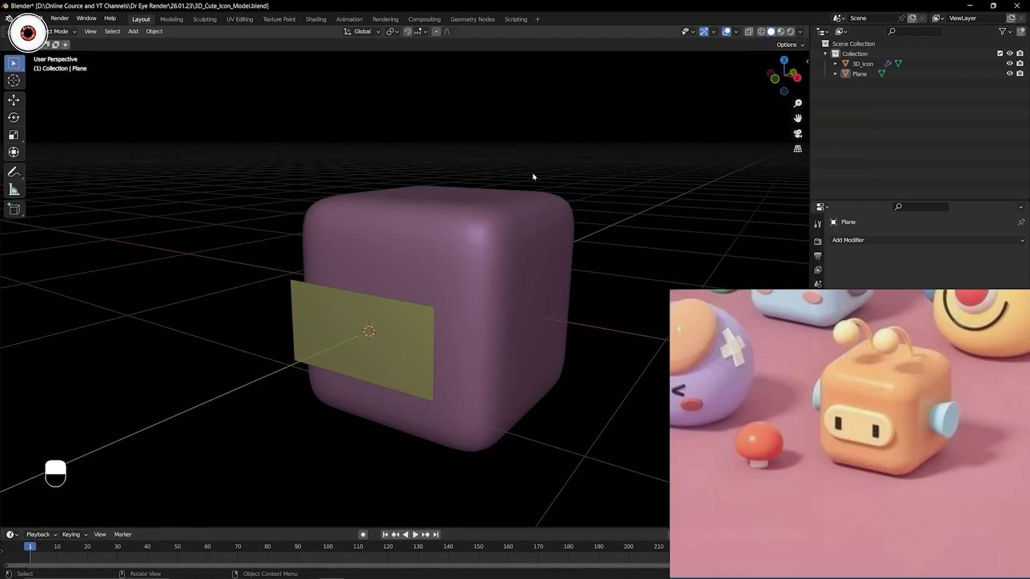
mouse_move(729, 128)
middle_mouse_down("shift")
mouse_move(715, 102)
mouse_move(721, 112)
middle_mouse_up("shift")
left_click(443, 215)
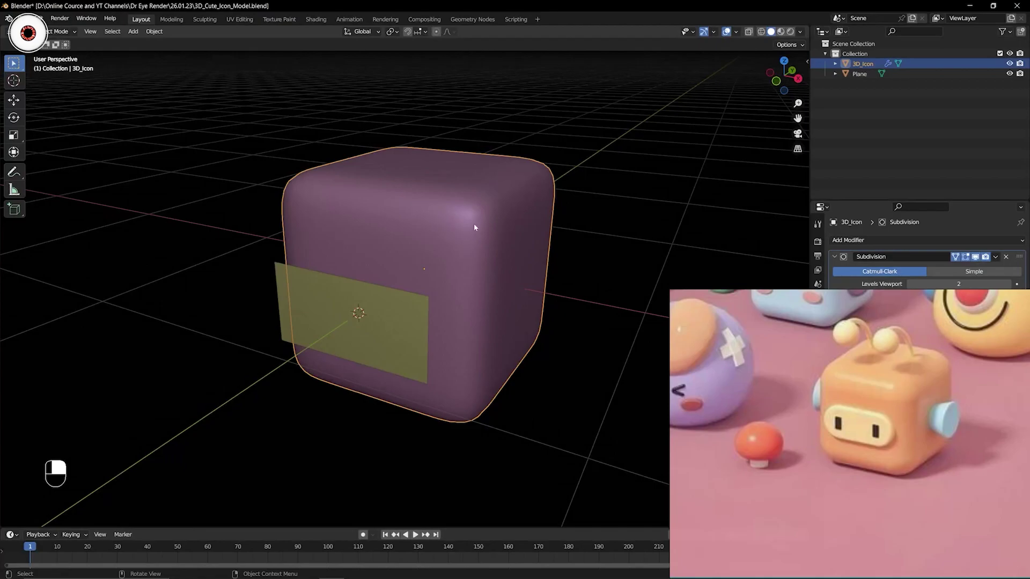
left_click(383, 301)
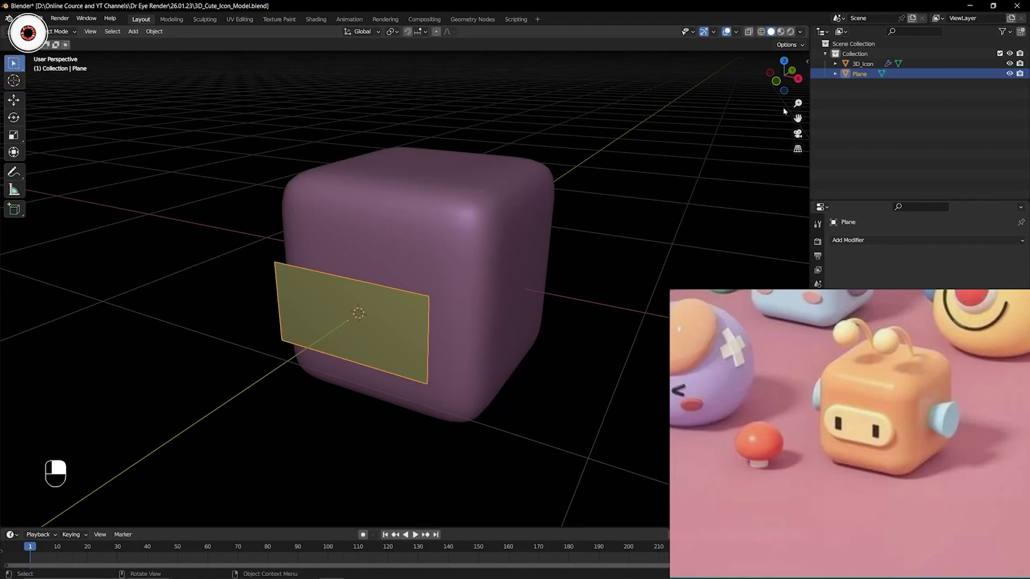
left_click_drag(798, 119, 759, 120)
left_click(613, 169)
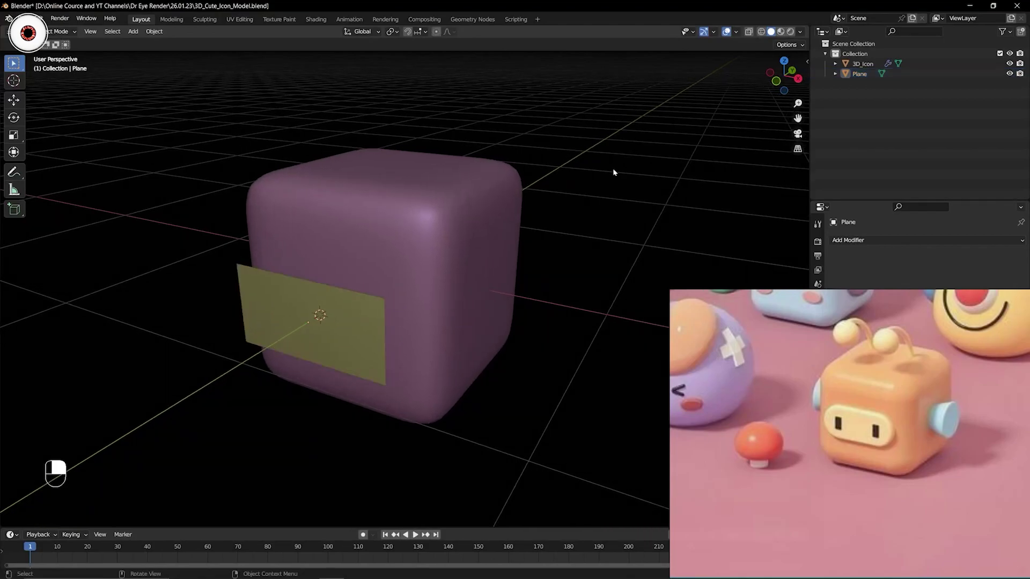
- Add a cylinder mesh, move it away beside the cube and scale it down to demonstrate random object colours
key("shift+a")
mouse_move(583, 175)
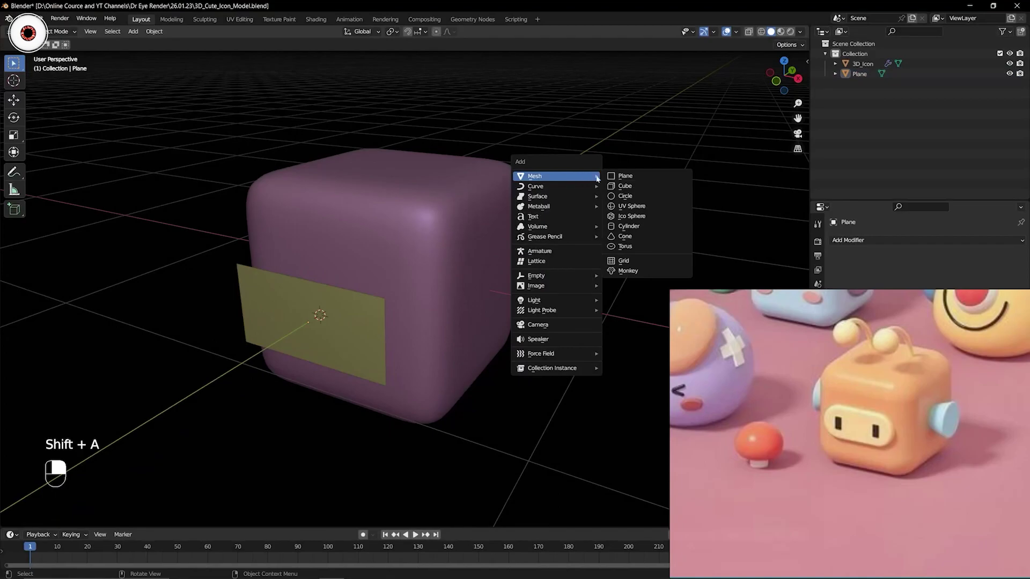
left_click(633, 227)
scroll(483, 246, "down", 2)
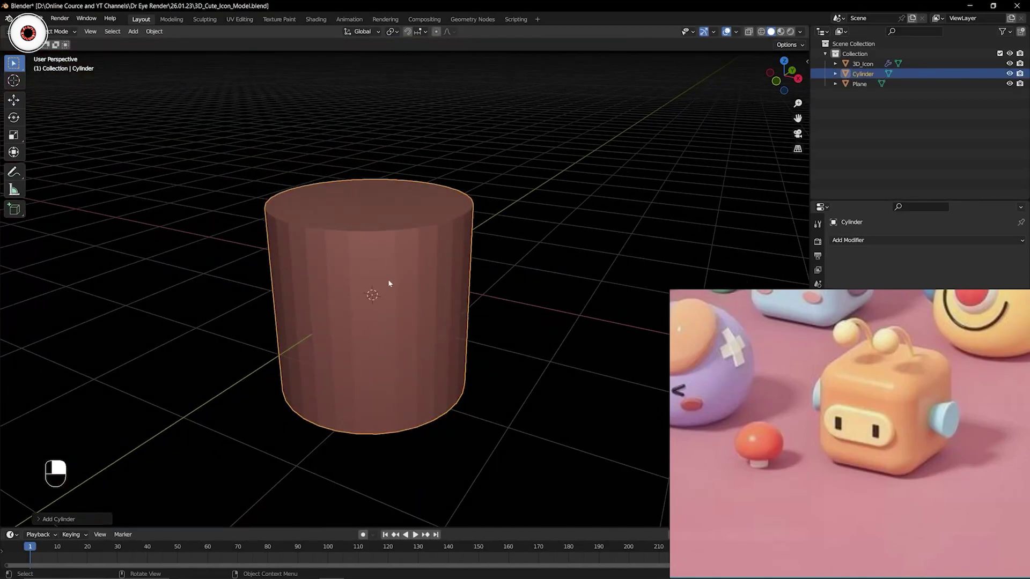
key("g")
left_click(620, 239)
key("s")
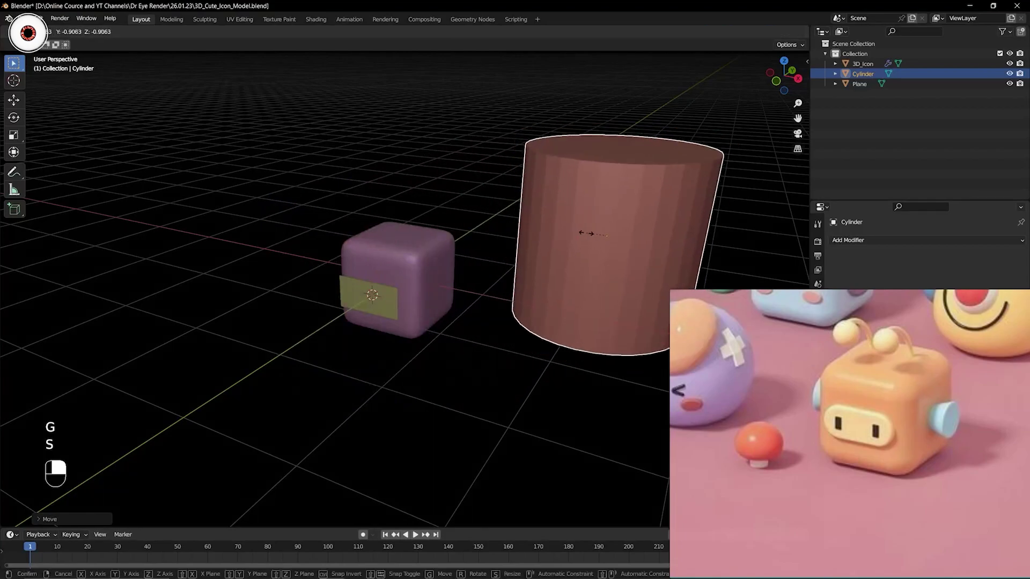
key("g")
key("s")
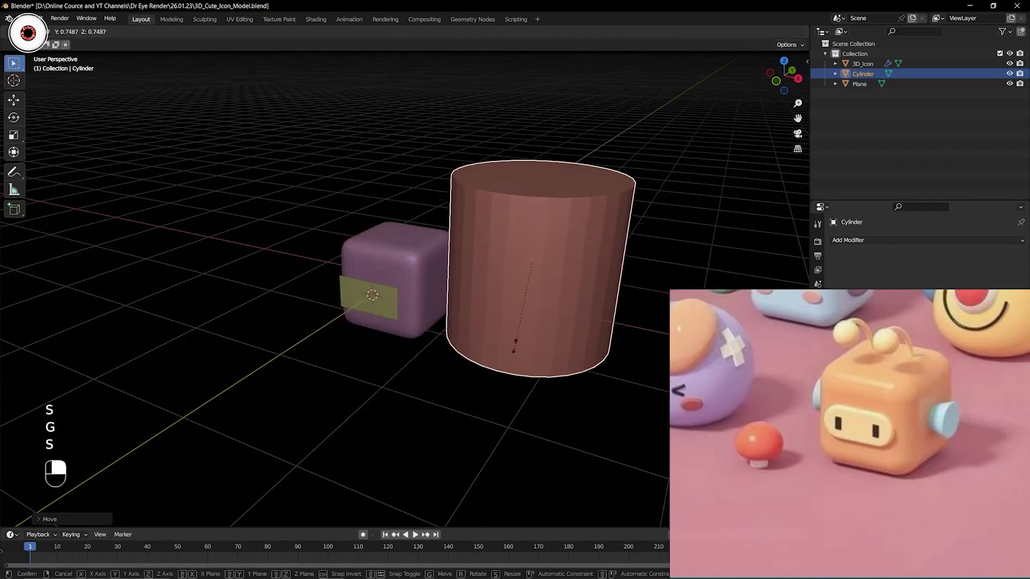
left_click(498, 317)
- Add a UV sphere mesh, move it to the cube's other side, and delete it
key("shift+a")
mouse_move(445, 221)
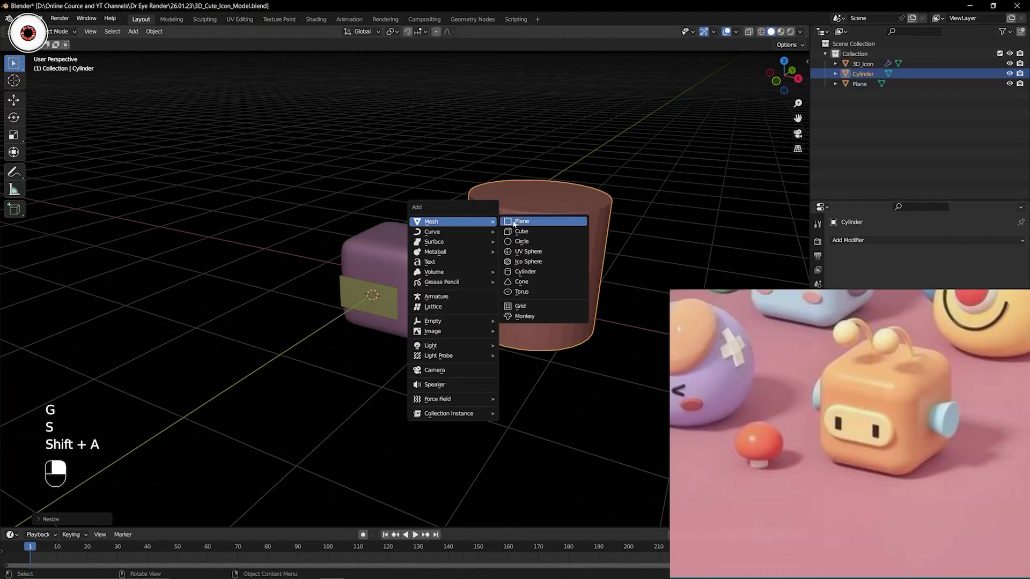
left_click(528, 251)
key("g")
left_click(360, 205)
key("x")
left_click(299, 219)
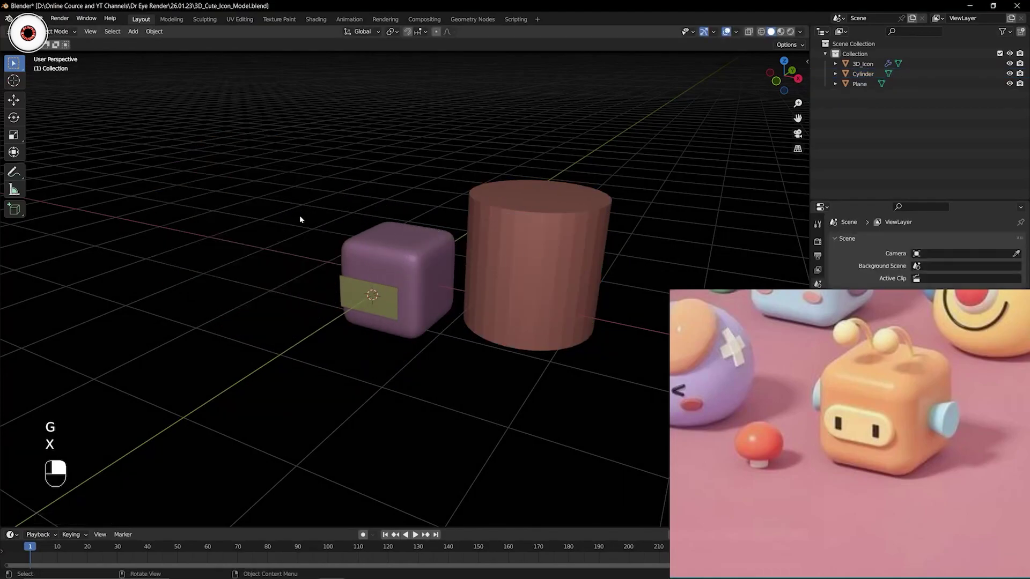
- Delete the demonstration cylinder beside the cube
left_click(512, 222)
key("x")
left_click(496, 218)
scroll(451, 221, "up", 3)
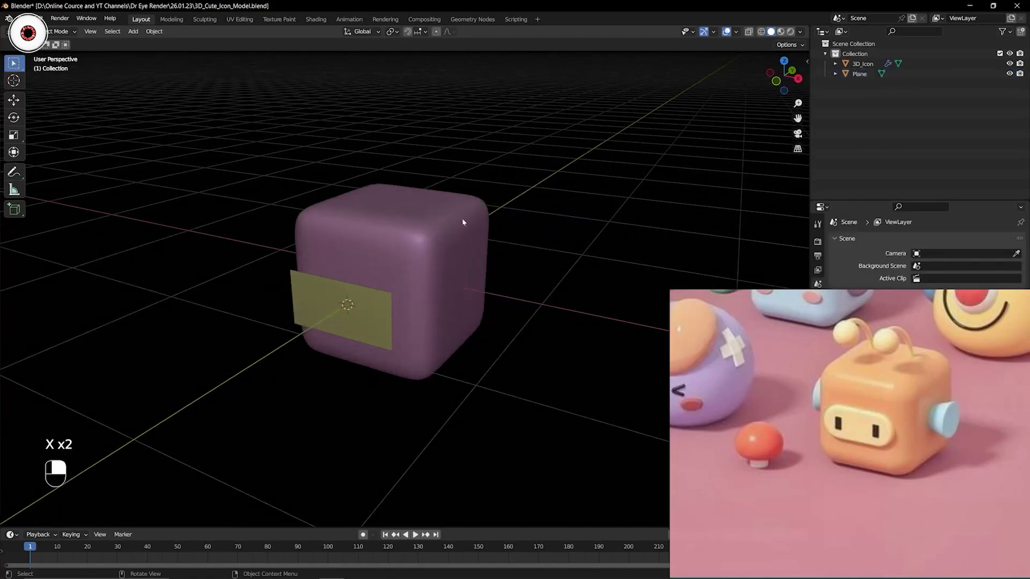
- Review the viewport shading lighting options, keeping MatCap, and examine the plane against the cube in the front orthographic view
left_click(799, 31)
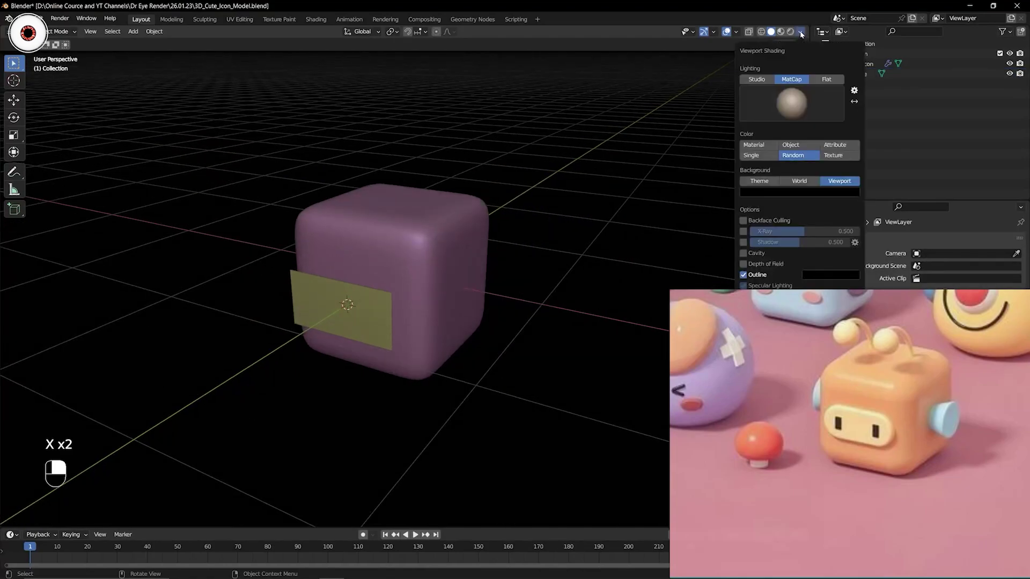
left_click(772, 80)
left_click(788, 80)
mouse_move(771, 124)
middle_mouse_down()
mouse_move(517, 169)
mouse_move(568, 155)
mouse_move(543, 168)
middle_mouse_up()
scroll(558, 160, "up", 3)
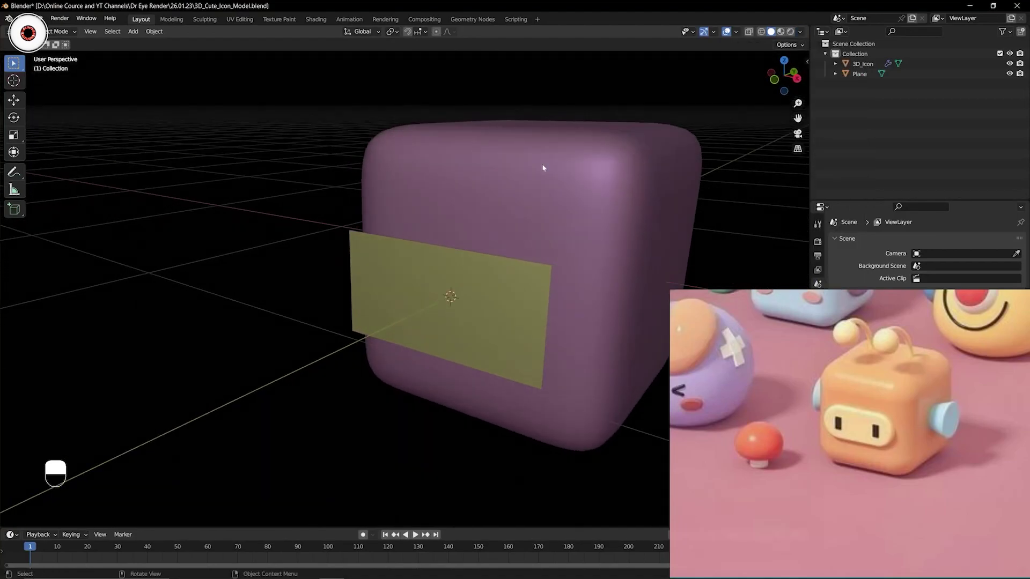
key("KP_1")
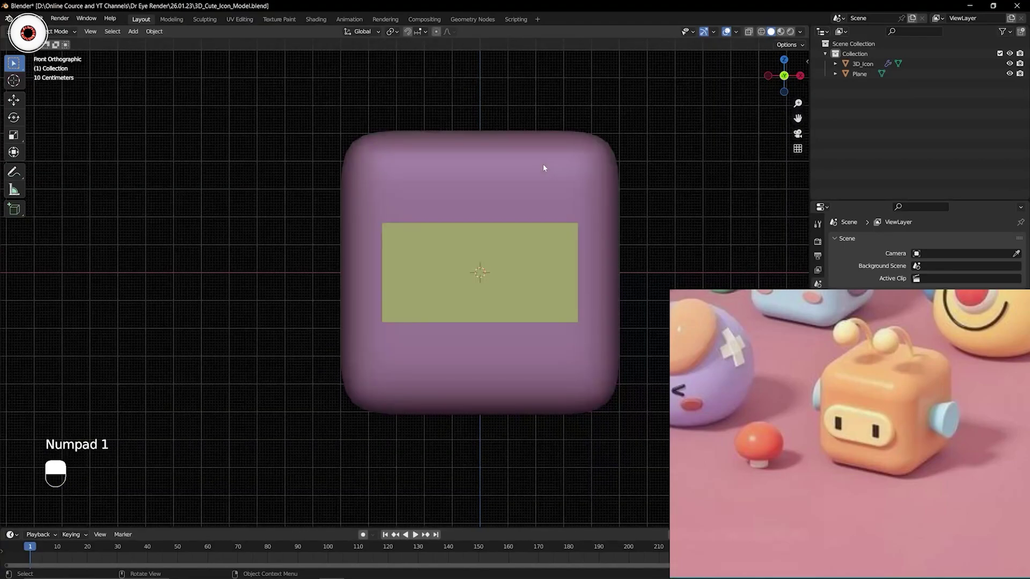
middle_click_drag(515, 174, 444, 180, "shift")
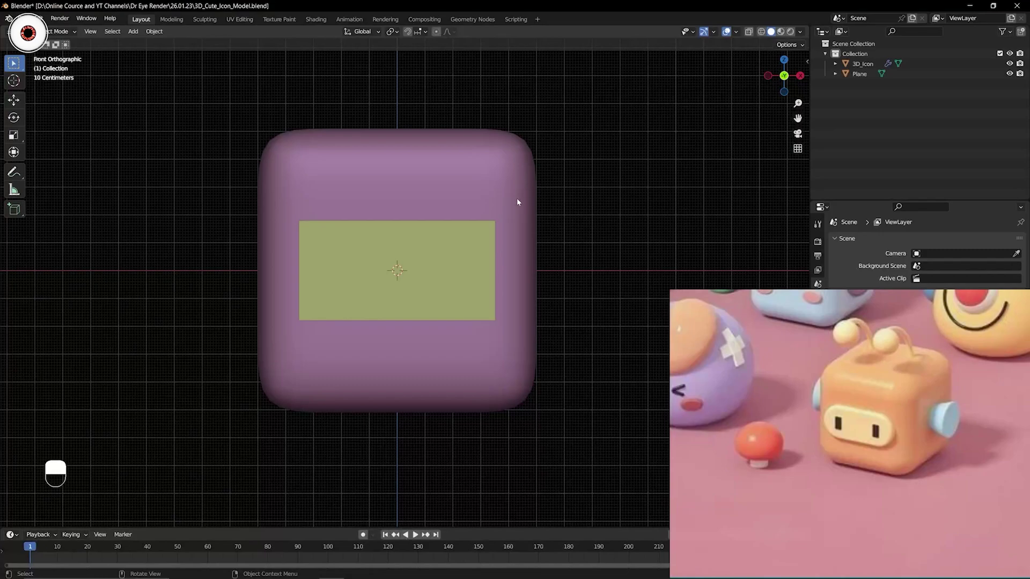
- Scale the plane in front of the rounded cube along the Z axis to a height of about 0.37 m
left_click(485, 254)
key("s")
key("z")
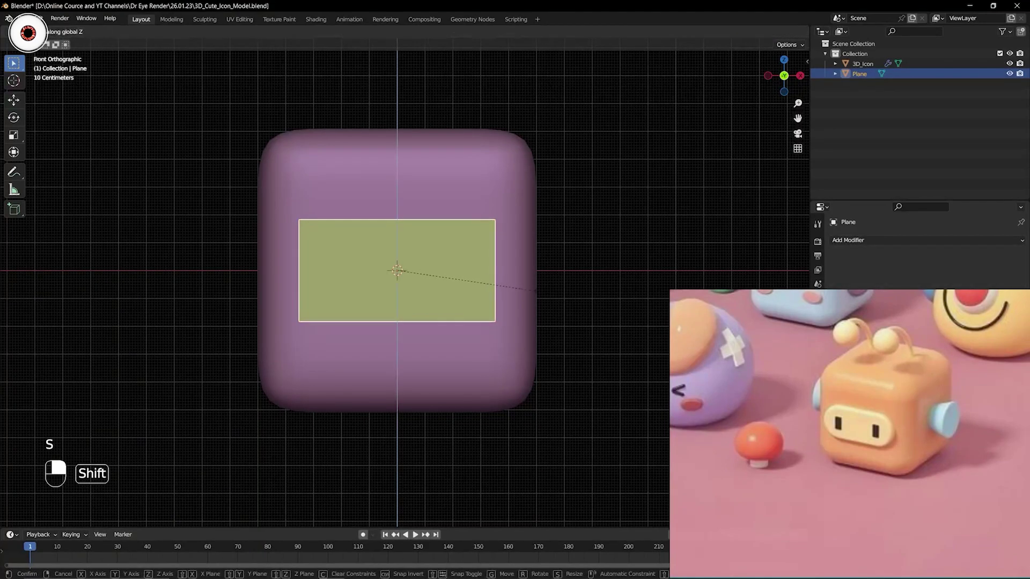
left_click(535, 246)
middle_click_drag(535, 246, 466, 290)
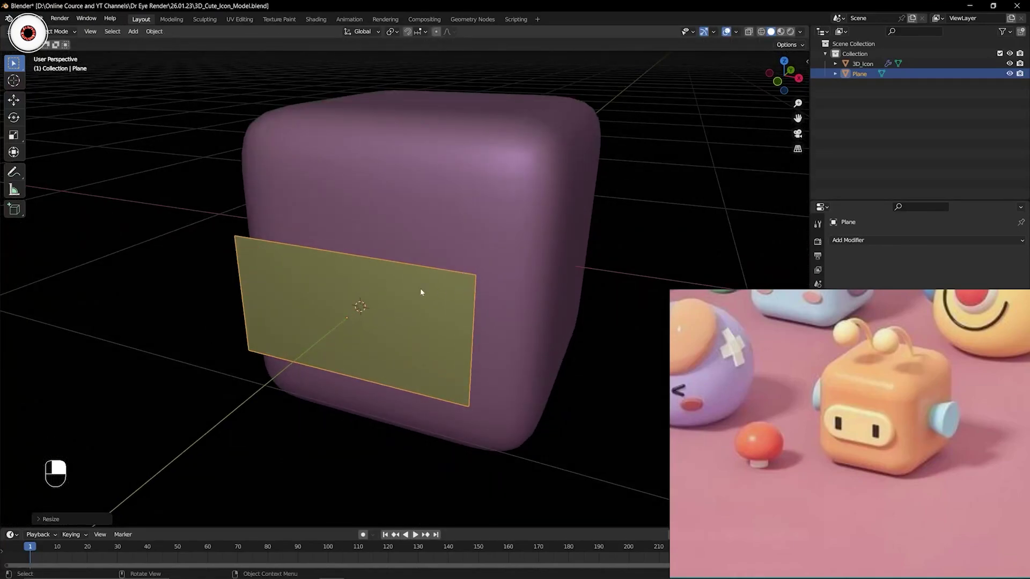
- Save the file and display the plane's transform values in Object Mode
key("Tab")
key("1")
key("ctrl+s")
middle_click_drag(464, 265, 435, 248)
key("ctrl+Tab")
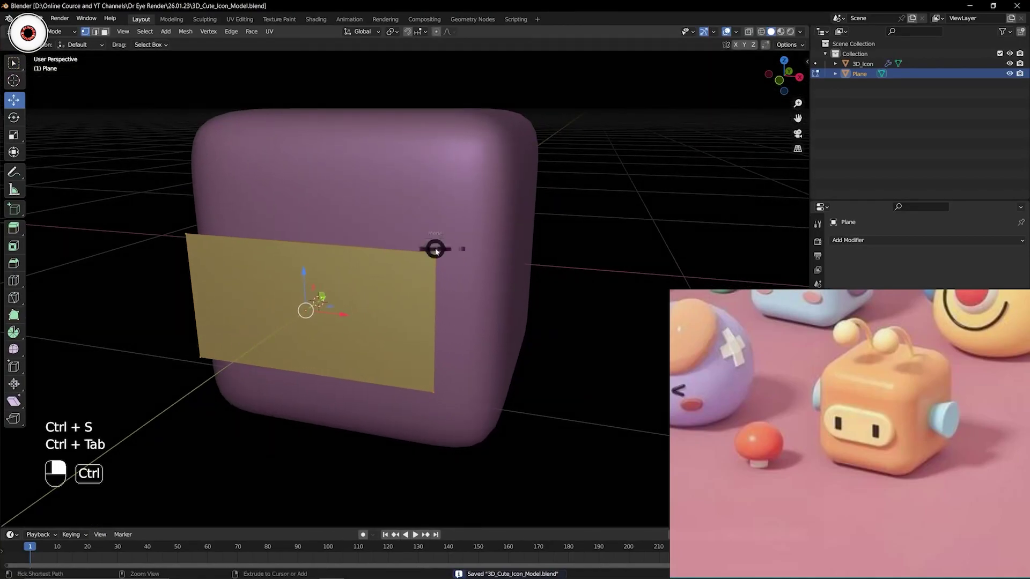
key("n")
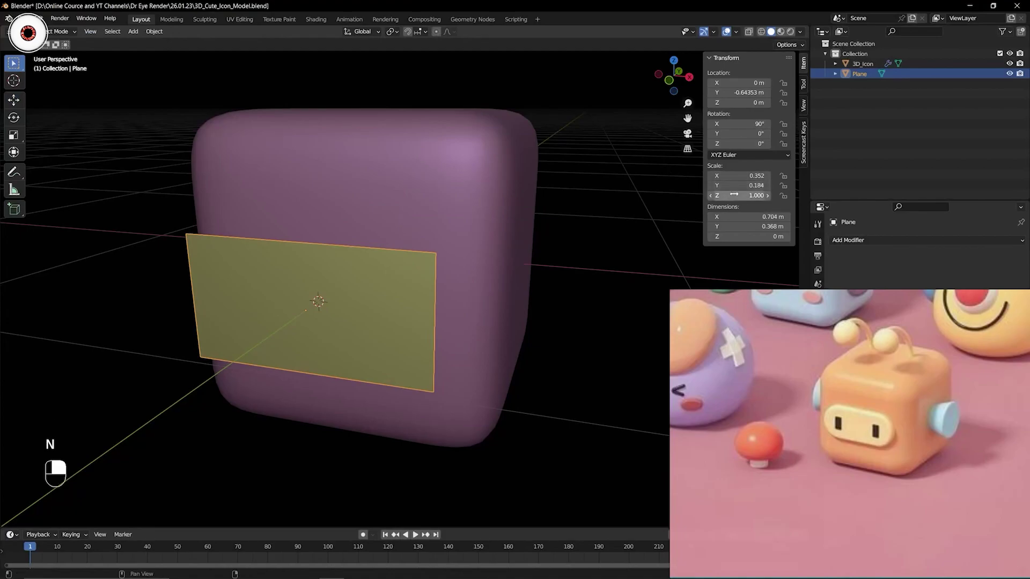
- Add a cube mesh, move it beside the rounded cube and scale it down to about 0.294
middle_click_drag(525, 212, 381, 200, "shift")
key("ctrl+Tab")
scroll(408, 204, "down", 3)
middle_click_drag(479, 231, 331, 239, "shift")
key("shift+a")
mouse_move(331, 240)
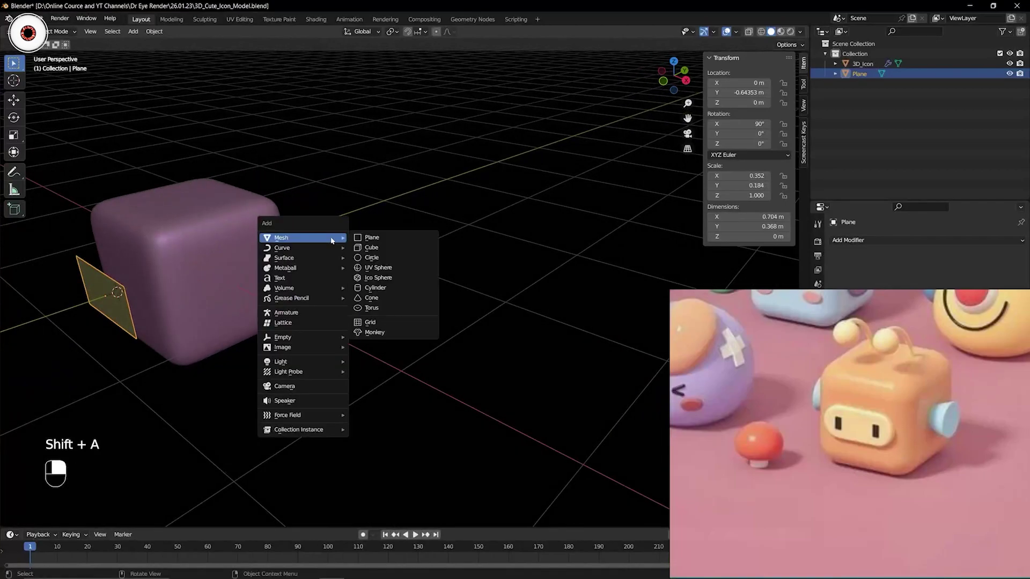
left_click(371, 247)
key("g")
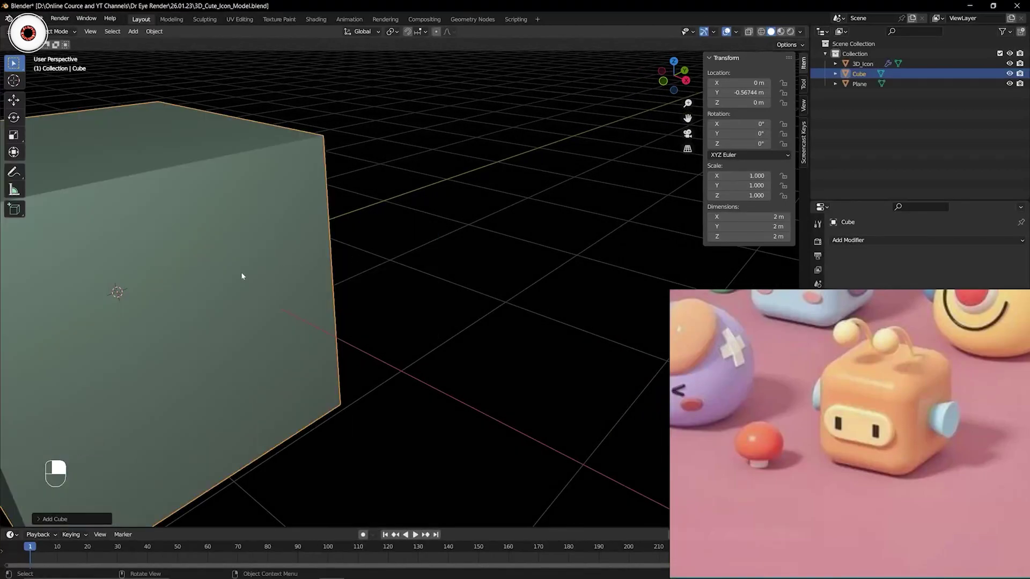
left_click(488, 259)
key("s")
left_click(407, 308)
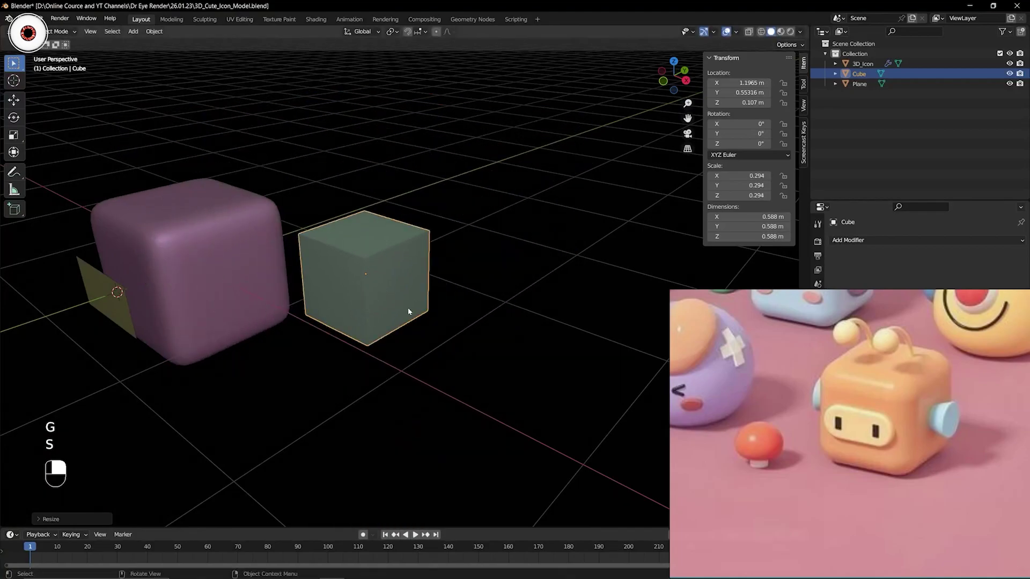
- Move the new cube farther from the rounded cube at a scale of about 0.494, and save the file
key("g")
left_click(493, 305)
middle_click_drag(492, 305, 405, 274)
key("s")
key("g")
left_click(413, 278)
key("Tab")
scroll(386, 278, "up", 2)
key("ctrl+s")
- Bevel the new cube's top edge on its negative Y side with a single segment
key("ctrl+Tab")
key("Tab")
key("2")
left_click(355, 217)
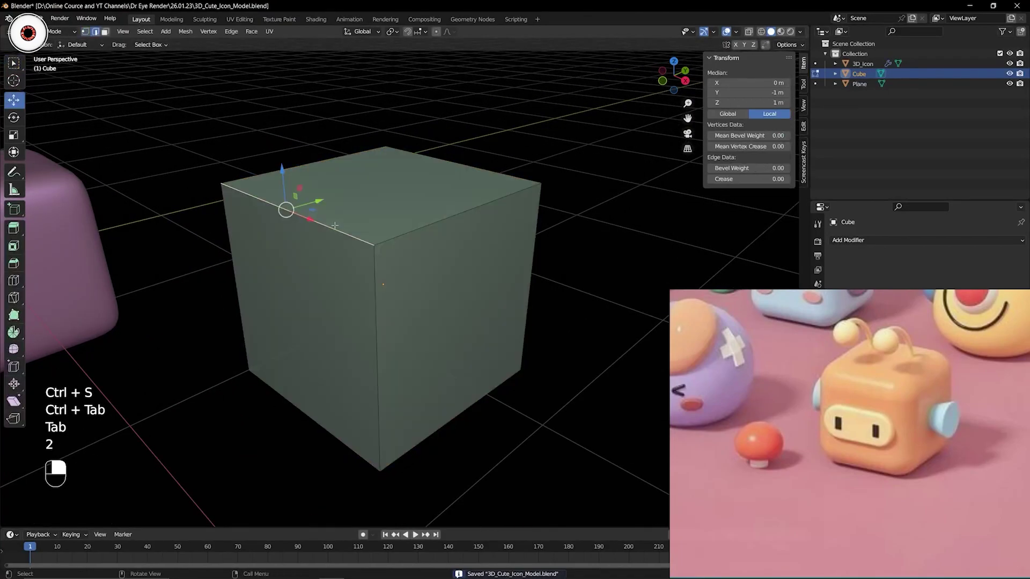
middle_click_drag(356, 216, 374, 231, "shift")
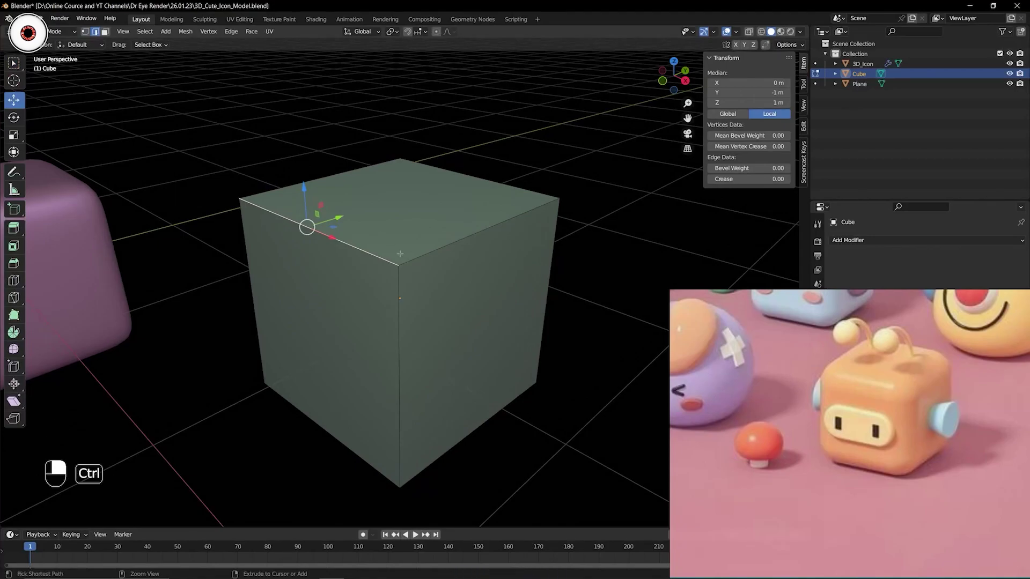
key("ctrl+b")
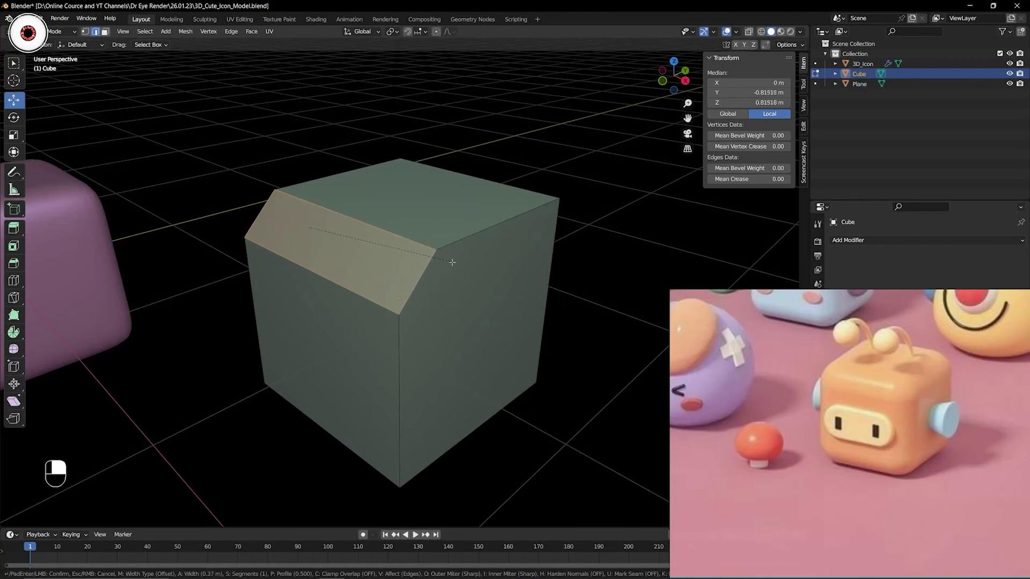
left_click(460, 266)
middle_click_drag(455, 246, 441, 226)
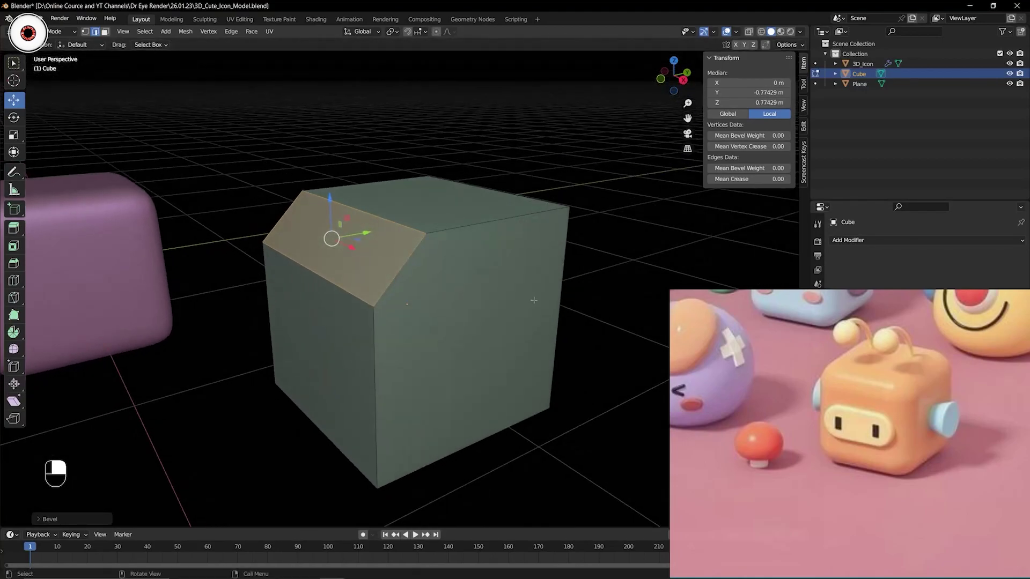
- Bevel the cube's vertical edge at its positive X and Y corner
left_click(559, 278)
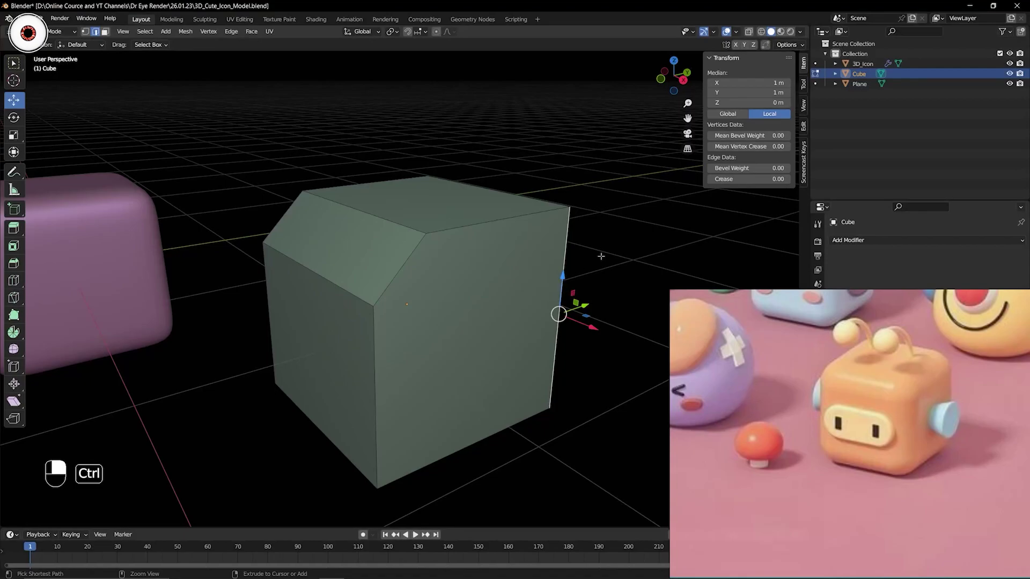
key("ctrl+b")
left_click(596, 224)
middle_click_drag(597, 223, 561, 246)
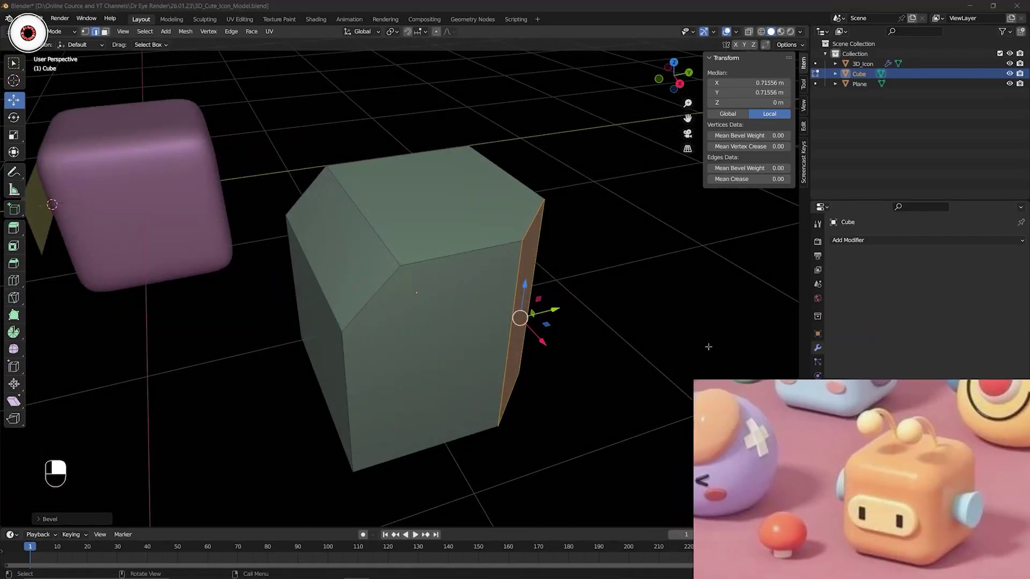
- Add a Subdivision Surface modifier to the bevelled cube and inspect its shape
key("ctrl+Tab")
left_click(543, 236)
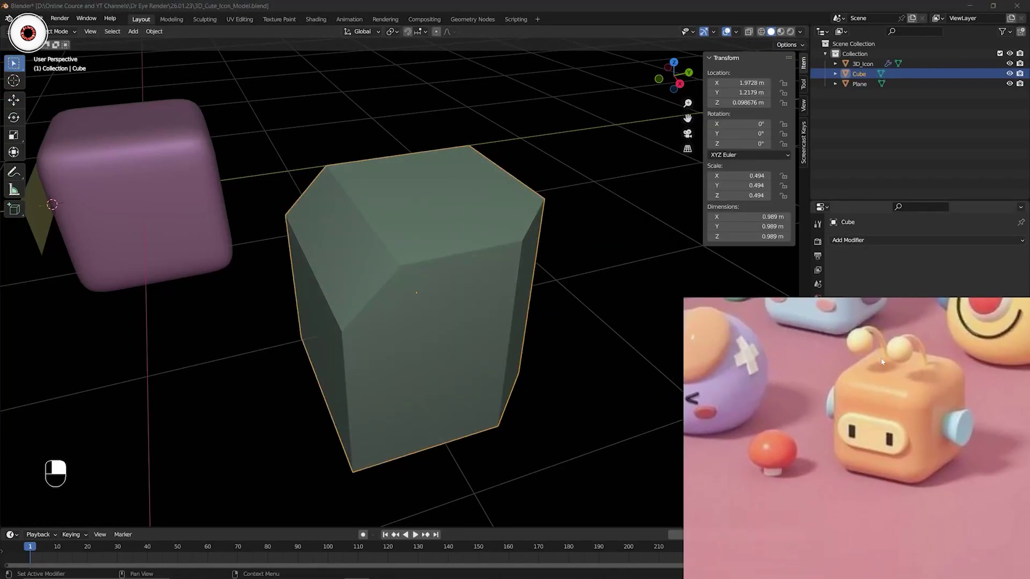
middle_click_drag(514, 237, 195, 189)
left_click(137, 200)
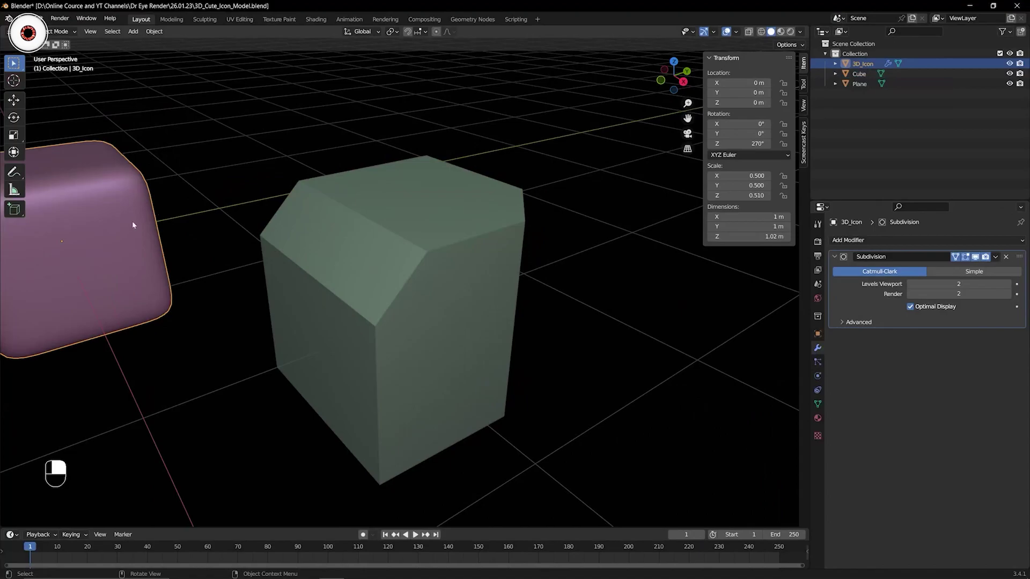
left_click(432, 239)
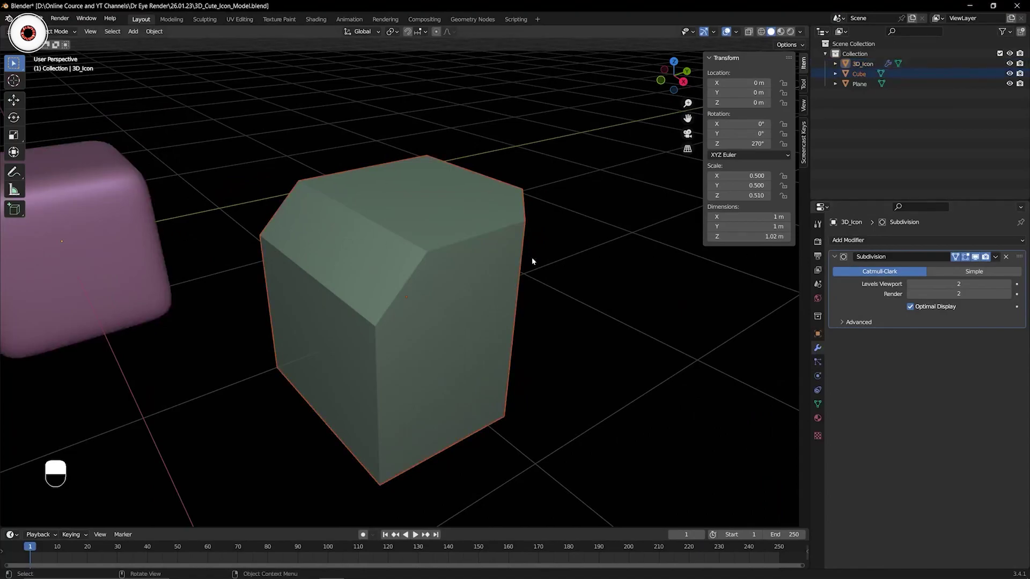
left_click(848, 241)
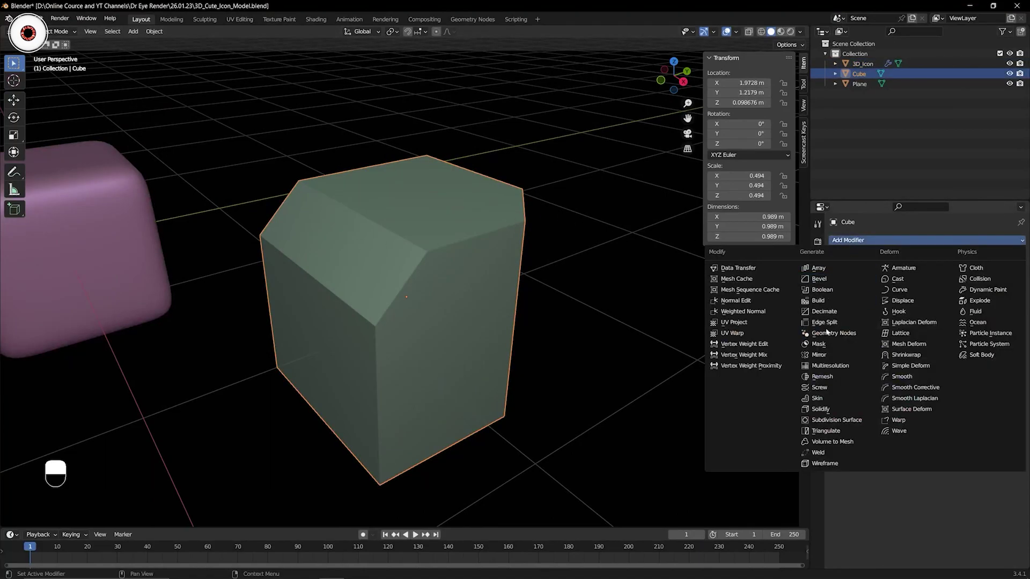
left_click(800, 420)
middle_click_drag(688, 387, 537, 254)
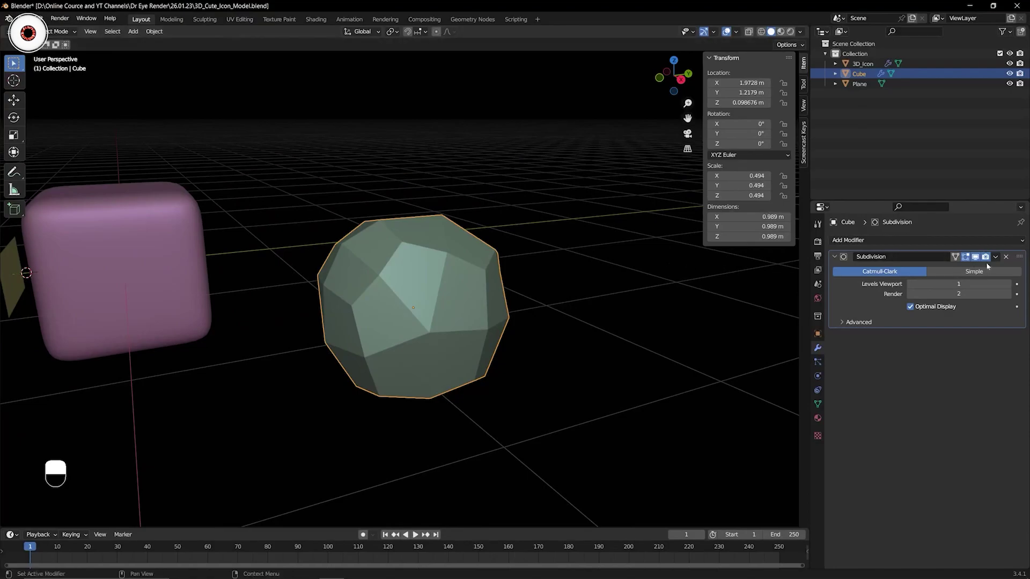
- Remove the Subdivision modifier and subdivide all of the bevelled cube's geometry in Edit Mode
left_click(1005, 257)
key("Tab")
key("a")
right_click(462, 257)
left_click(429, 273)
key("ctrl+Tab")
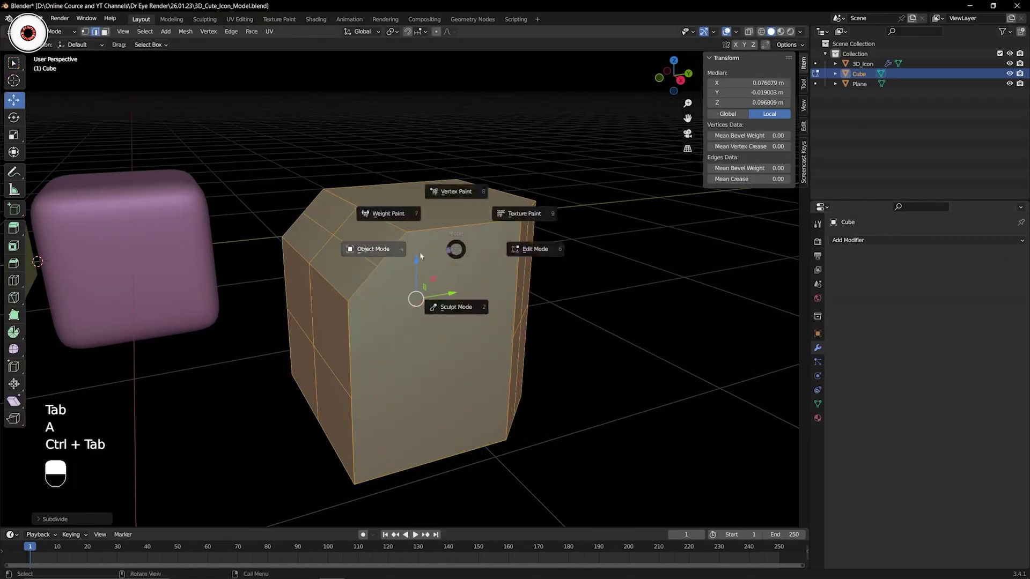
left_click(417, 252)
- Add a Subdivision Surface modifier to the subdivided cube, inspect the shape and turn off its viewport display
left_click(874, 240)
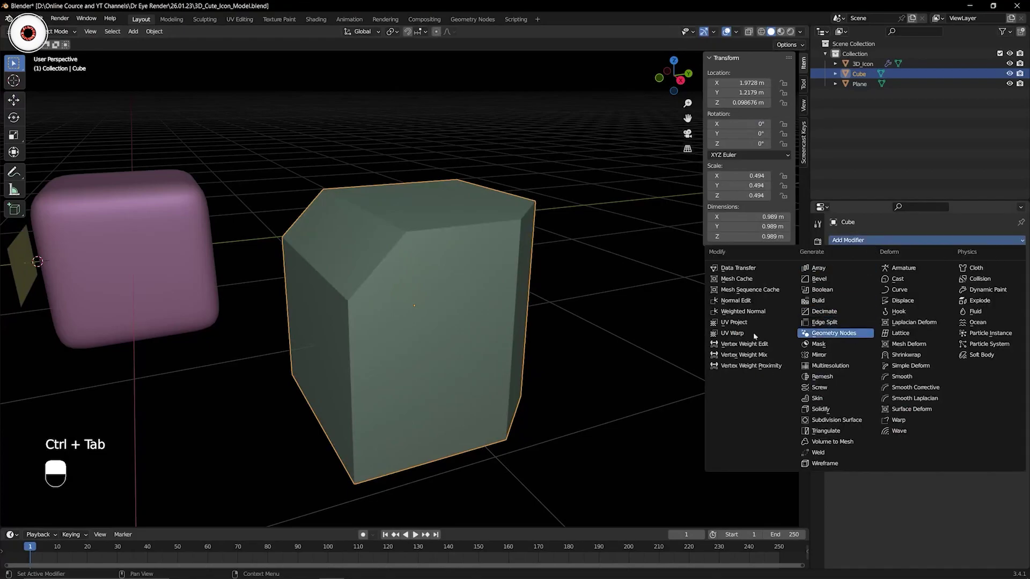
left_click(837, 420)
middle_click_drag(765, 372, 536, 256)
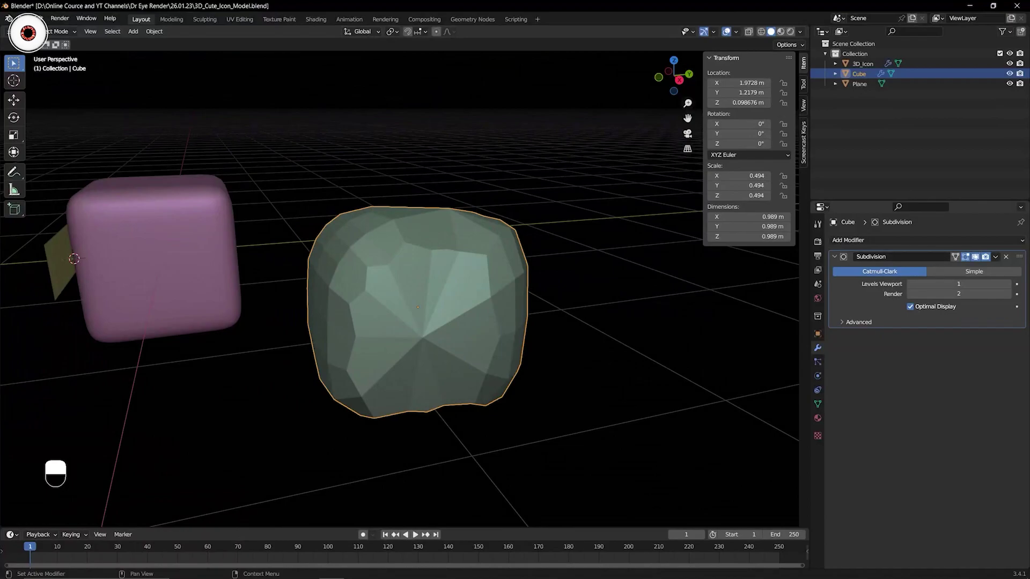
left_click(975, 257)
- Try to insert a loop cut across the top of the bevelled cube in Edit Mode
key("Tab")
key("alt+a")
middle_click_drag(424, 236, 436, 224)
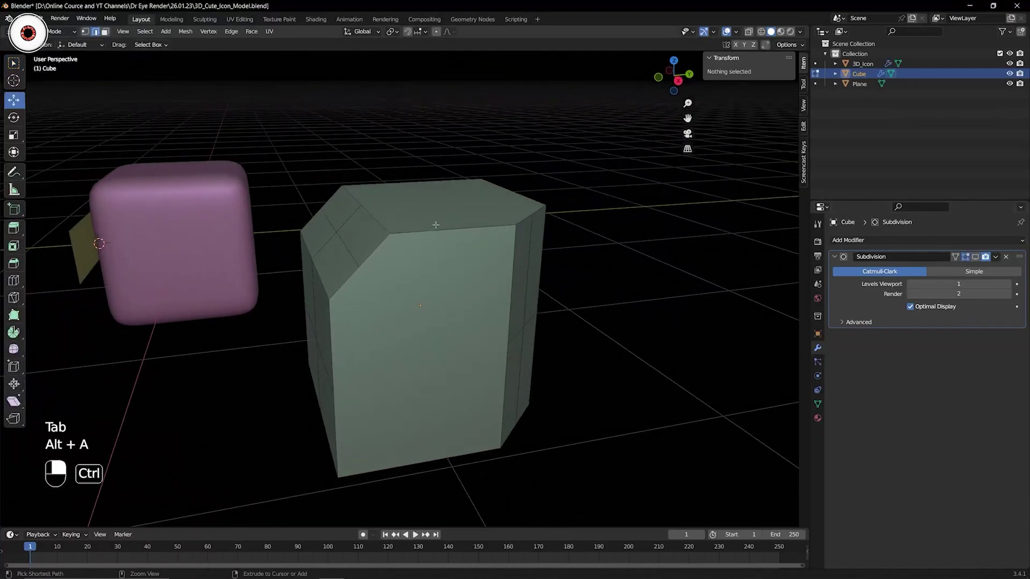
key("ctrl+r")
left_click(437, 218)
right_click(437, 218)
- Undo the loop cut attempt, the modifiers, the subdivision and both edge bevels on the cube
key("ctrl+z")
key("ctrl+z")
key("ctrl+z")
key("ctrl+z")
key("ctrl+z")
key("ctrl+z")
key("ctrl+z")
key("ctrl+z")
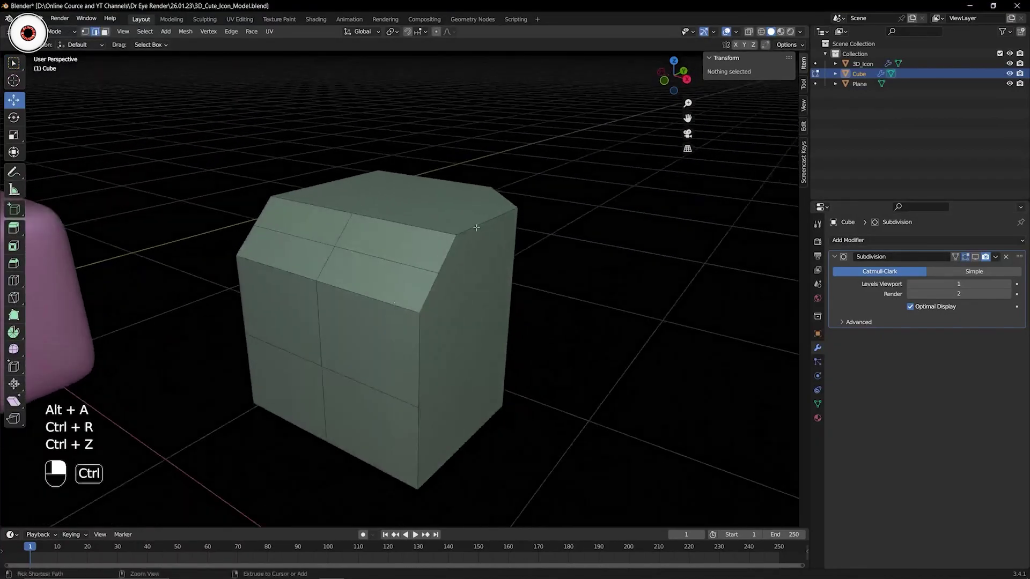
key("ctrl+z")
key("ctrl+z")
key("ctrl+z")
key("ctrl+z")
key("ctrl+z")
key("ctrl+z")
key("ctrl+z")
key("ctrl+z")
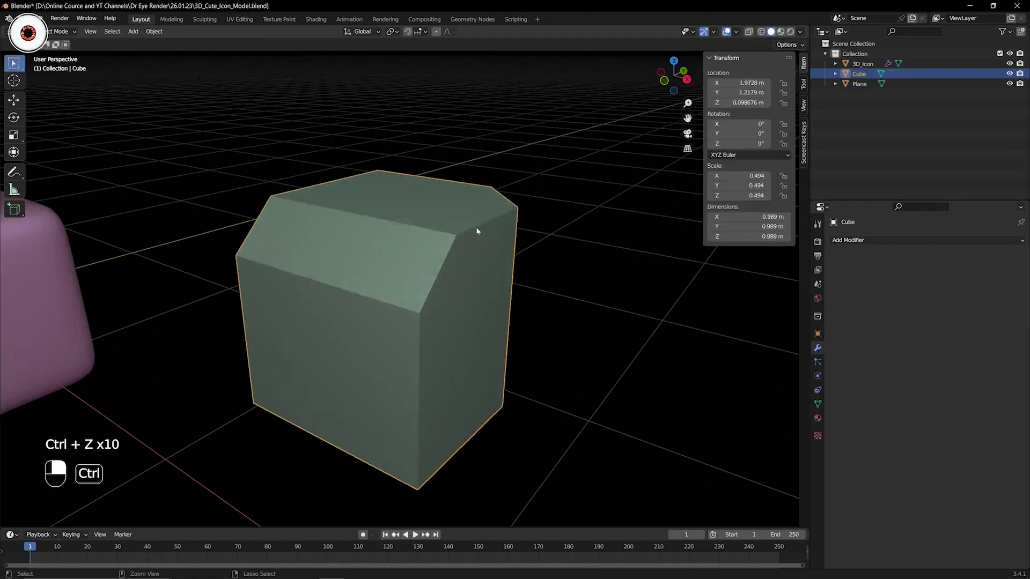
key("ctrl+z")
key("ctrl+z")
key("ctrl+z")
key("ctrl+z")
key("ctrl+z")
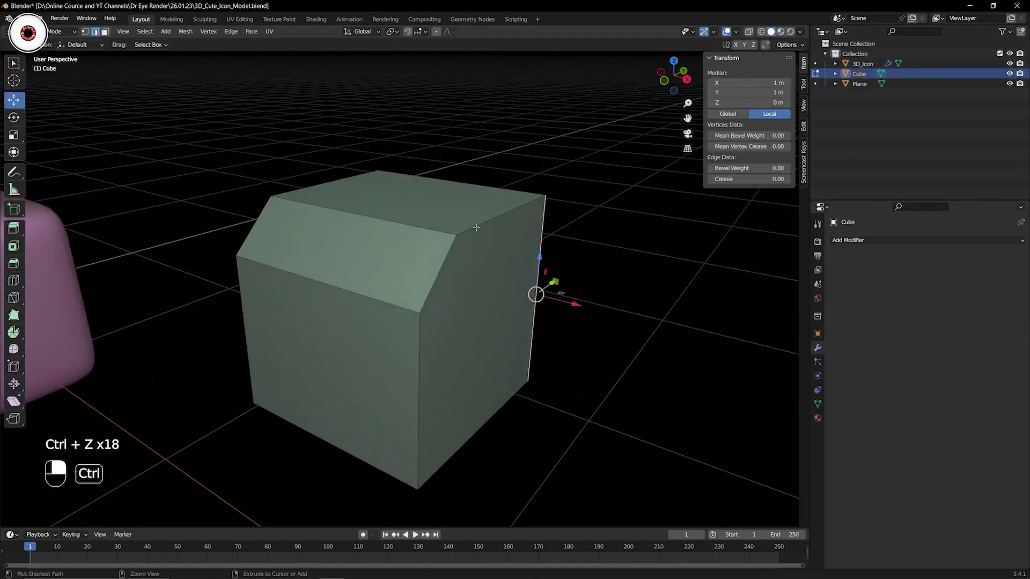
- Return to Object Mode and examine the plain cube and its scale values
key("ctrl+Tab")
left_click(428, 229)
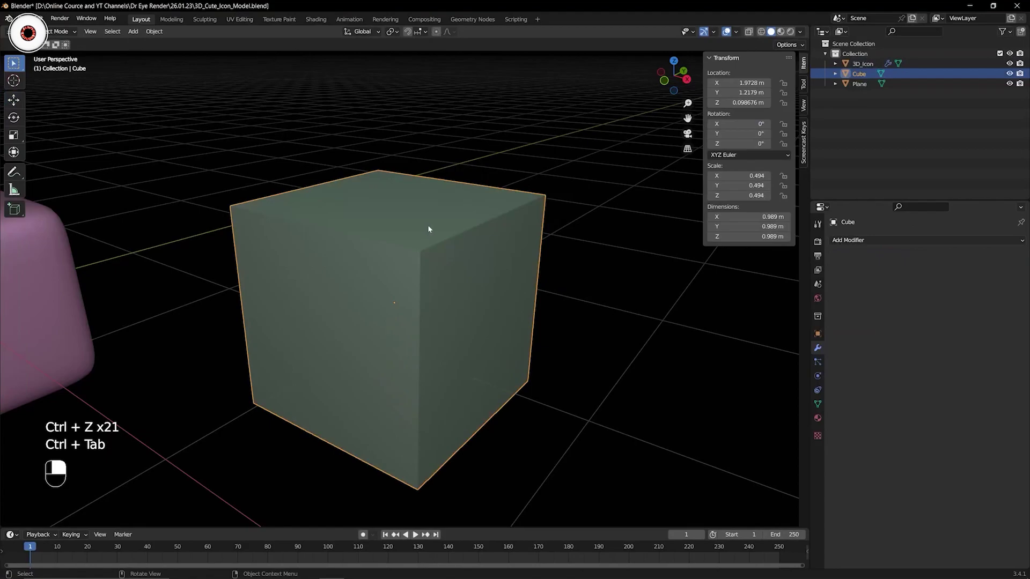
key("n")
key("n")
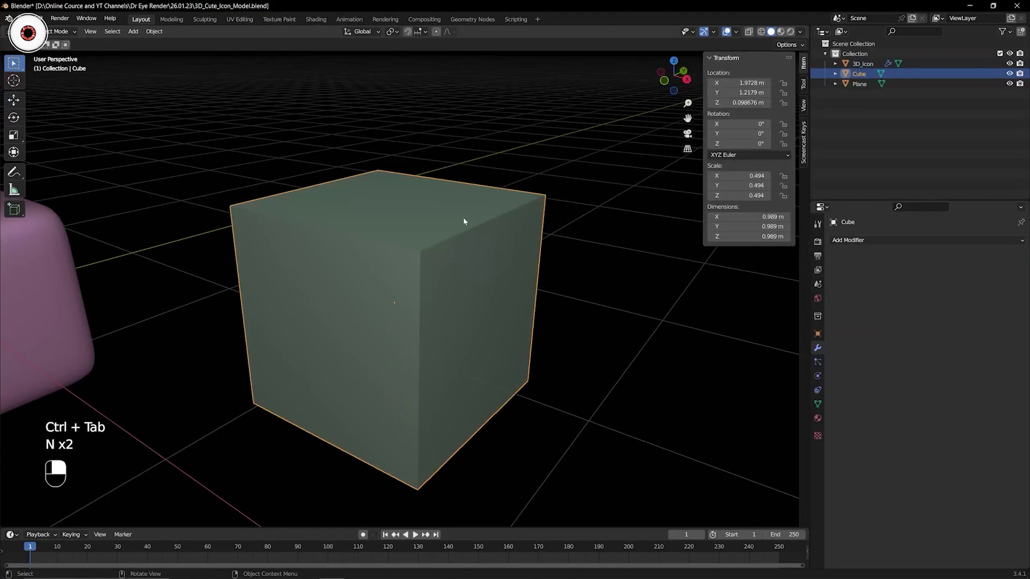
key("ctrl+a")
left_click(480, 217)
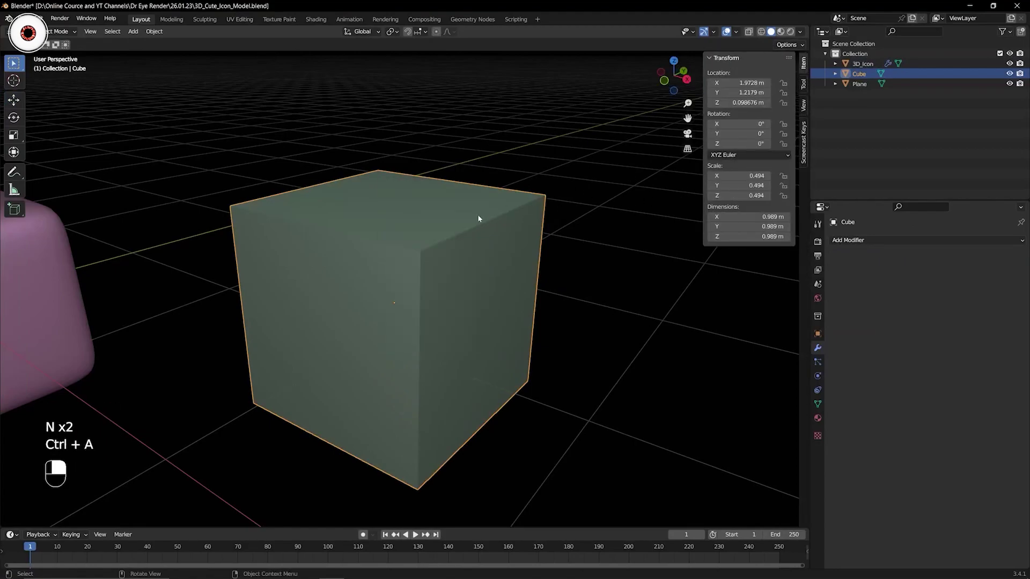
middle_click_drag(444, 212, 472, 216, "shift")
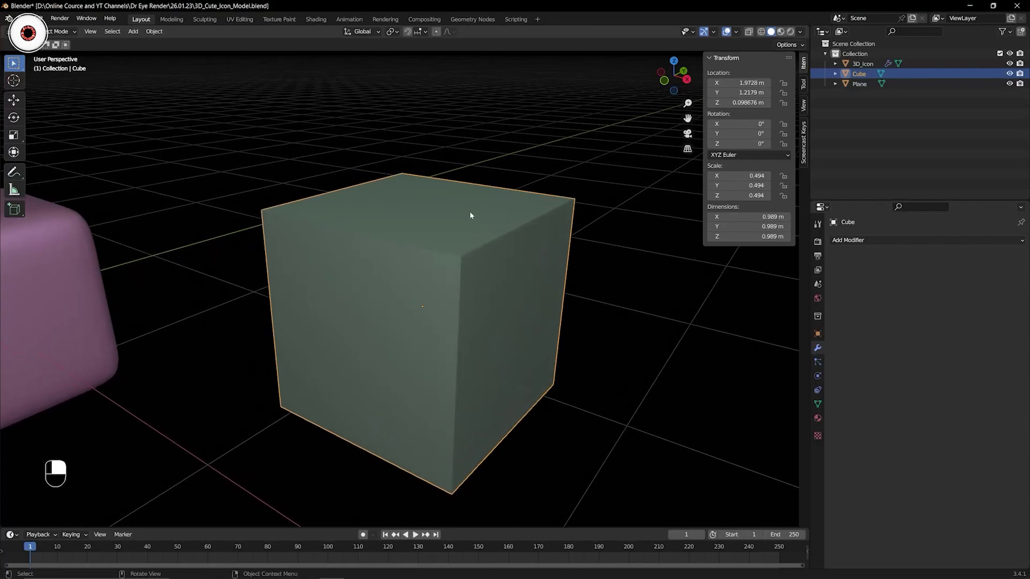
scroll(469, 212, "down", 3)
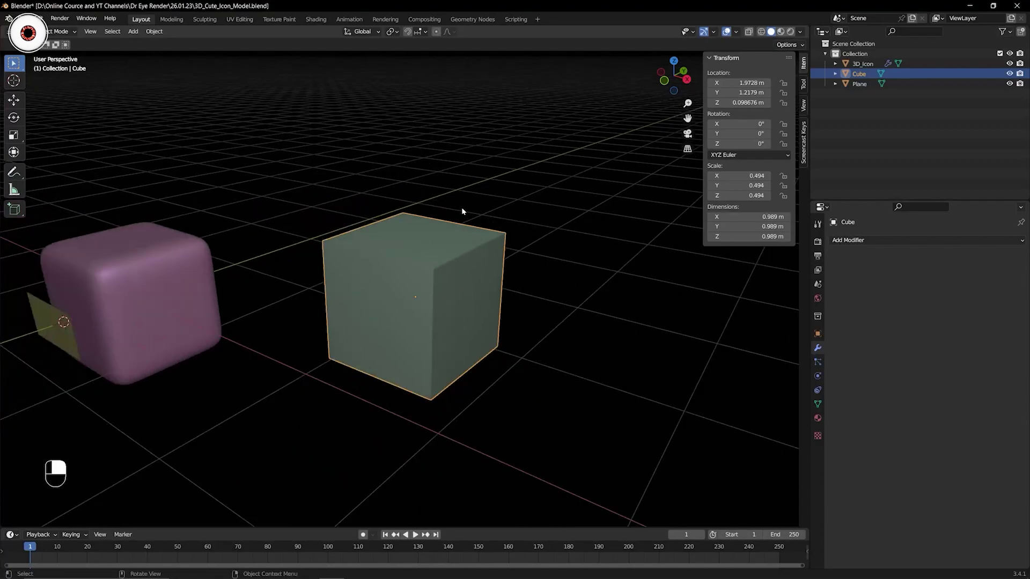
middle_click_drag(473, 198, 458, 193, "shift")
scroll(436, 200, "up", 4)
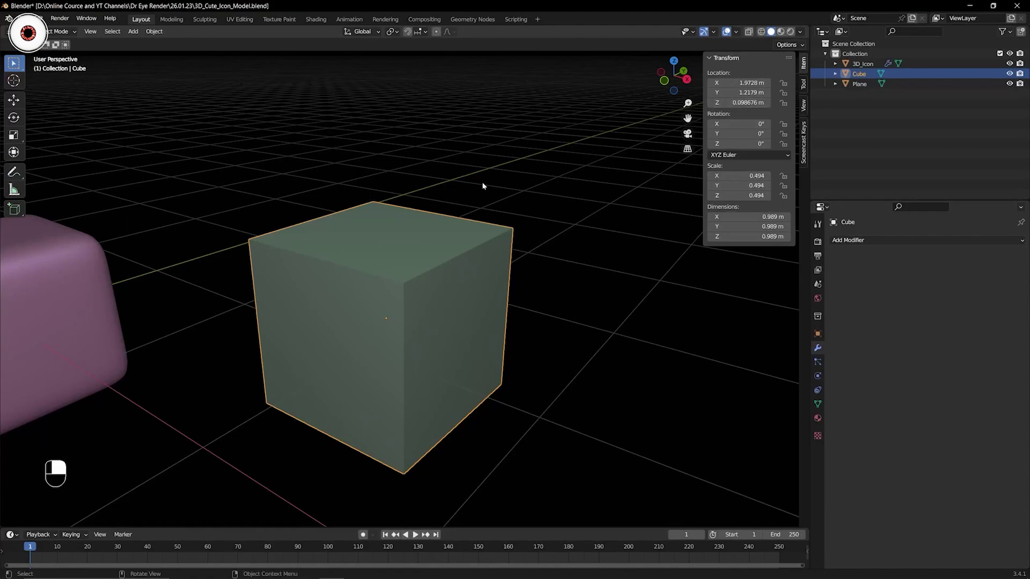
- Apply the plain cube's scale, check its transform values and undo the application
left_click(465, 191)
left_click(417, 239)
key("ctrl+a")
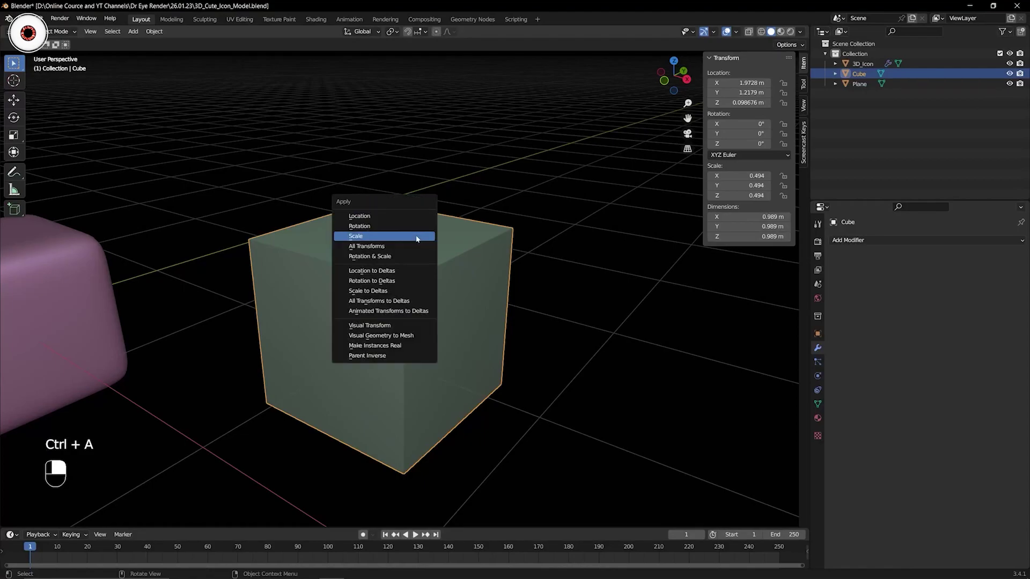
left_click(367, 236)
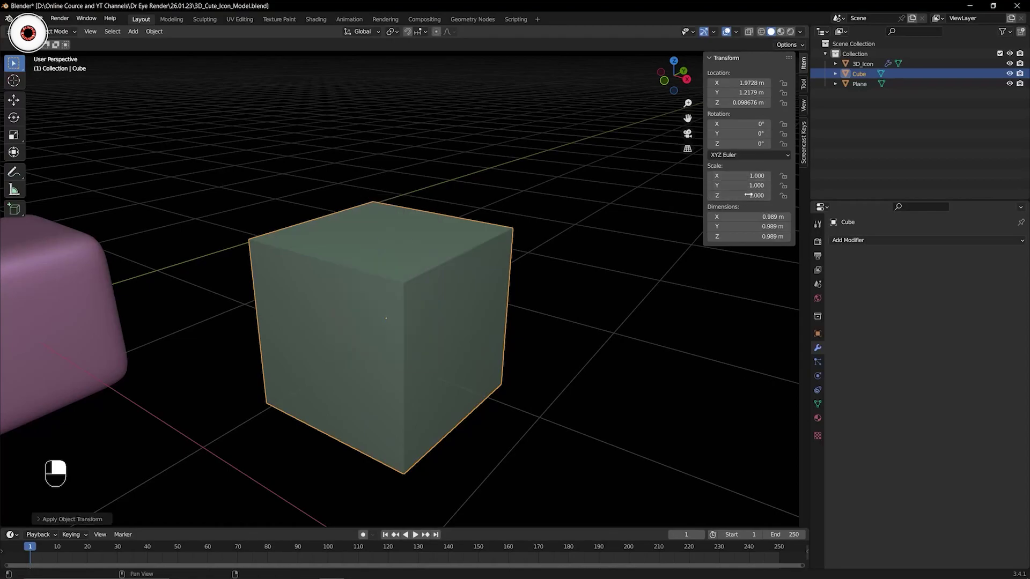
key("ctrl+z")
- Apply the scale and the location of the spare cube
key("ctrl+a")
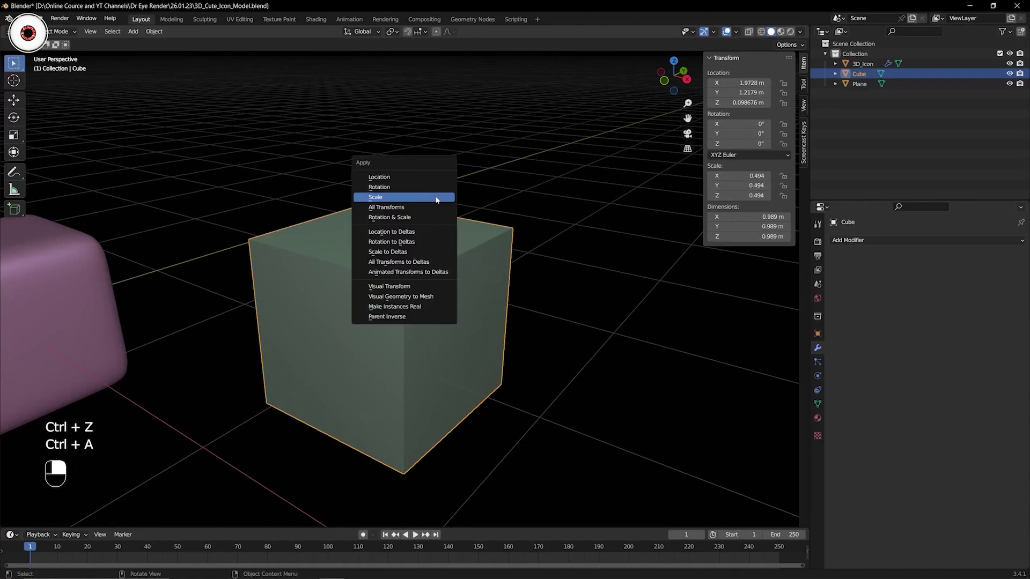
left_click(436, 200)
key("ctrl+a")
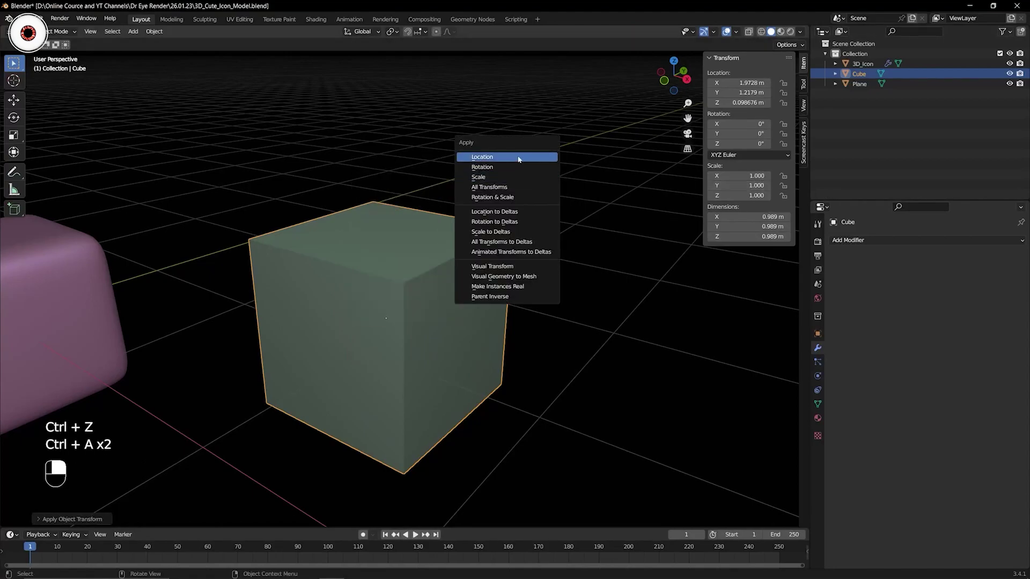
left_click(519, 159)
middle_click_drag(310, 179, 458, 170, "shift")
scroll(380, 232, "up", 2)
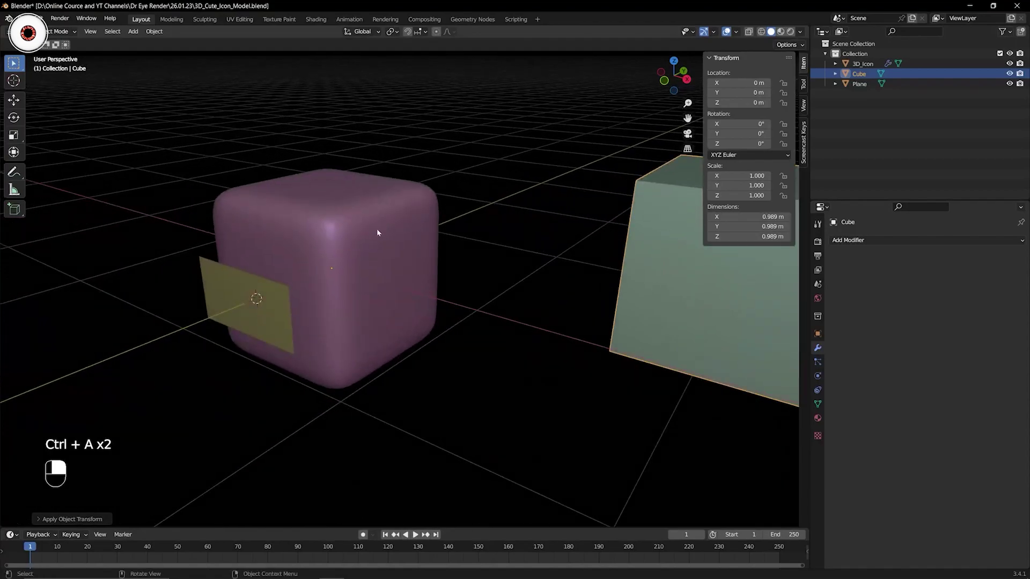
- Apply the scale and the location of the rounded 3D_Icon cube
left_click(379, 232)
scroll(373, 228, "up", 3)
key("ctrl+a")
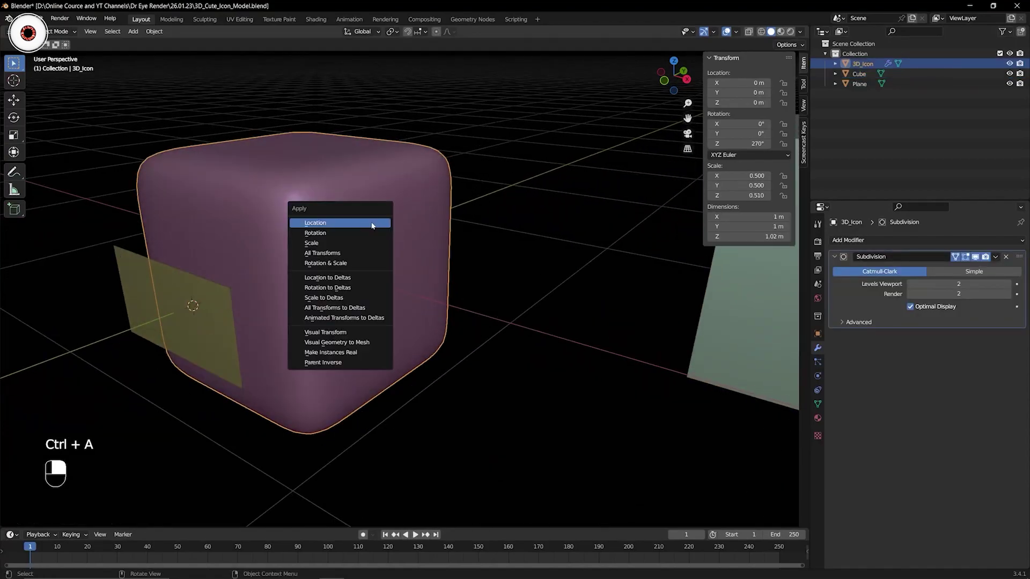
left_click(332, 244)
key("ctrl+a")
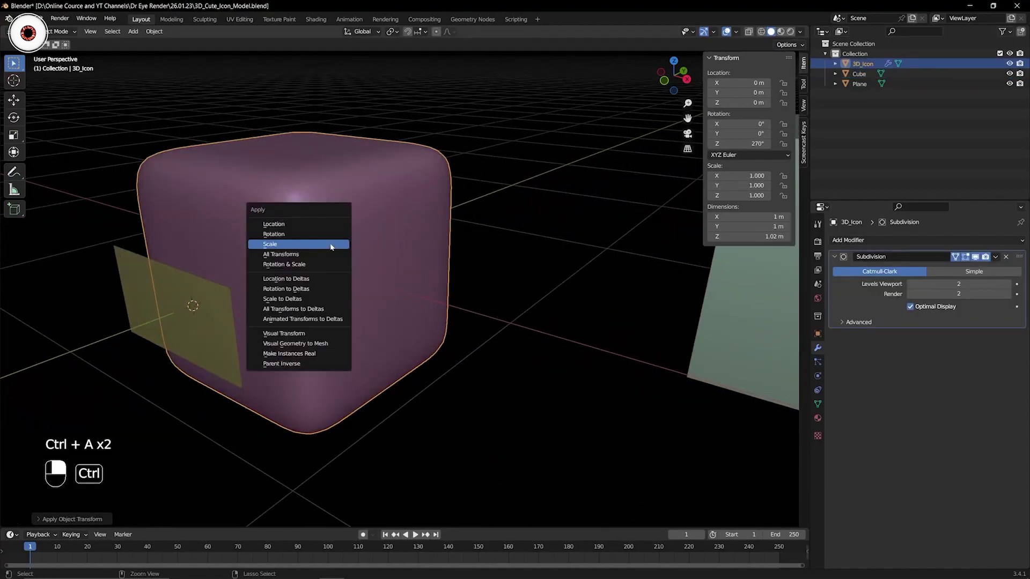
left_click(328, 225)
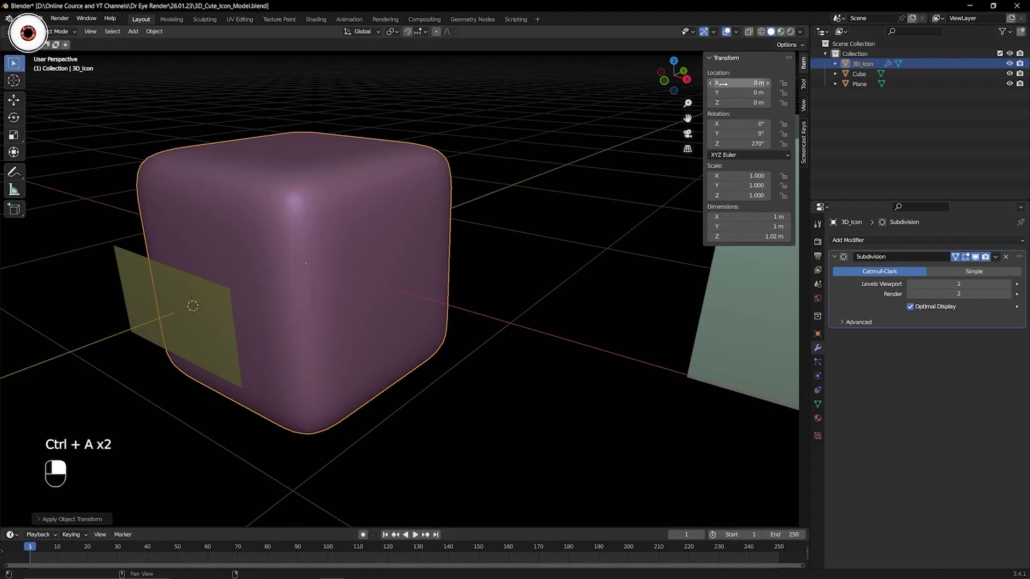
middle_click_drag(526, 178, 525, 177, "shift")
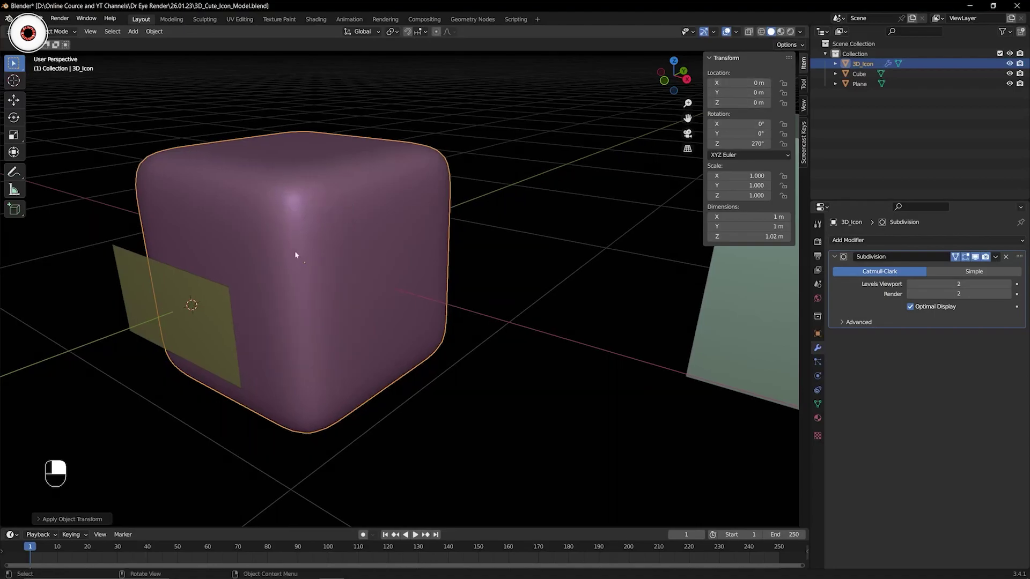
- Delete the spare cube beside the rounded robot body
middle_click_drag(535, 211, 328, 203, "shift")
left_click(525, 182)
key("x")
left_click(524, 183)
- Open the face plate in Edit Mode with vertex selection and clear its selection
middle_click_drag(303, 145, 641, 152, "shift")
scroll(402, 215, "up", 2)
left_click(302, 237)
key("Tab")
key("1")
key("alt+a")
middle_click_drag(302, 236, 385, 233, "shift")
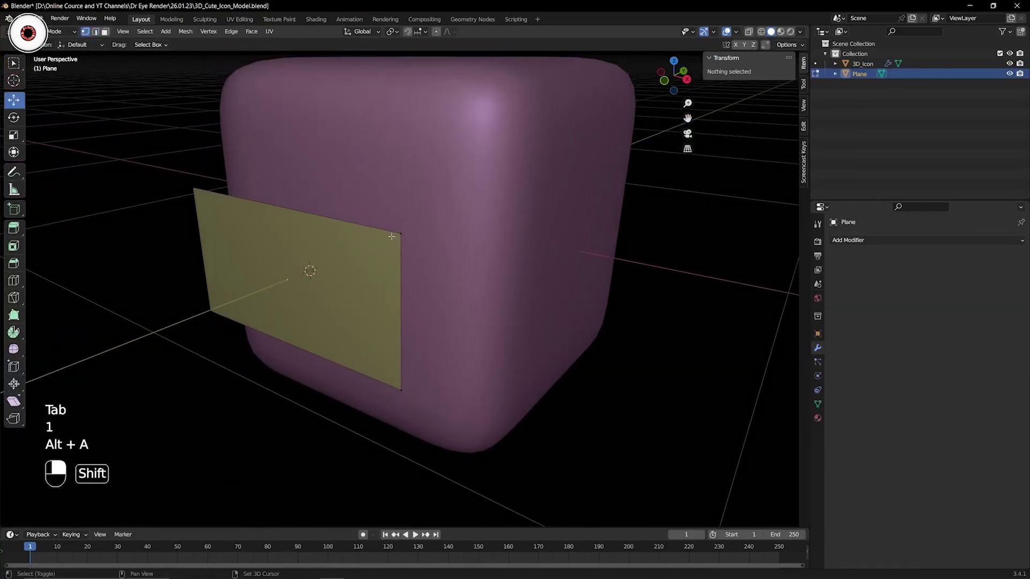
key("1")
key("ctrl+Tab")
- Undo the face plate's editing session and the deletion of the spare cube
key("ctrl+z")
key("ctrl+z")
key("ctrl+z")
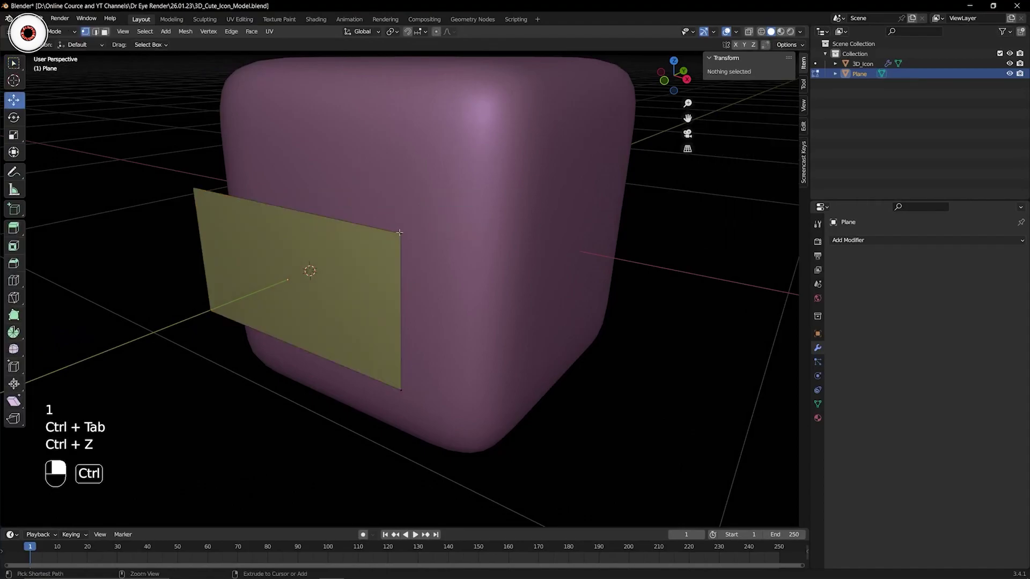
middle_click_drag(443, 226, 107, 226, "shift")
key("ctrl+z")
key("ctrl+z")
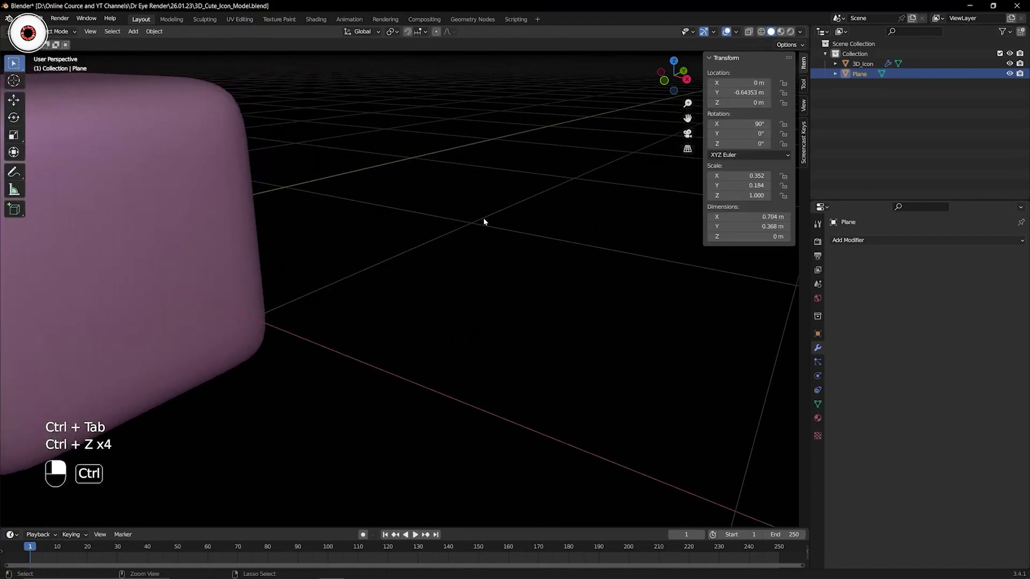
key("ctrl+z")
- Bevel one top edge of the spare cube in Edit Mode by about 0.23 m with a single segment
middle_click_drag(489, 214, 390, 243, "shift")
key("Tab")
scroll(394, 240, "up", 4)
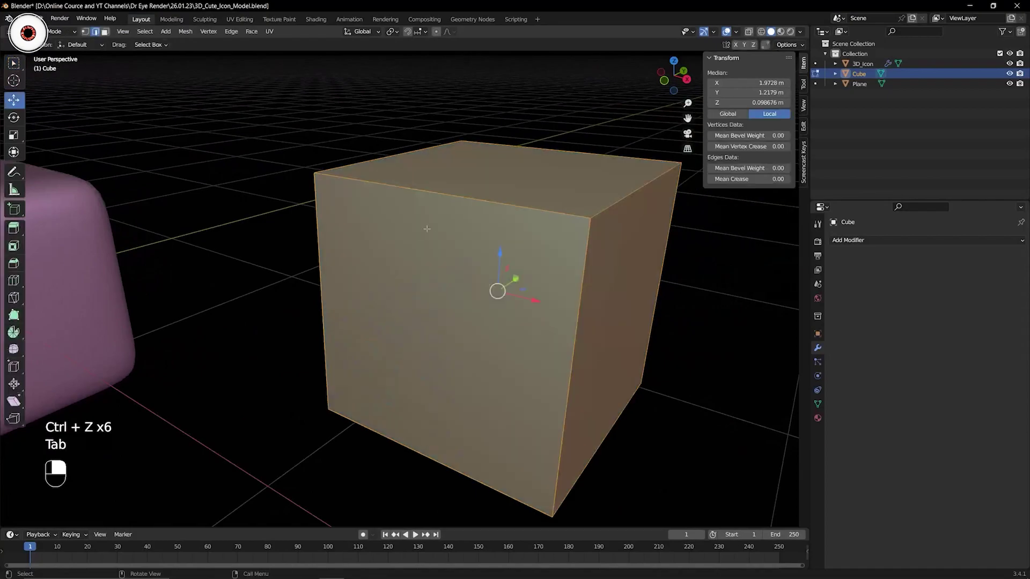
key("alt+a")
key("2")
left_click(431, 221)
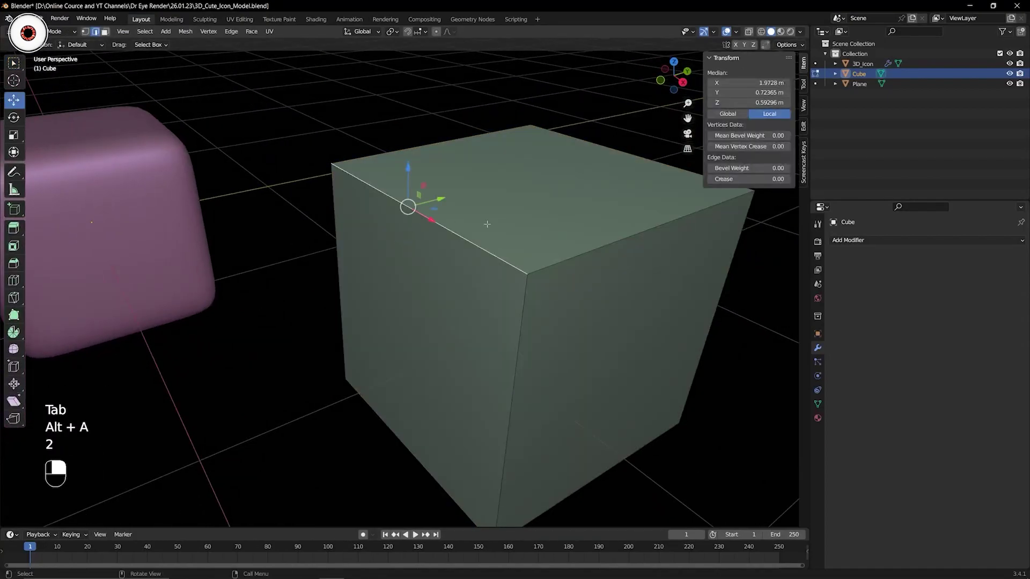
key("ctrl+b")
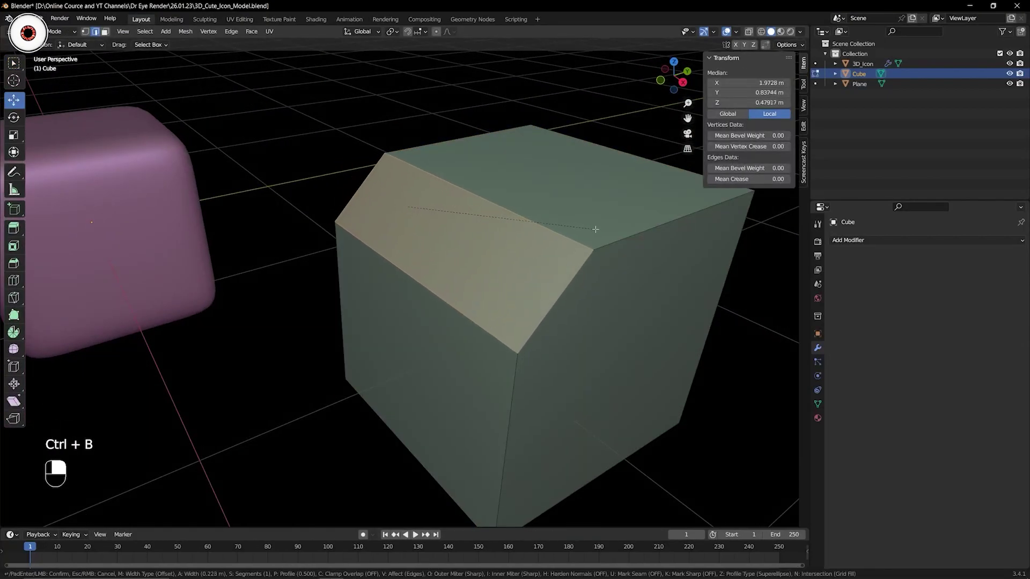
left_click(598, 229)
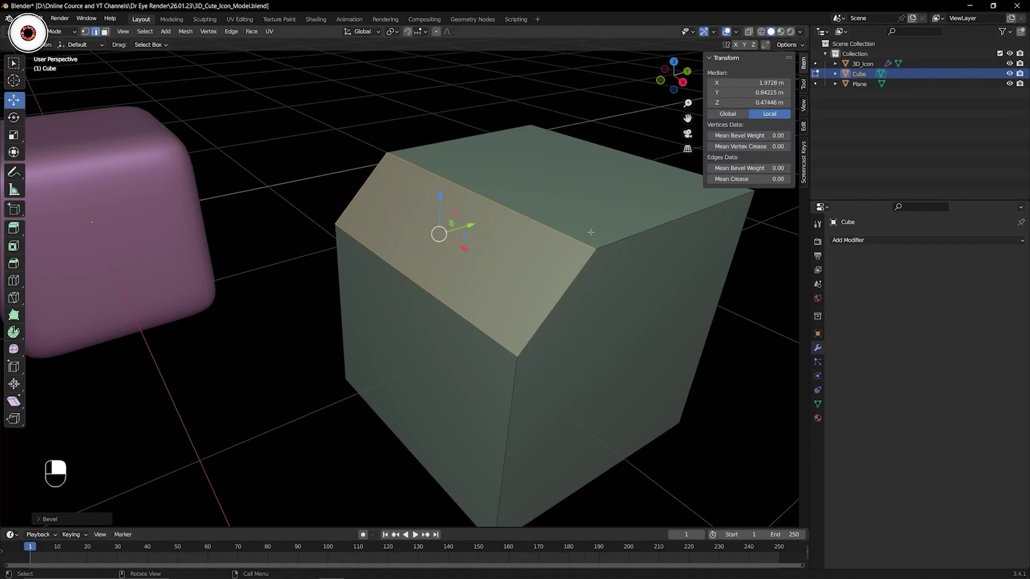
scroll(520, 228, "down", 4)
middle_click_drag(520, 227, 316, 259, "shift")
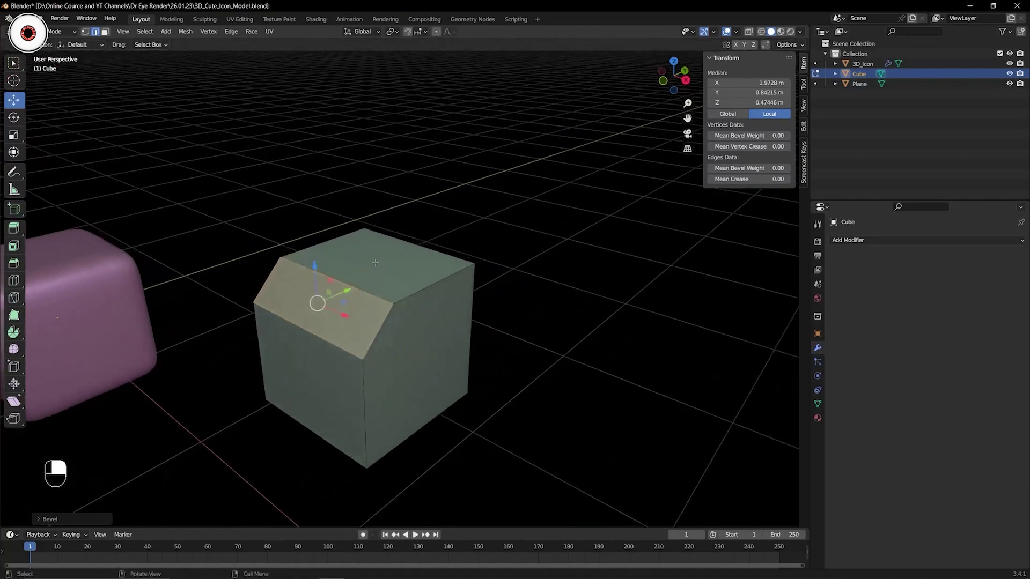
- Bevel a single top corner vertex of the spare cube, opposite the chamfered edge, by about 0.4 m
scroll(478, 242, "up", 4)
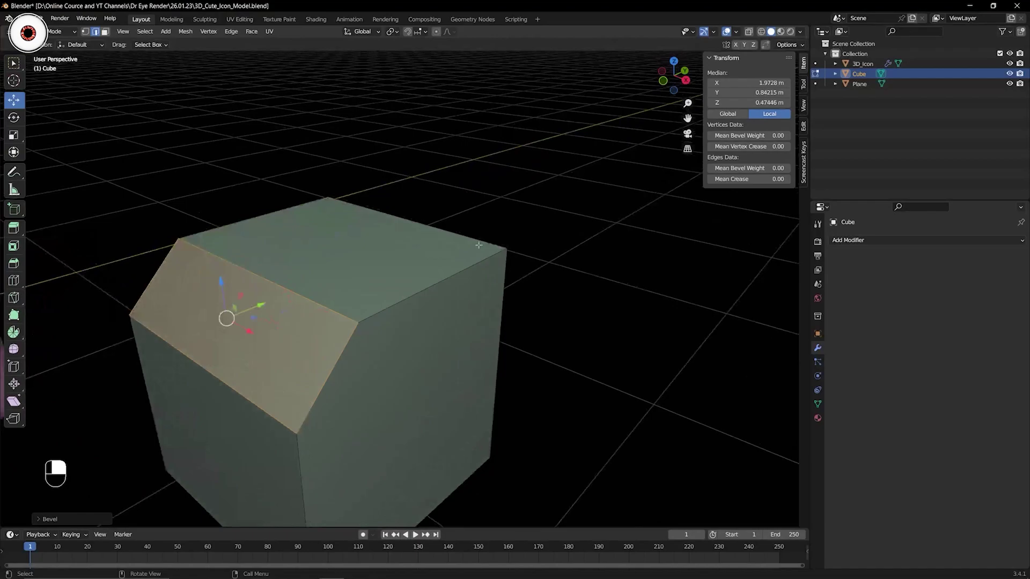
key("1")
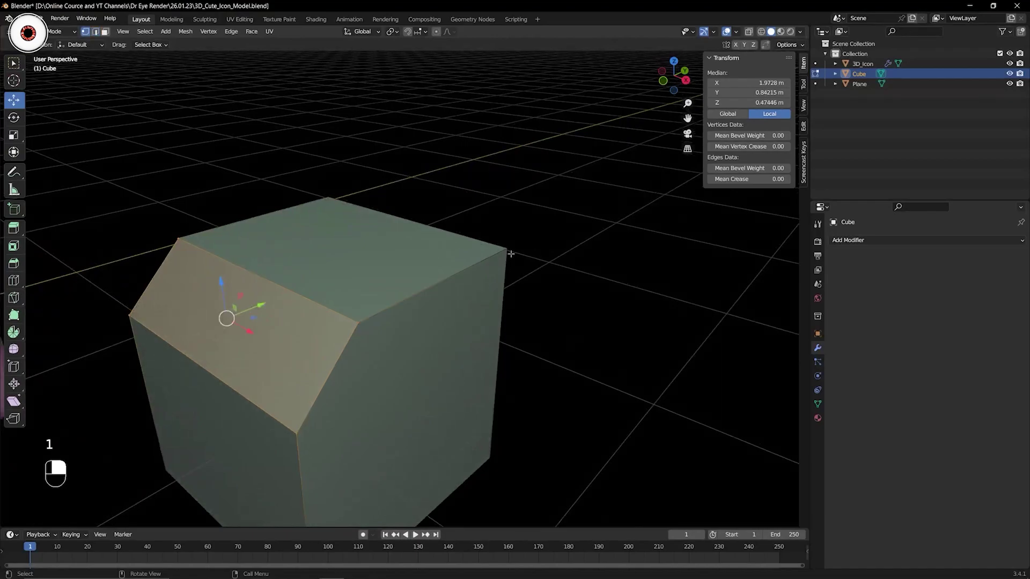
left_click(507, 249)
middle_click_drag(507, 249, 474, 243)
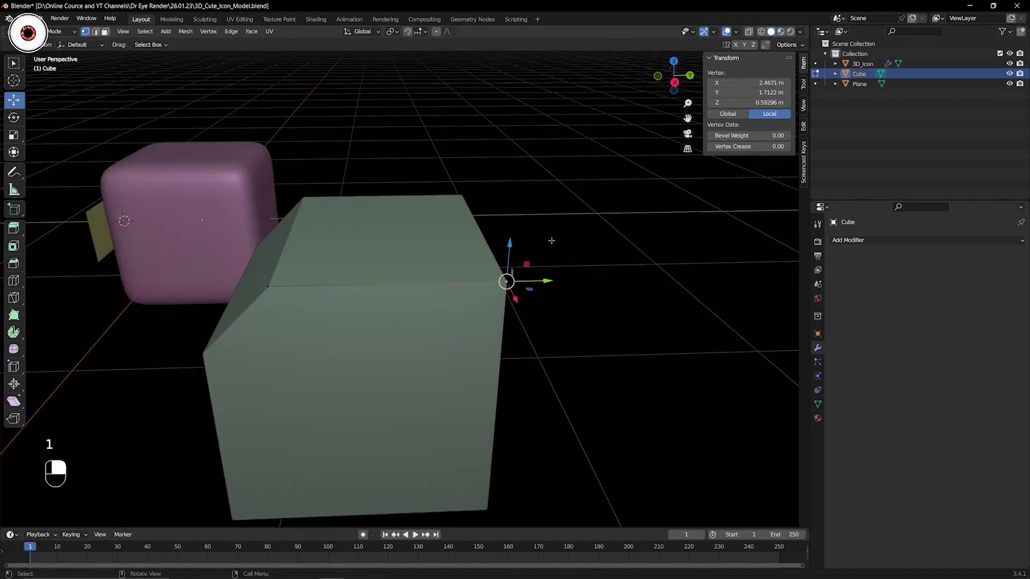
middle_click_drag(551, 240, 494, 203, "shift")
key("ctrl")
key("shift")
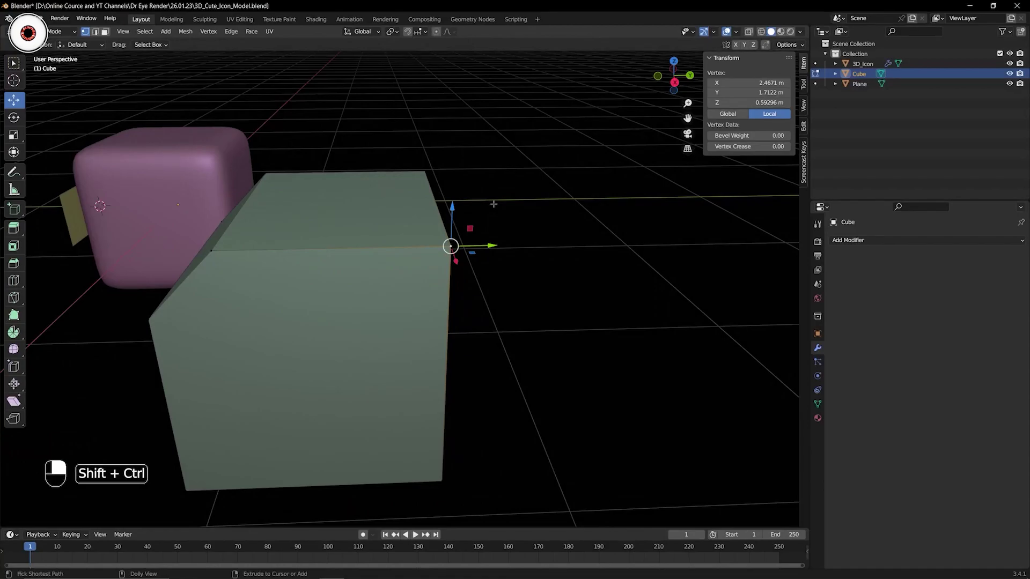
key("shift+ctrl+b")
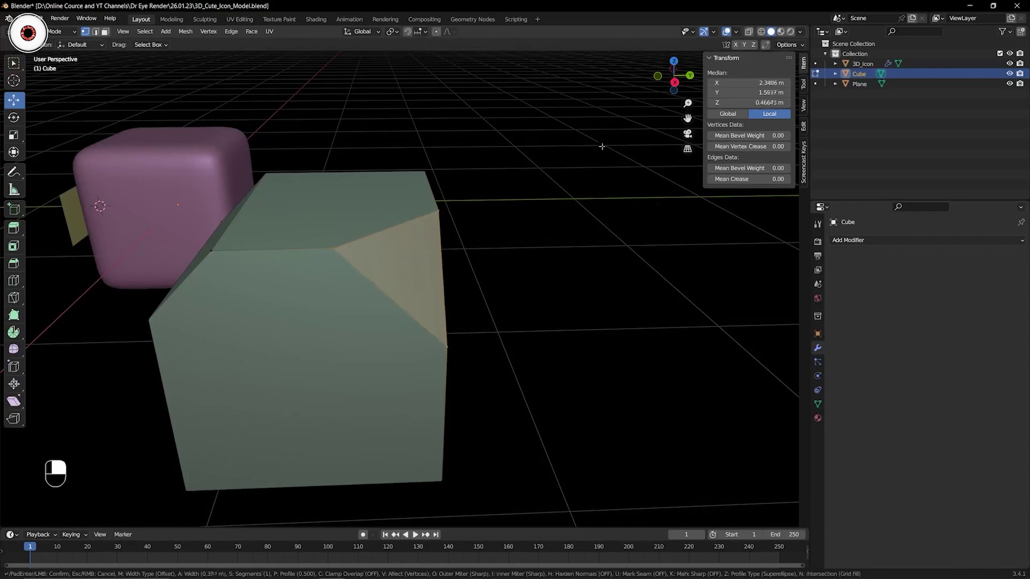
left_click(611, 124)
- Return to Object Mode and delete the bevelled spare cube
scroll(493, 183, "down", 4)
middle_click_drag(356, 243, 469, 229)
key("ctrl+Tab")
left_click(424, 231)
key("x")
left_click(445, 258)
- Save the model file and leave the face plate selected in Object Mode
middle_click_drag(234, 285, 491, 270, "shift")
scroll(313, 303, "up", 3)
middle_click_drag(315, 303, 444, 272)
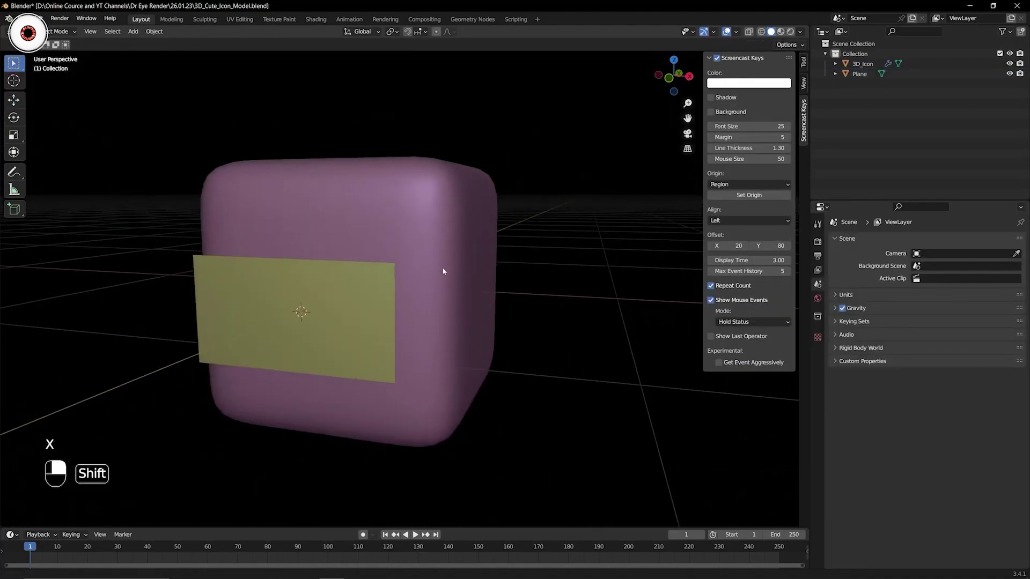
left_click(343, 293)
key("Tab")
middle_click_drag(342, 293, 515, 277, "shift")
key("ctrl+s")
key("ctrl+Tab")
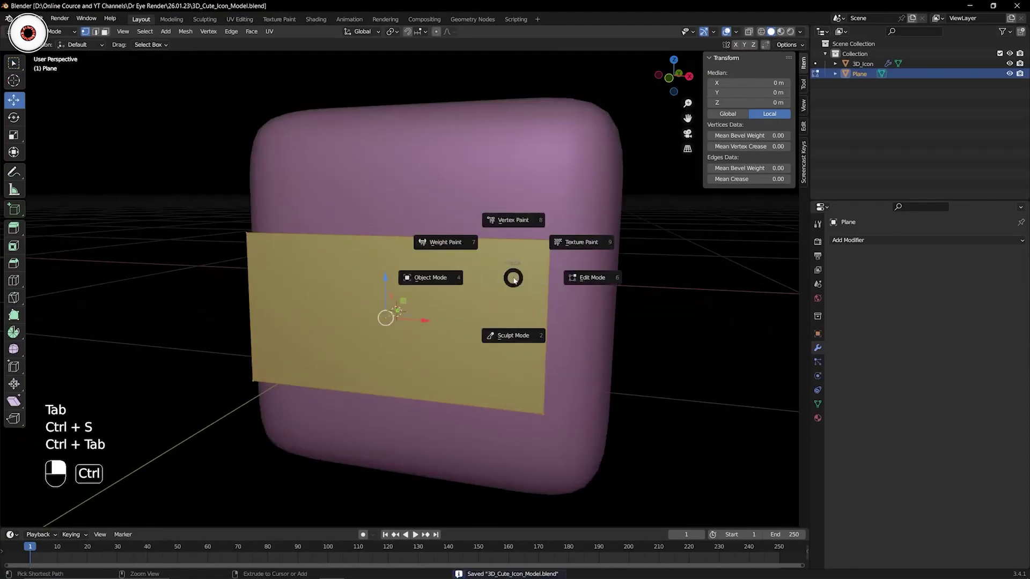
left_click(536, 276)
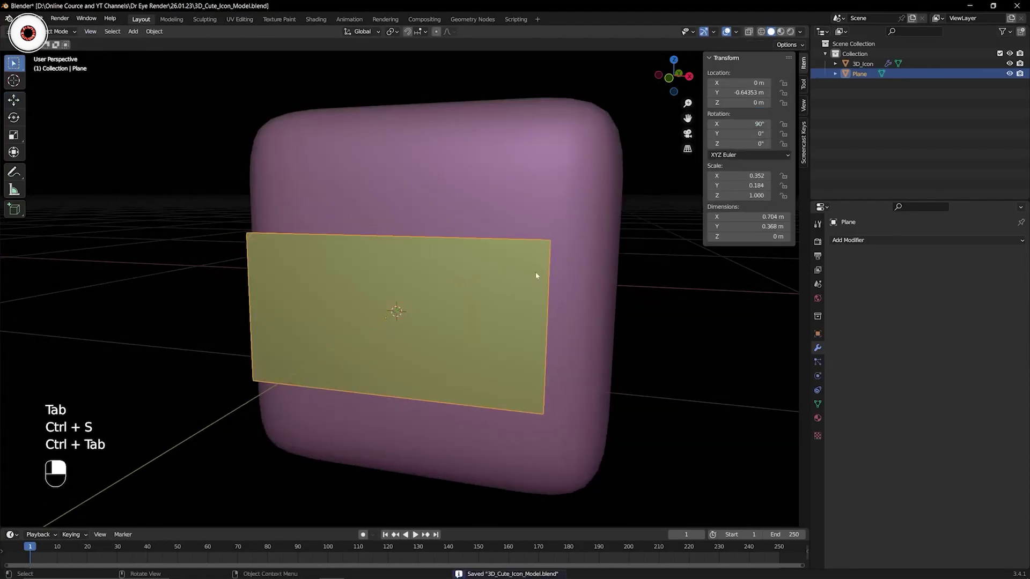
- Apply the face plate's location and scale, and hide the transform values
key("ctrl+a")
left_click(503, 275)
key("ctrl+a")
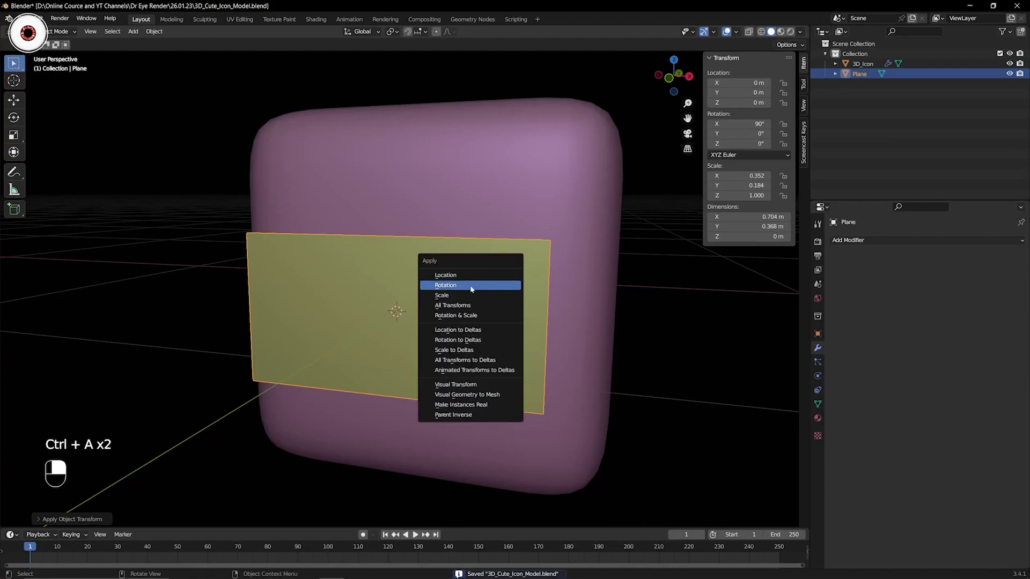
left_click(485, 295)
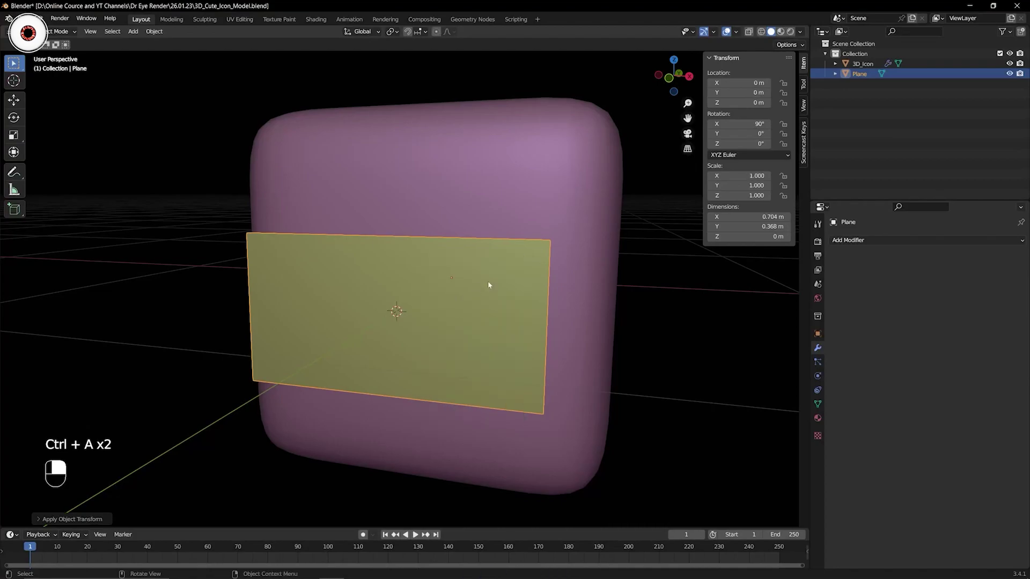
key("n")
- Open the face plate in Edit Mode with nothing selected and bring up the robot reference image in PureRef
middle_click_drag(487, 284, 401, 274)
key("Tab")
scroll(402, 275, "up", 2)
key("alt+a")
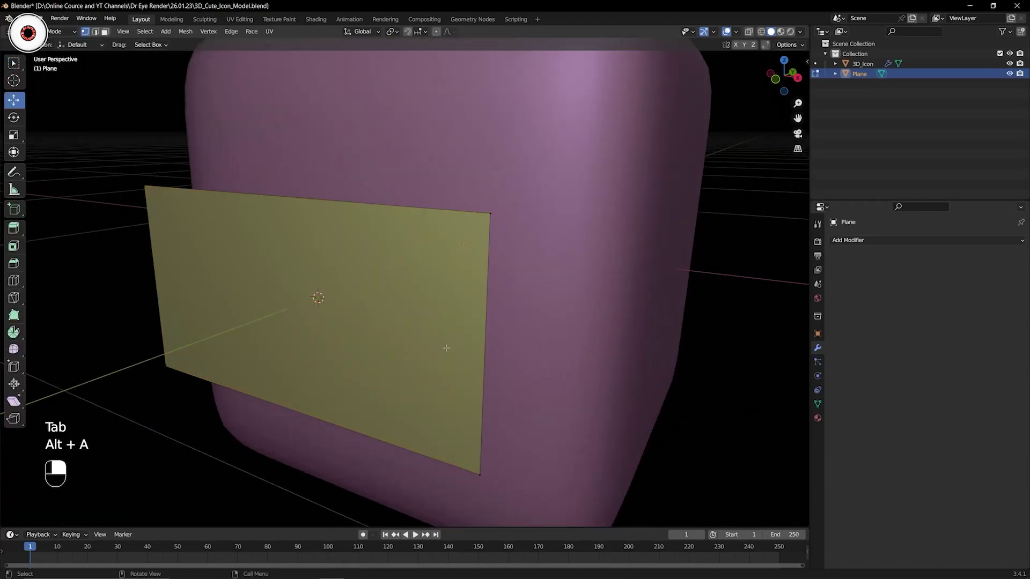
key("super")
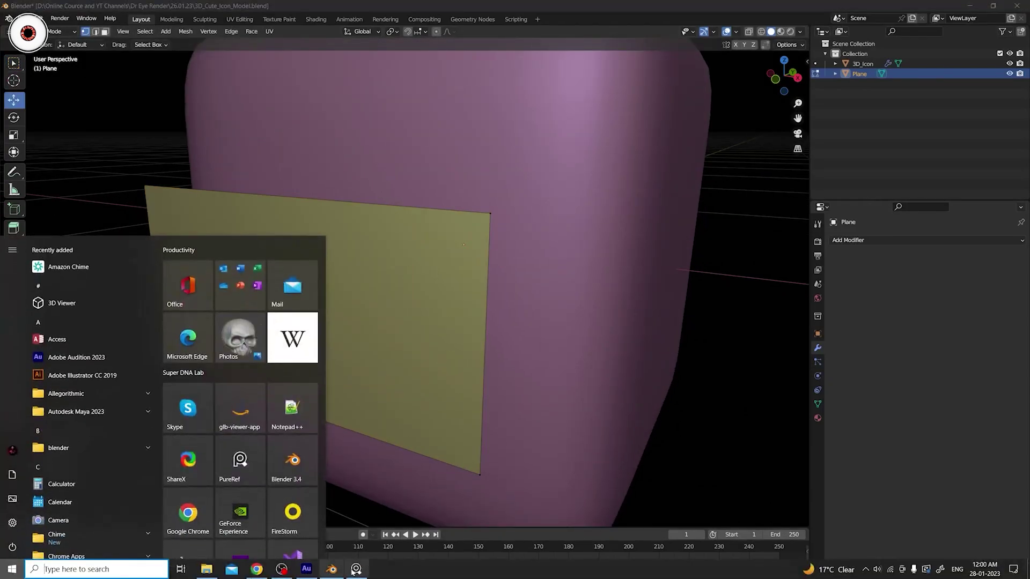
left_click(354, 569)
- Select the face plate's four corner vertices and bevel them with a single-segment vertex bevel
middle_click_drag(545, 295, 563, 219)
scroll(563, 219, "down", 2)
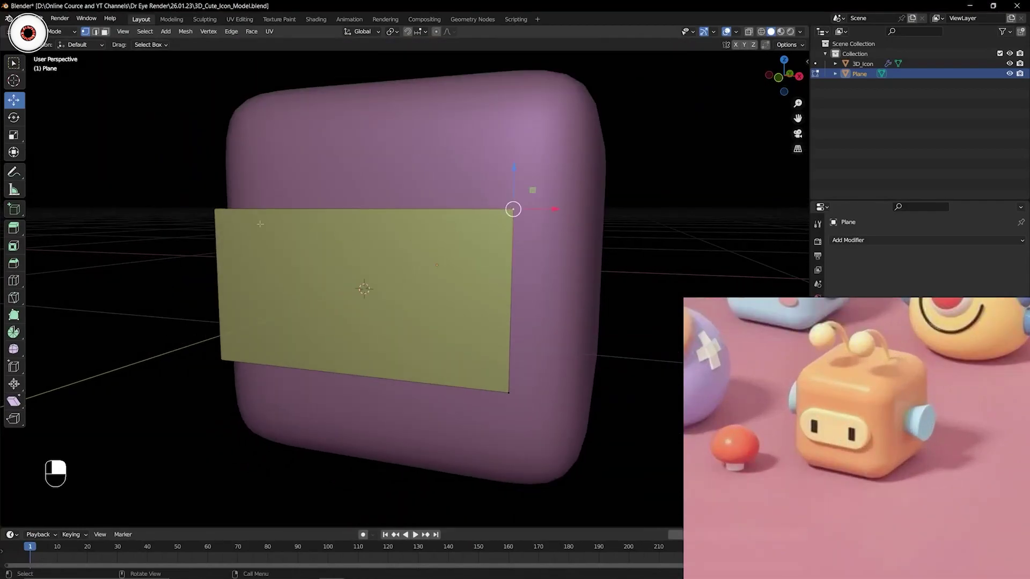
left_click(215, 209, "shift")
left_click(215, 367, "shift")
left_click(506, 379, "shift")
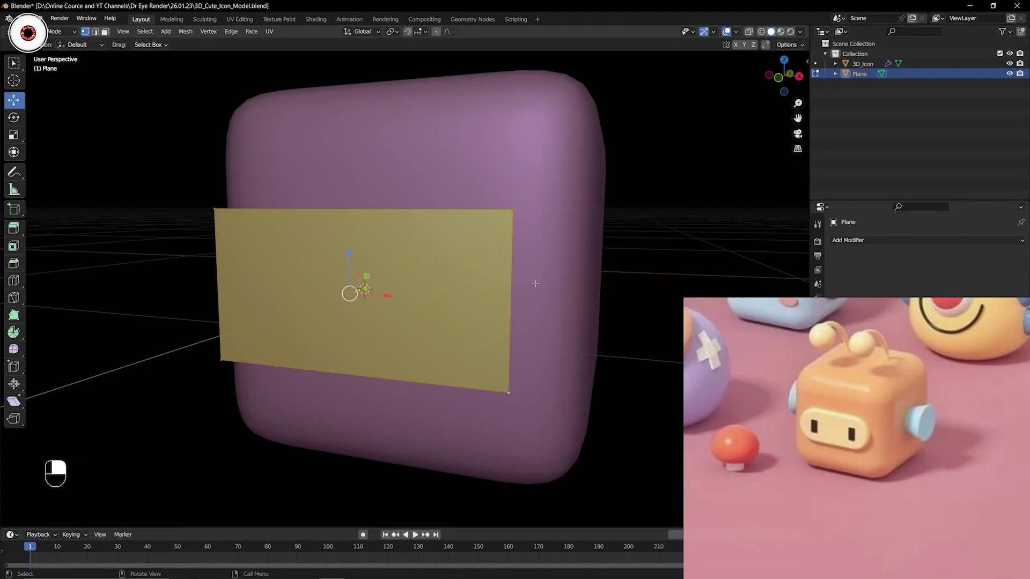
key("shift+ctrl+b")
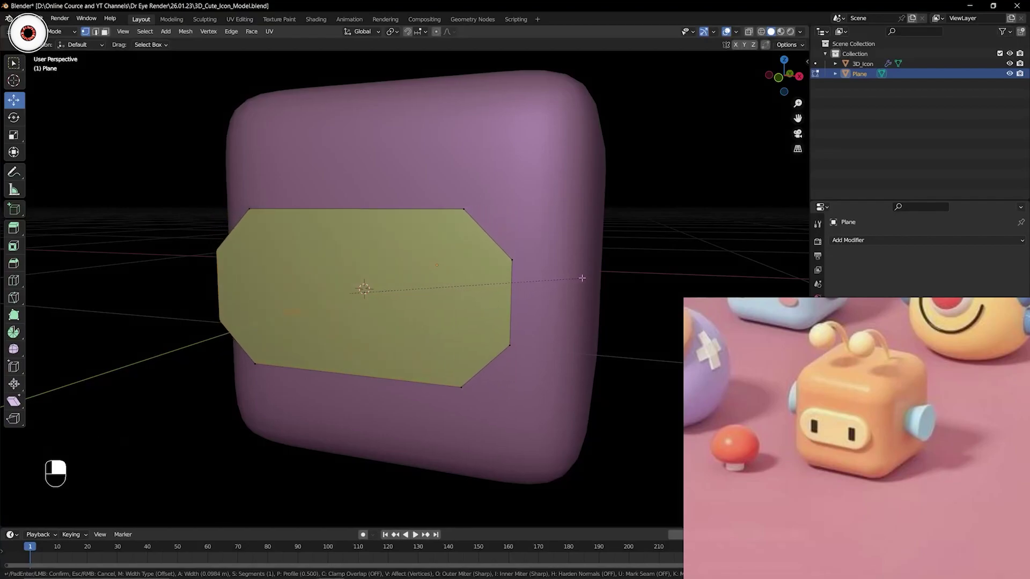
left_click(558, 281)
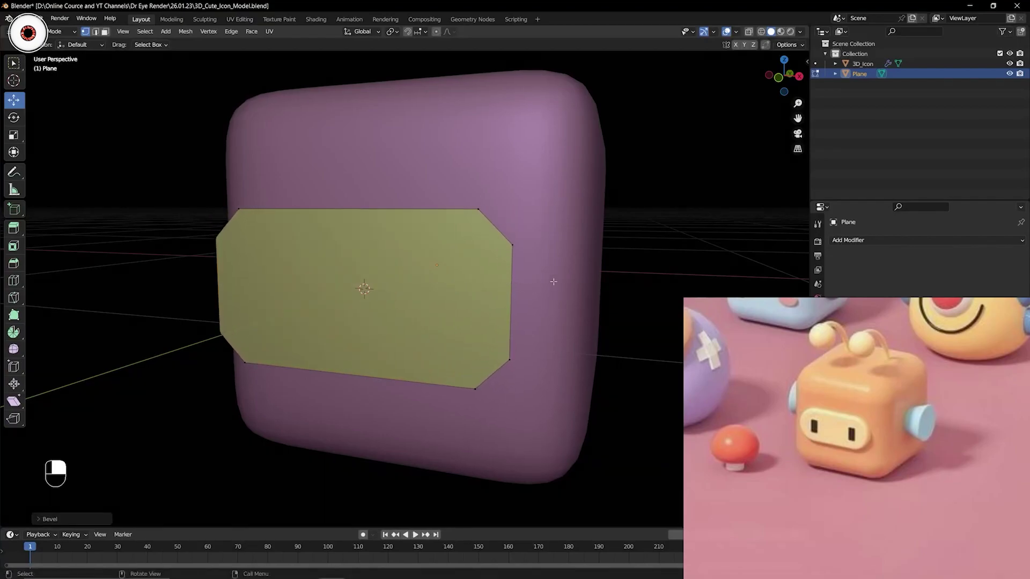
- Undo the corner bevel on the face plate and clear the vertex selection
key("ctrl+z")
key("ctrl+z")
key("alt+a")
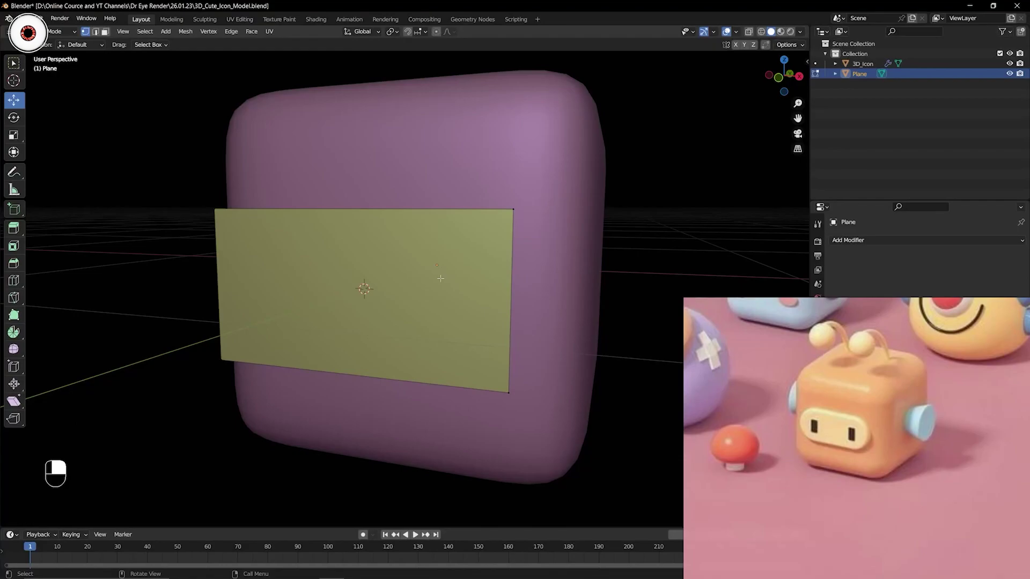
- Add three vertical loop cuts to the face plate, one at its middle and one halfway across each side
key("alt+a")
key("ctrl+r")
left_click(362, 210)
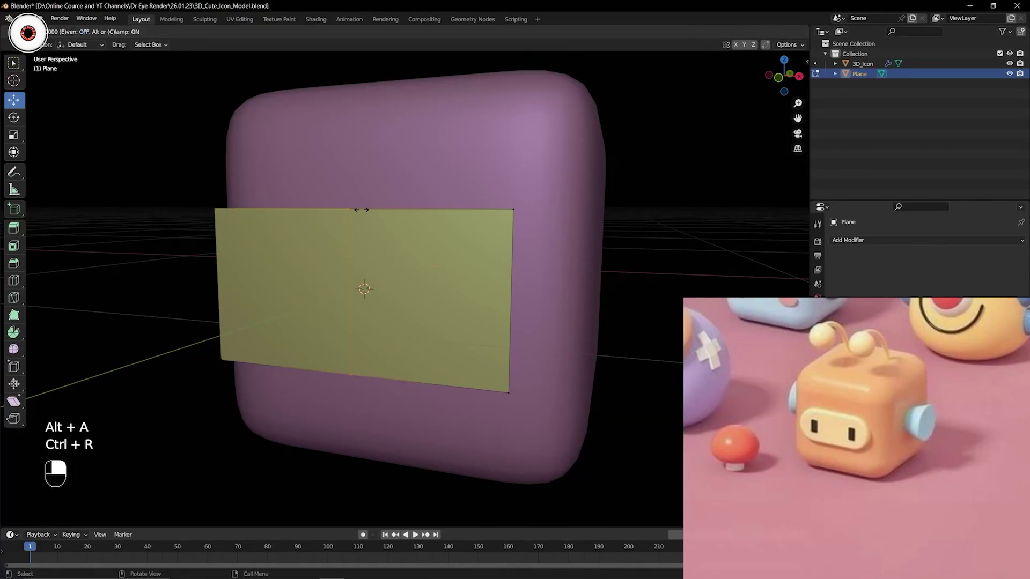
key("alt+a")
key("ctrl+r")
left_click(426, 214)
key("alt+a")
key("ctrl+r")
left_click(280, 226)
key("alt+a")
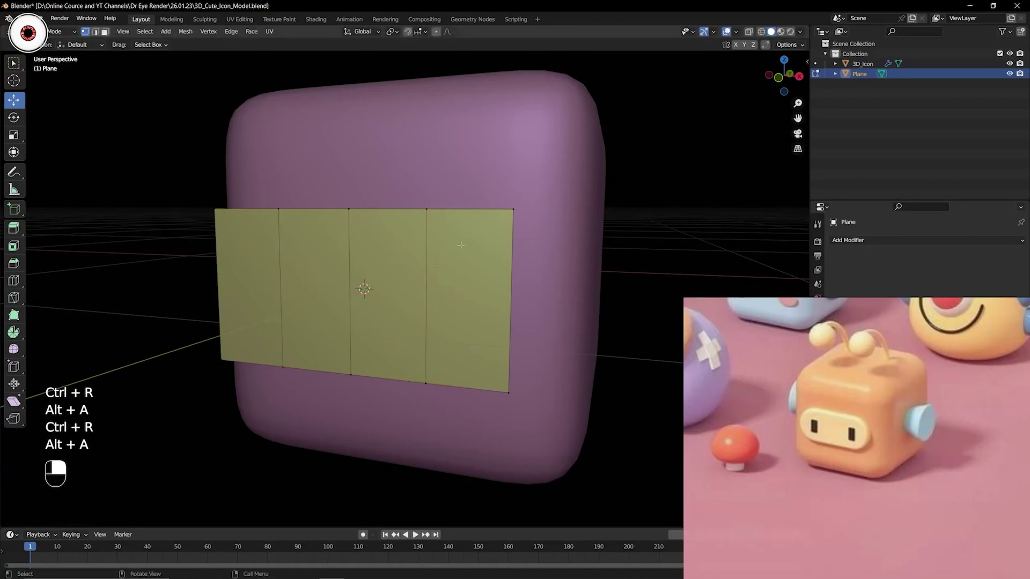
- Return to Object Mode and display the face plate's transform values
key("ctrl+Tab")
key("n")
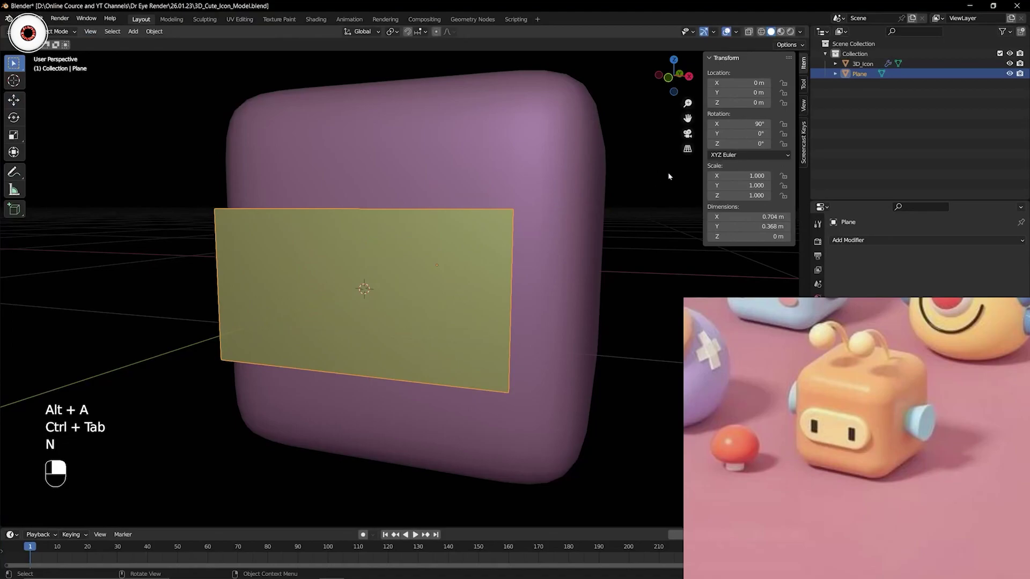
- Hide the transform values, enter Edit Mode on the face plate and select its four outer corner vertices
key("n")
key("Tab")
key("alt+a")
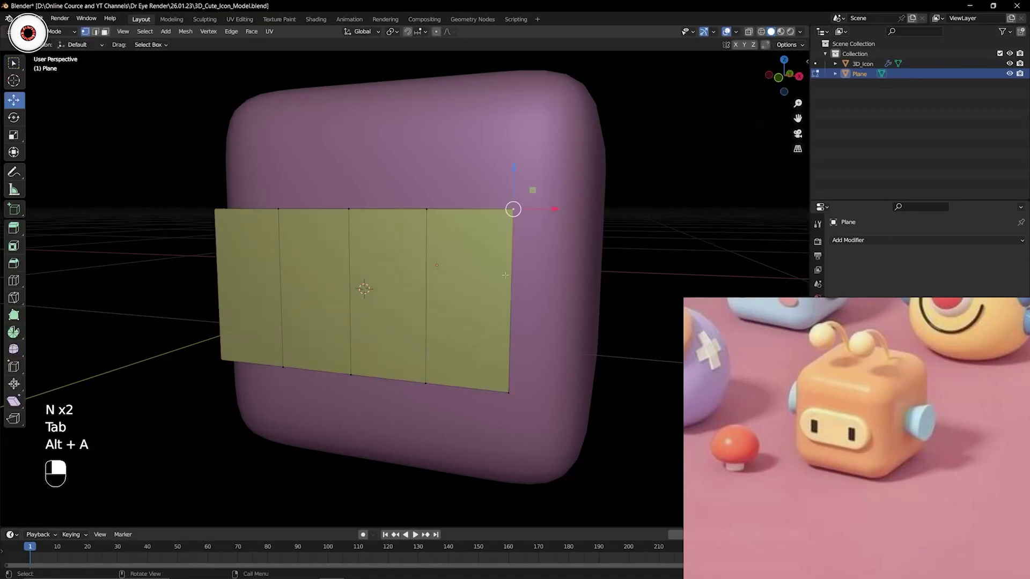
left_click(502, 387, "shift")
left_click(219, 215, "shift")
left_click(221, 358, "shift")
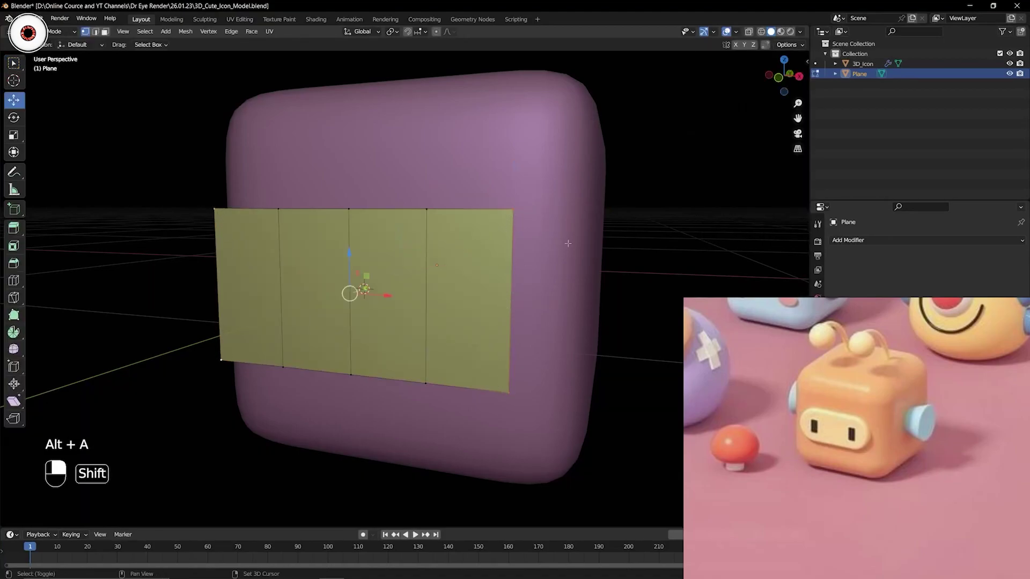
- Try an edge bevel on the selected corner vertices, and undo it
key("ctrl+b")
left_click(621, 217)
key("ctrl+z")
key("ctrl+z")
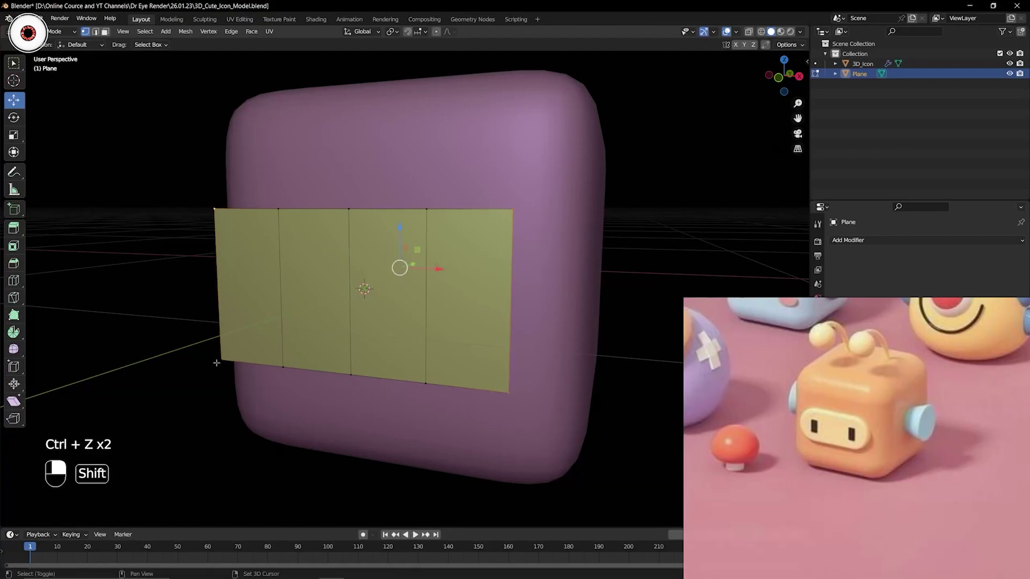
- Restore the selection of all four face plate corners by mirroring it and apply a single-segment vertex bevel
key("ctrl+shift+m")
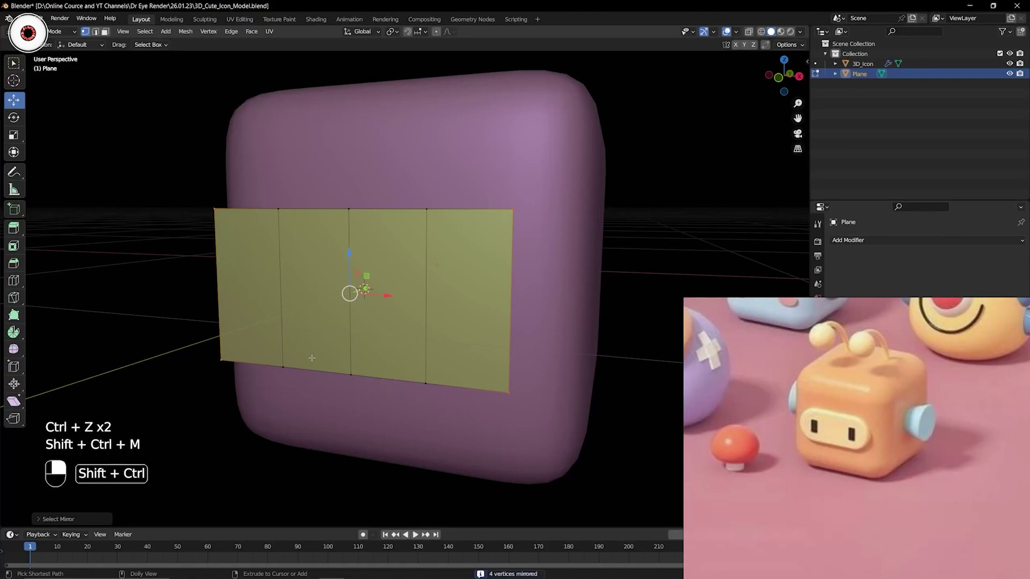
key("ctrl+shift+b")
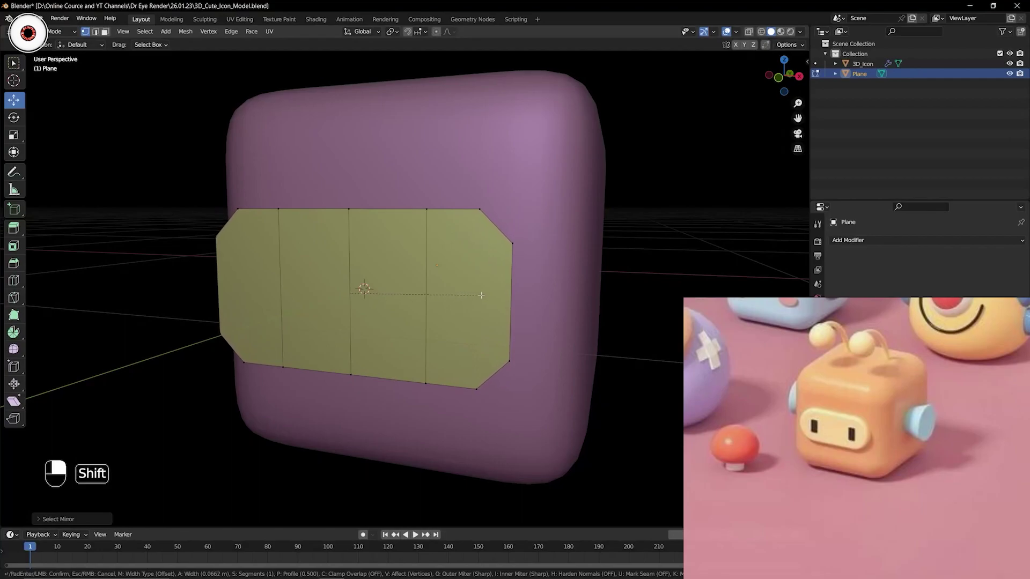
left_click(551, 287)
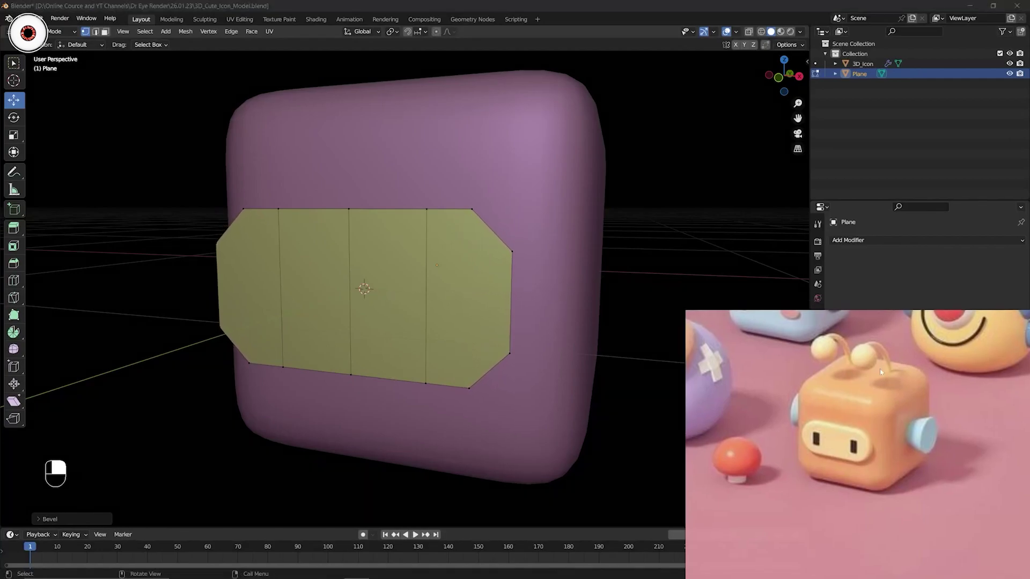
- Add a Subdivision Surface modifier with viewport level 2 to the face plate
left_click(876, 242)
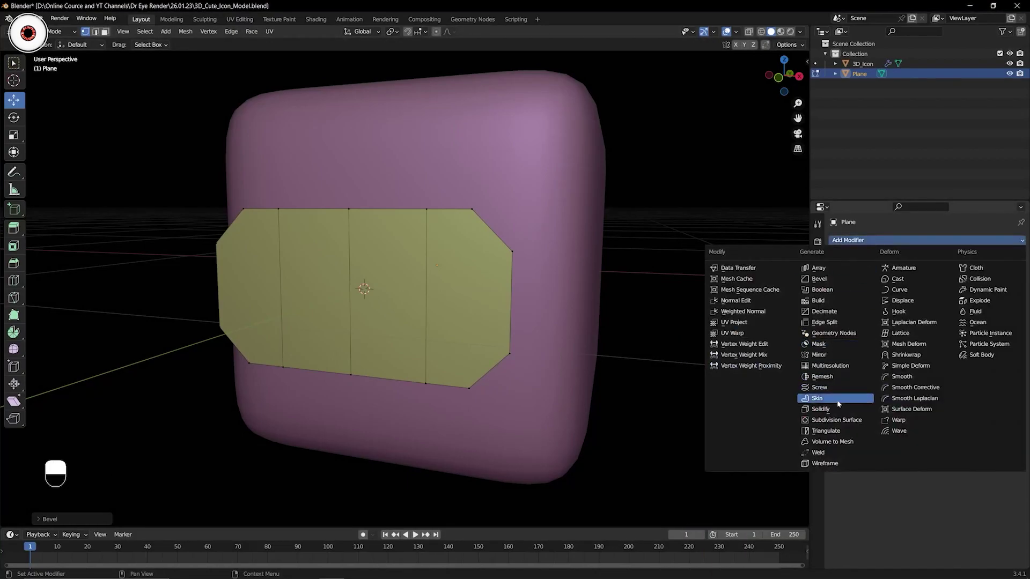
left_click(835, 420)
key("super")
key("super")
key("ctrl+2")
- Switch to the reference image in PureRef and examine the shape of the robot's face plate up close
key("super")
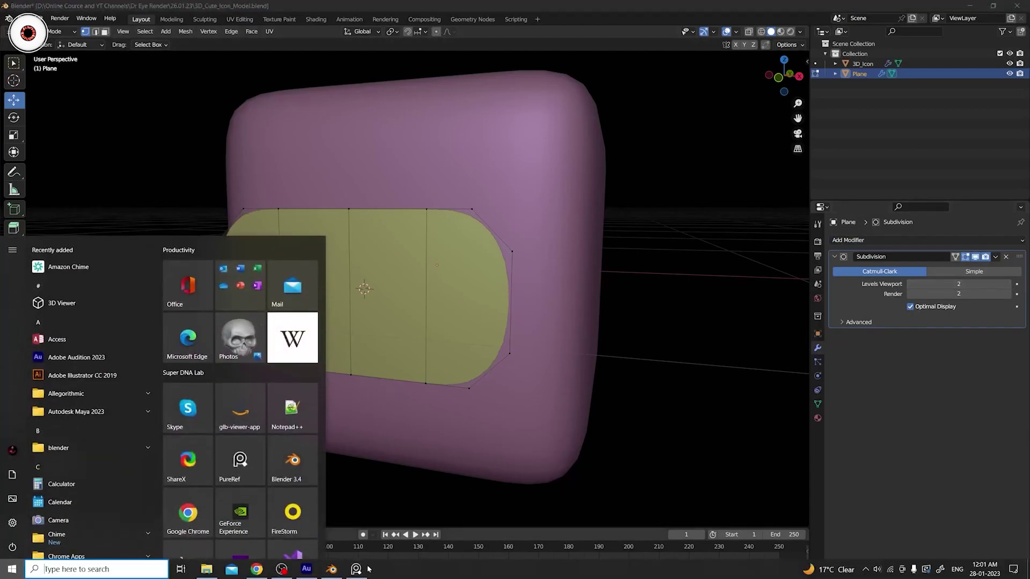
left_click(356, 570)
scroll(887, 433, "up", 5)
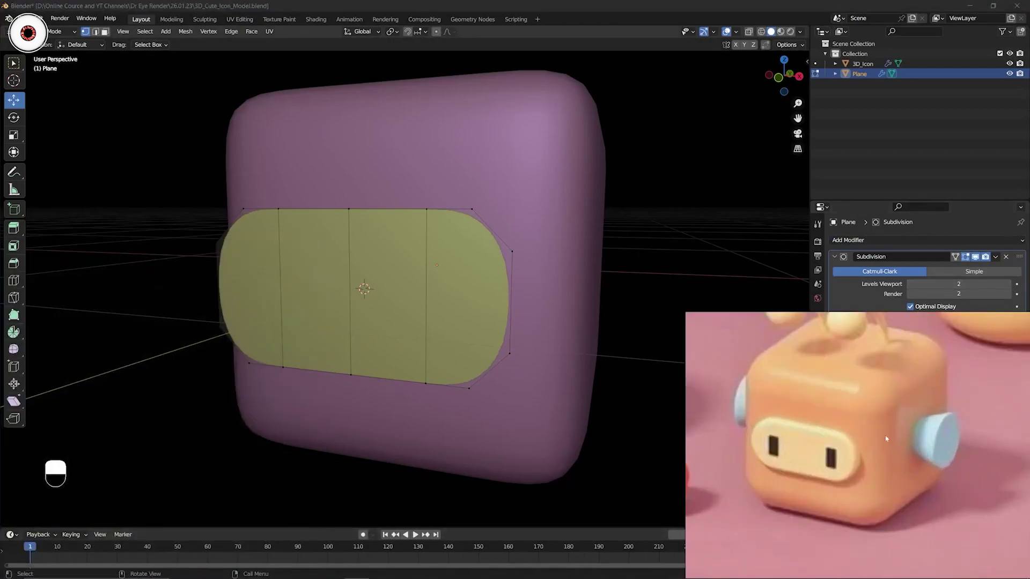
scroll(913, 370, "down", 5)
scroll(839, 422, "up", 4)
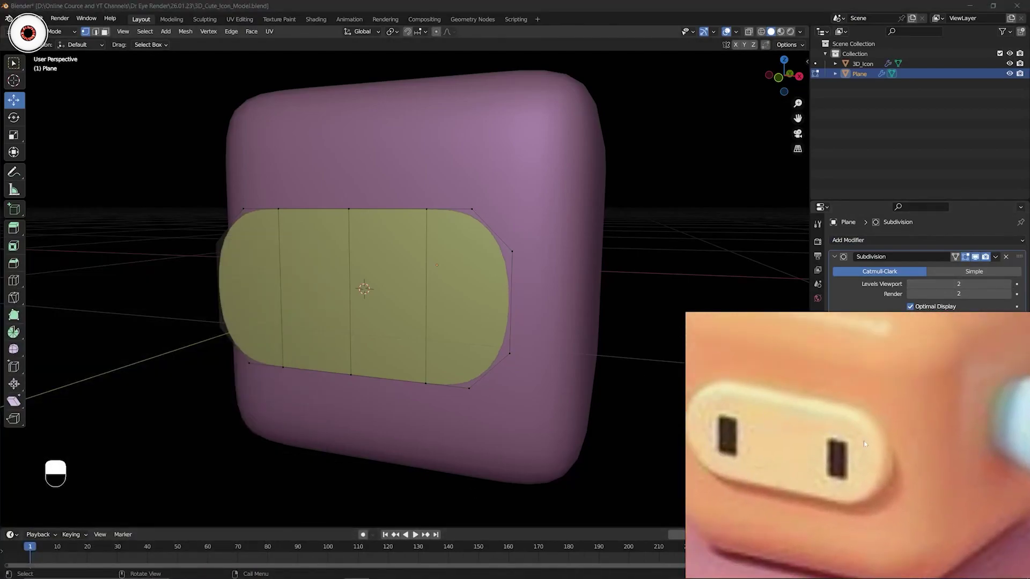
scroll(873, 412, "down", 3)
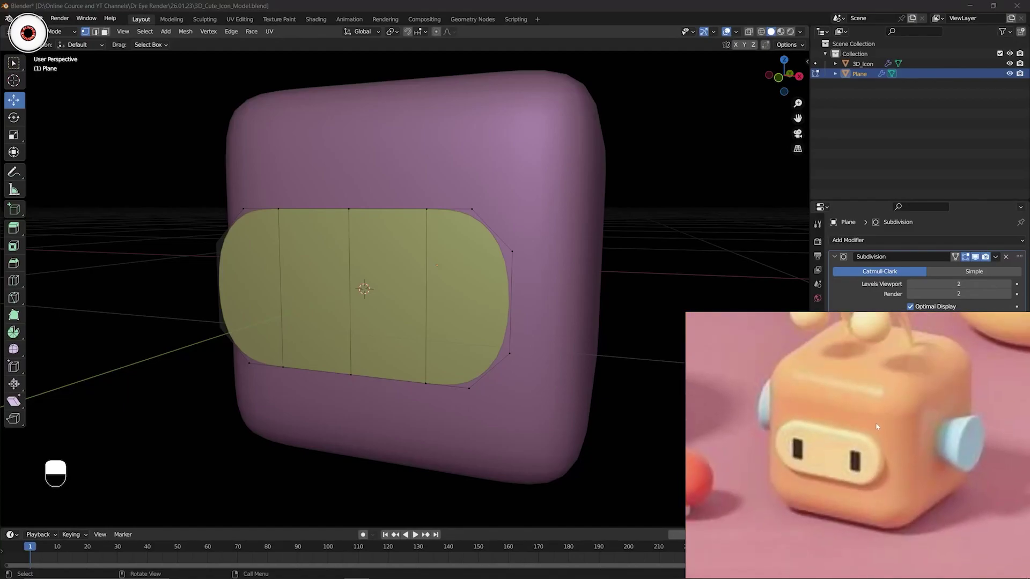
key("alt+Tab")
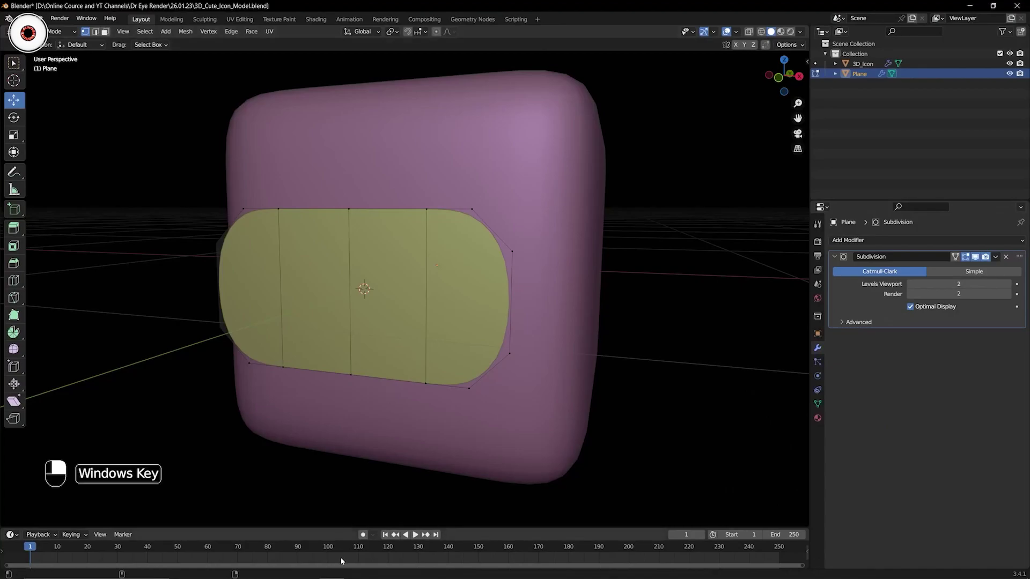
key("super")
left_click(373, 575)
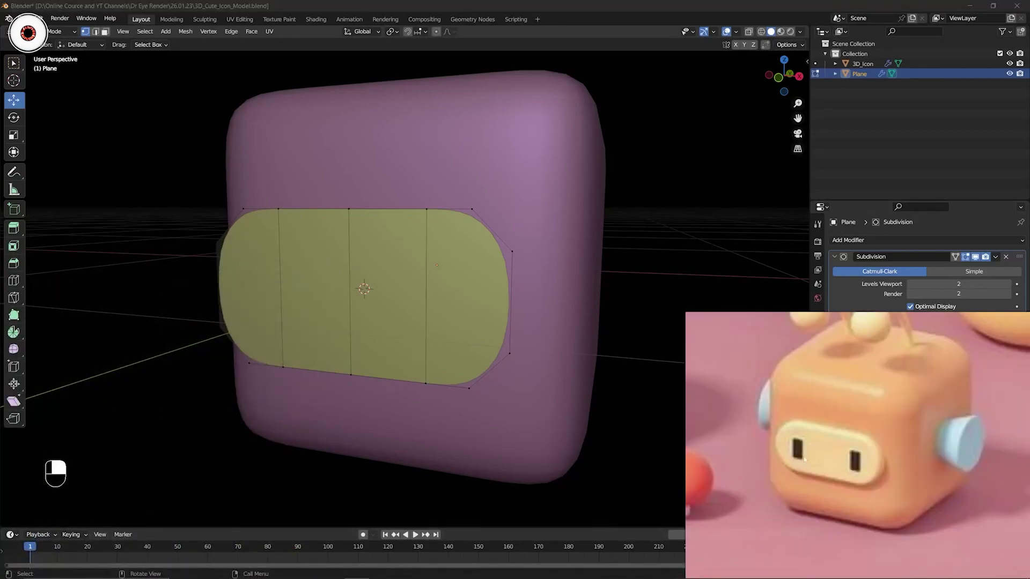
scroll(854, 411, "up", 3)
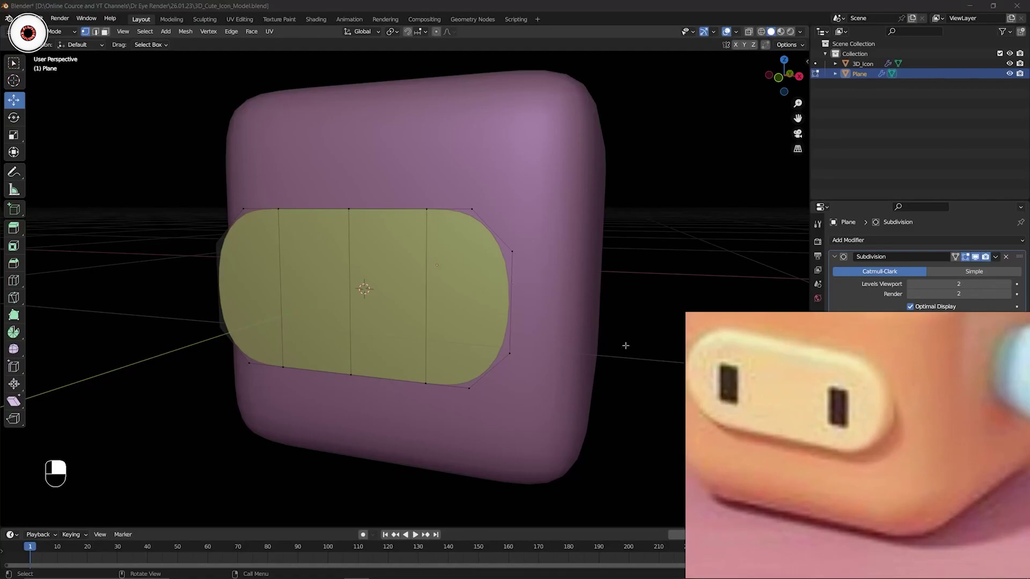
key("alt+Tab")
- Select the vertical edge at the face plate's right end and move it slightly outward along X in front view
middle_click_drag(480, 288, 531, 283, "shift")
key("ctrl+Tab")
key("Tab")
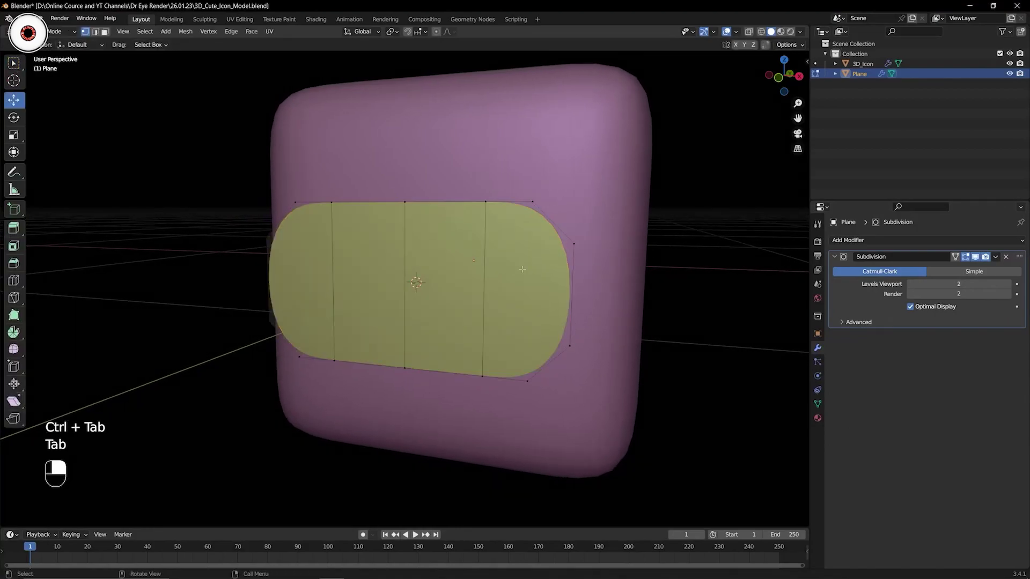
key("2")
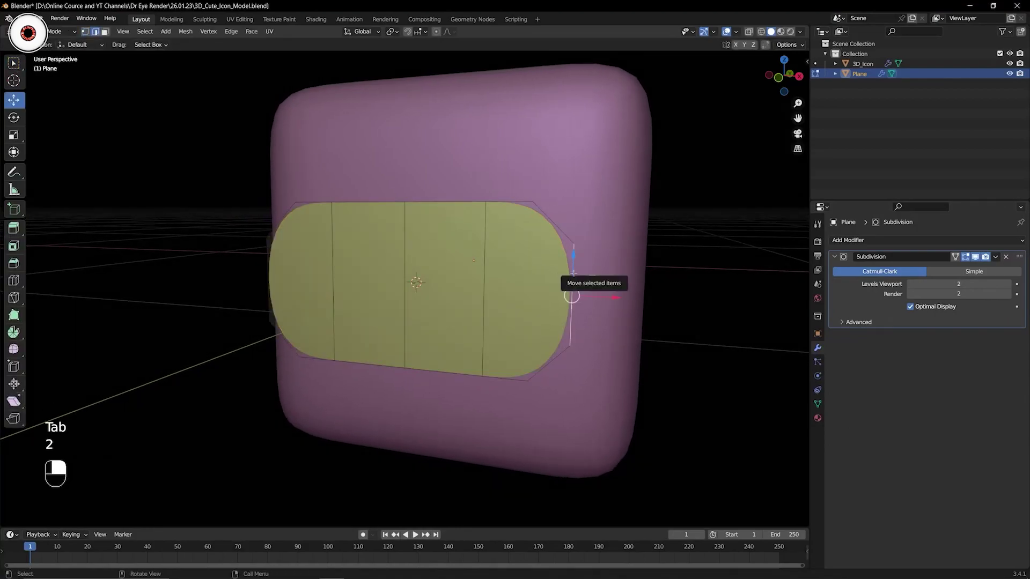
key("KP_1")
middle_click_drag(582, 269, 520, 279, "shift")
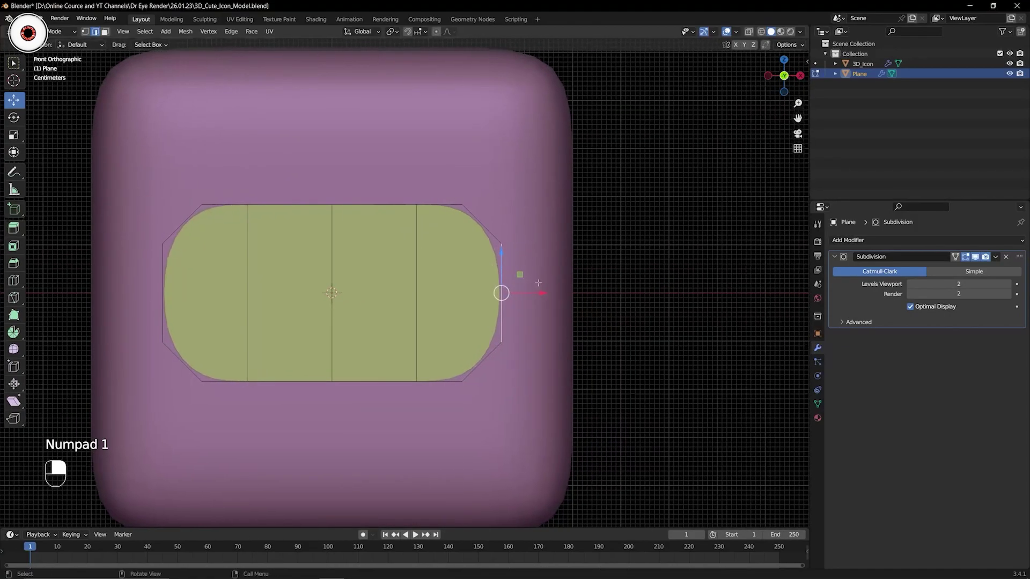
scroll(519, 278, "up", 2)
mouse_move(583, 299)
left_mouse_down()
mouse_move(617, 303)
mouse_move(599, 305)
left_mouse_up()
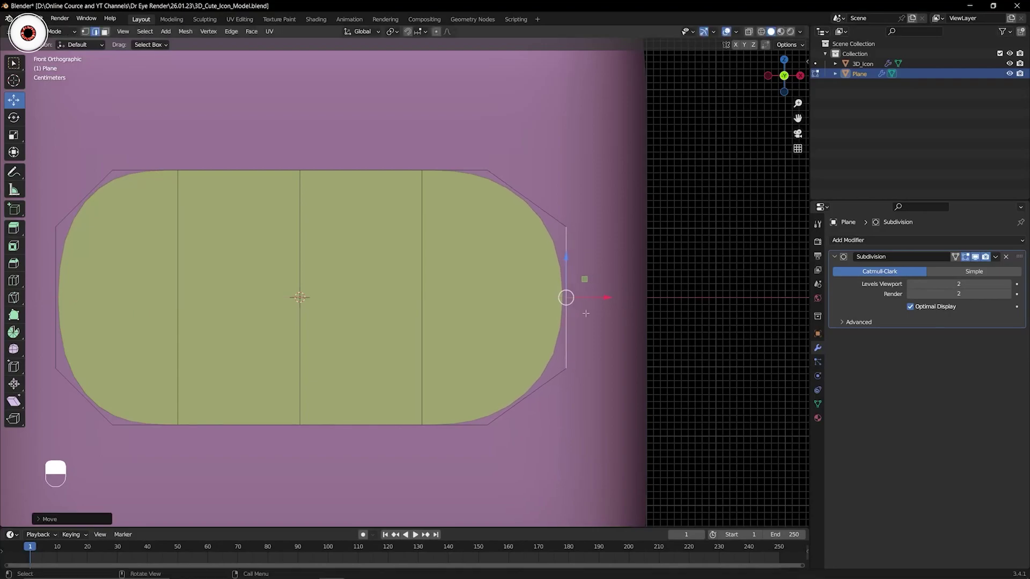
- Compare the face plate's rounded ends with the reference image from an angled view
key("super")
key("Escape")
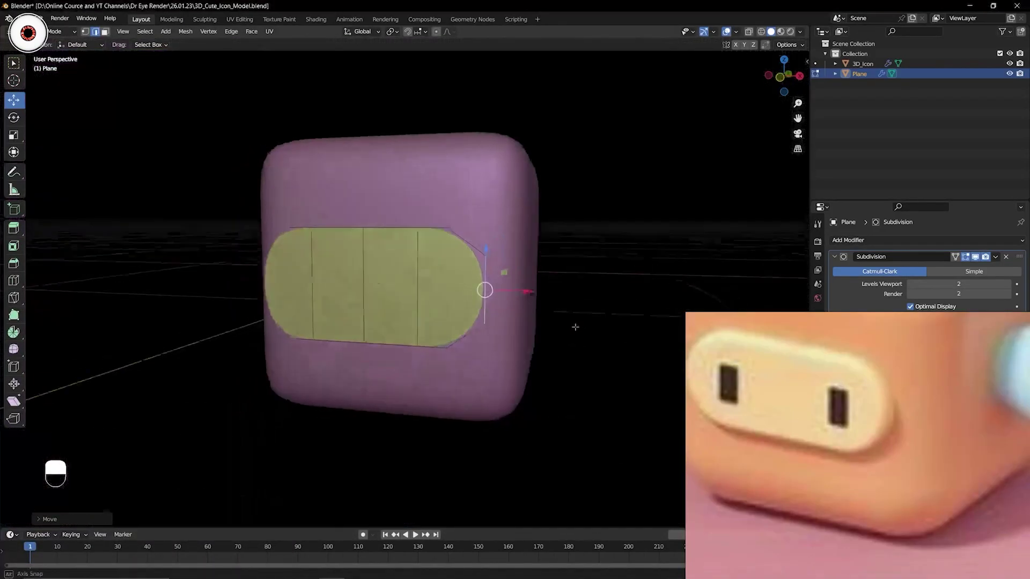
middle_click_drag(625, 331, 569, 324)
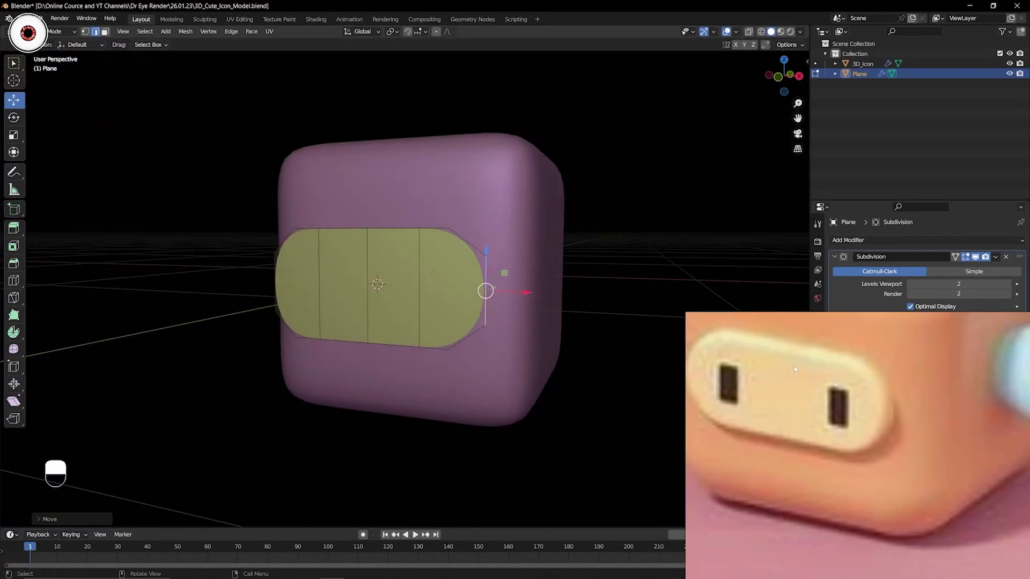
key("KP_4")
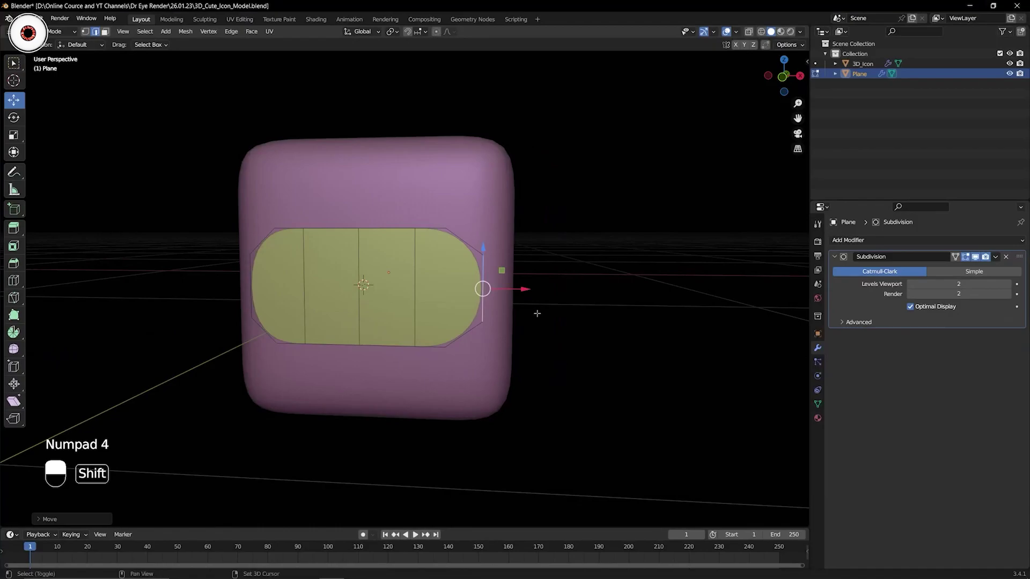
middle_click_drag(554, 329, 713, 306, "shift")
scroll(624, 227, "up", 3)
middle_click_drag(624, 228, 392, 235, "shift")
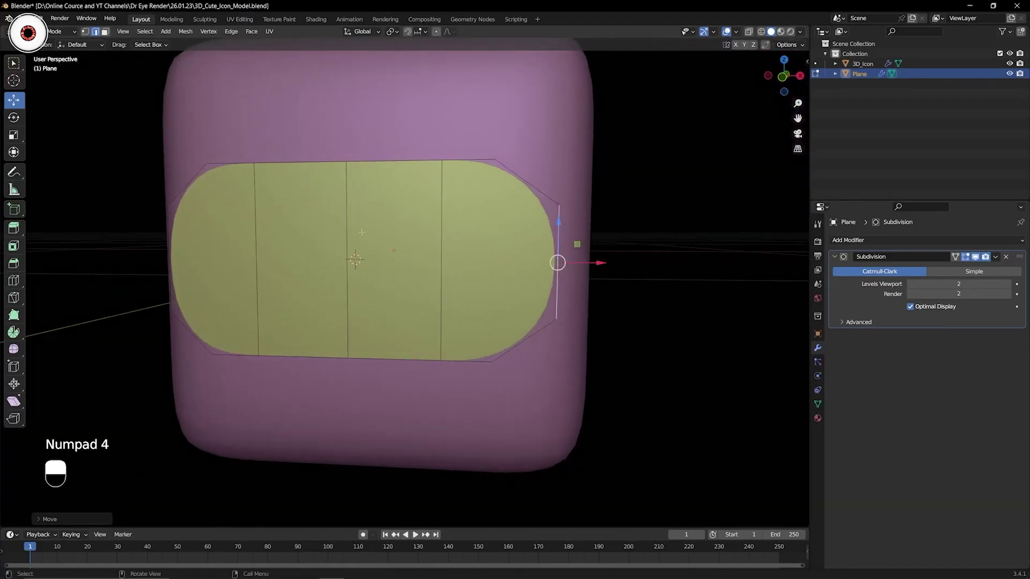
- Try to move the face plate's left end edge outward along X by about 0.05 m, and undo it
key("ctrl+Tab")
left_click(293, 236)
key("Tab")
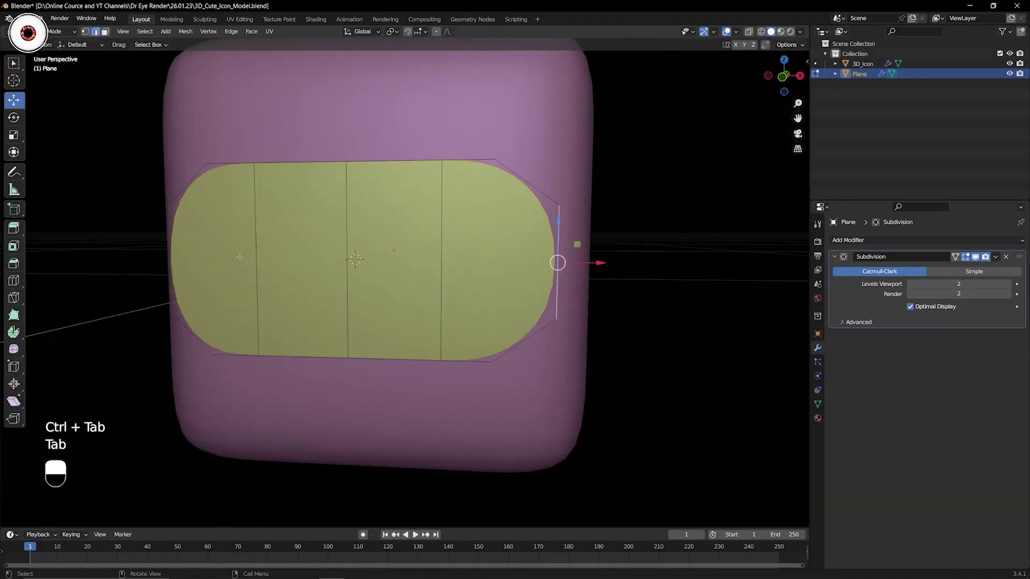
middle_click_drag(206, 230, 296, 229, "shift")
left_click(273, 243)
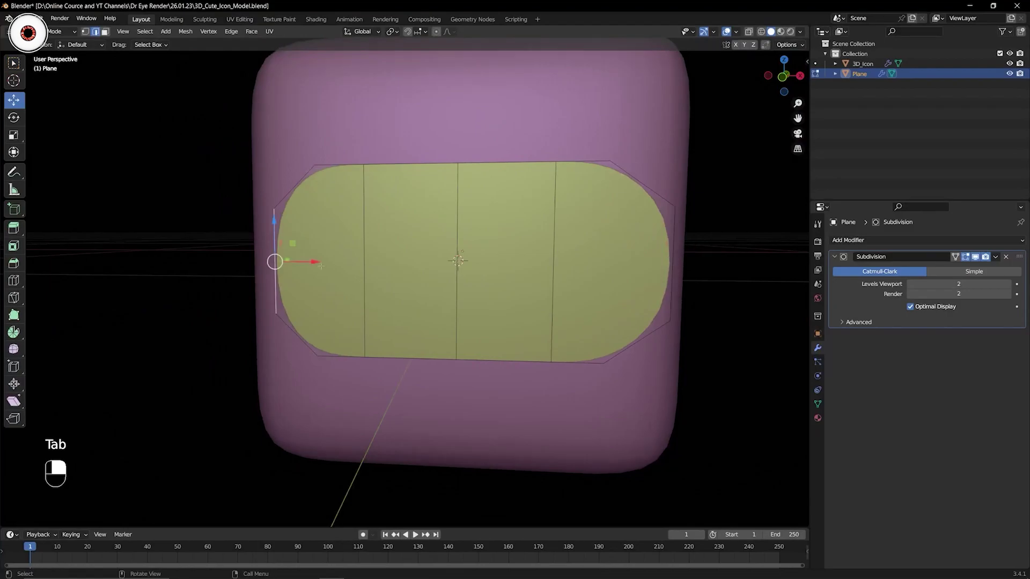
key("g")
key("y")
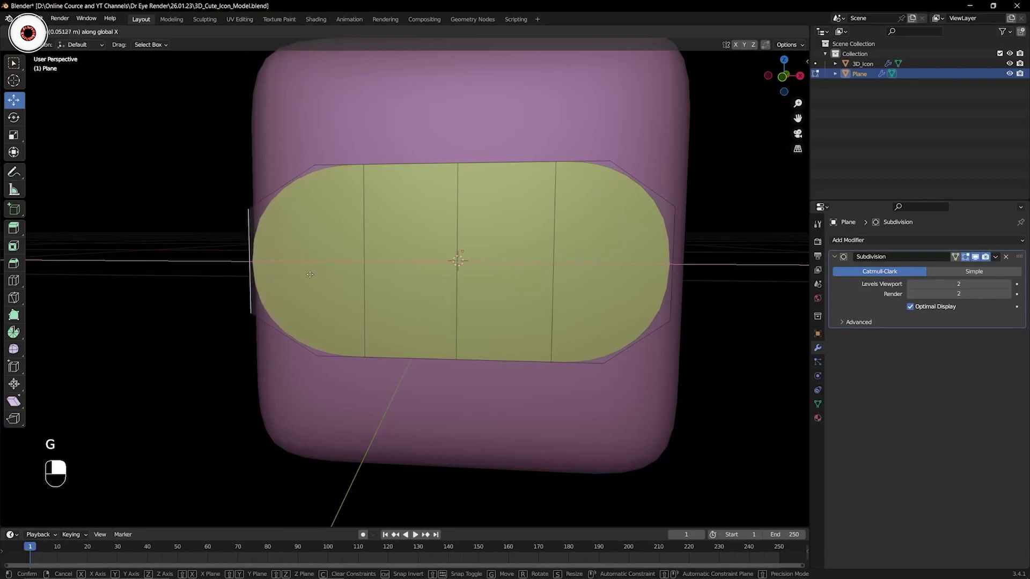
key("ctrl+z")
- Delete the two faces on the left half of the face plate in front view
key("ctrl+Tab")
left_click(402, 273)
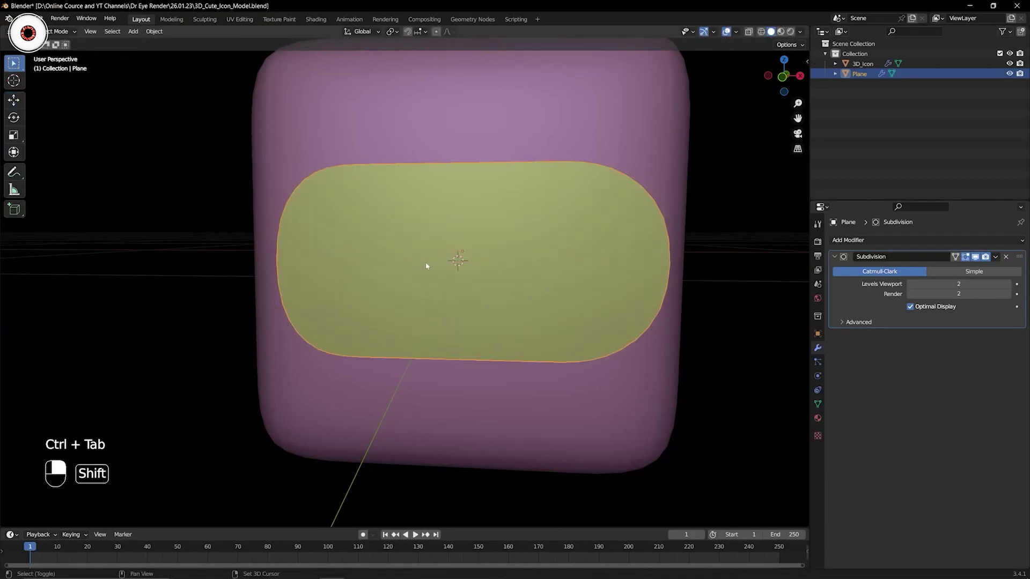
key("Tab")
key("alt+a")
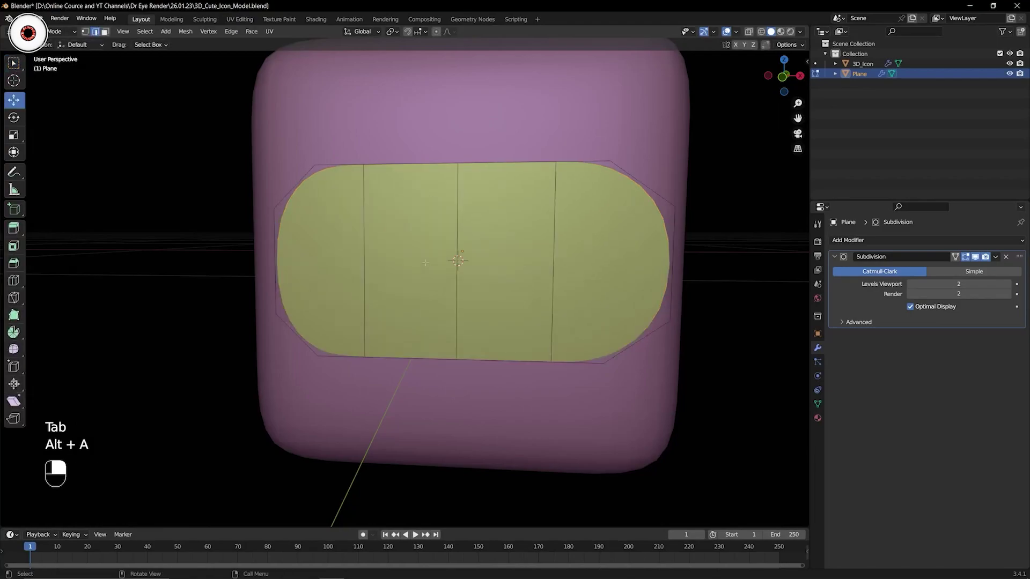
middle_click_drag(527, 244, 512, 235, "shift")
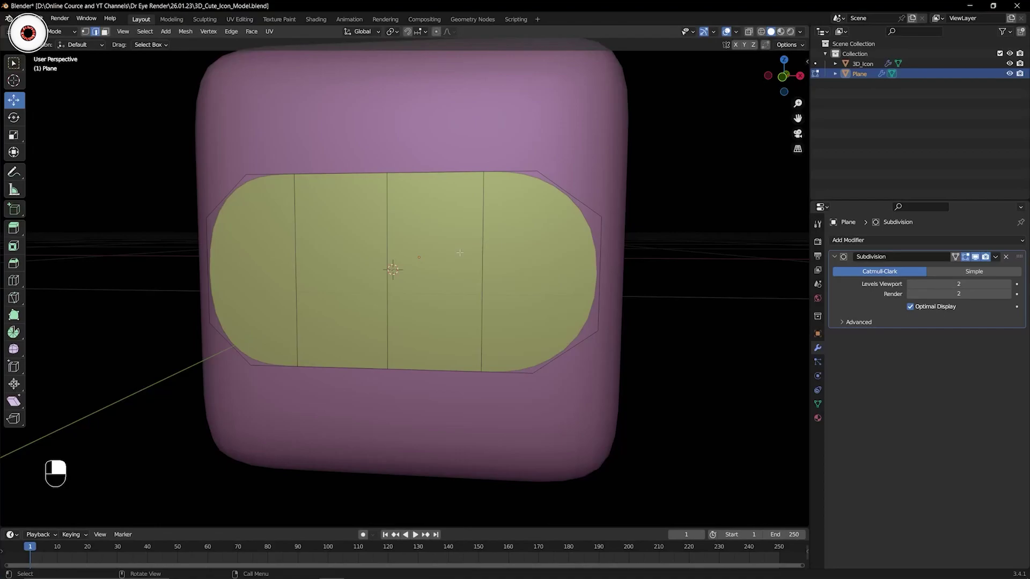
key("KP_1")
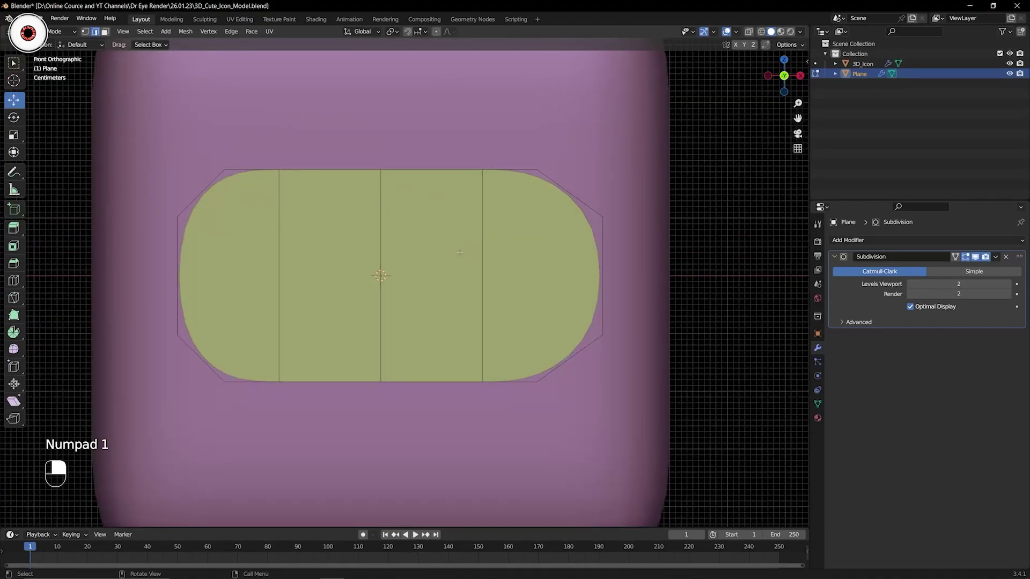
key("3")
left_click(330, 246)
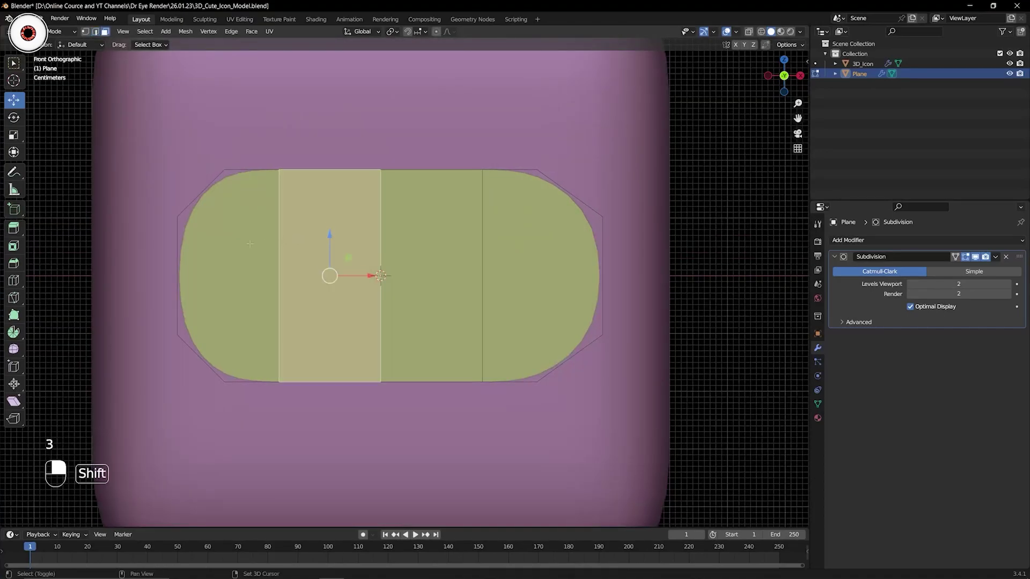
left_click(250, 244, "shift")
key("x")
left_click(287, 253)
- Return to Object Mode and turn off the Subdivision modifier's viewport display
key("ctrl+Tab")
left_click(202, 253)
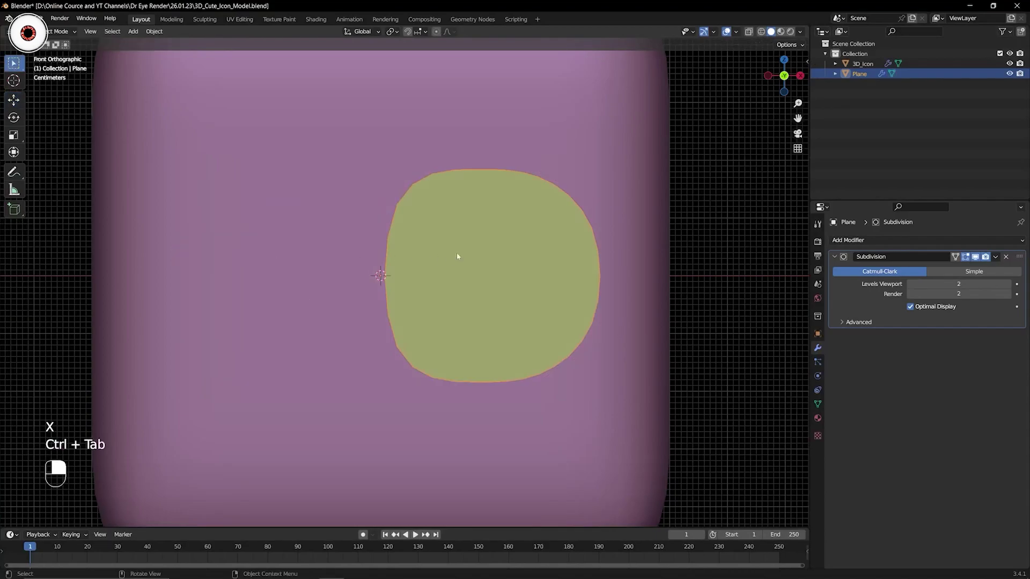
left_click(975, 257)
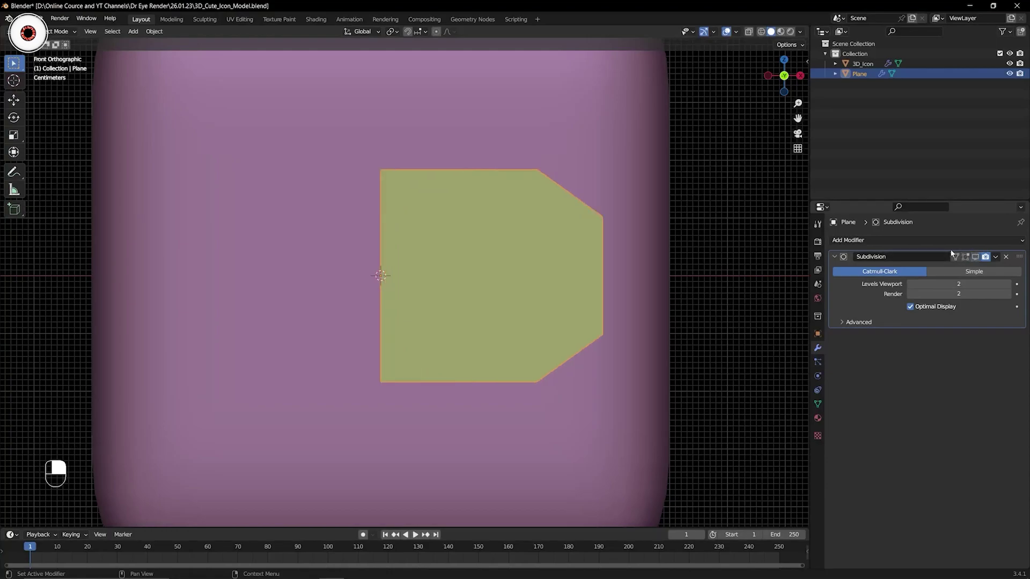
- Add a Mirror modifier on the X axis to the half plate and place it above the Subdivision modifier
left_click(891, 240)
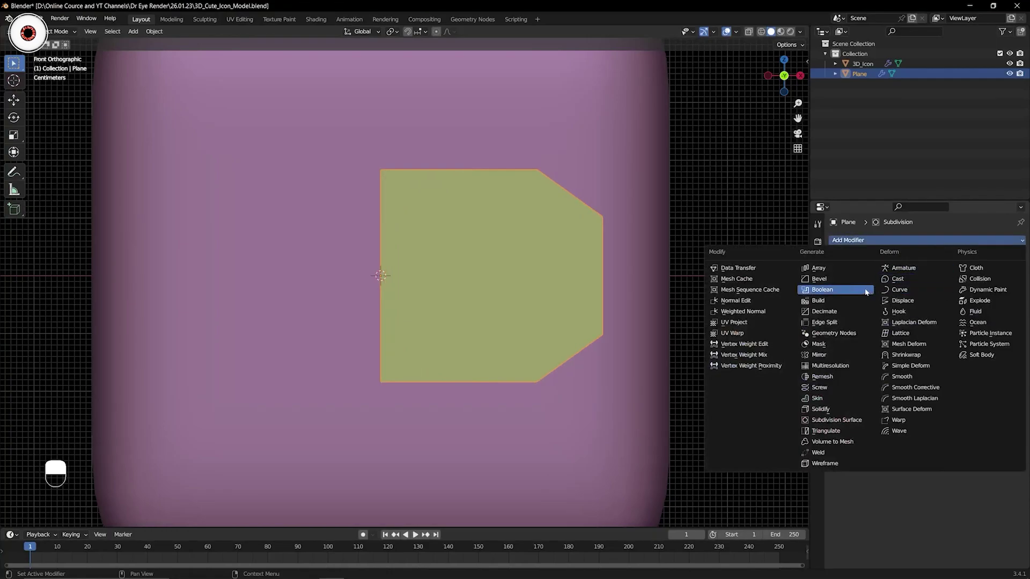
left_click(819, 355)
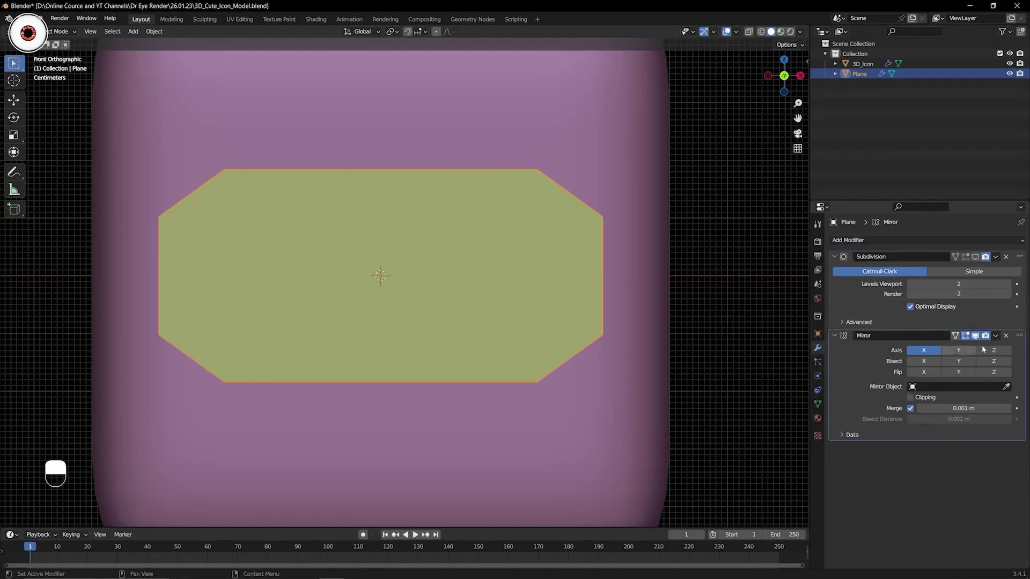
left_click_drag(1020, 336, 1015, 248)
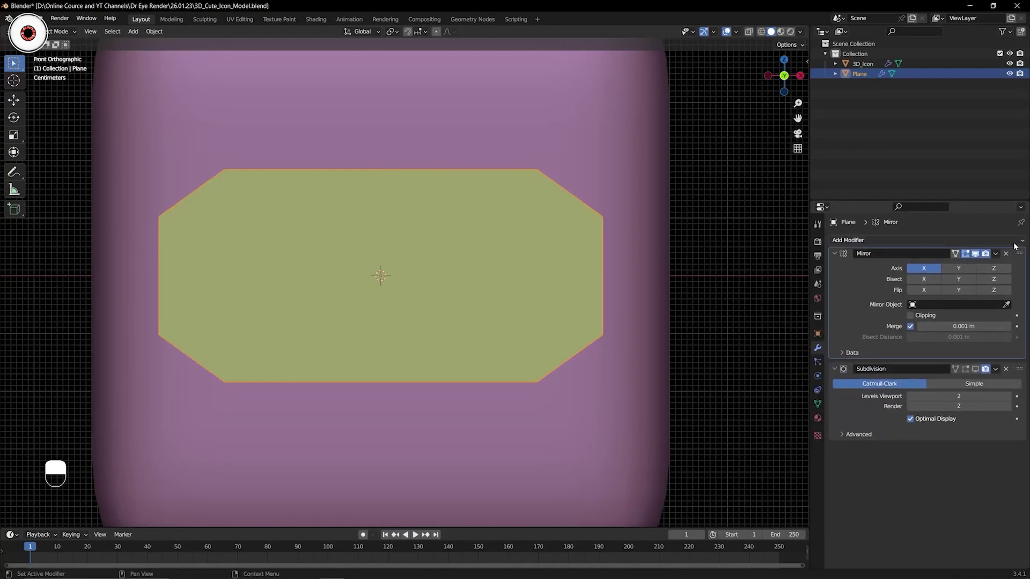
- Enable Clipping on the face plate's Mirror modifier, expand its Data settings, and enter Edit Mode with vertex selection
scroll(781, 255, "down", 4)
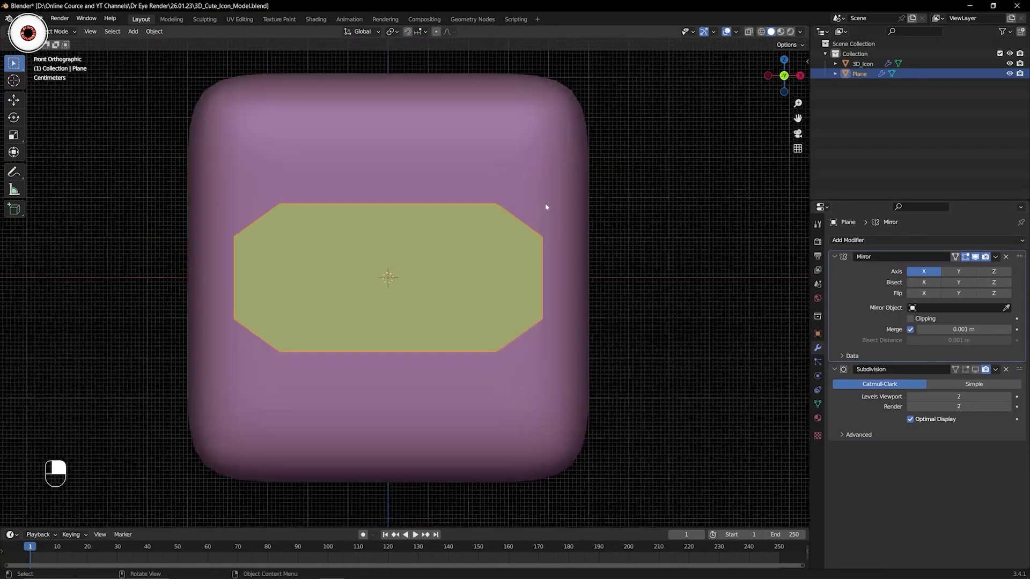
scroll(781, 255, "up", 3)
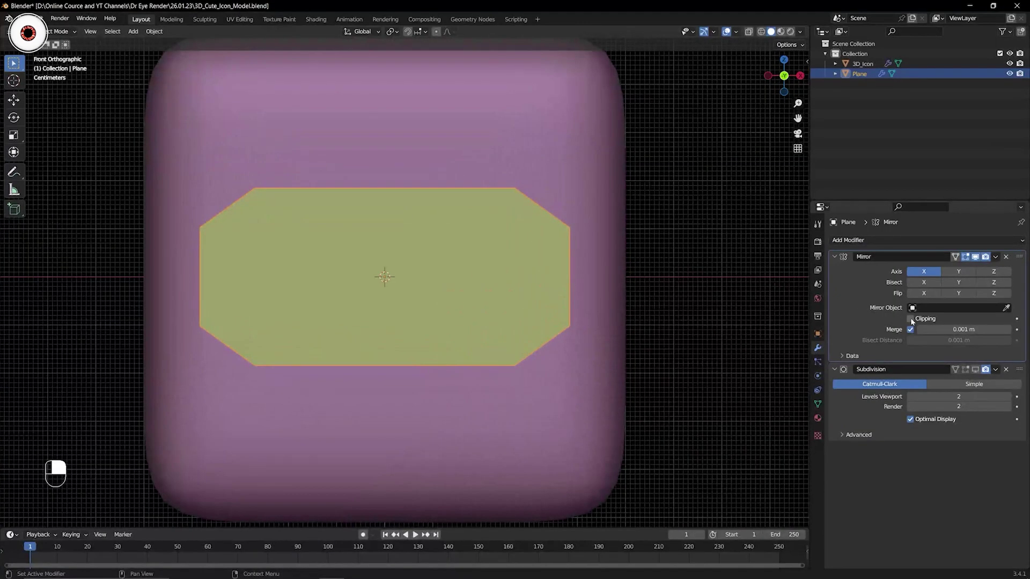
left_click(853, 356)
left_click(915, 319)
key("Tab")
key("1")
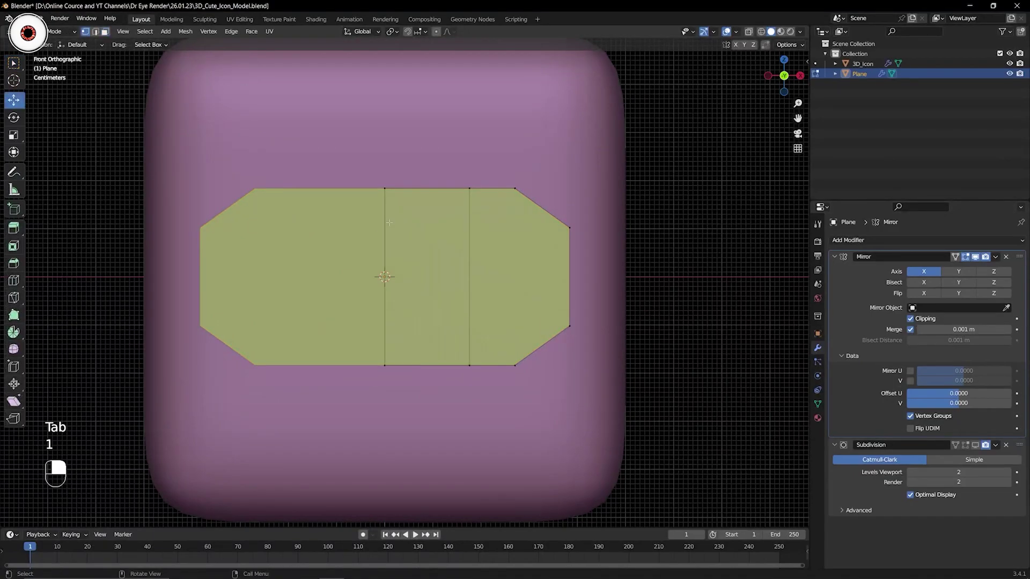
- Try to move the face plate's centre-line vertices, raise the top centre vertex, and undo the move
scroll(407, 168, "up", 2)
left_click_drag(340, 176, 418, 466)
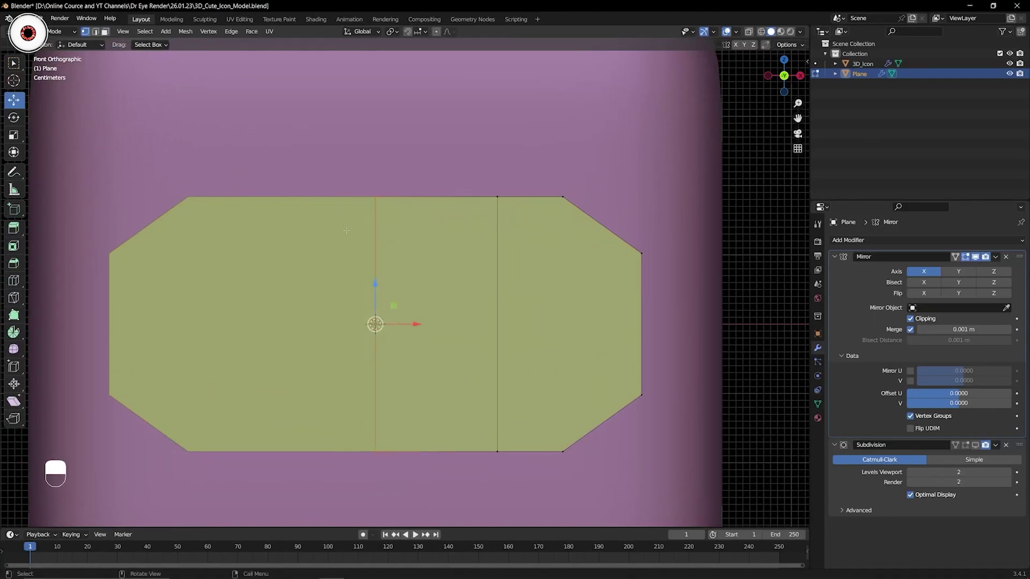
key("g")
left_click(418, 323, "shift")
left_click(362, 180)
scroll(394, 261, "down", 3)
key("g")
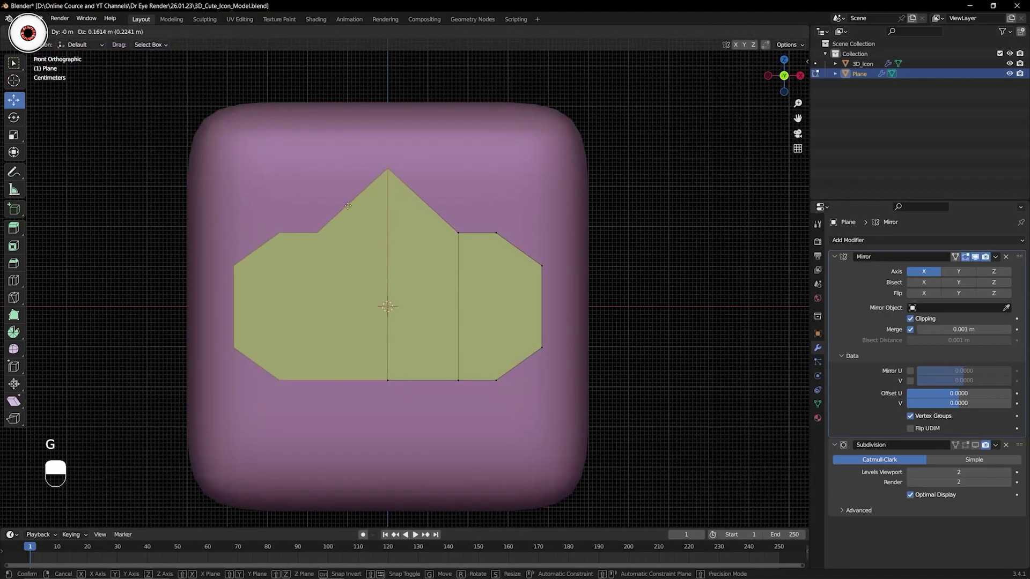
left_click(407, 236)
key("ctrl+z")
- Try to move the face plate's bottom centre vertex slightly downward, and undo it
left_click(387, 381)
key("g")
left_click(387, 396)
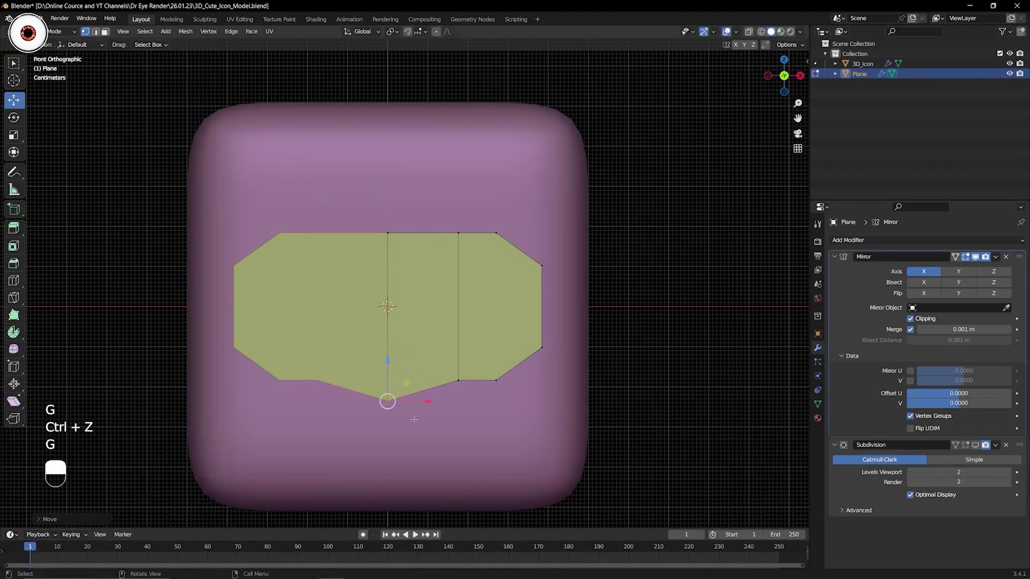
key("ctrl+z")
- Turn Clipping off, try to pull the plate's top centre vertex off the mirror line, undo the move, and re-enable Clipping
left_click(912, 320)
middle_click_drag(663, 310, 494, 295)
key("KP_1")
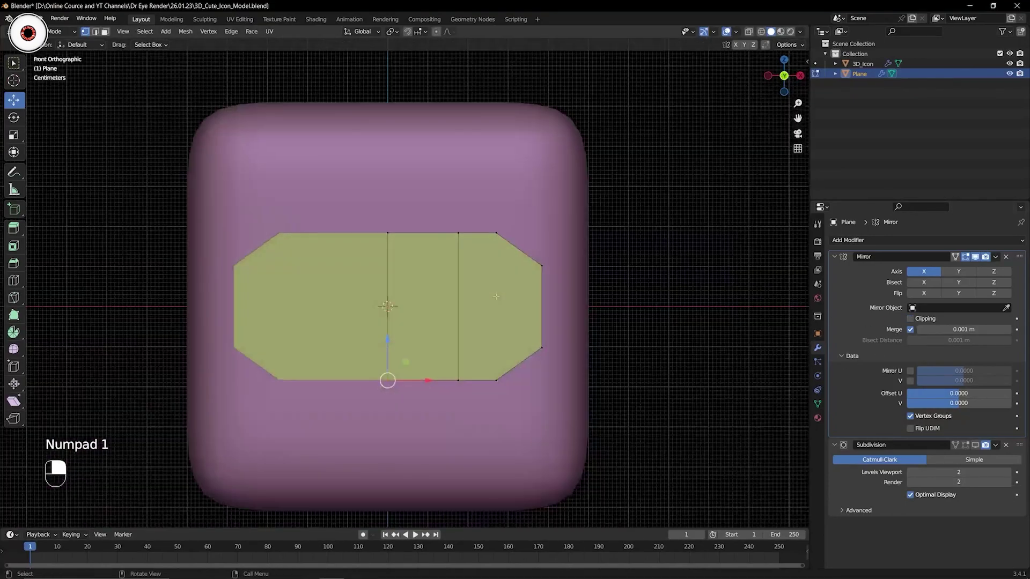
scroll(496, 296, "up", 3)
left_click(375, 196)
key("g")
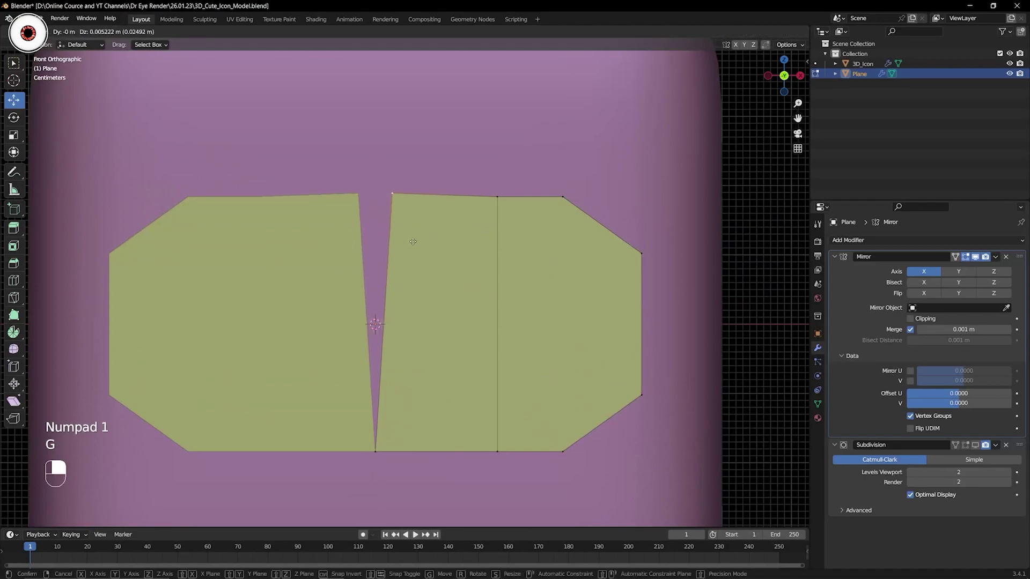
left_click(443, 193)
key("ctrl+z")
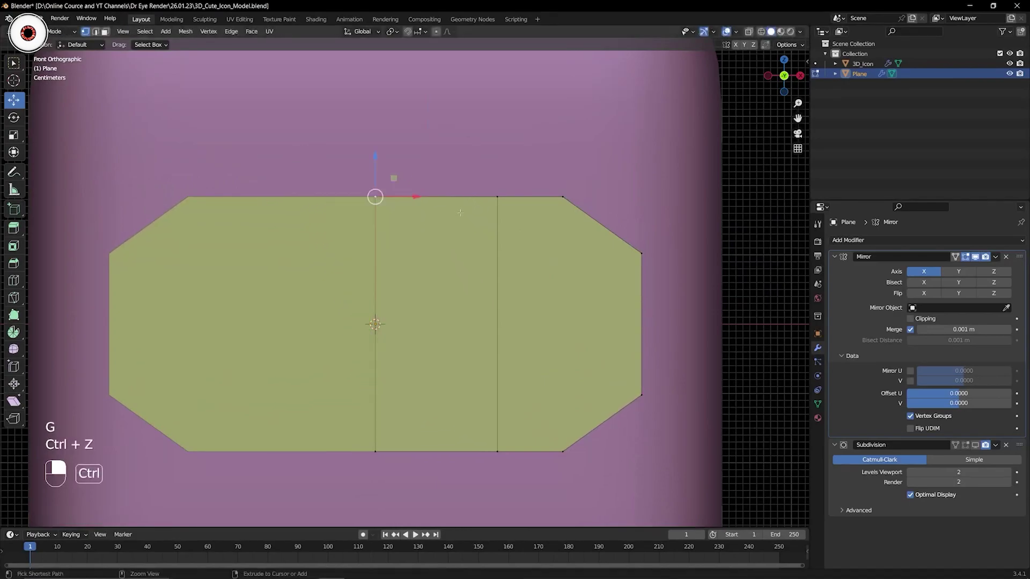
left_click(910, 318)
- With Clipping on, try to raise the plate's top centre vertex by about 0.06 m, and undo the move
left_click_drag(401, 224, 341, 173)
key("g")
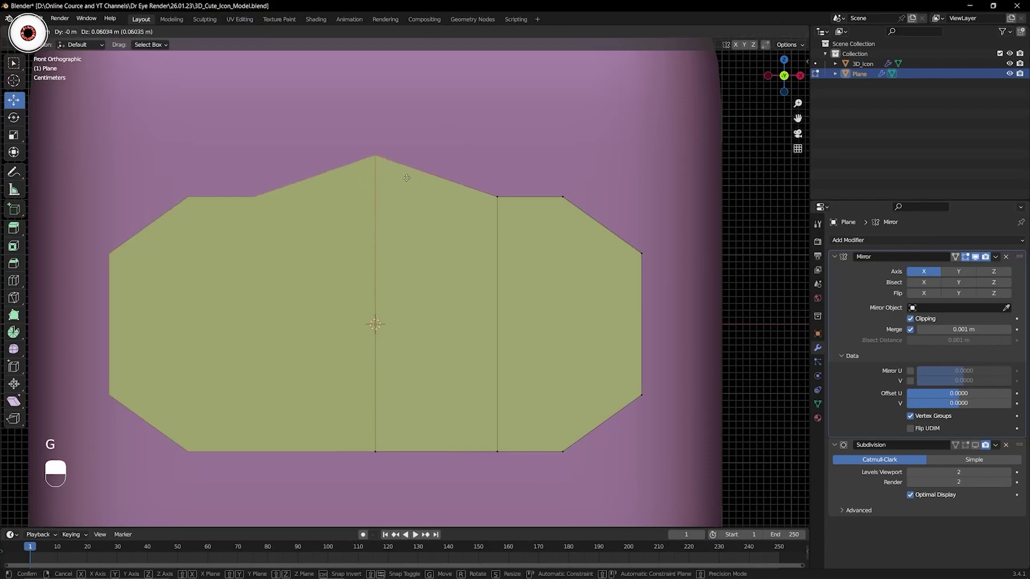
left_click(375, 156)
key("ctrl+z")
- Return to Object Mode and turn on the Subdivision modifier's viewport display for the face plate
key("ctrl+Tab")
left_click(376, 184)
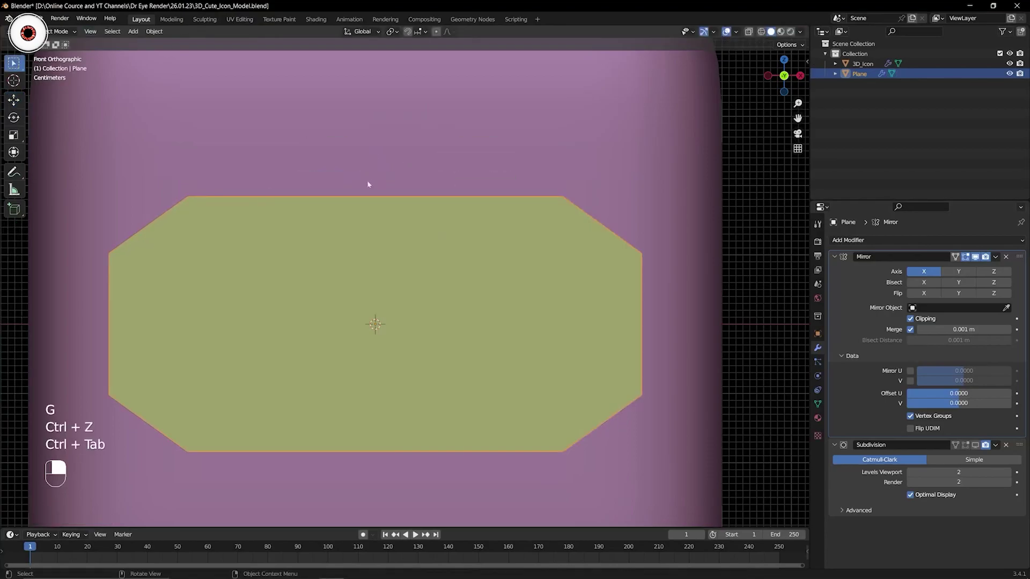
left_click(975, 446)
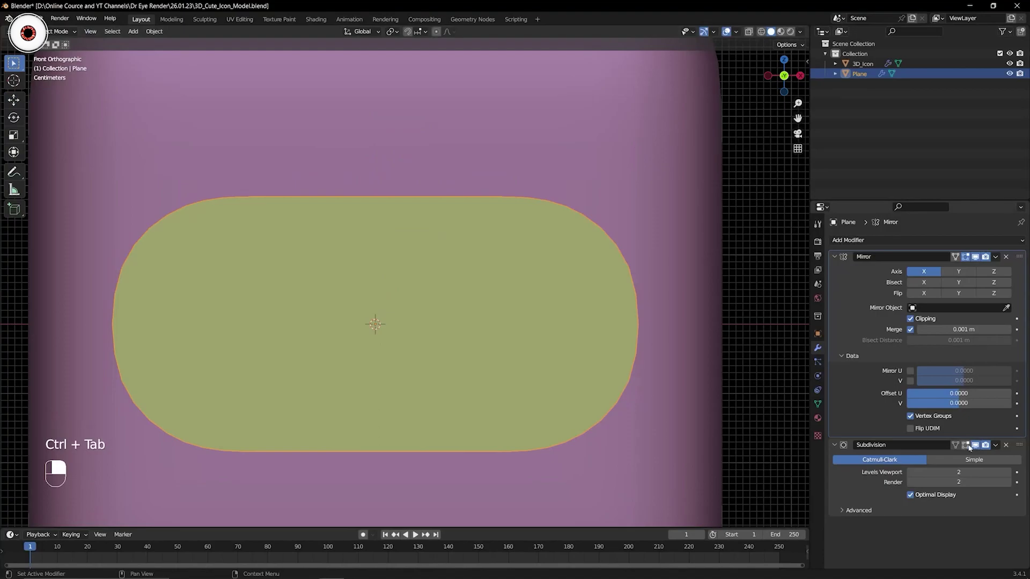
- Compare the rounded face plate's proportions on the cube with the robot in the reference image, from perspective and front views
scroll(496, 237, "down", 5)
middle_click_drag(496, 240, 467, 291)
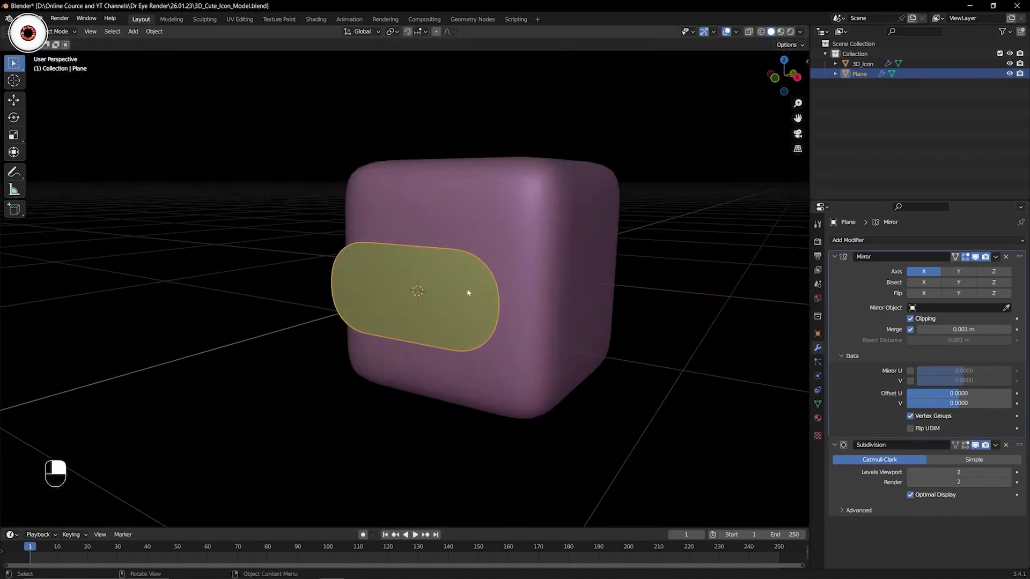
key("super")
left_click(357, 568)
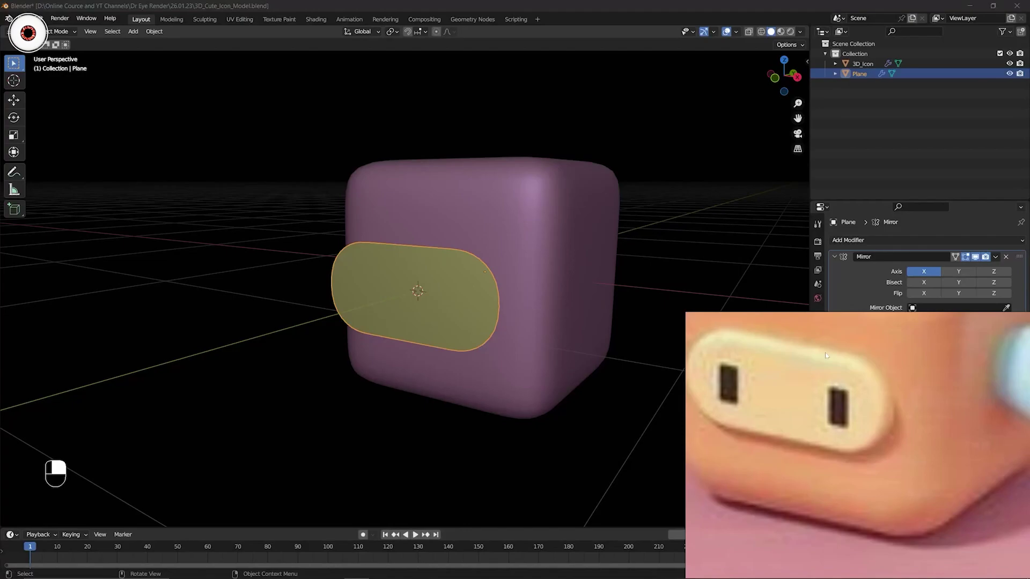
key("alt+Tab")
middle_click_drag(563, 285, 558, 287)
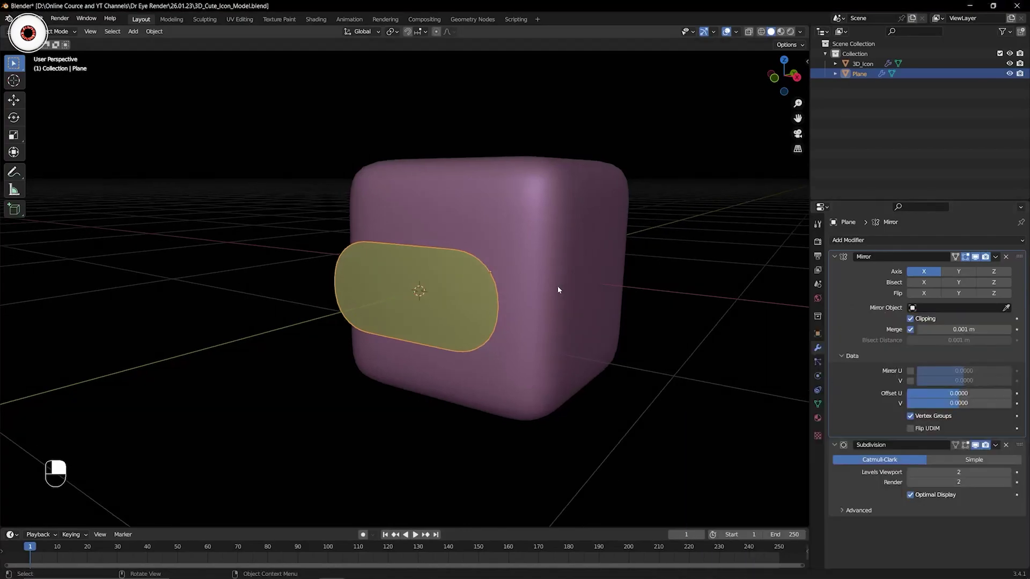
key("KP_4")
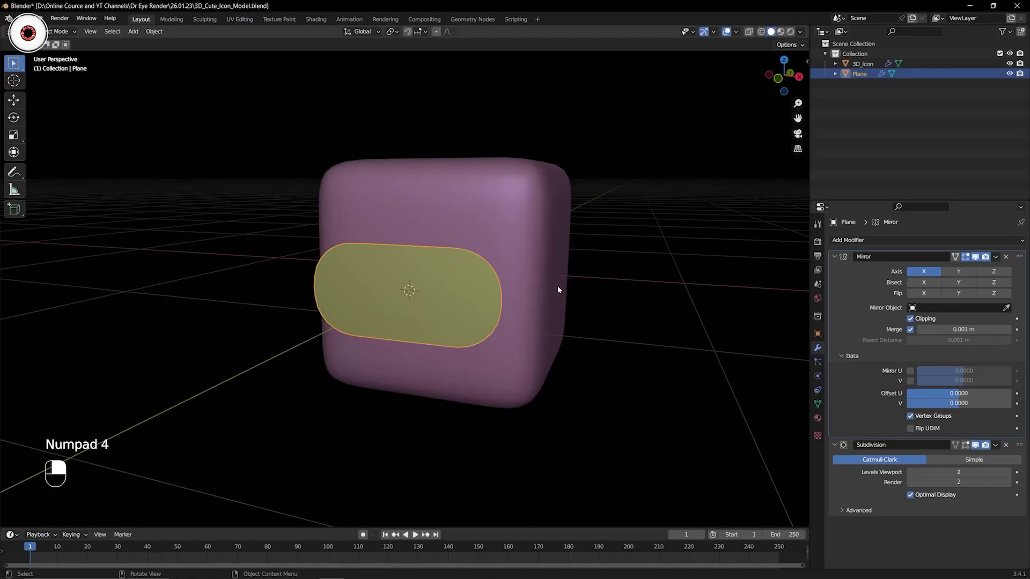
key("KP_1")
middle_click_drag(566, 278, 505, 294)
key("super")
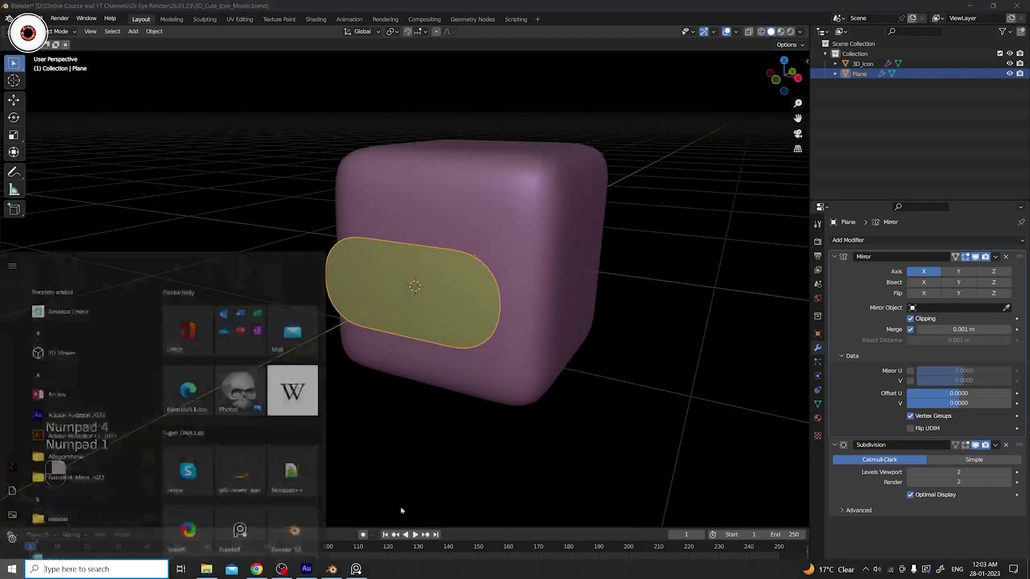
left_click(357, 569)
scroll(909, 394, "down", 5)
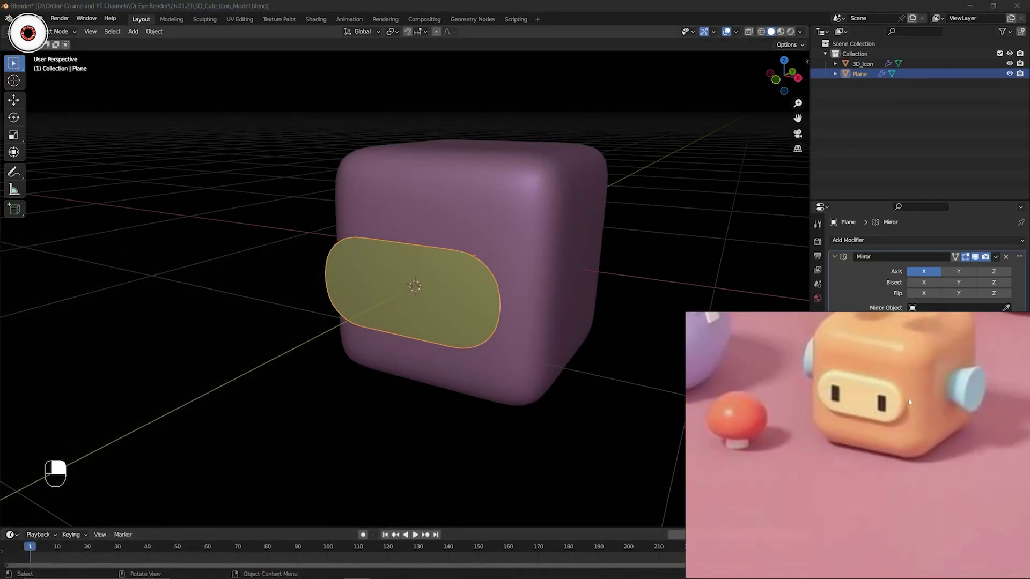
key("alt+Tab")
middle_click_drag(745, 372, 659, 302)
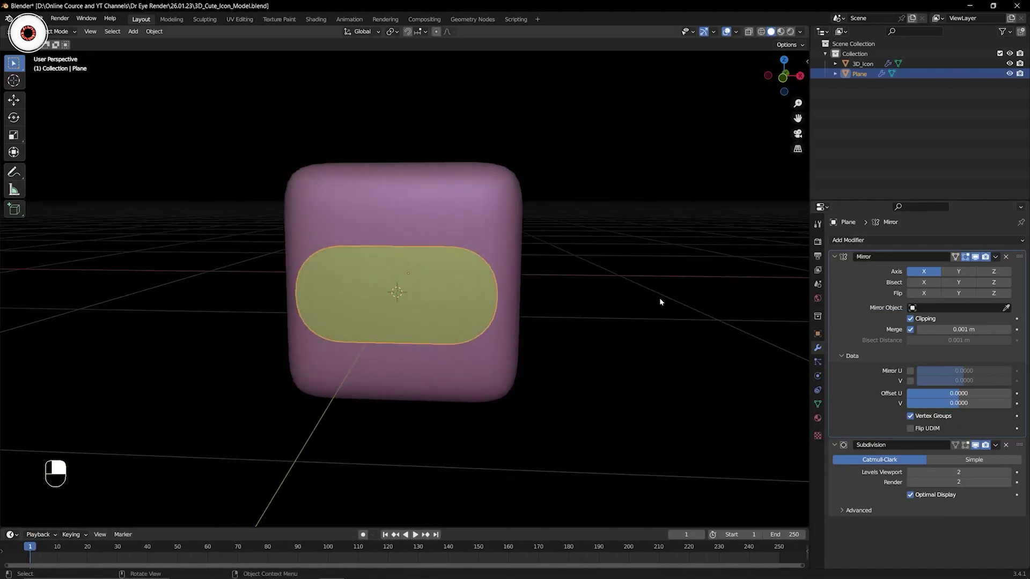
key("KP_1")
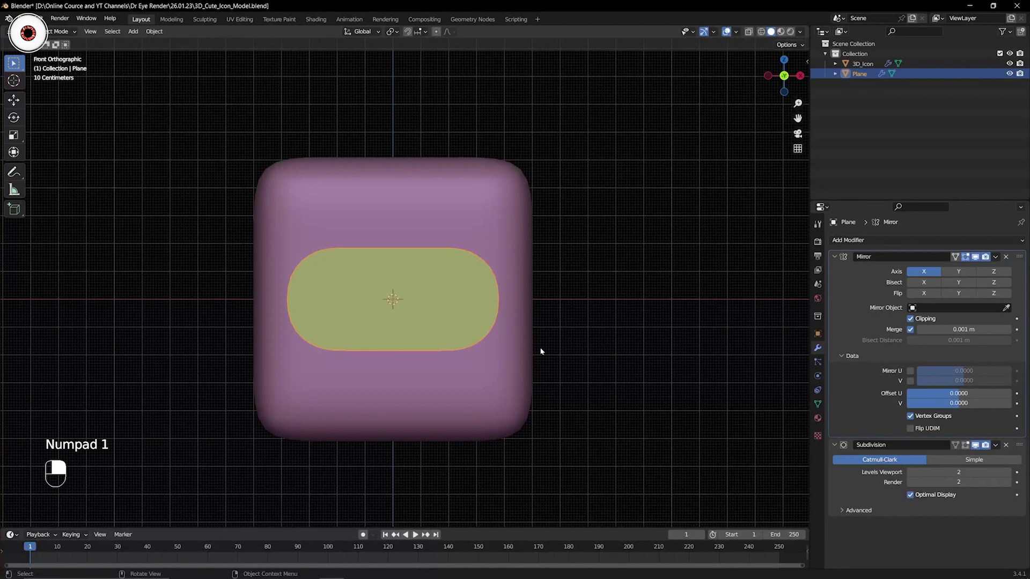
- Switch to PureRef, shrink the reference window, park it over the Outliner, and frame the orange robot in it
key("super")
left_click(356, 569)
right_click_drag(849, 419, 838, 165)
middle_click_drag(839, 164, 797, 208)
middle_click_drag(821, 247, 807, 269)
left_click_drag(673, 335, 809, 335)
left_click_drag(896, 393, 897, 231)
middle_click_drag(930, 189, 940, 225)
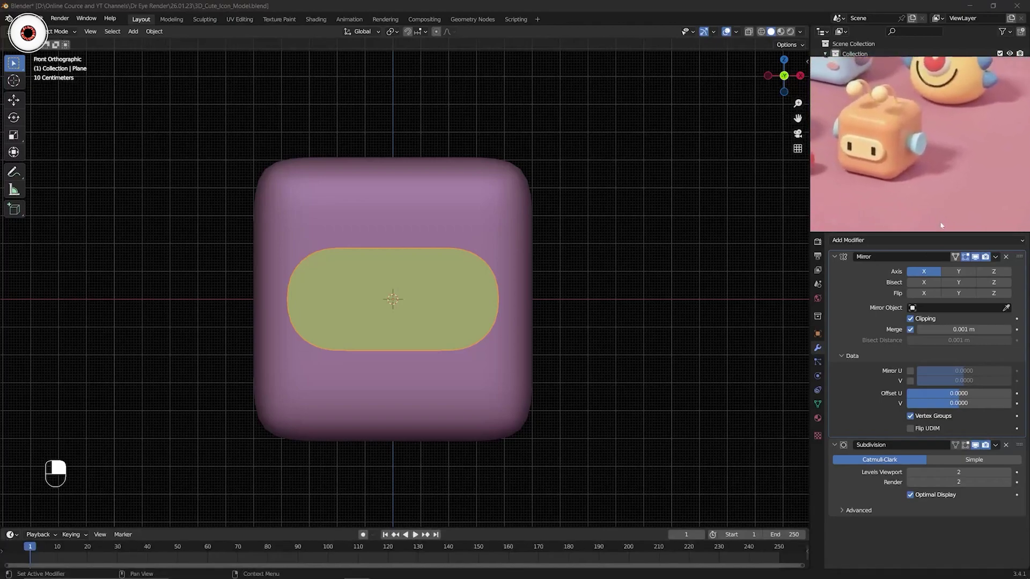
right_click_drag(945, 163, 840, 142)
middle_click_drag(813, 127, 836, 130)
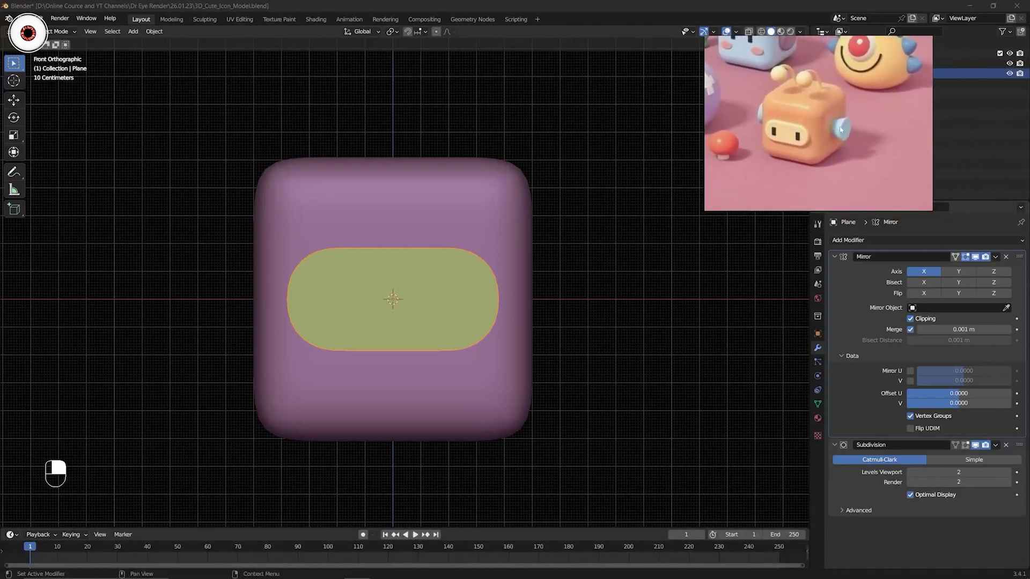
right_click_drag(836, 127, 858, 132)
scroll(858, 132, "up", 3)
middle_click_drag(852, 122, 861, 124)
right_click_drag(862, 124, 937, 105)
- Scale the face plate down slightly along the Z axis in front view
middle_click_drag(665, 174, 577, 188, "shift")
scroll(536, 240, "up", 2)
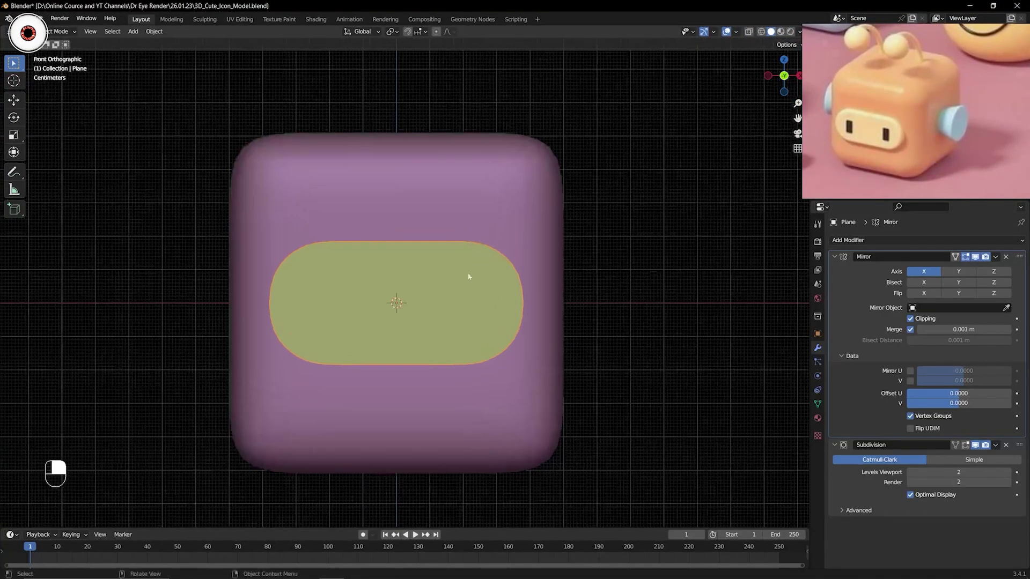
key("s")
key("z")
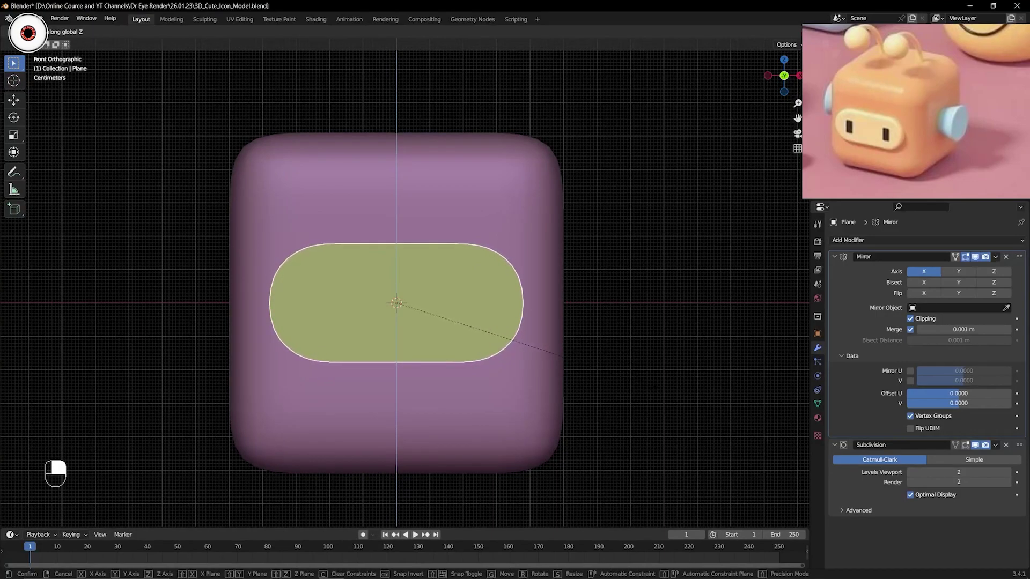
left_click(620, 343)
- Inspect the flattened face plate against the cube in perspective, checking its mesh in Edit Mode and returning to Object Mode
middle_click_drag(620, 344, 507, 321)
middle_click_drag(507, 321, 479, 316, "shift")
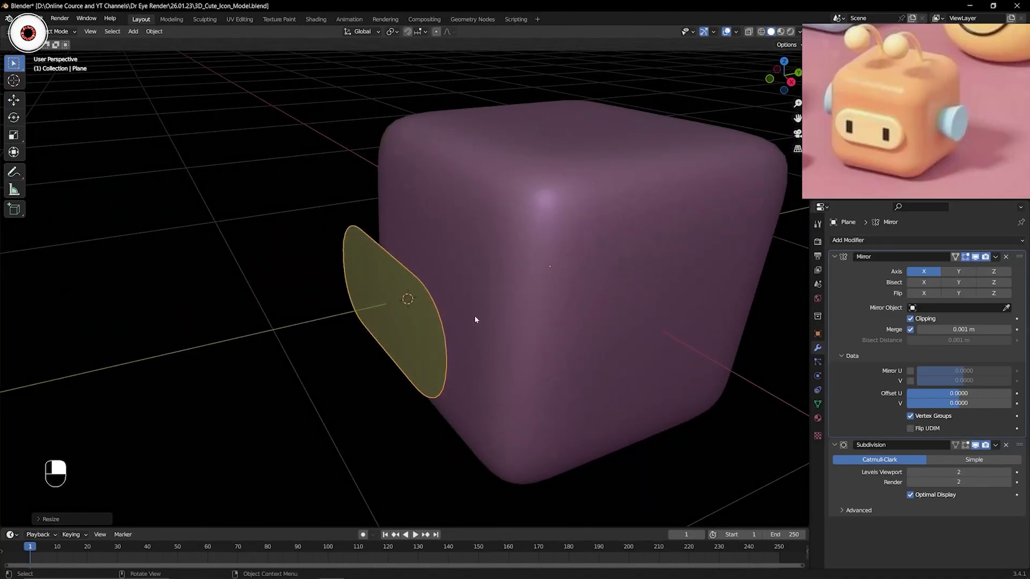
middle_click_drag(485, 309, 453, 282, "shift")
key("Tab")
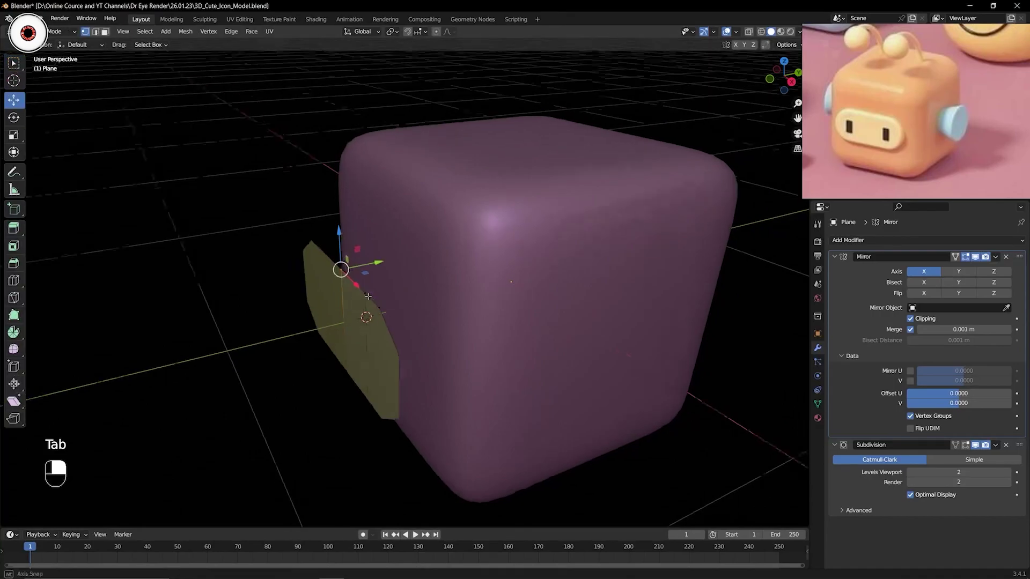
middle_click_drag(366, 297, 703, 175)
key("ctrl+Tab")
left_click(428, 281)
middle_click_drag(431, 274, 479, 246, "shift")
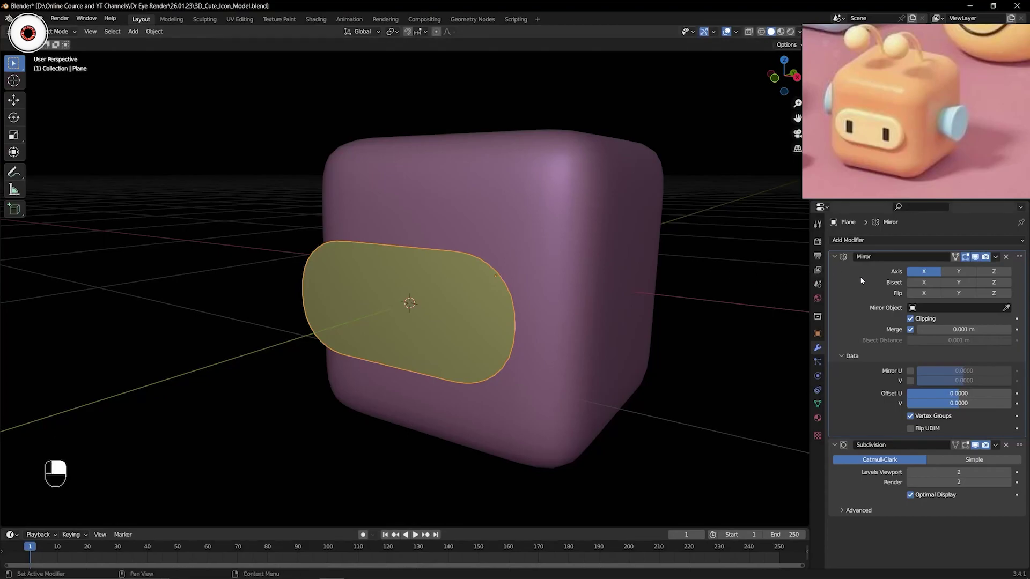
- Try applying the face plate's Mirror modifier, and undo it
left_click(996, 256)
key("ctrl+a")
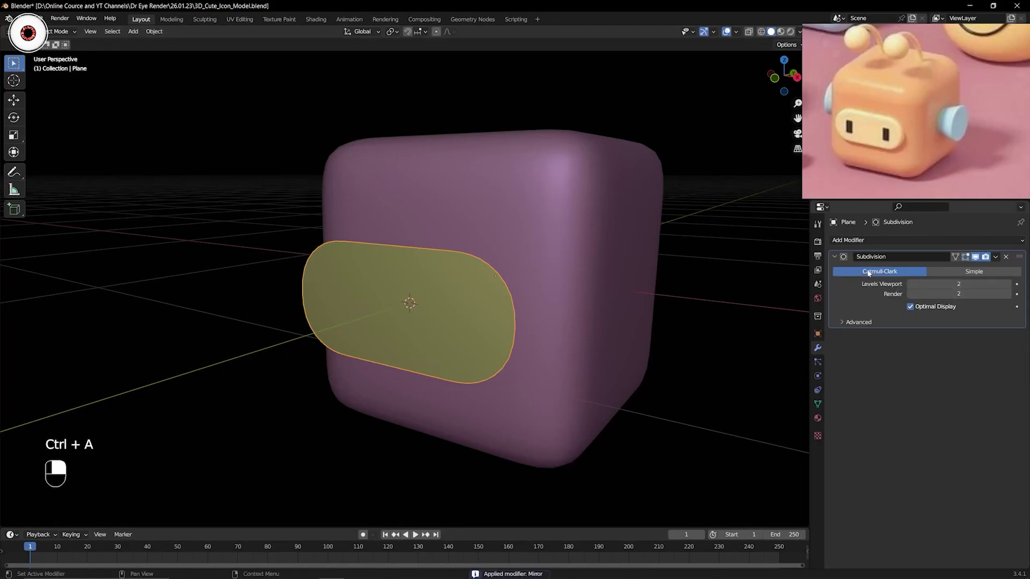
key("ctrl+z")
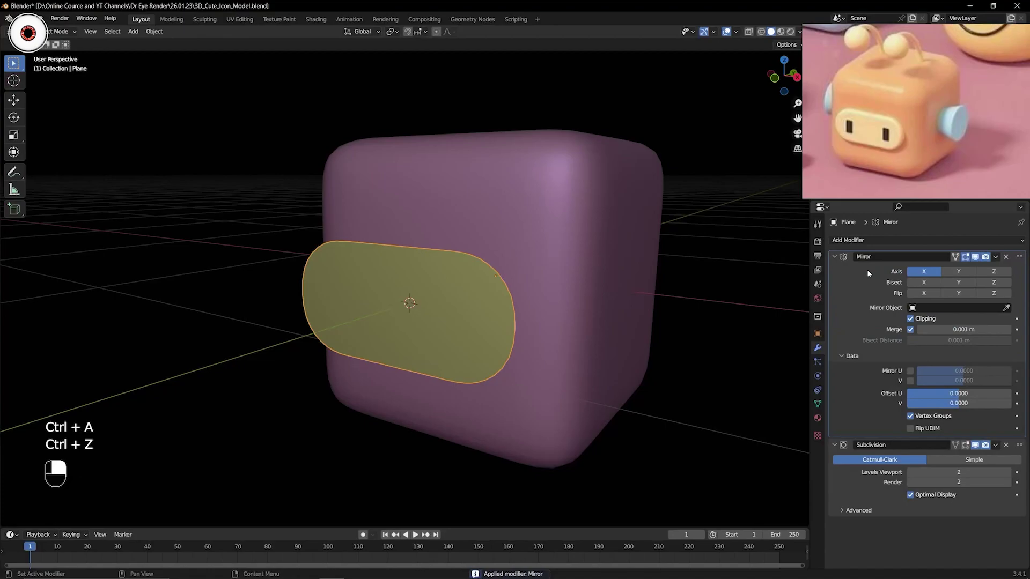
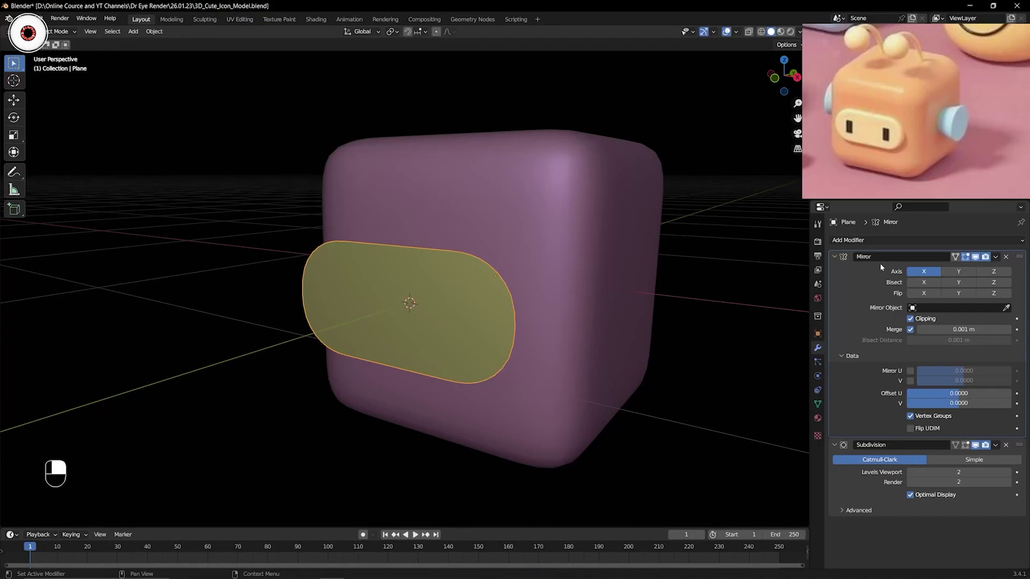
- Apply the Mirror modifier to the face plate
left_click(866, 479)
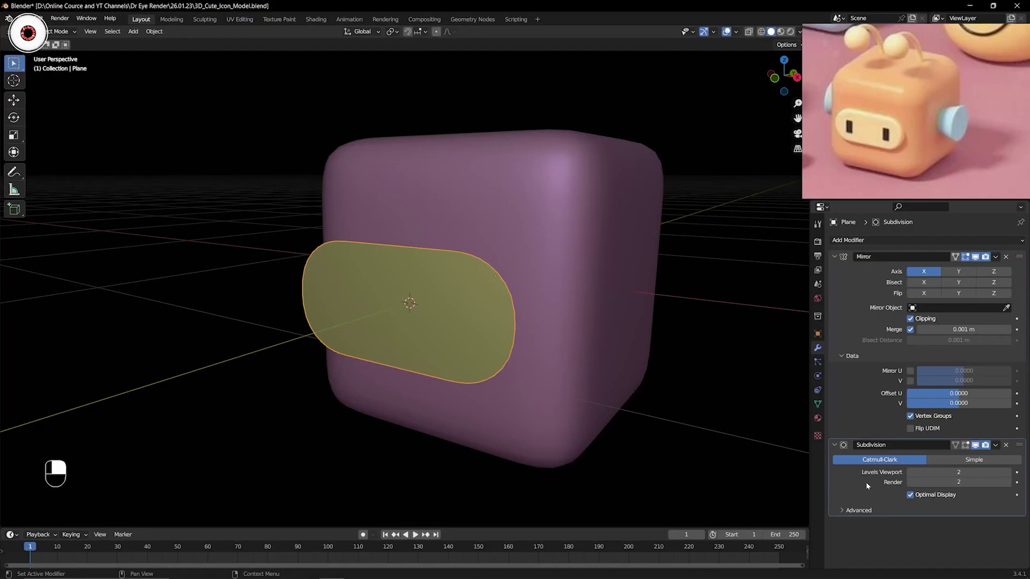
left_click(857, 293)
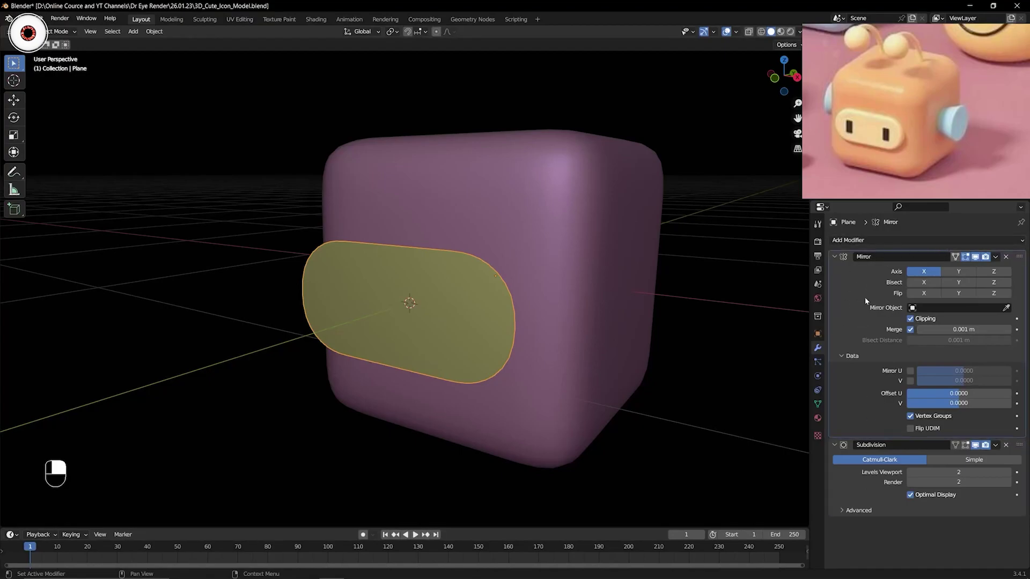
left_click(996, 257)
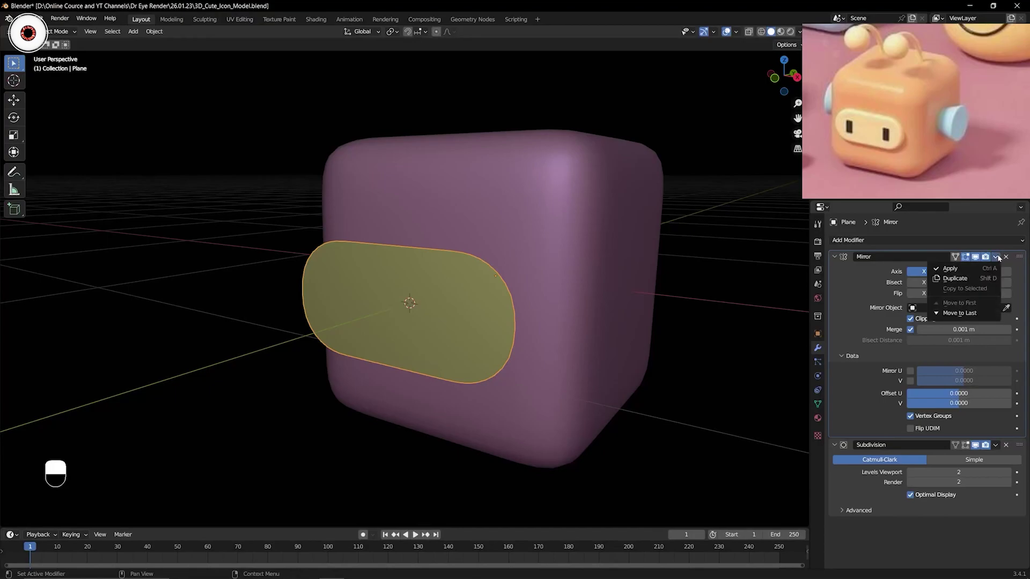
left_click(957, 268)
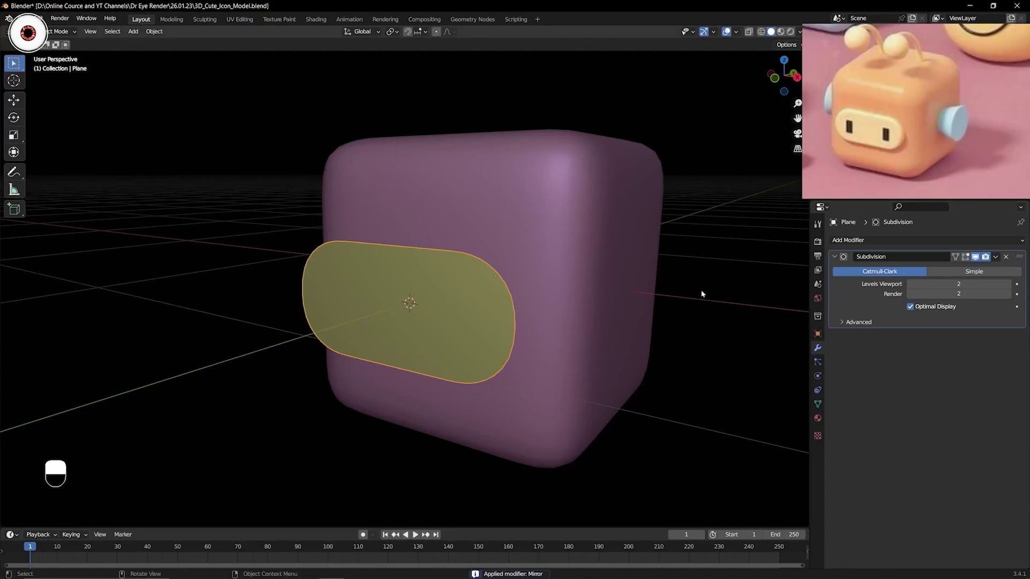
mouse_move(530, 279)
middle_mouse_down()
mouse_move(500, 282)
mouse_move(520, 273)
middle_mouse_up()
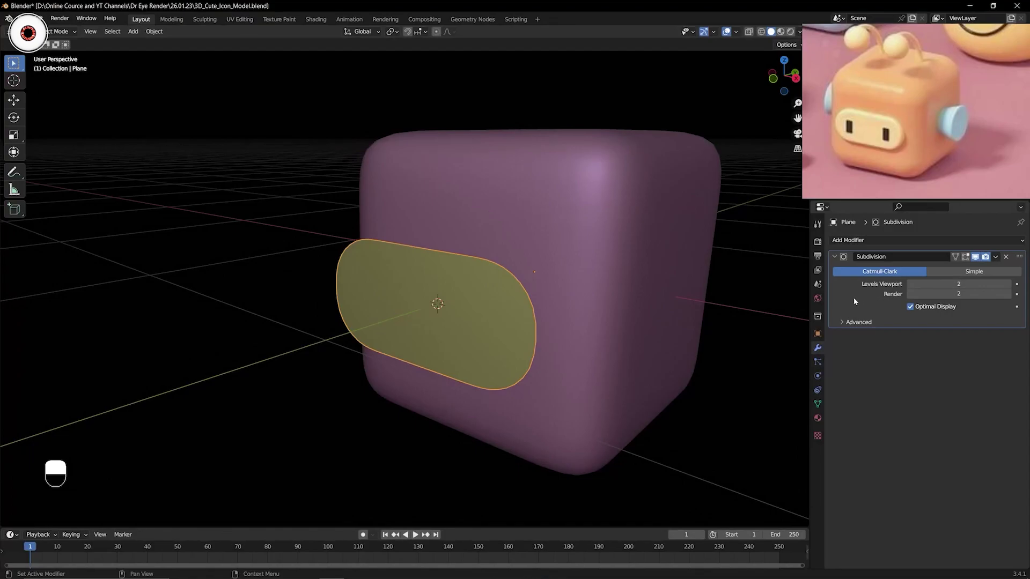
- Turn on the face plate's Subdivision display in Edit Mode and on cage to match the cube's modifier, and save the file
left_click(608, 259)
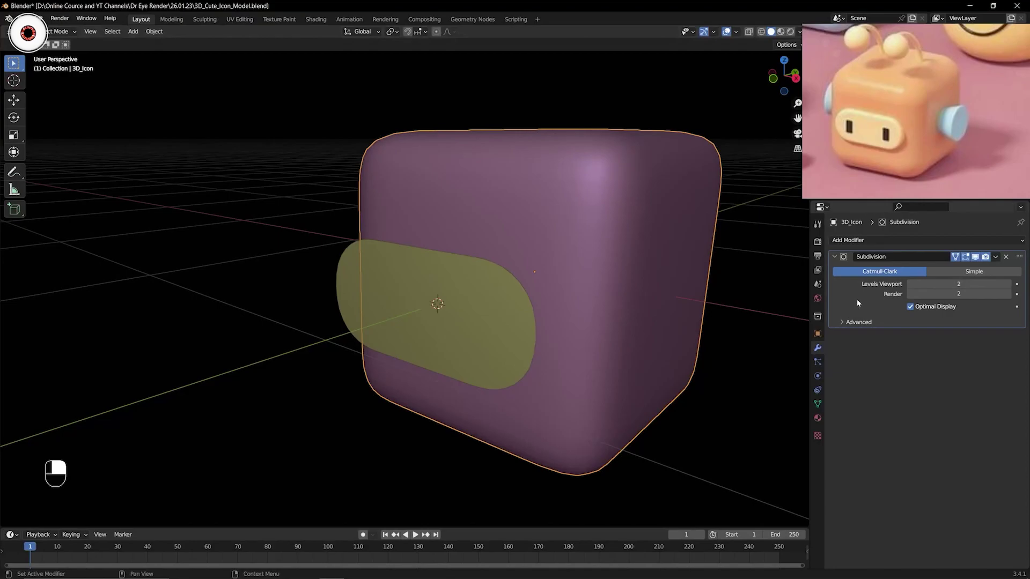
left_click(497, 307)
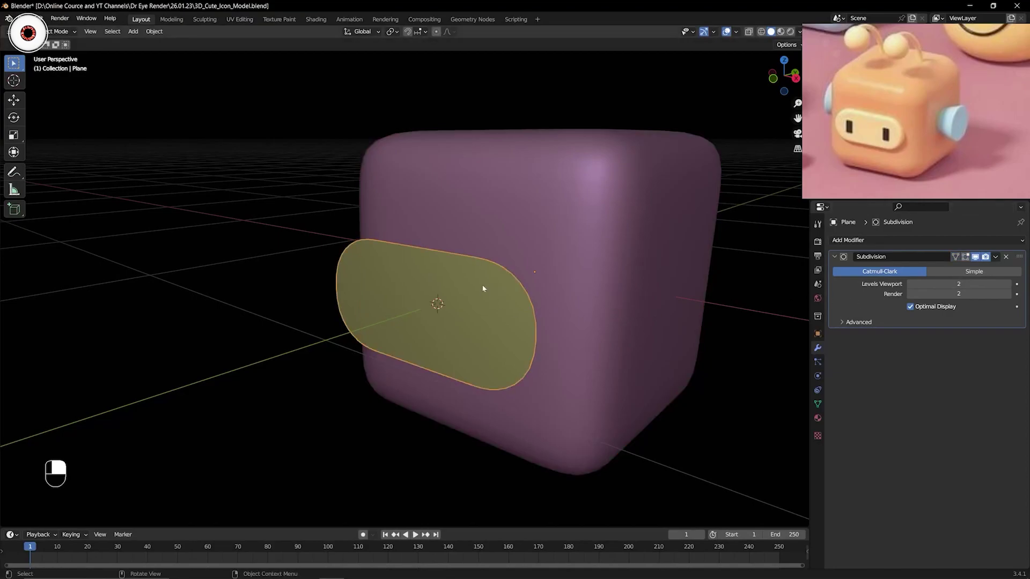
key("Tab")
key("ctrl+Tab")
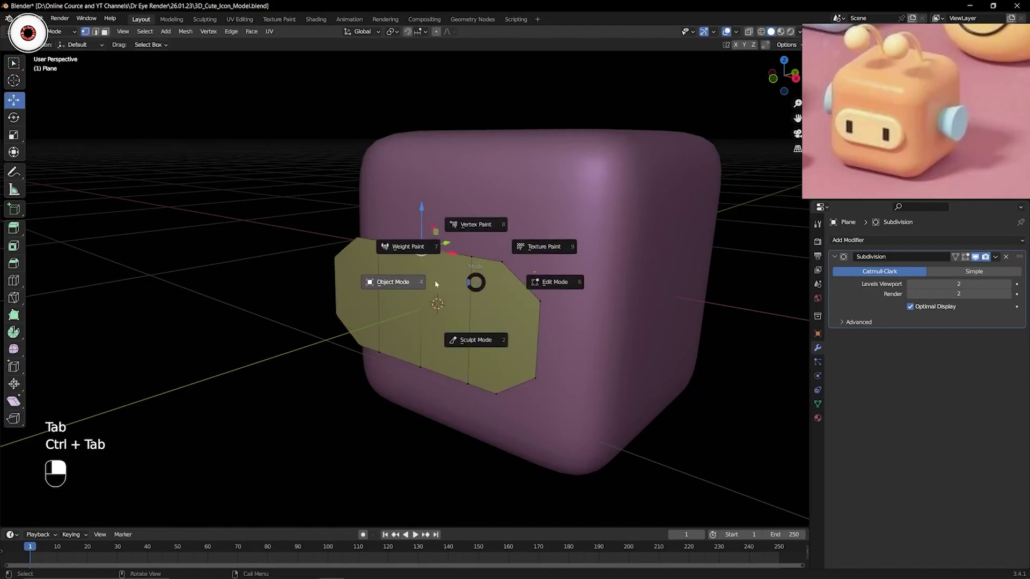
left_click(498, 276)
middle_click_drag(498, 276, 479, 286)
scroll(479, 287, "up", 2)
key("Tab")
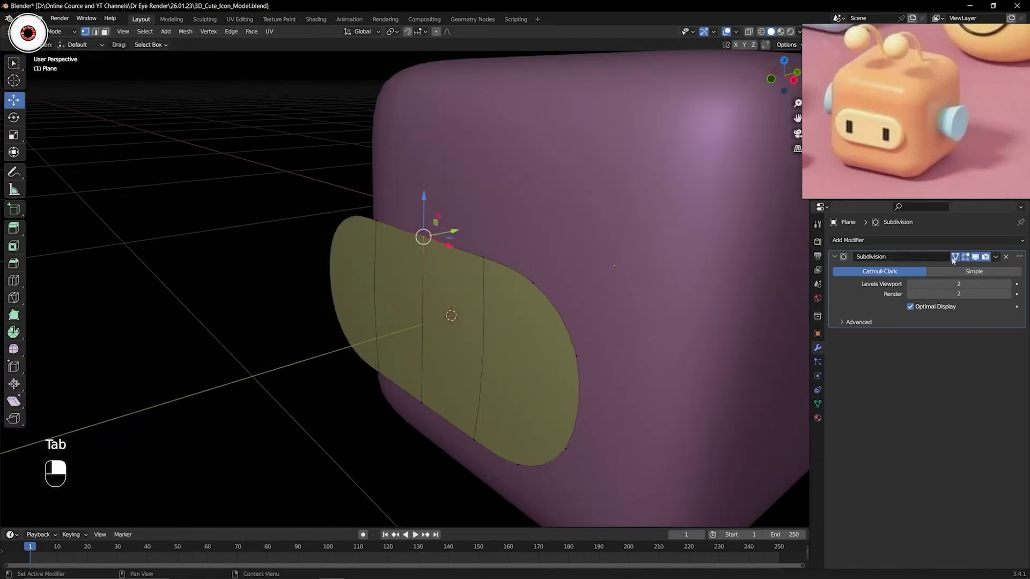
middle_click_drag(666, 260, 604, 251, "shift")
key("ctrl+s")
- Extrude all faces of the face plate along the Y axis toward the cube to give it thickness
key("ctrl+Tab")
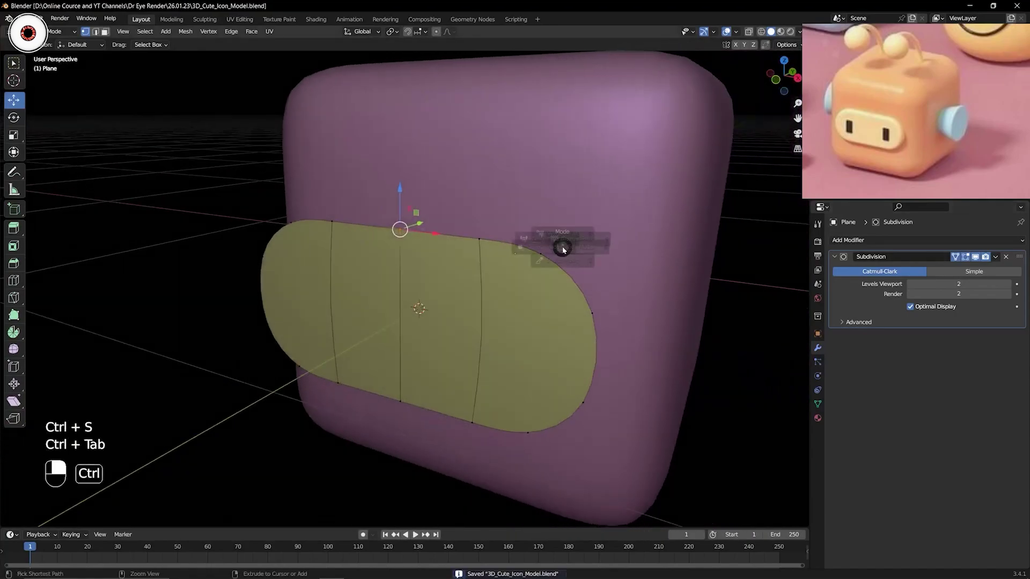
left_click(491, 246)
middle_click_drag(487, 251, 427, 243, "shift")
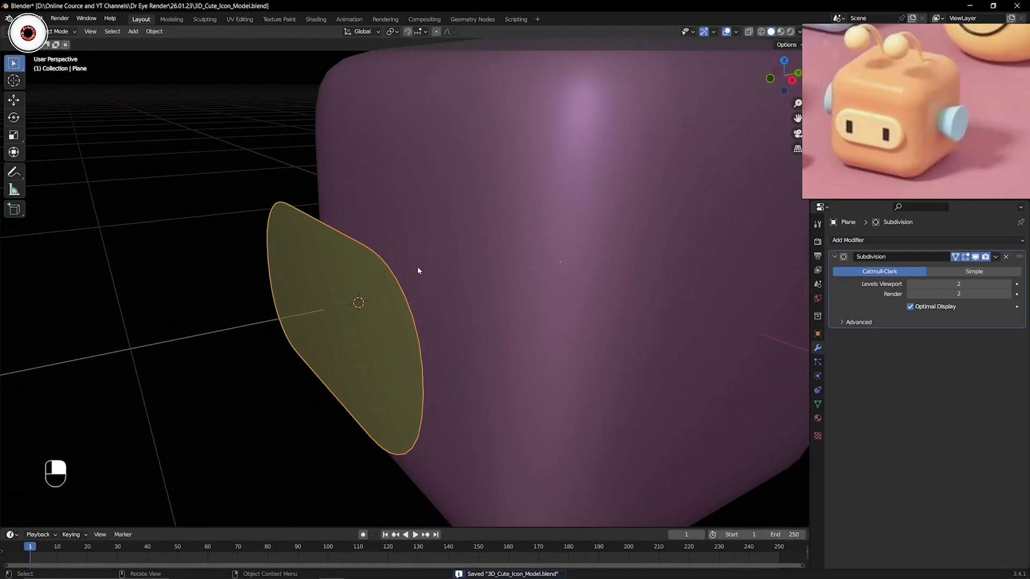
key("Tab")
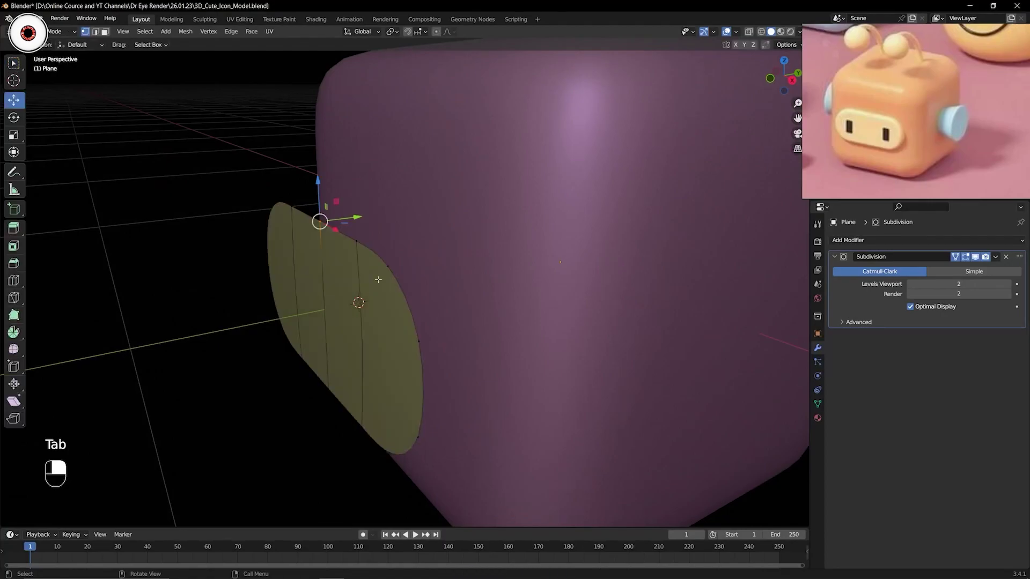
middle_click_drag(365, 287, 375, 290)
key("3")
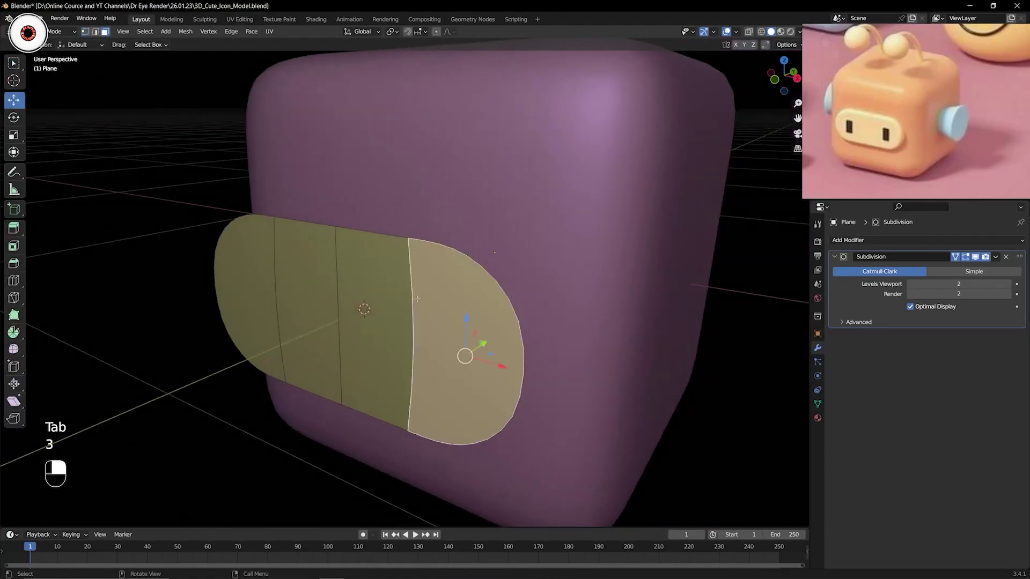
key("a")
middle_click_drag(451, 290, 529, 316)
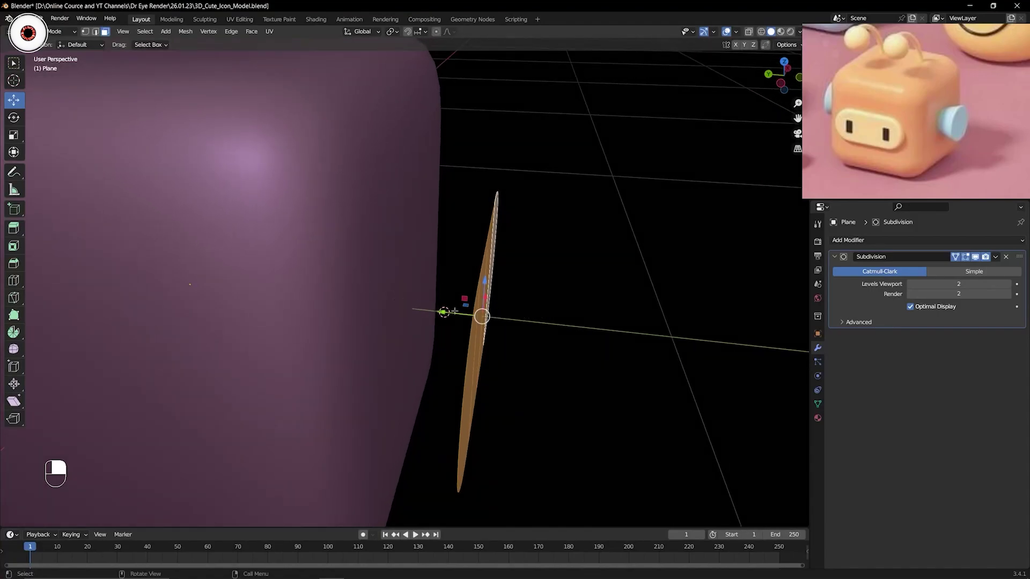
key("e")
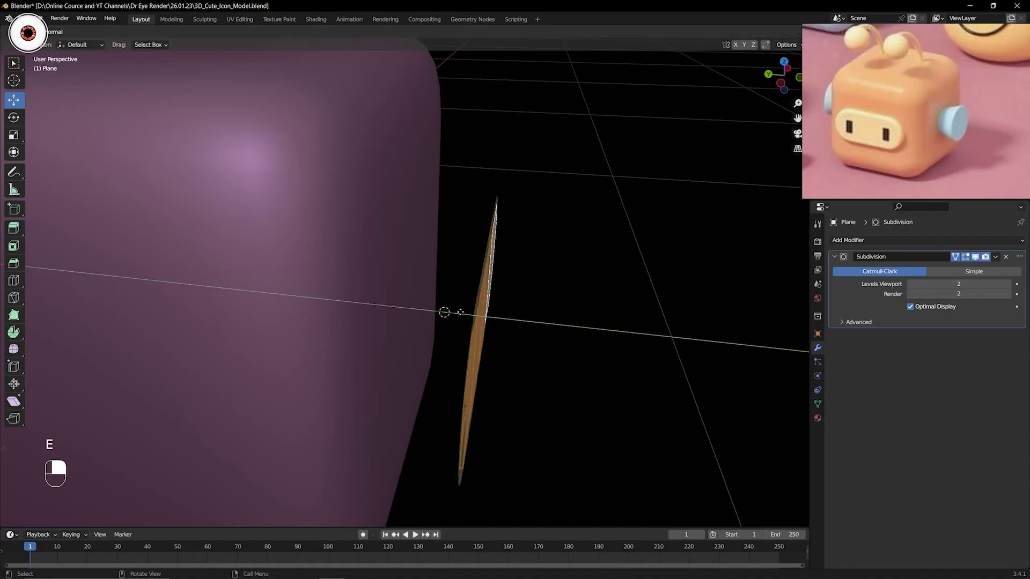
right_click(460, 312)
mouse_move(472, 270)
middle_mouse_down()
mouse_move(429, 235)
mouse_move(477, 260)
middle_mouse_up()
left_click_drag(447, 307, 396, 318)
- Hide the face plate's Subdivision in the viewport, adjust the extrusion depth along the Y axis, and return to Object Mode
left_click(975, 257)
mouse_move(620, 256)
middle_mouse_down()
mouse_move(579, 246)
mouse_move(632, 254)
mouse_move(625, 260)
middle_mouse_up()
left_click_drag(400, 307, 398, 325)
middle_click_drag(568, 245, 574, 269)
key("ctrl+Tab")
left_click(339, 245)
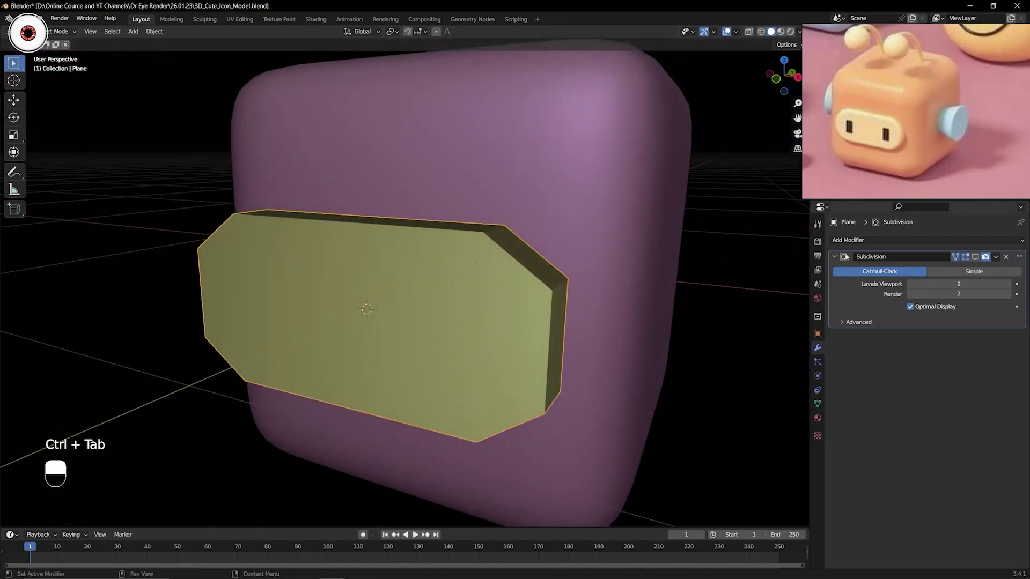
- Compare the extruded face plate's shape with its Subdivision shown and hidden in the viewport against the reference image
left_click(975, 256)
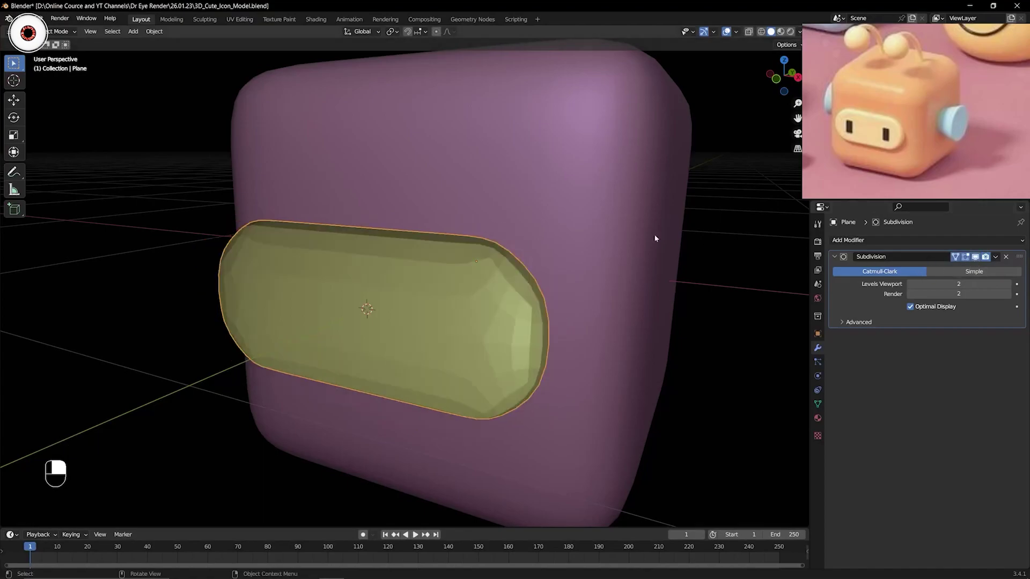
middle_click_drag(503, 219, 597, 237)
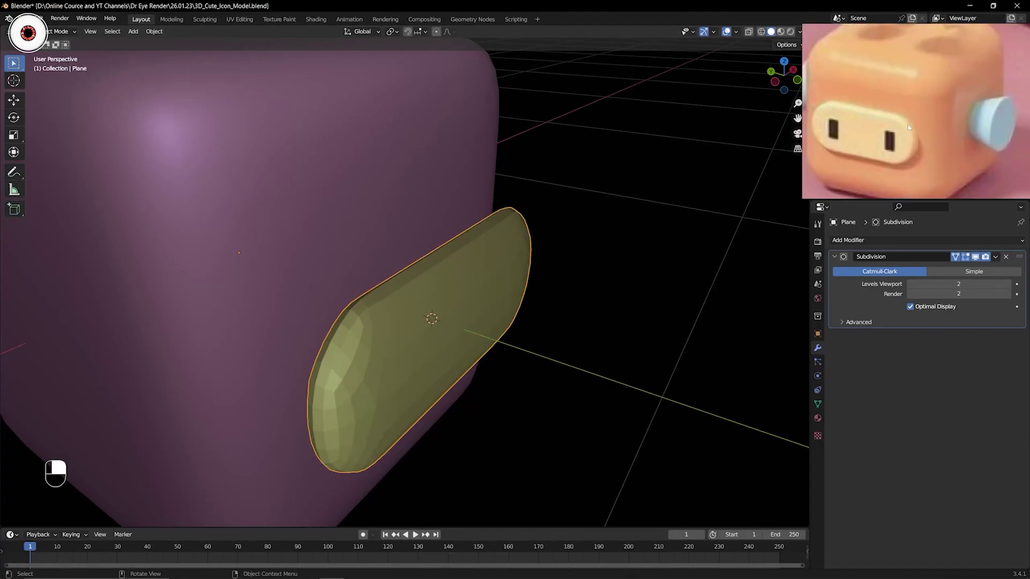
middle_click_drag(481, 304, 458, 286)
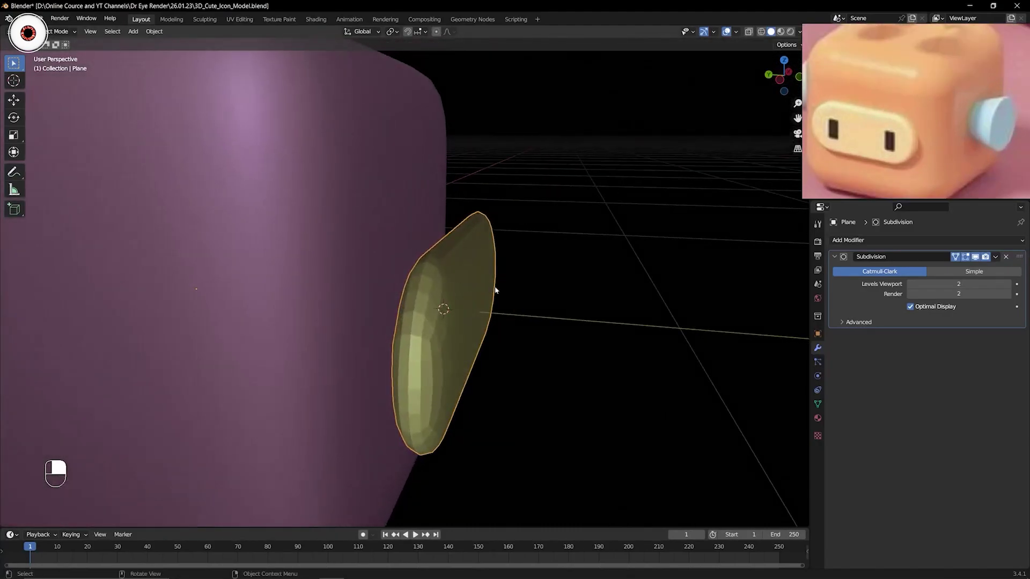
left_click(975, 256)
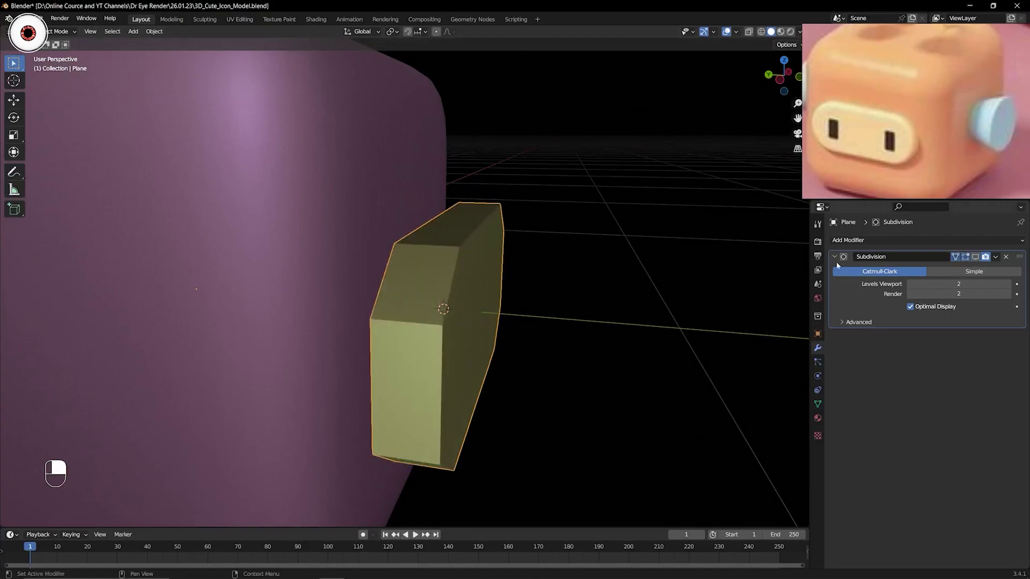
left_click(976, 257)
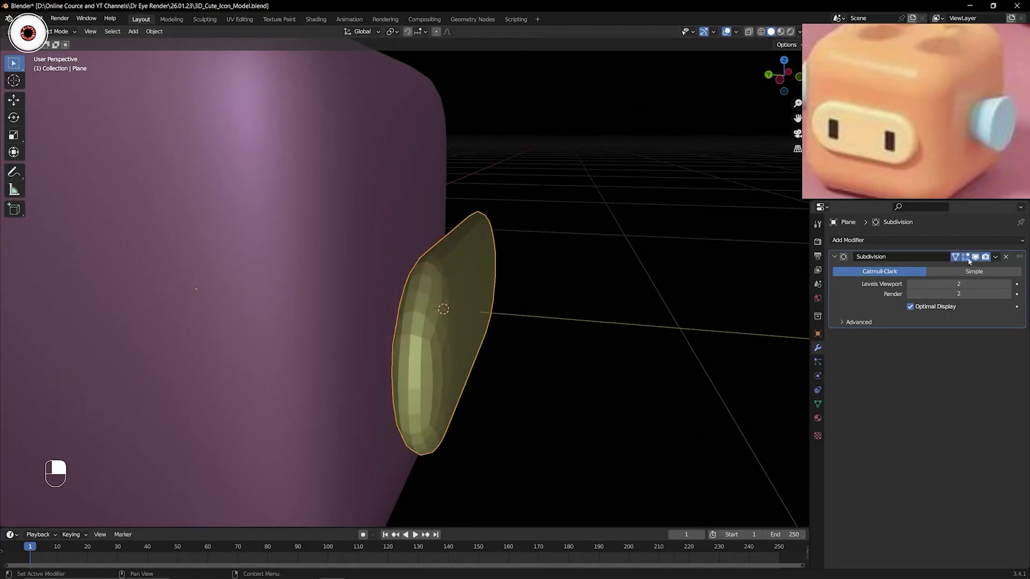
middle_click_drag(451, 262, 440, 268)
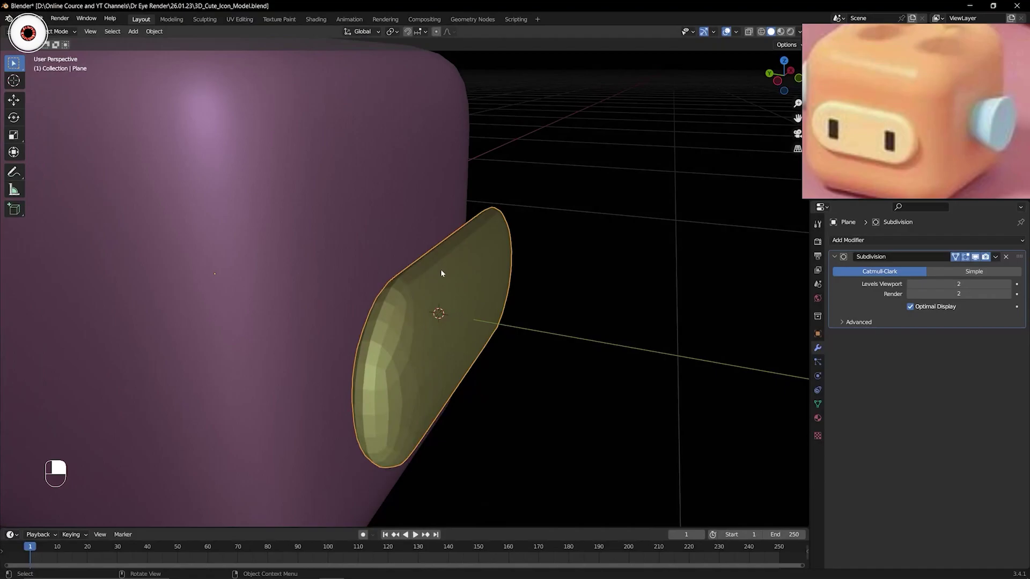
left_click(974, 258)
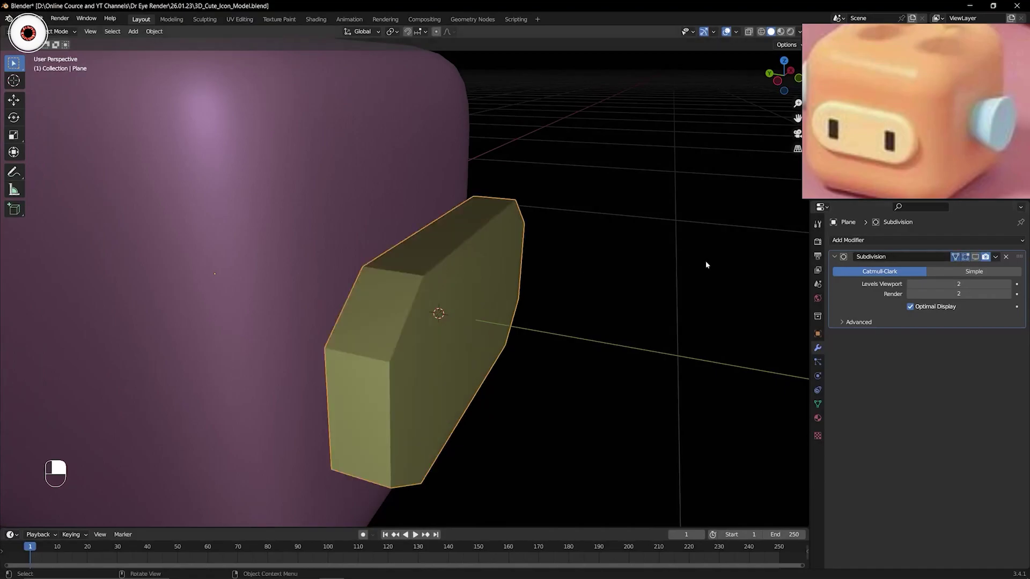
- Save the file and add three evenly spaced loop cuts around the face plate's side thickness in Edit Mode
key("Tab")
key("alt+a")
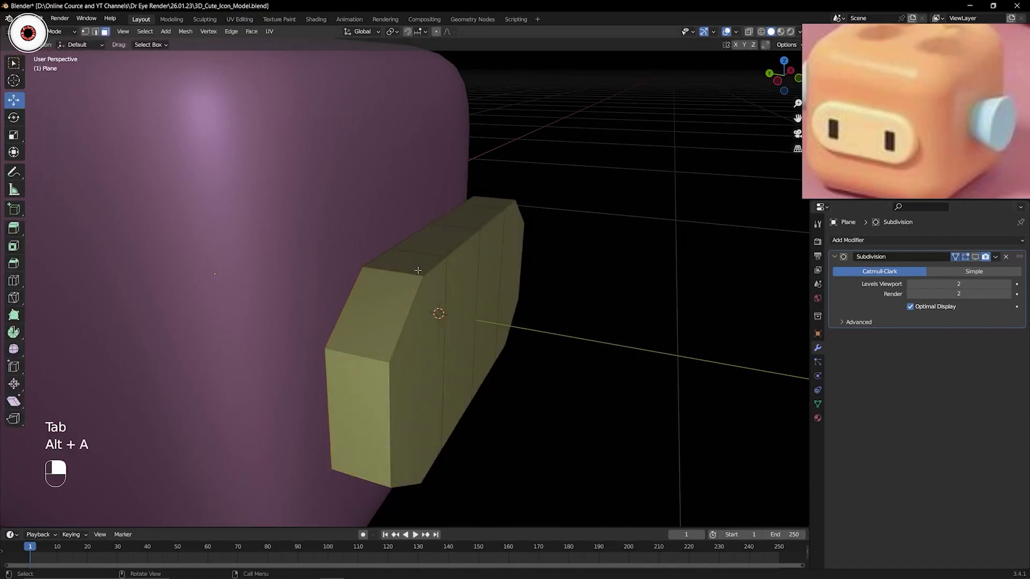
middle_click_drag(451, 277, 432, 277)
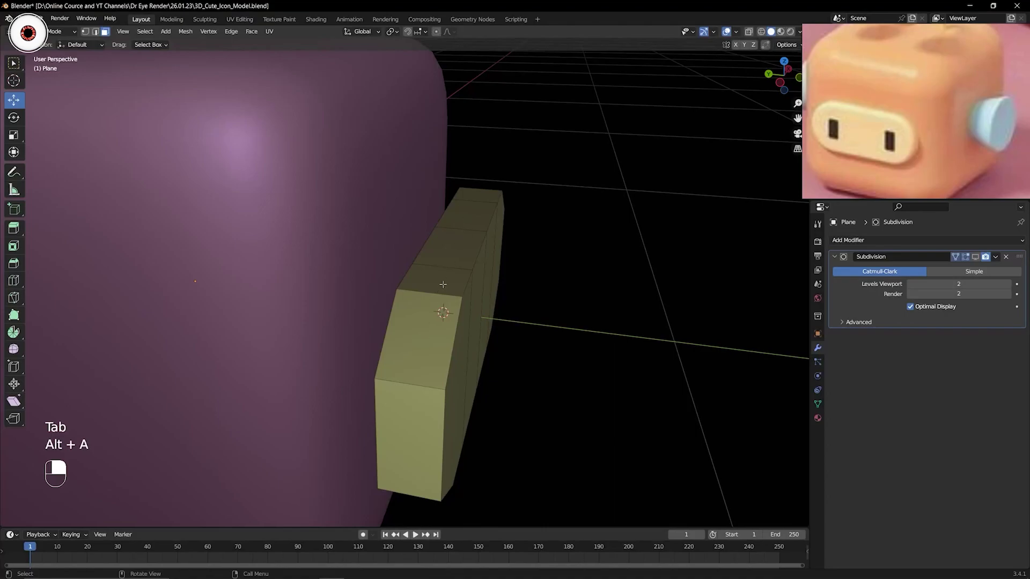
middle_click_drag(415, 329, 403, 286)
key("ctrl+s")
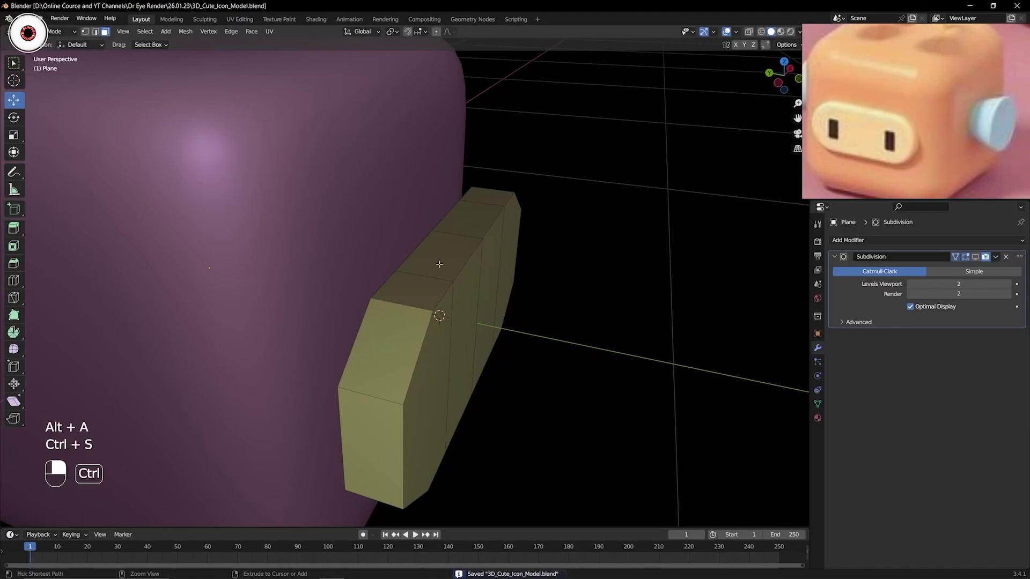
key("ctrl+r")
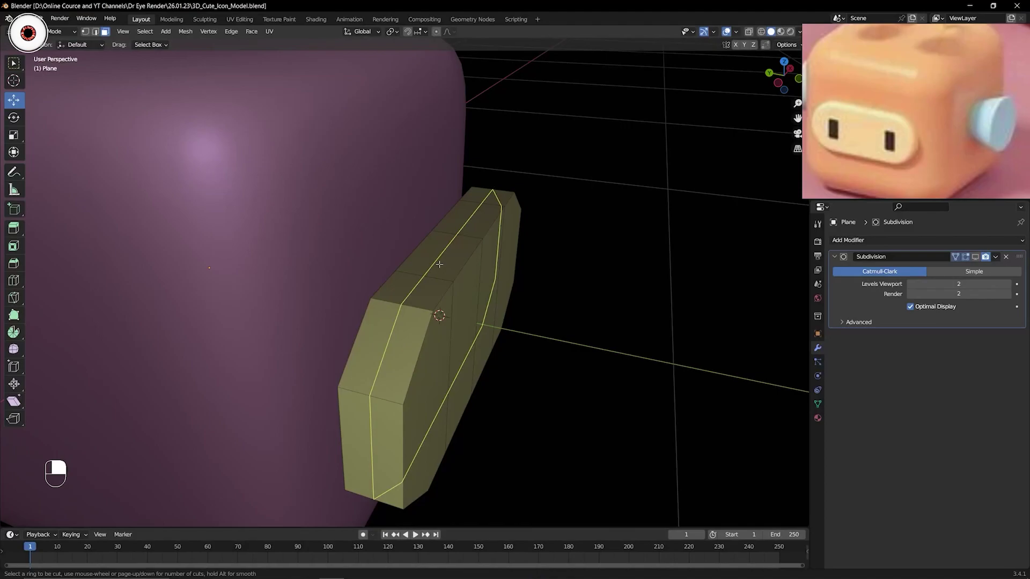
scroll(439, 264, "up", 2)
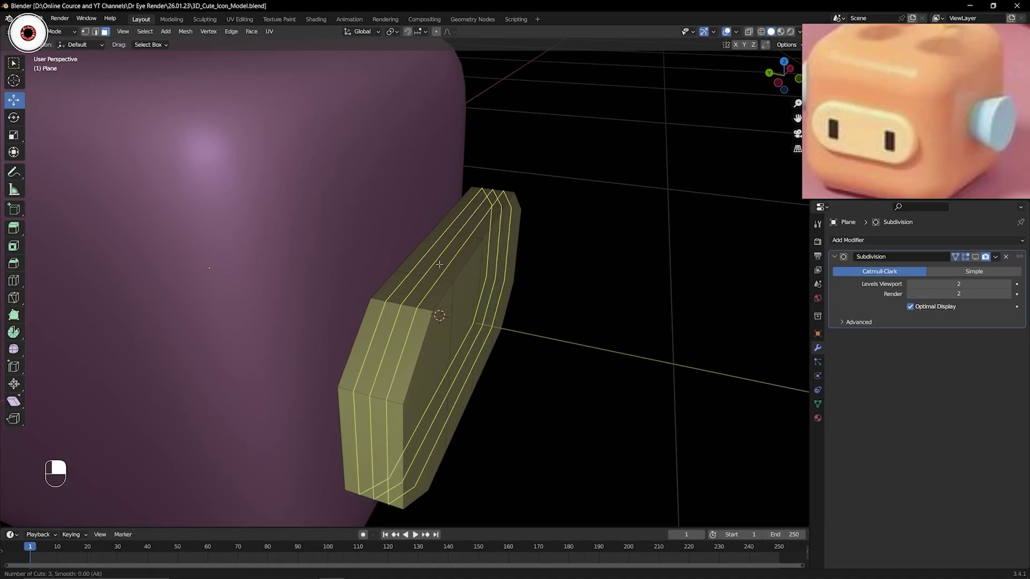
key("KP_Enter")
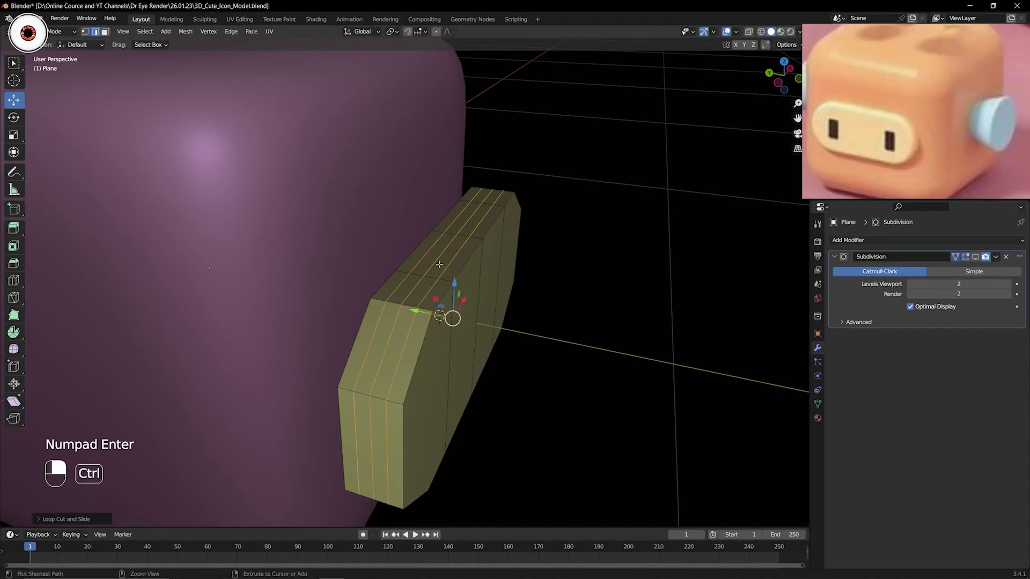
- Return to Object Mode and turn on the wireframe overlay to examine the face plate's new edge loops
key("ctrl+Tab")
left_click(410, 260)
key("Tab")
key("alt+a")
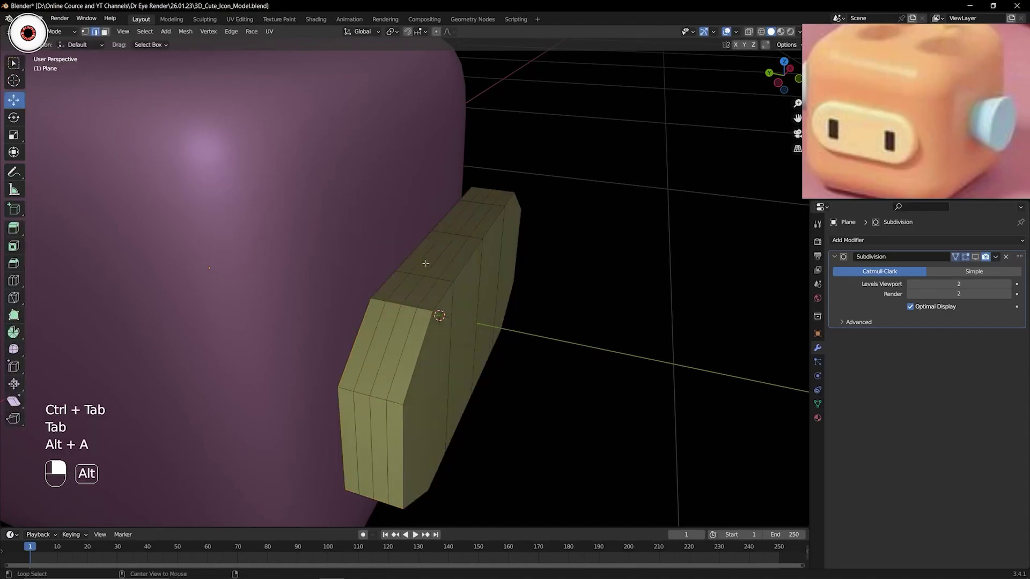
key("ctrl+Tab")
left_click(420, 248)
left_click(737, 32)
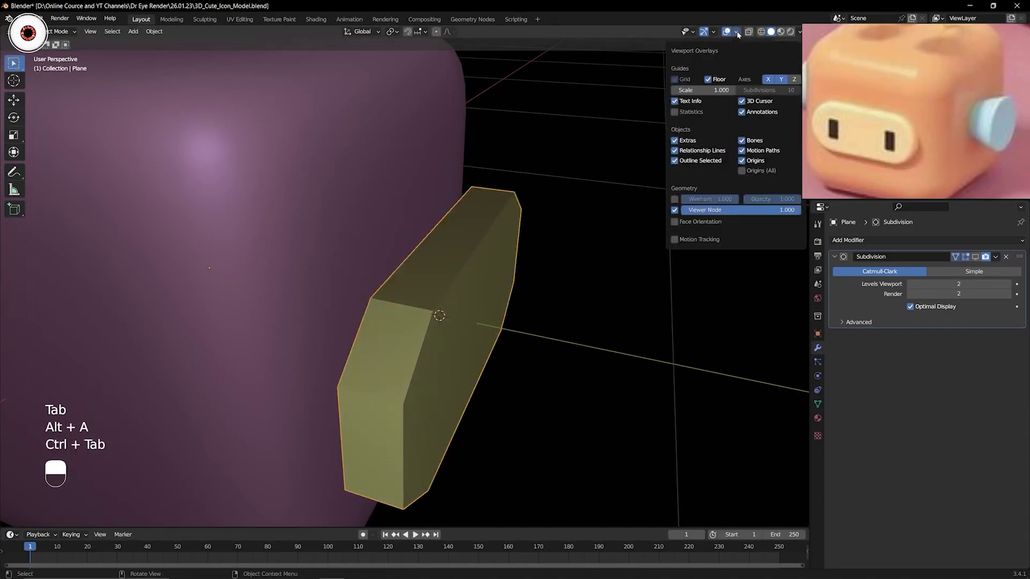
left_click(674, 199)
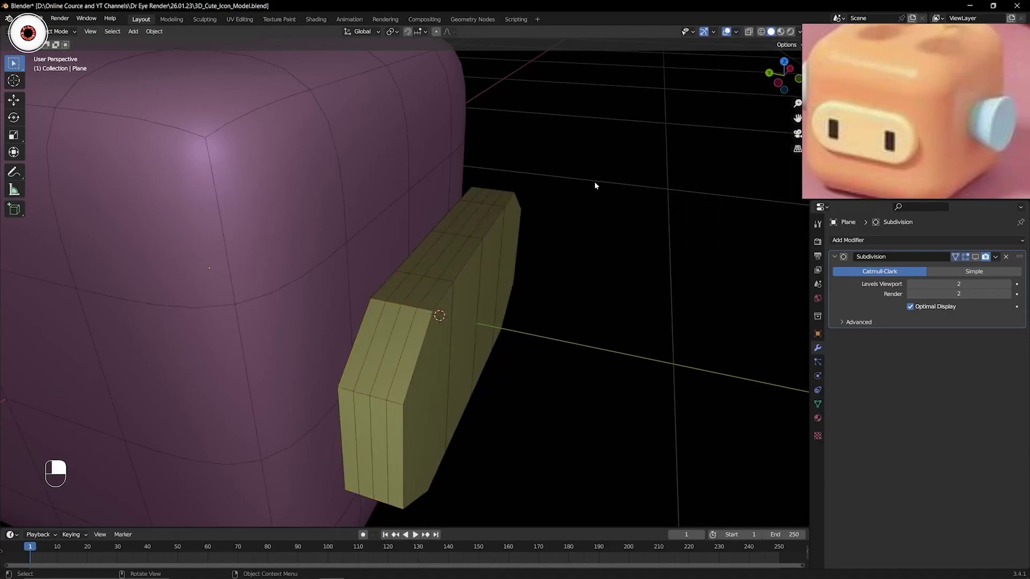
middle_click_drag(594, 181, 569, 164)
scroll(569, 164, "down", 5)
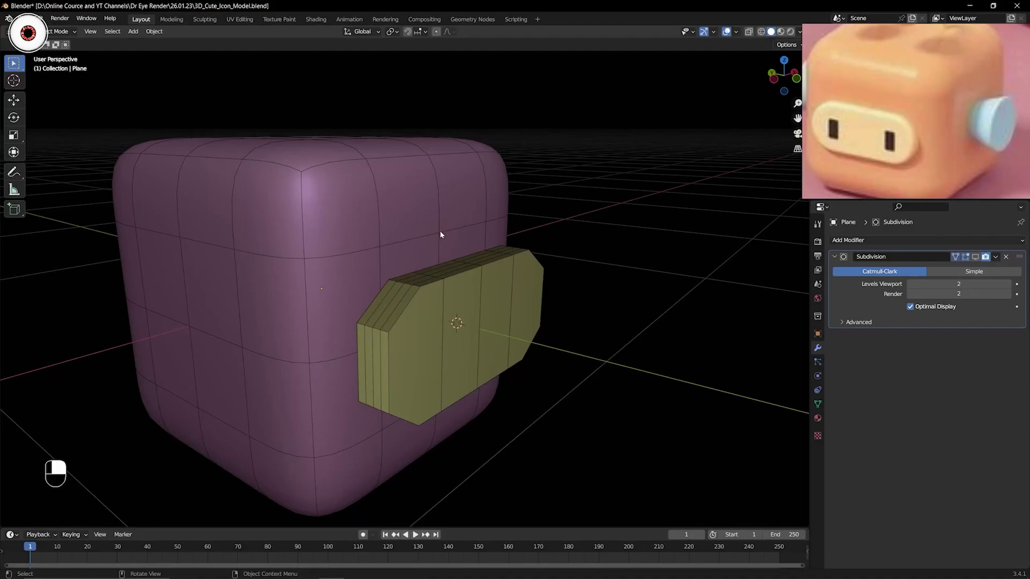
middle_click_drag(462, 229, 483, 229, "shift")
scroll(521, 230, "up", 1)
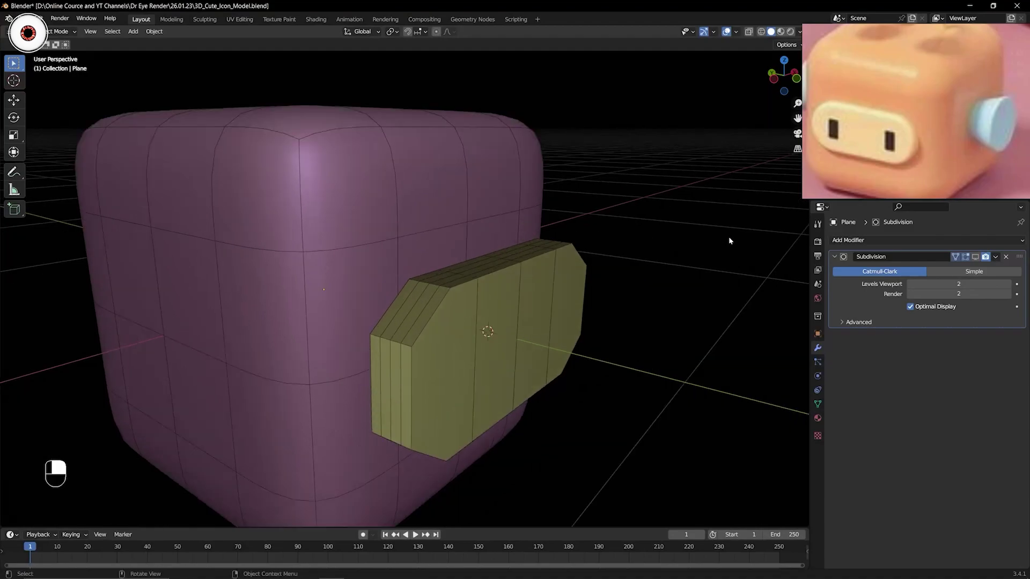
- Show the face plate's Subdivision in the viewport again and turn off the wireframe overlay
left_click(965, 257)
middle_click_drag(644, 226, 563, 219)
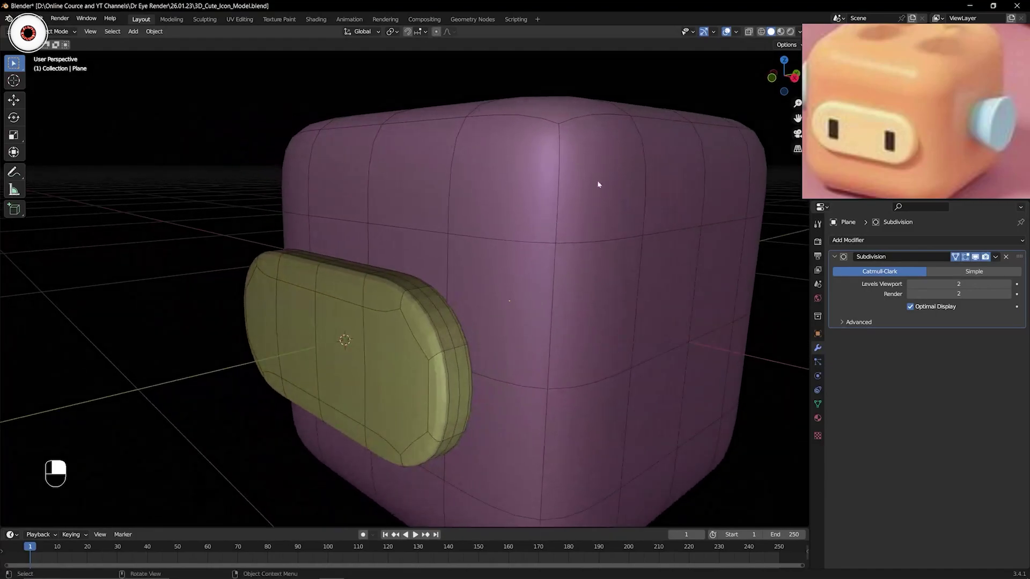
left_click(736, 31)
left_click(736, 31)
left_click(677, 199)
middle_click_drag(463, 203, 439, 154, "shift")
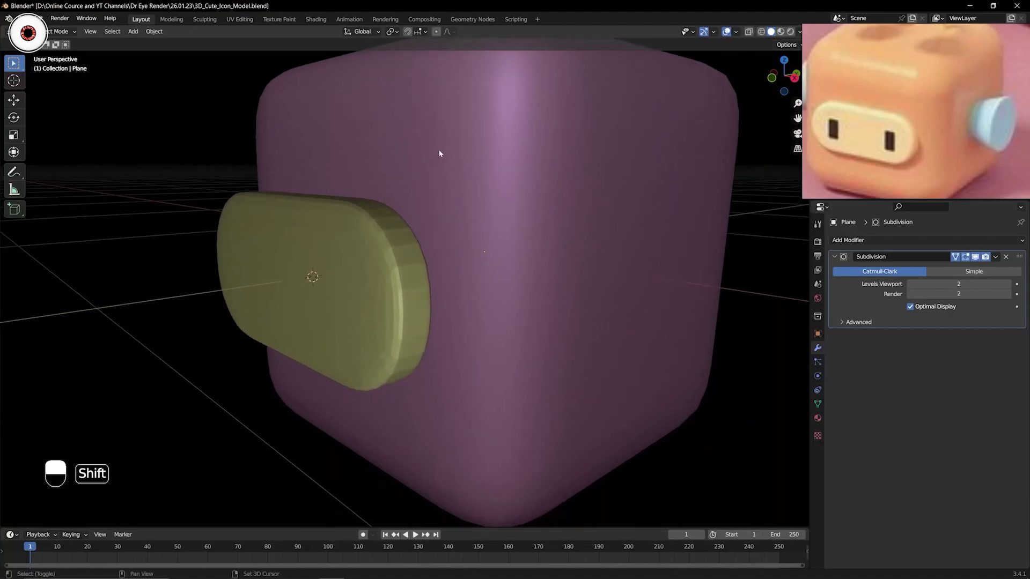
- Shade the face plate smooth and check its rounded edges against the cube
middle_click_drag(405, 239, 446, 245)
scroll(441, 253, "up", 2)
left_click(450, 244)
scroll(450, 243, "down", 3)
scroll(424, 252, "up", 1)
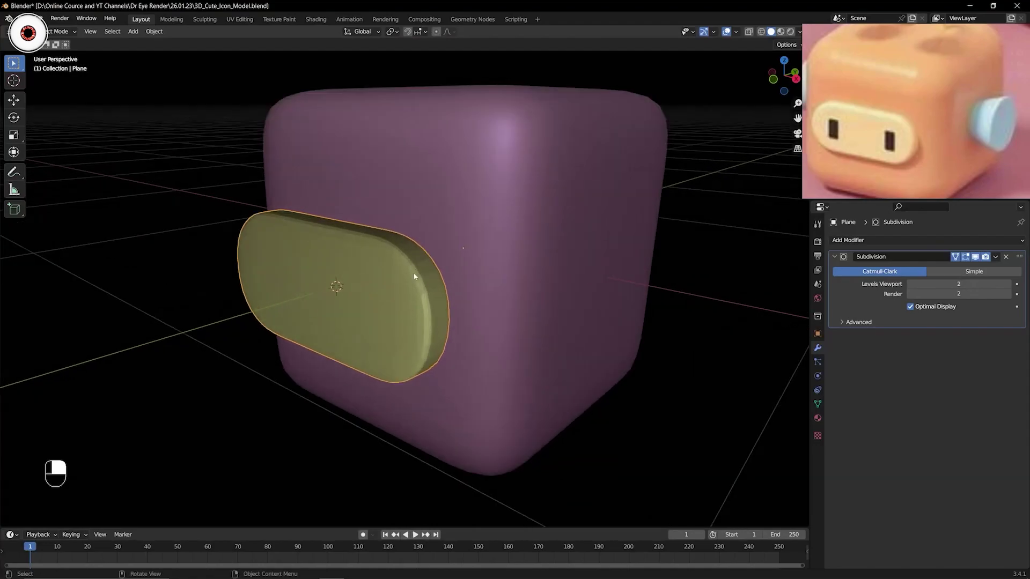
scroll(400, 267, "up", 1)
right_click(405, 264)
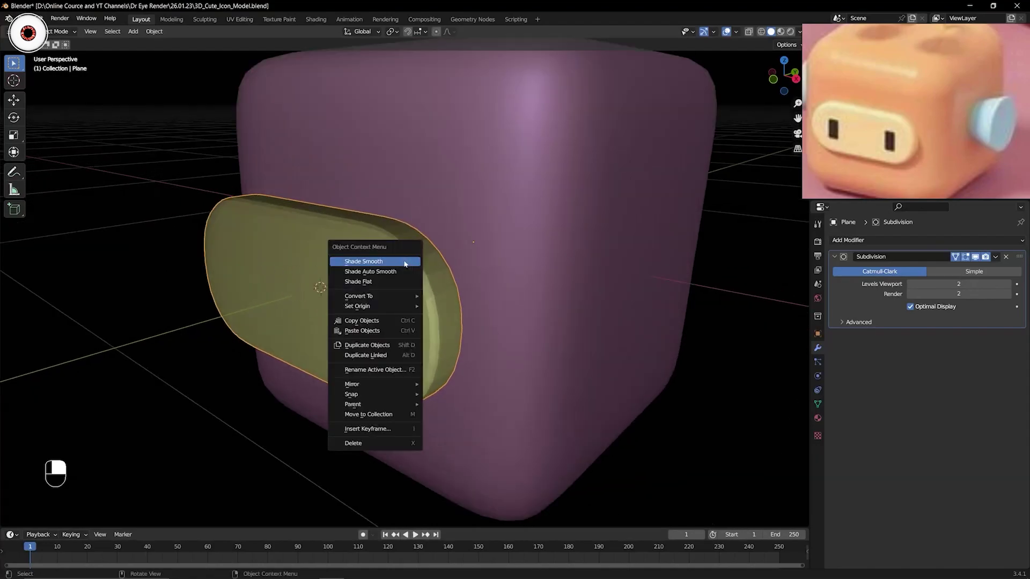
left_click(391, 261)
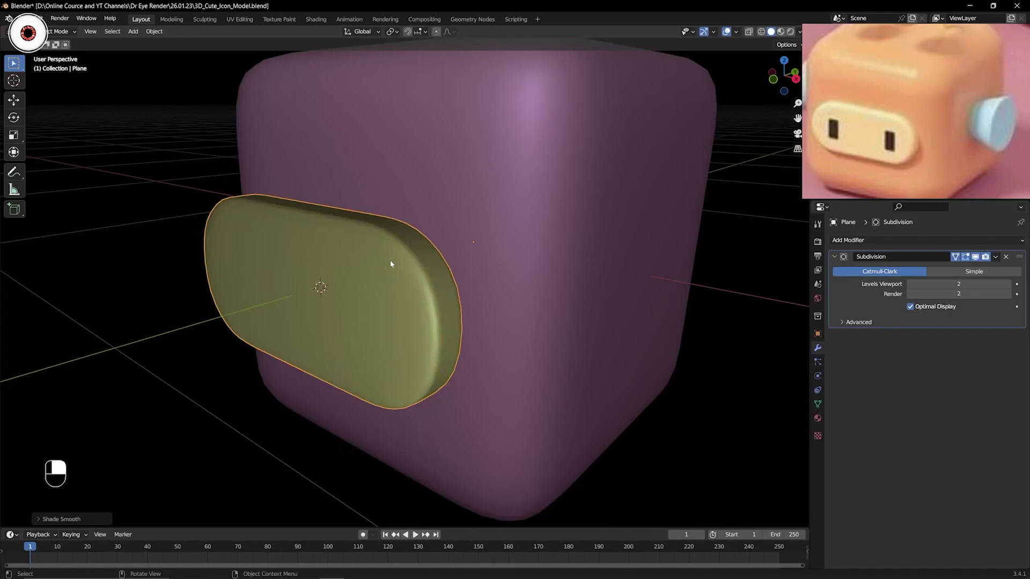
key("KP_4")
key("KP_1")
middle_click_drag(390, 260, 395, 285)
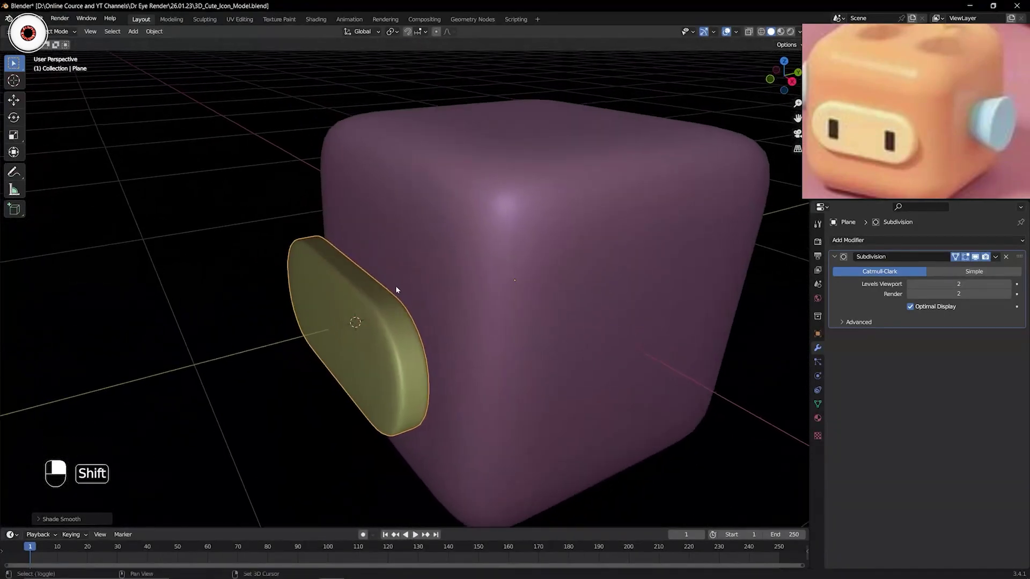
- Move the face plate along Y toward the cube's front so that it sits closer against it
scroll(364, 278, "up", 3)
scroll(368, 317, "down", 2)
middle_click_drag(368, 317, 367, 293)
left_click(430, 246)
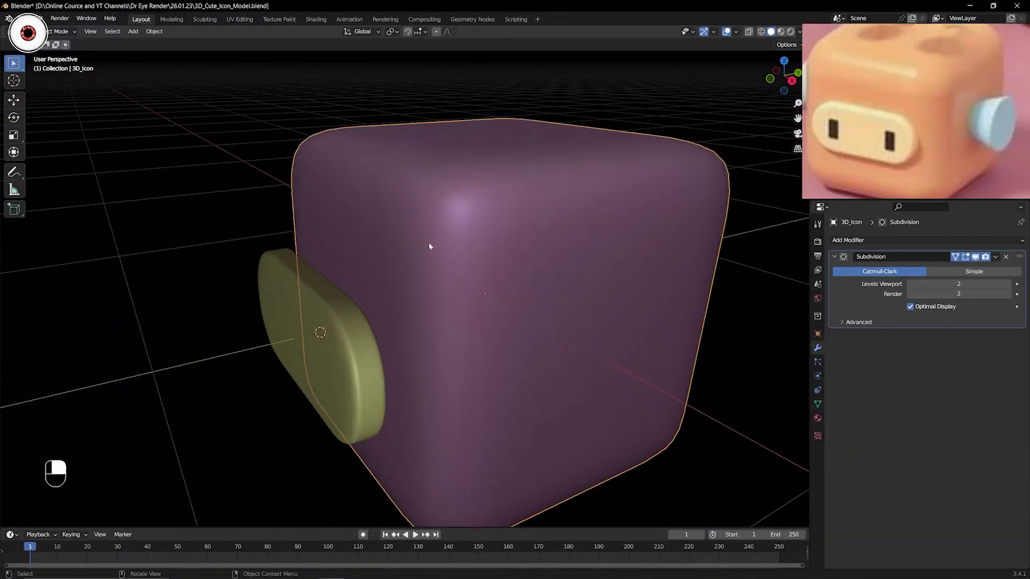
left_click(328, 321)
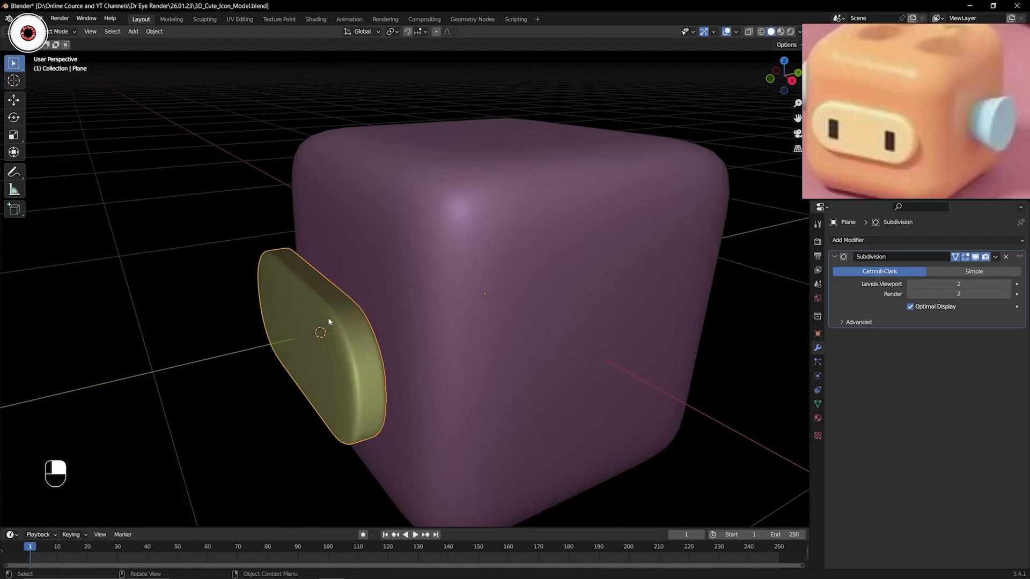
left_click(14, 101)
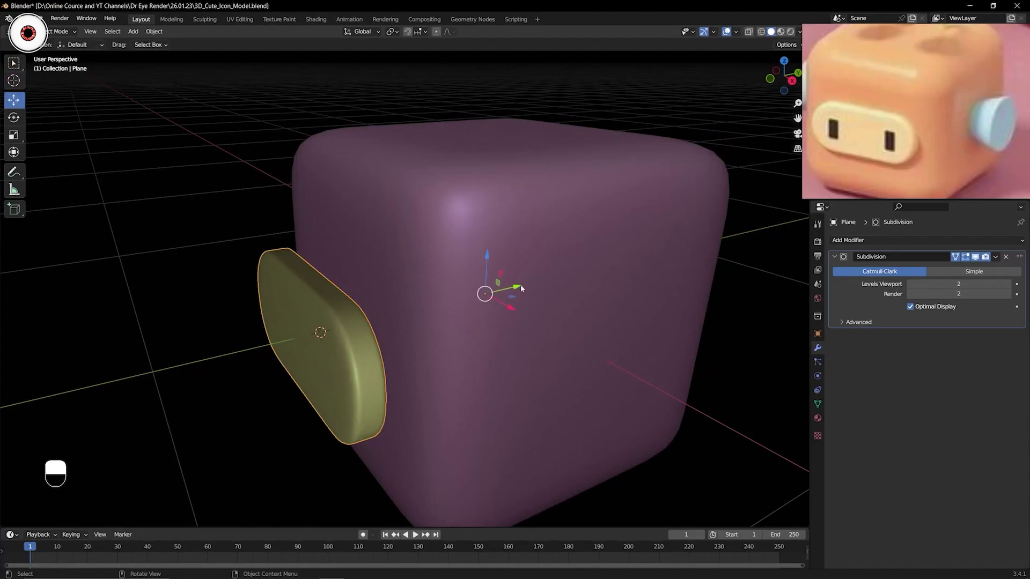
left_click_drag(513, 292, 578, 291)
left_click(244, 205)
middle_click_drag(243, 205, 363, 197)
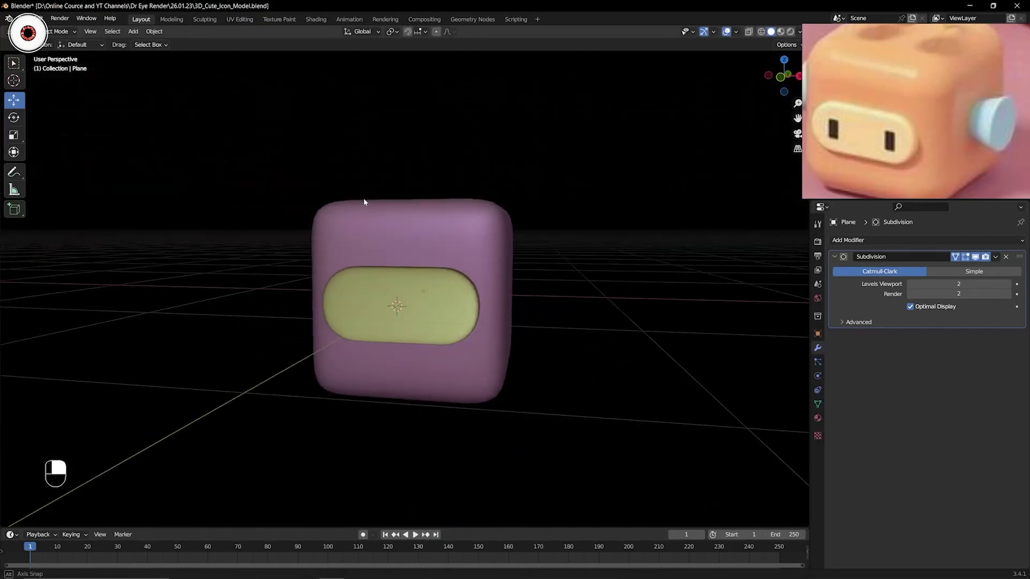
- Scale the face plate down slightly along Z and along X to match the reference's proportions
scroll(438, 262, "up", 2)
left_click(437, 261)
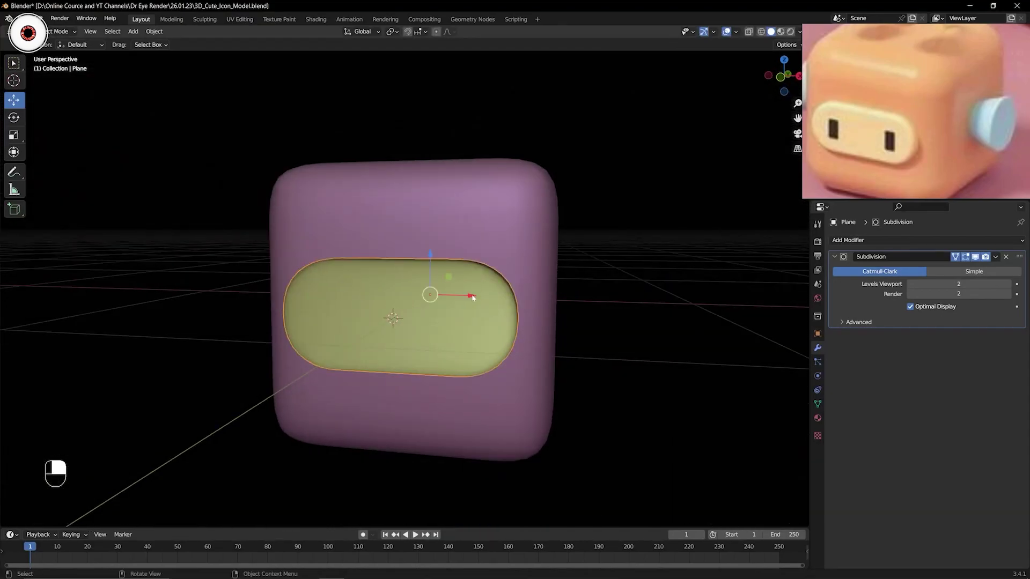
key("KP_1")
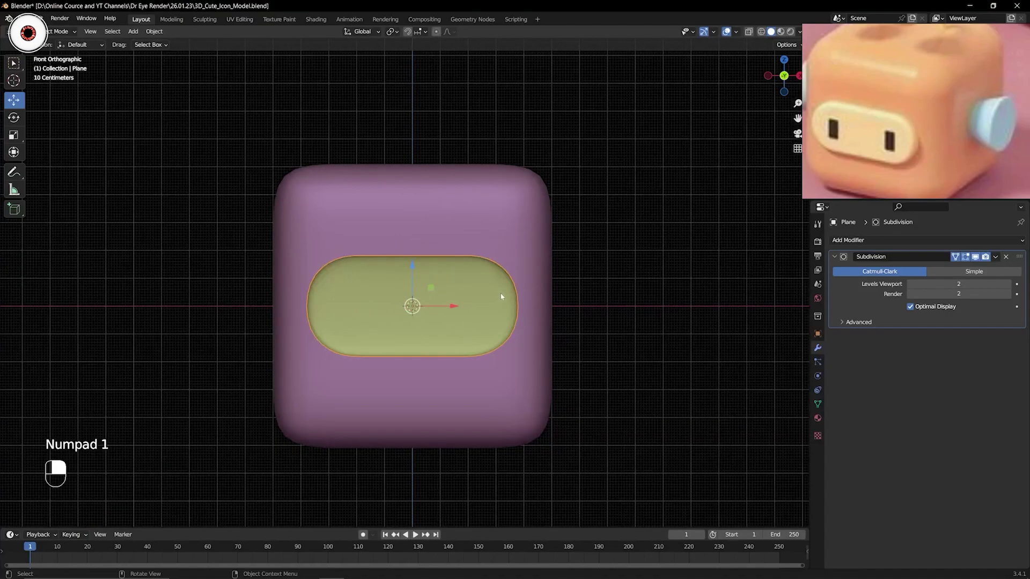
middle_click_drag(501, 297, 467, 289)
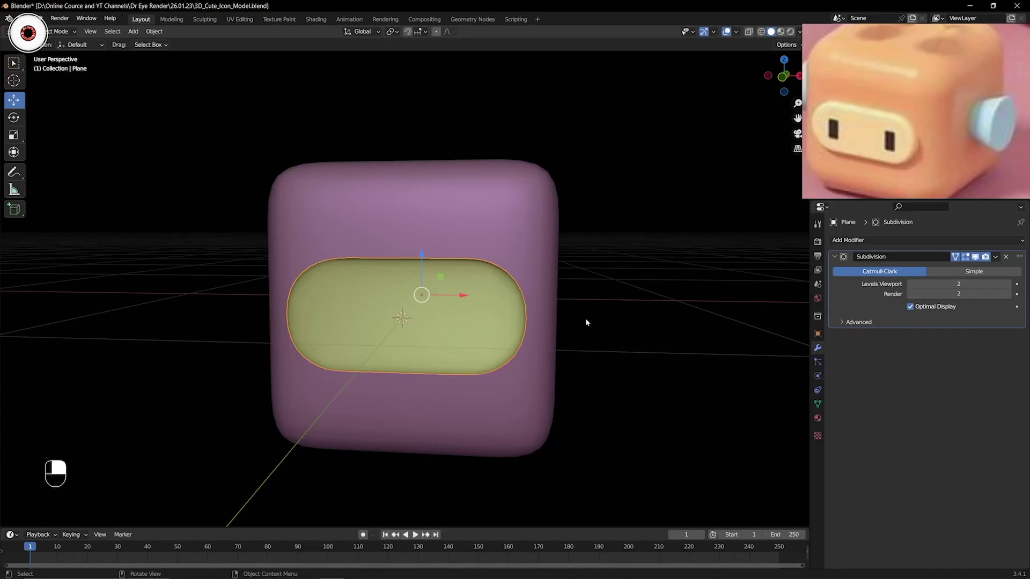
key("s")
key("z")
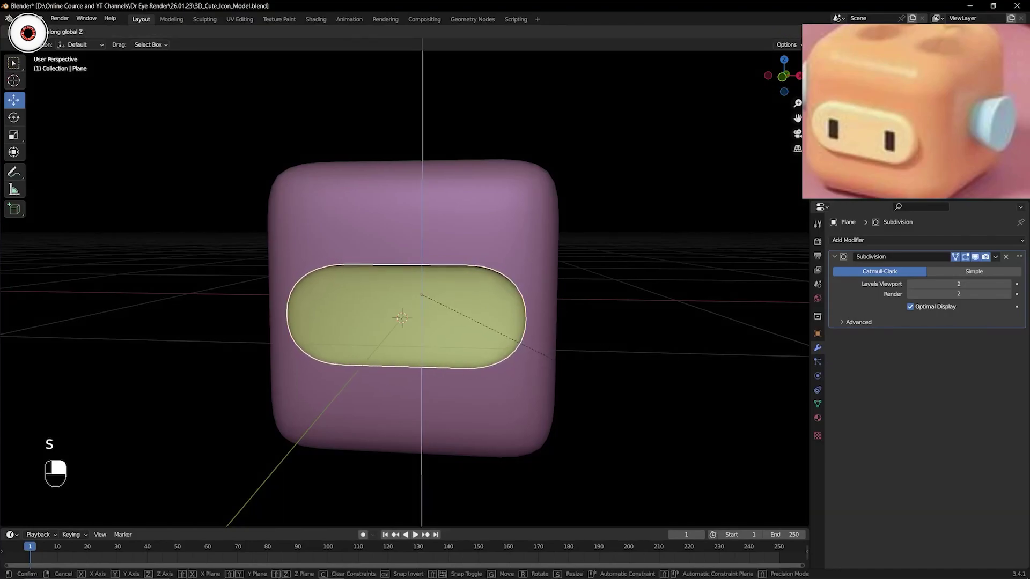
left_click(603, 384)
key("s")
key("x")
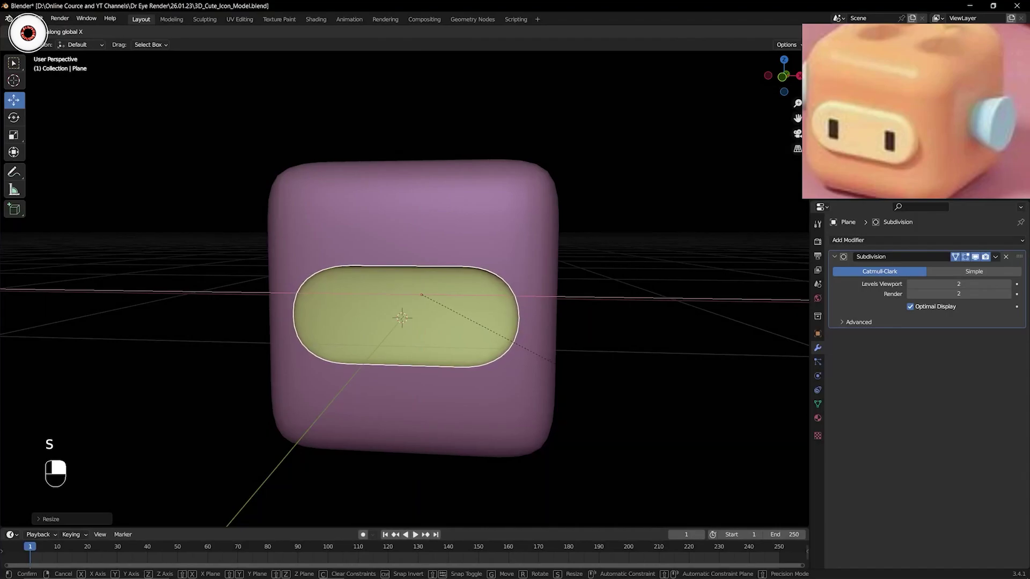
left_click(597, 340)
- Open the face plate in Edit Mode, hide its Subdivision while editing and clear the selection
middle_click_drag(597, 339, 478, 327)
key("Tab")
scroll(478, 326, "up", 3)
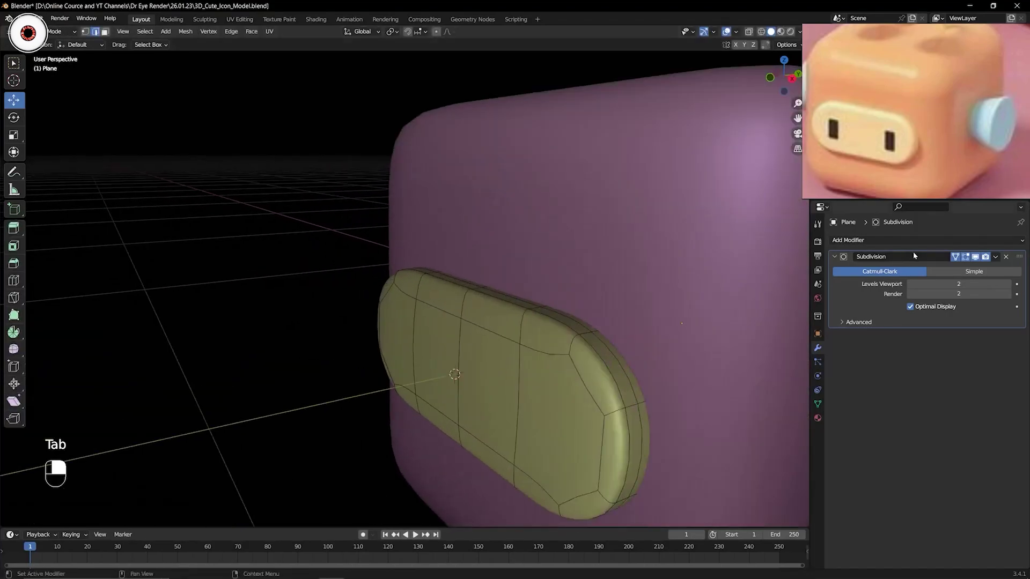
left_click(965, 258)
middle_click_drag(677, 301, 646, 255)
middle_click_drag(538, 297, 562, 293)
key("alt+a")
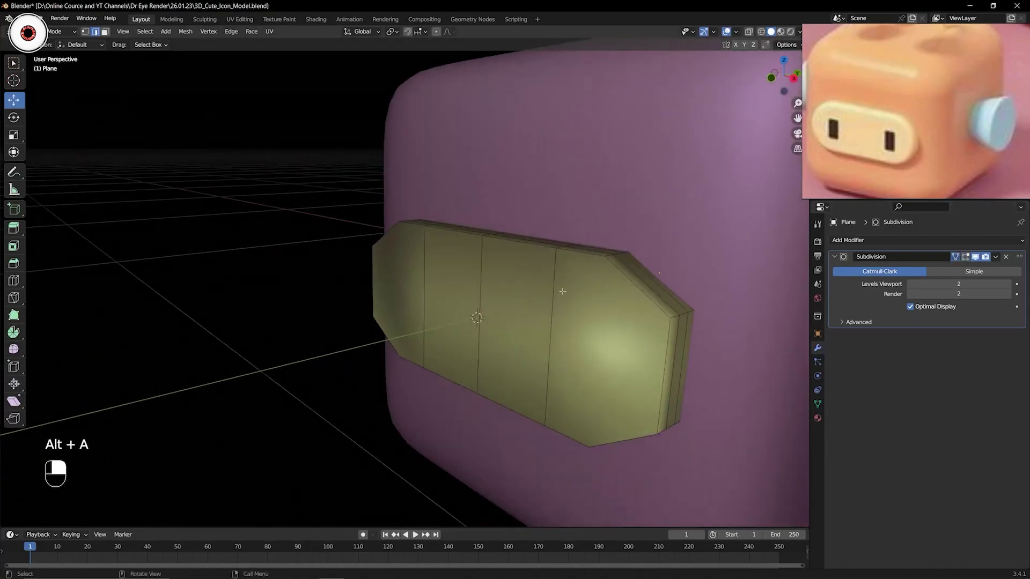
key("ctrl+r")
left_click(562, 284)
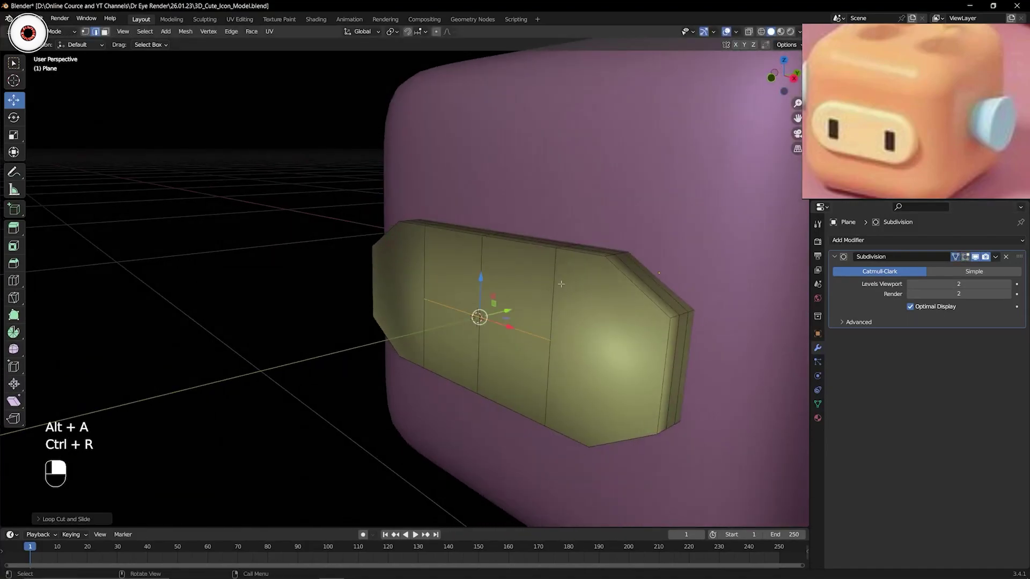
key("ctrl+z")
- Select the edges around the face plate's front face and bevel them by about 0.007 m with one segment
middle_click_drag(561, 284, 580, 310)
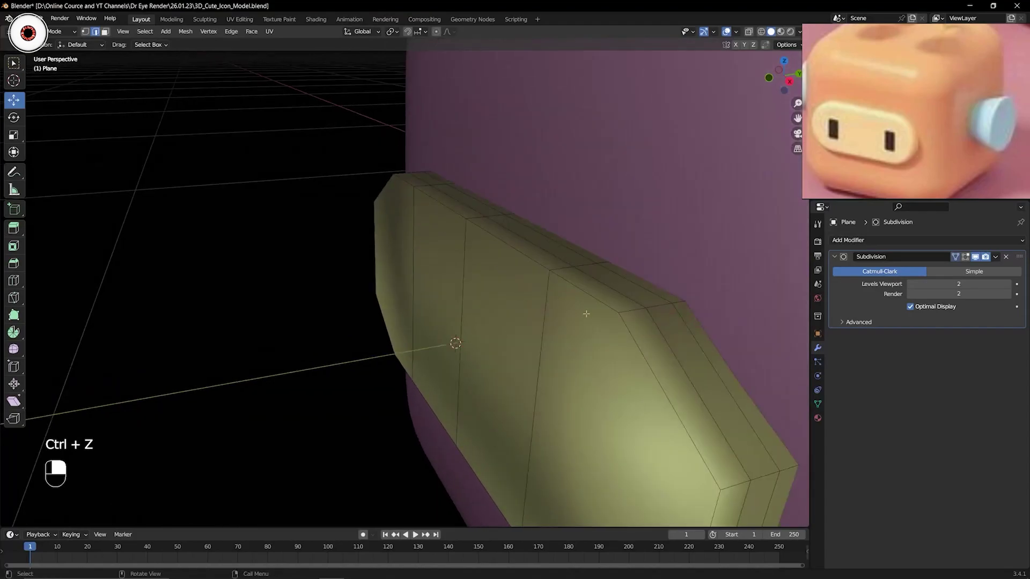
key("1")
key("2")
left_click(613, 323, "alt")
middle_click_drag(613, 323, 399, 361)
middle_click_drag(396, 321, 370, 251, "shift")
scroll(391, 349, "up", 3)
left_click(366, 276, "alt+shift")
left_click(380, 230, "alt+shift")
left_click(359, 394, "alt+shift")
middle_click_drag(515, 300, 456, 349)
middle_click_drag(455, 349, 542, 295, "shift")
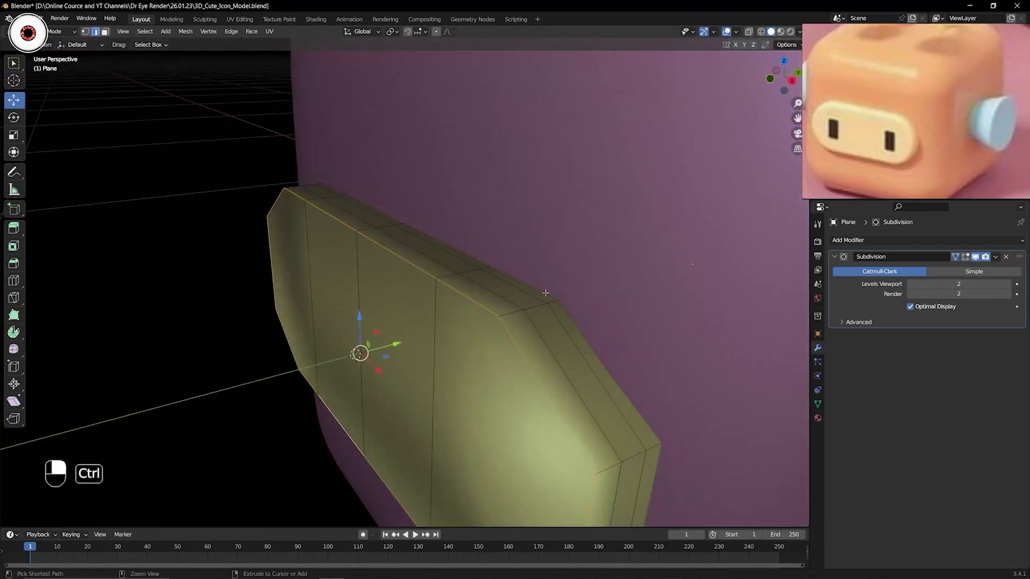
key("ctrl+b")
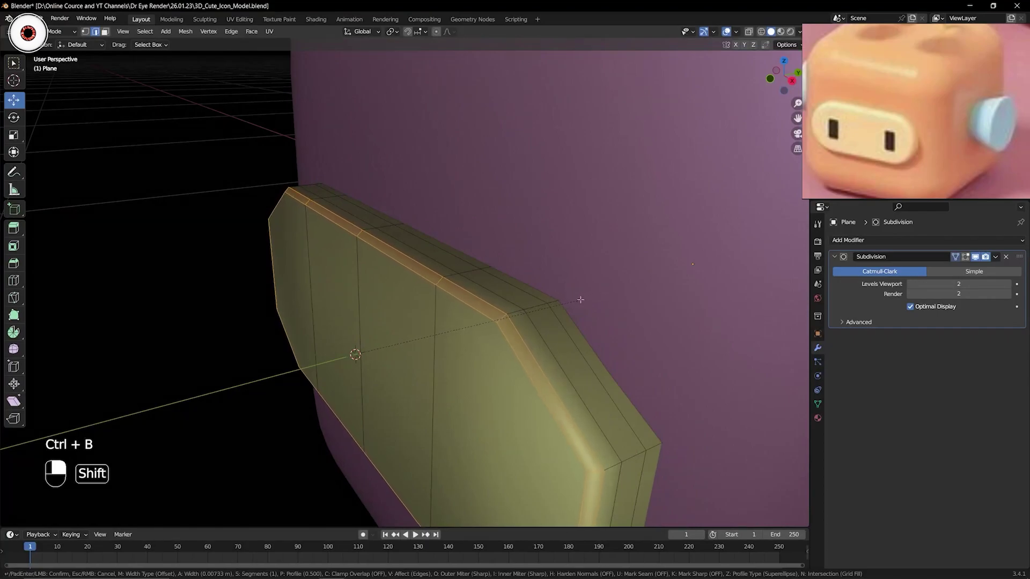
left_click(580, 299)
- Return to Object Mode and examine the face plate's bevelled front edge
key("ctrl+Tab")
left_click(539, 304)
scroll(539, 304, "down", 2)
left_click(224, 263)
middle_click_drag(224, 264, 450, 259)
scroll(417, 275, "up", 2)
- Make the face plate thinner by scaling all its geometry along Y in Edit Mode, and return to Object Mode
left_click(447, 302)
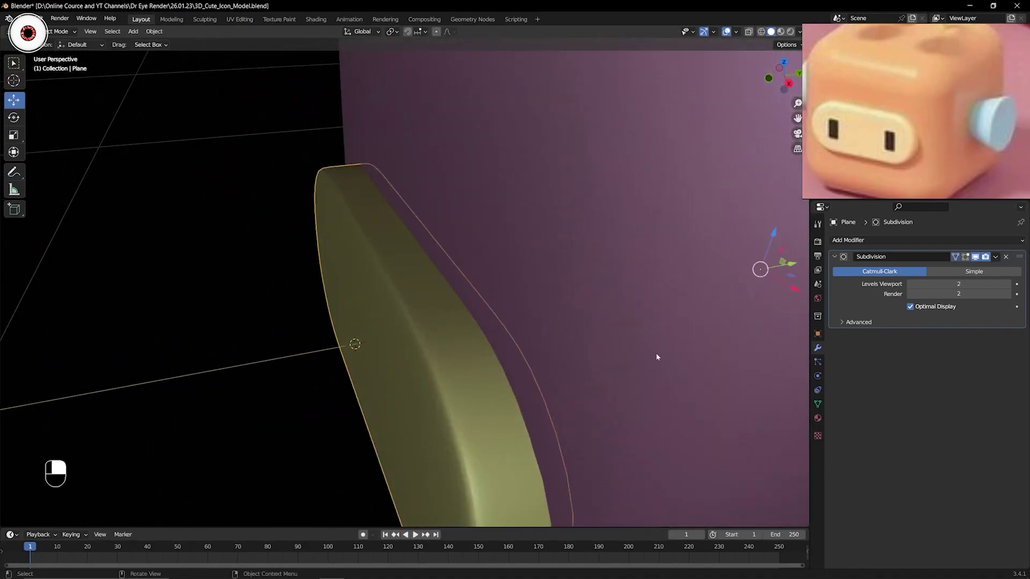
key("s")
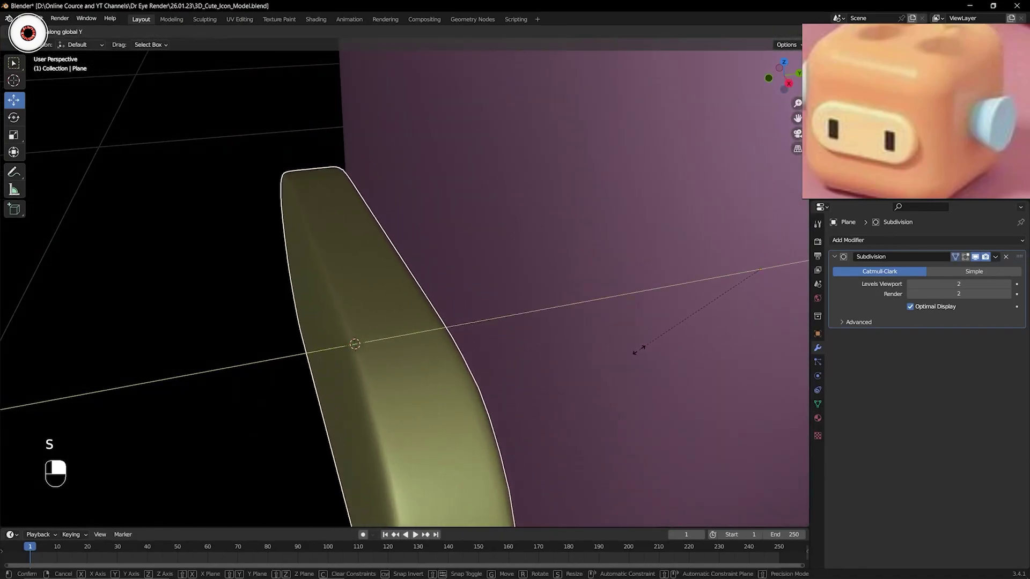
left_click(435, 283)
key("Tab")
scroll(434, 283, "down", 2)
key("a")
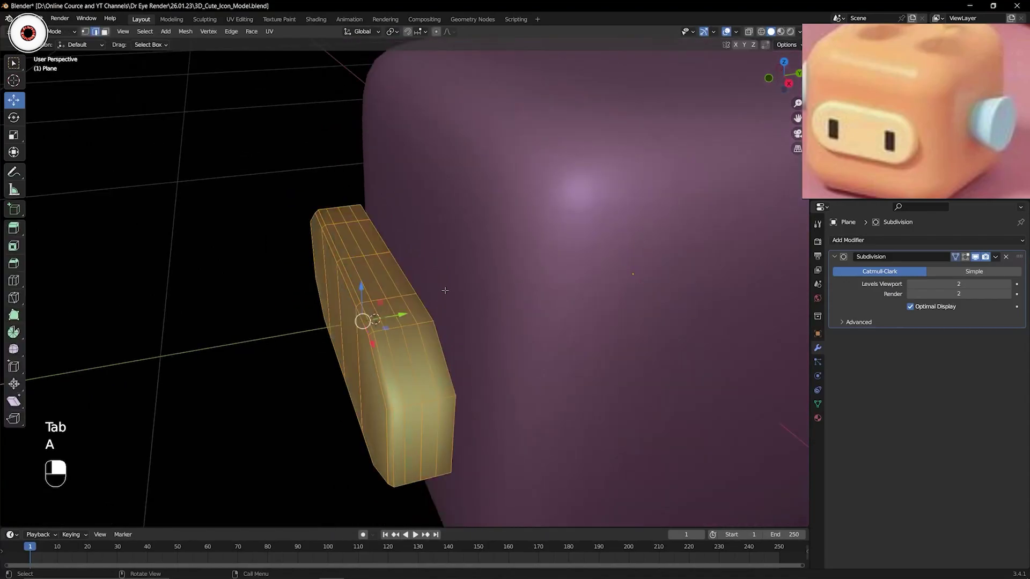
key("s")
key("y")
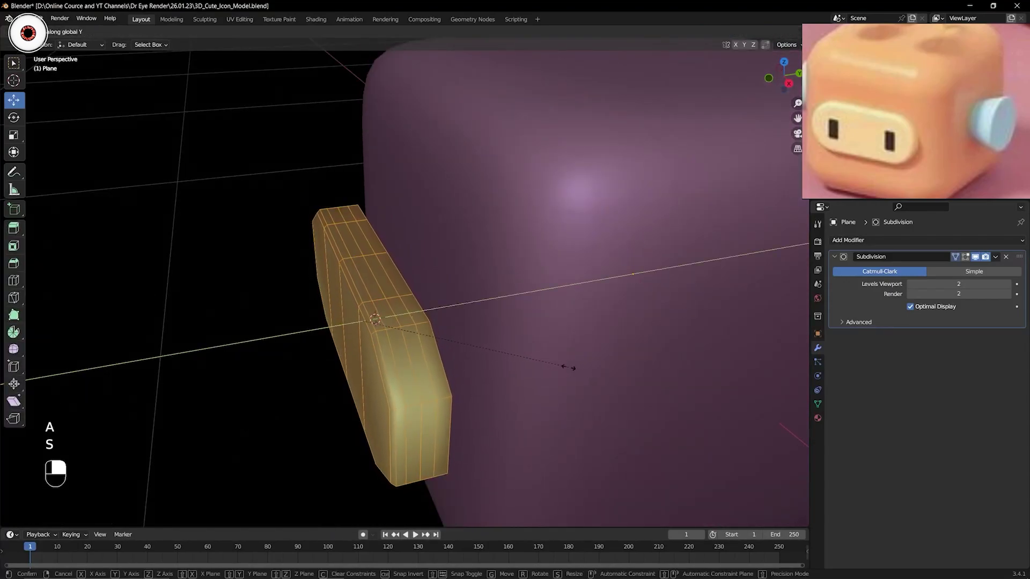
left_click(489, 353)
key("ctrl+Tab")
left_click(431, 351)
left_click(272, 247)
left_click(336, 274)
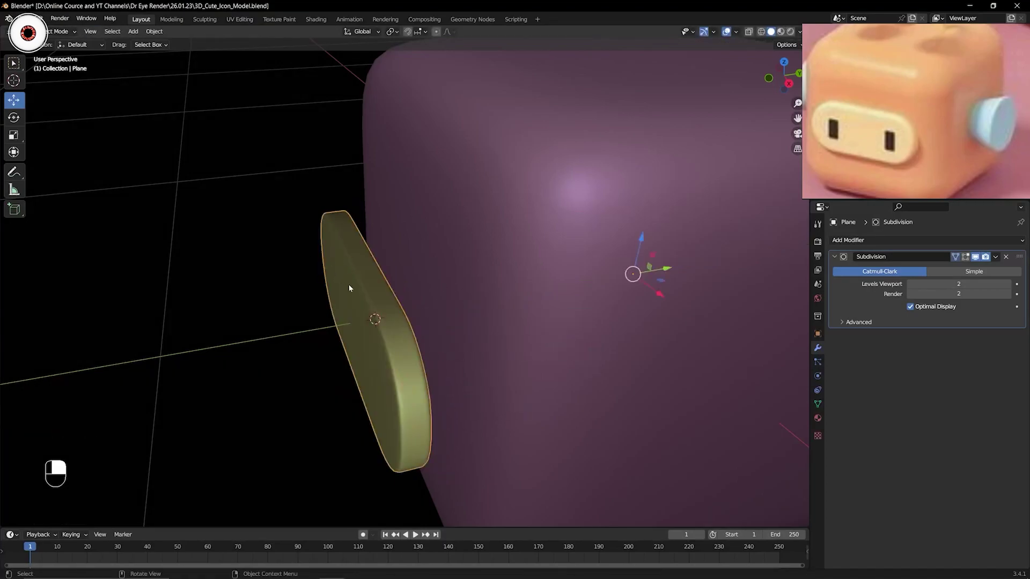
- Set the face plate's origin to its geometry
scroll(464, 243, "down", 5)
scroll(393, 301, "up", 3)
left_click(291, 209)
key("ctrl+z")
left_click(154, 31)
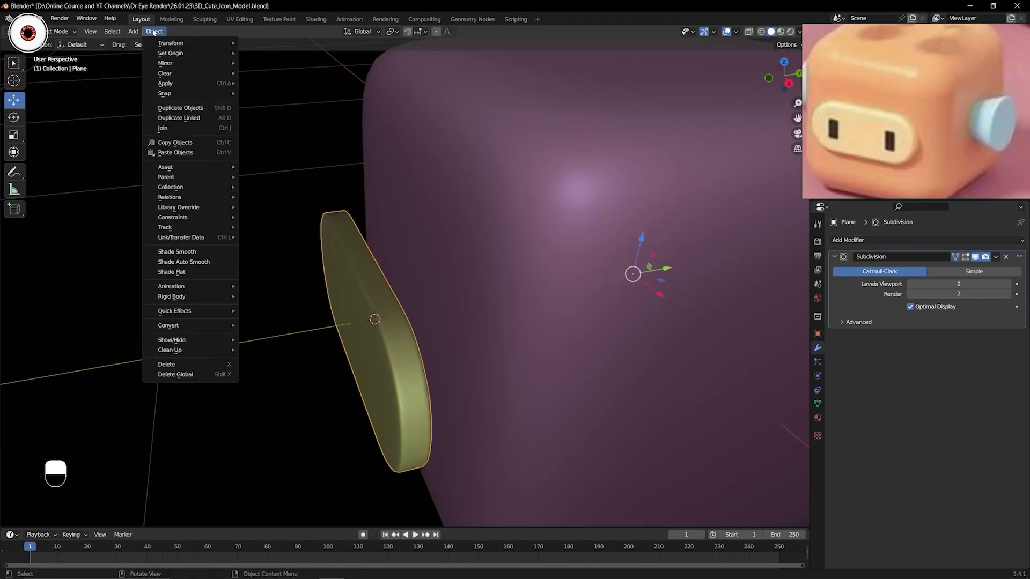
mouse_move(189, 58)
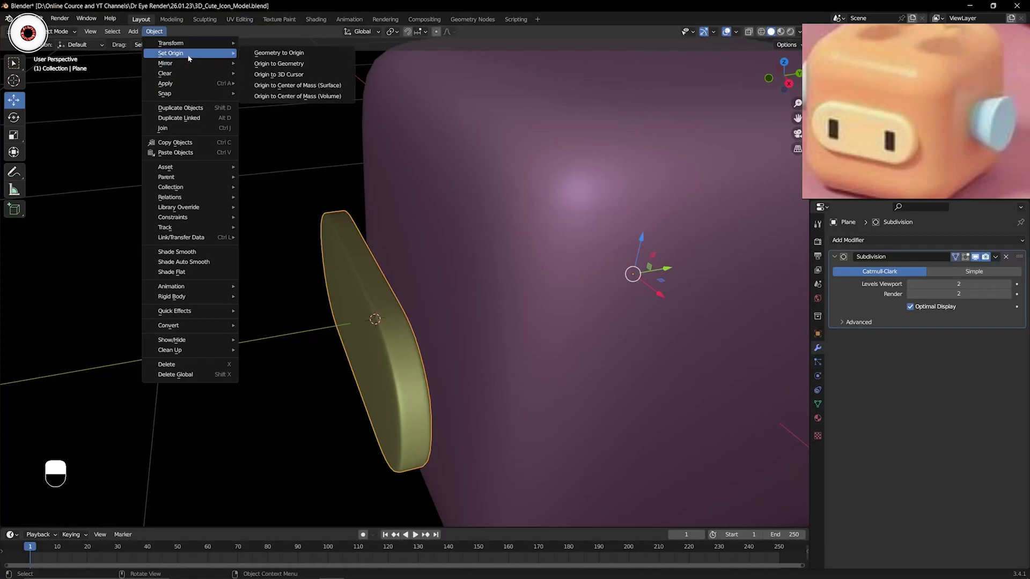
left_click(278, 64)
- Move the face plate about 0.09 m along Y into the cube's front and deselect it
middle_click_drag(288, 201, 348, 310)
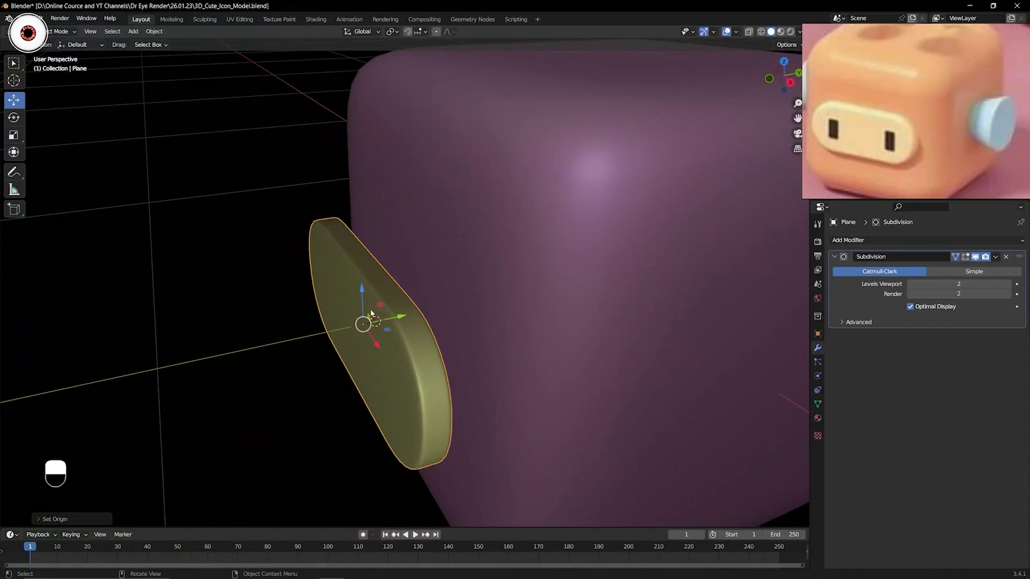
scroll(390, 321, "up", 2)
left_click_drag(374, 345, 446, 340)
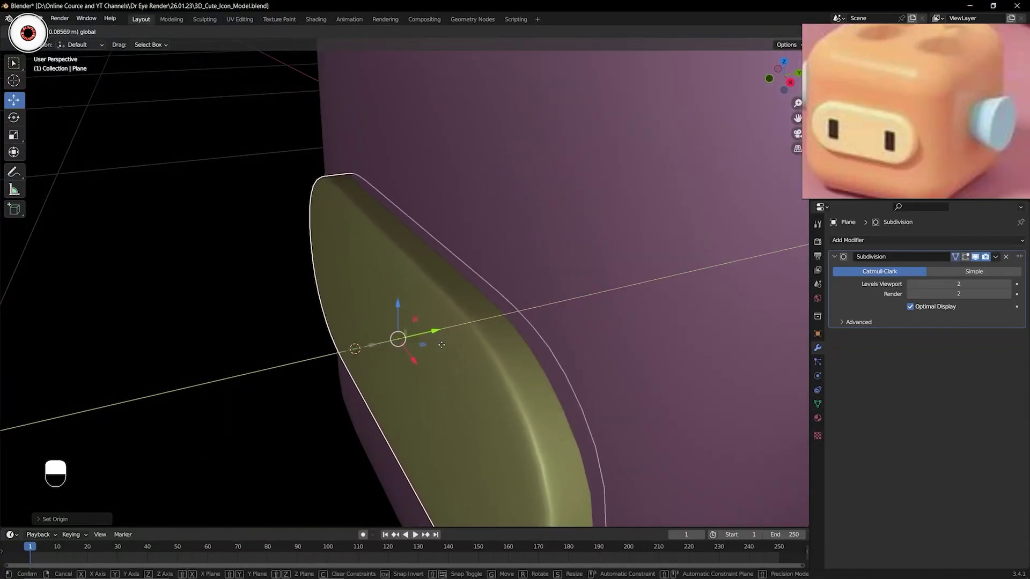
left_click(188, 269)
scroll(226, 249, "down", 5)
- Examine the face plate's thickness and placement on the cube from the front and at an angle
key("KP_1")
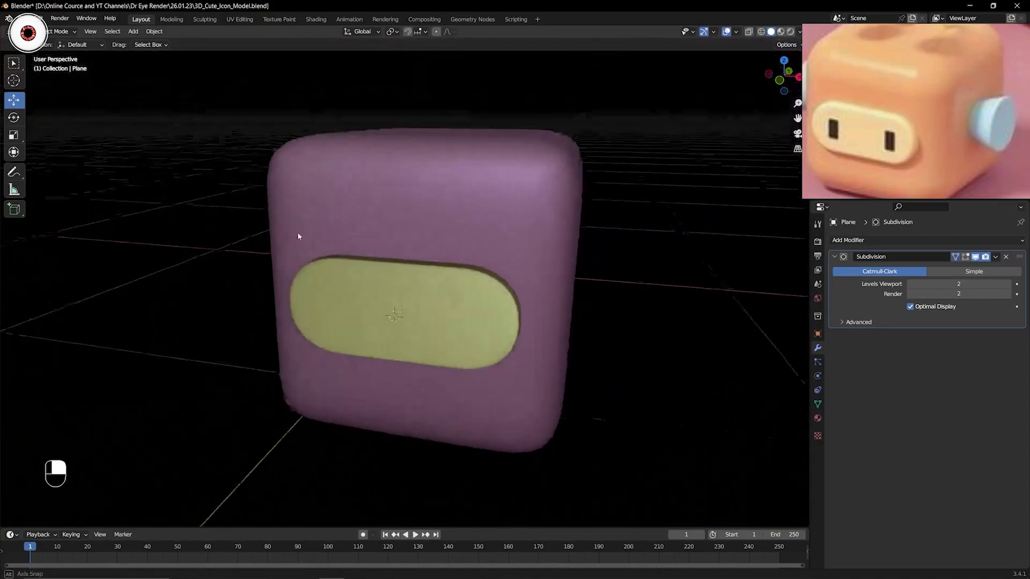
scroll(303, 224, "up", 1)
scroll(465, 250, "down", 3)
middle_click_drag(494, 257, 446, 282)
scroll(445, 282, "up", 3)
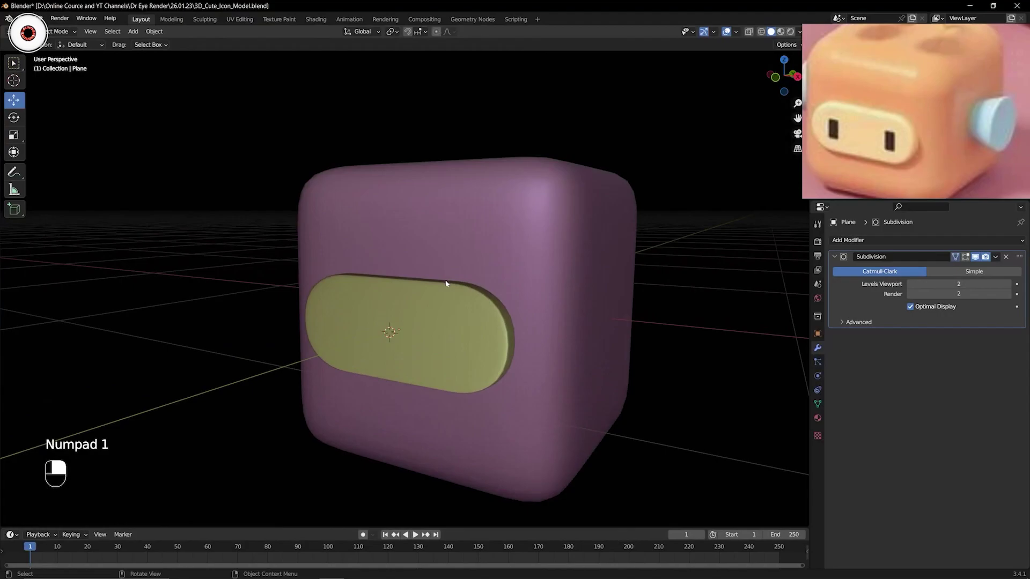
scroll(498, 236, "down", 2)
middle_click_drag(498, 236, 505, 240)
middle_click_drag(505, 240, 481, 233, "shift")
scroll(855, 134, "down", 2)
- Reposition the reference image and examine the robot's rectangular eyes up close
left_click(865, 136)
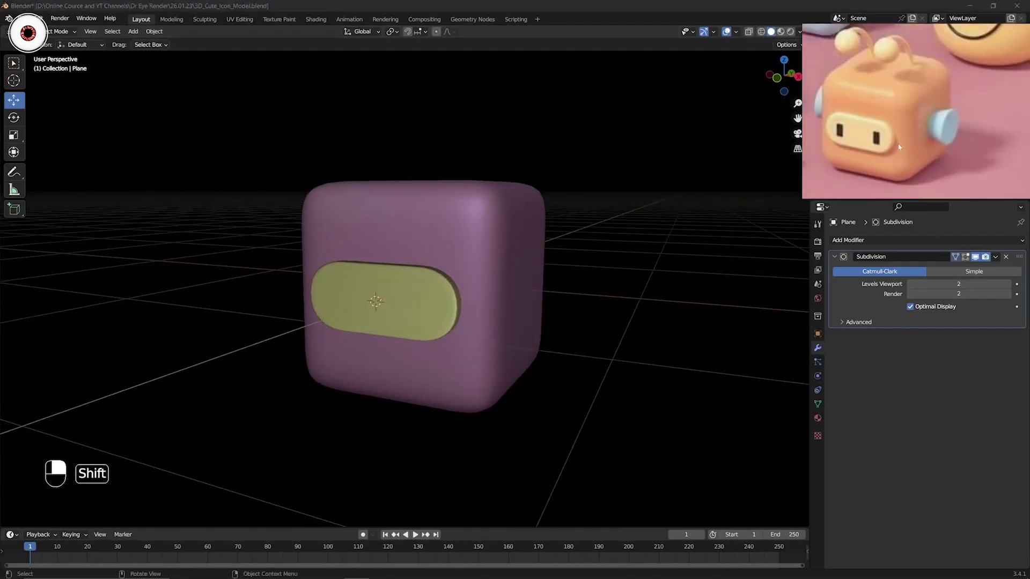
middle_click_drag(882, 139, 912, 140)
right_click_drag(912, 140, 864, 229)
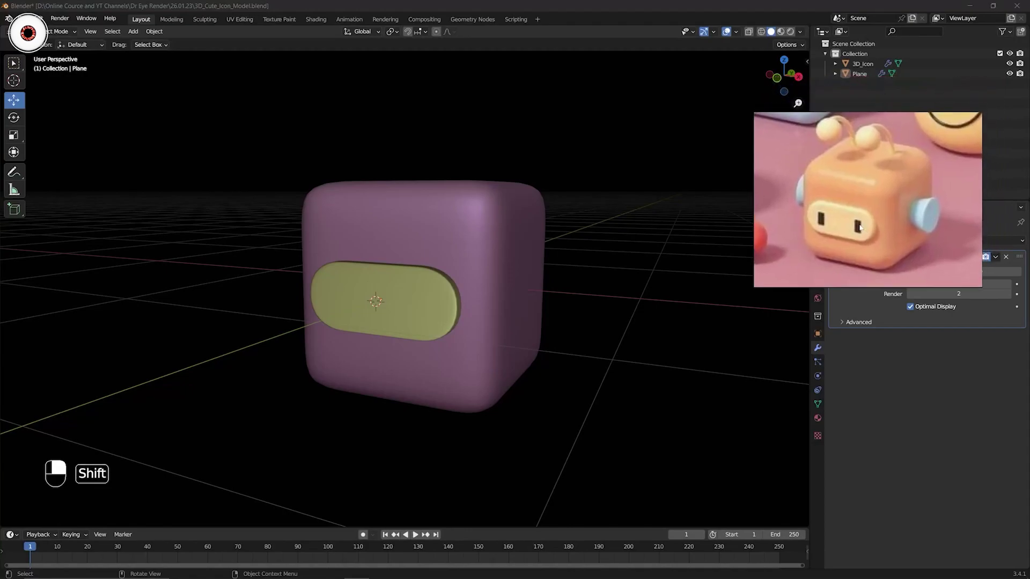
scroll(849, 228, "up", 5)
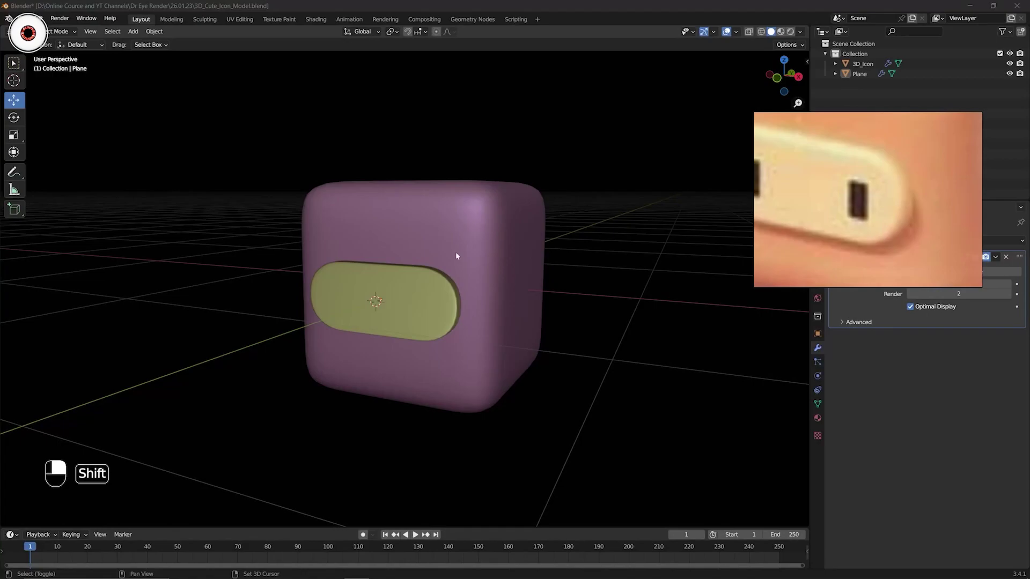
scroll(849, 206, "down", 6)
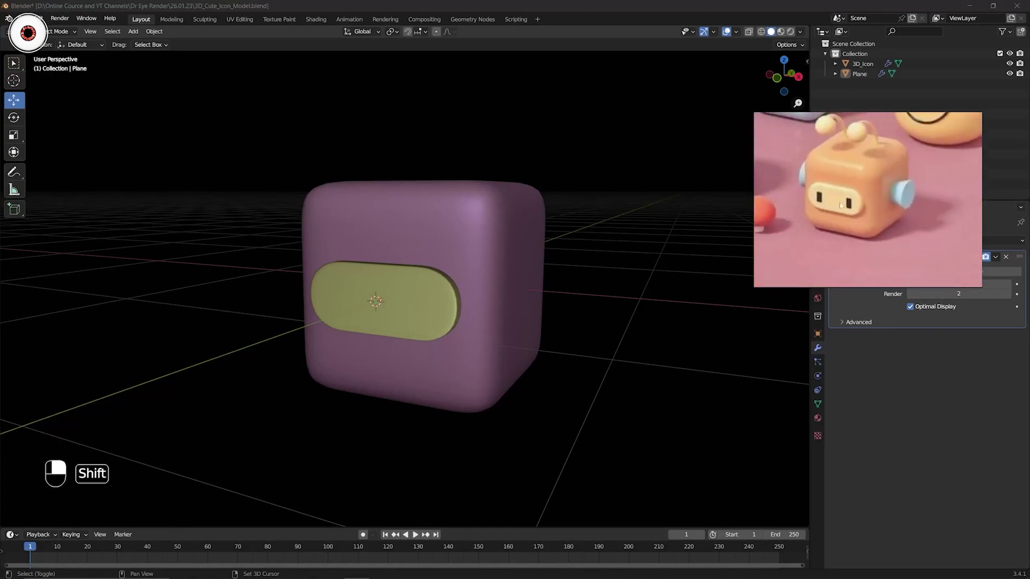
- Select the face plate, save the file and check the plate from the front
left_click(408, 298)
key("ctrl+s")
key("KP_1")
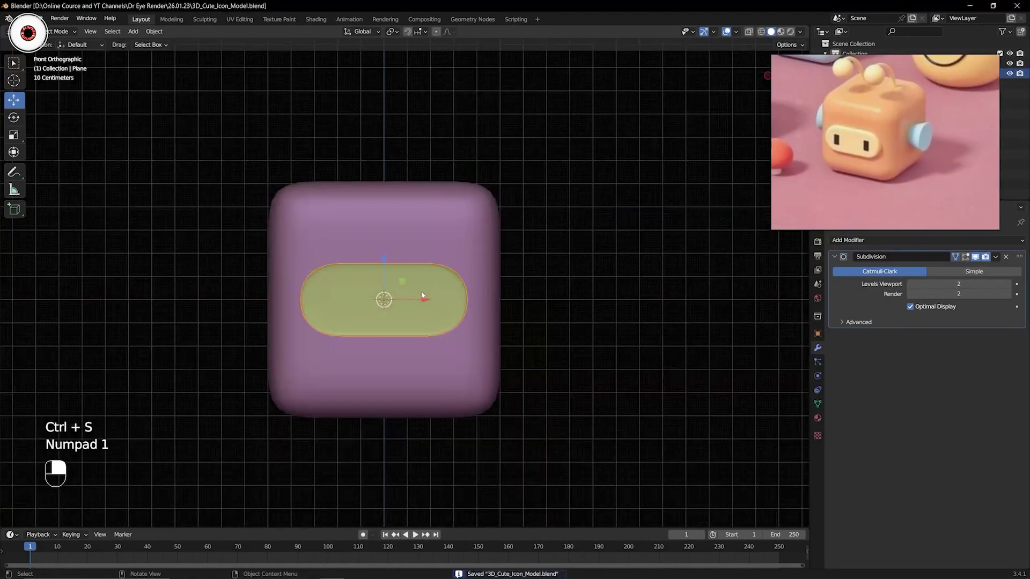
scroll(408, 289, "up", 3)
middle_click_drag(395, 281, 429, 243, "shift")
scroll(408, 241, "up", 3)
scroll(416, 237, "down", 4)
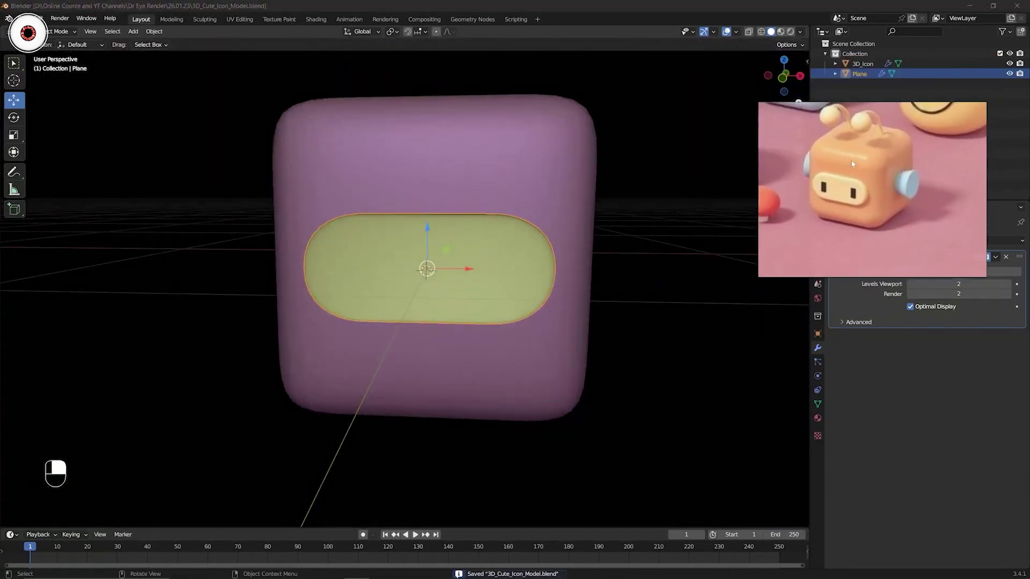
- Add a cube and scale it down to a small block at the face plate's centre, checking it from the front
left_click(615, 229)
key("shift+a")
mouse_move(369, 260)
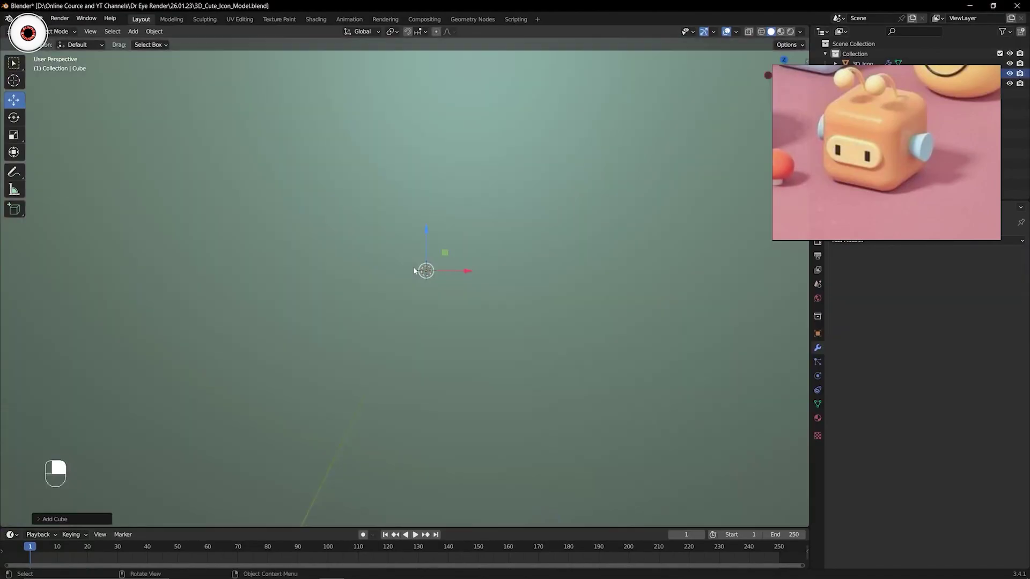
key("s")
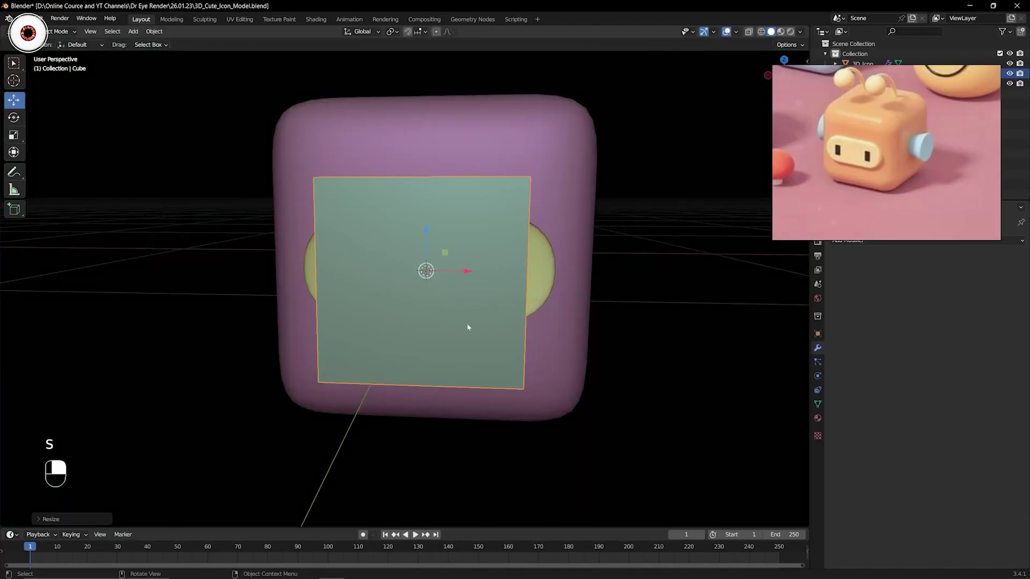
left_click(458, 320)
key("s")
left_click(441, 312)
key("KP_1")
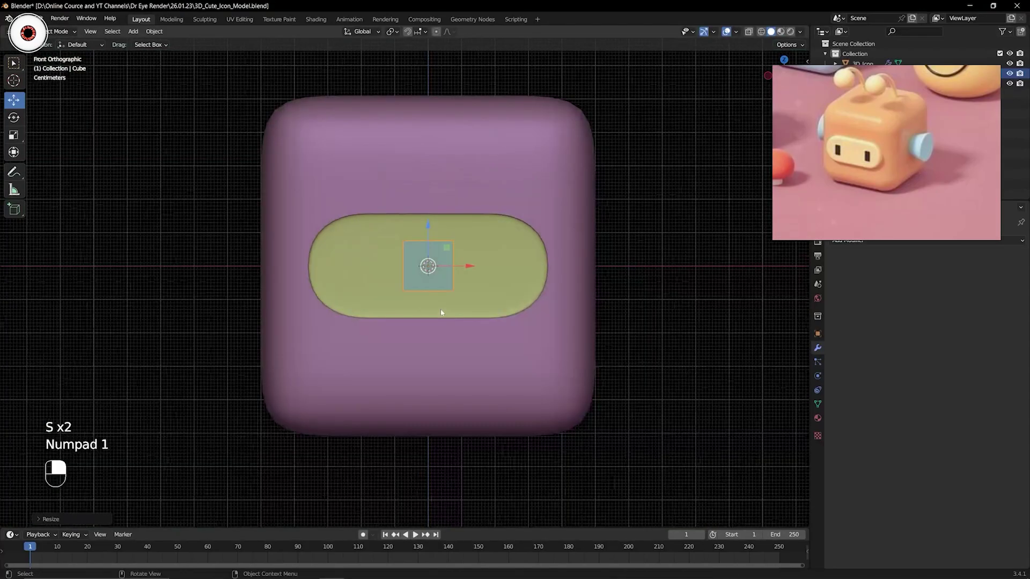
- Move the small block along X to the right half of the face plate and narrow it along X
scroll(554, 253, "up", 1)
middle_click_drag(554, 252, 490, 237, "shift")
scroll(429, 252, "up", 2)
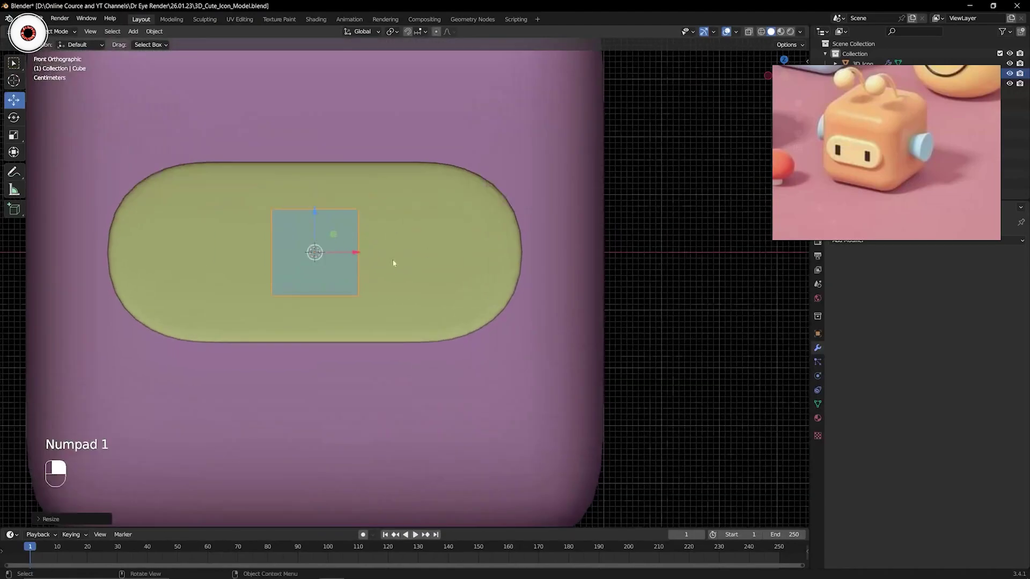
left_click_drag(356, 254, 462, 253)
key("s")
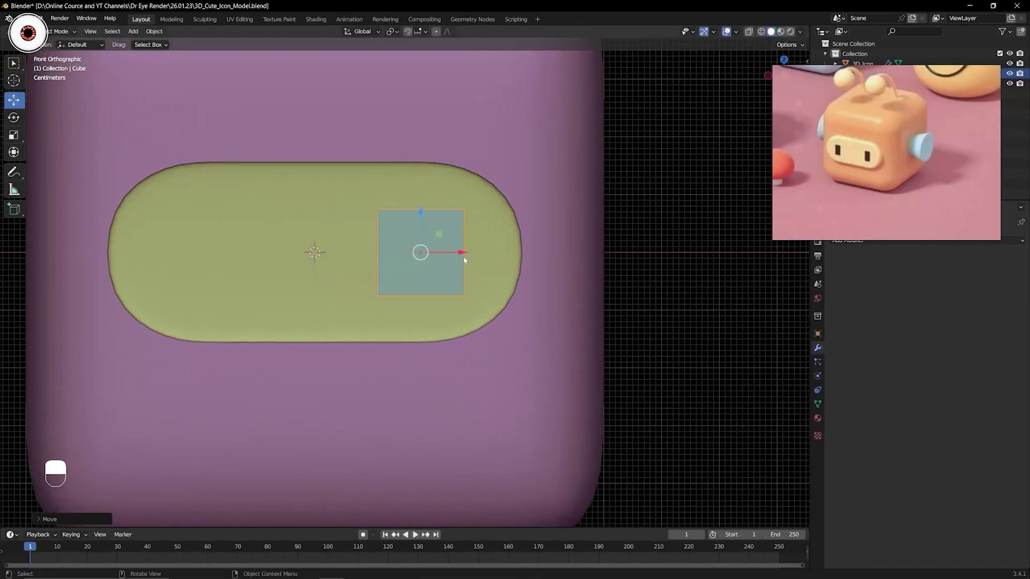
key("x")
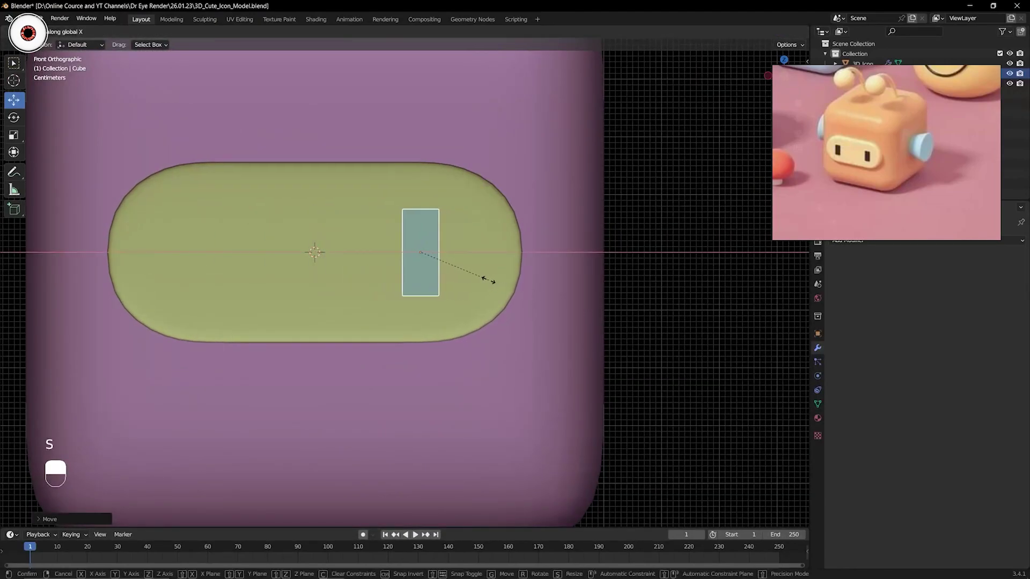
left_click(509, 287)
- Refine the block's X width and stretch it along Z into a tall, narrow rectangular eye
key("shift+space")
key("s")
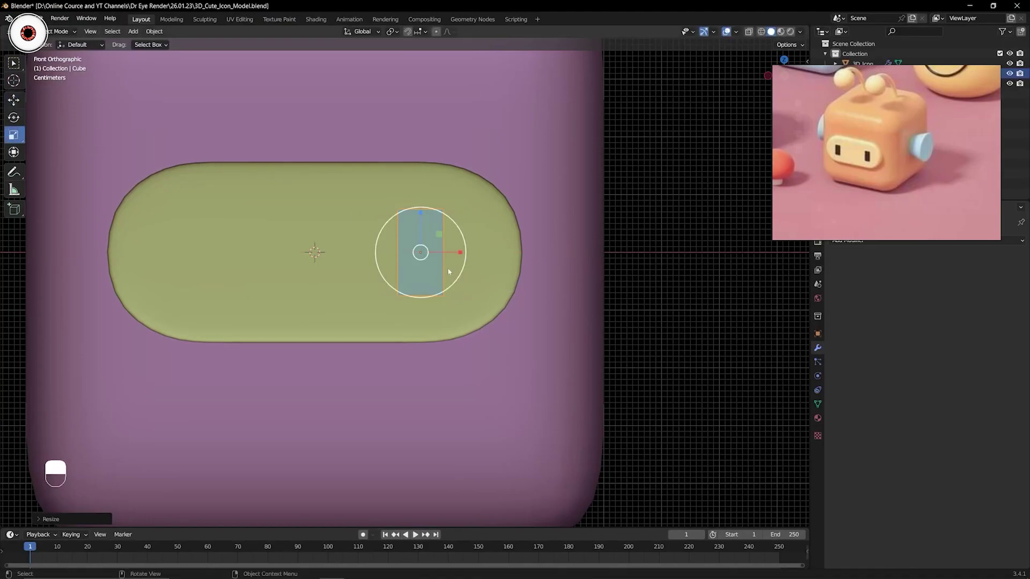
left_click_drag(461, 253, 471, 253)
left_click(13, 64)
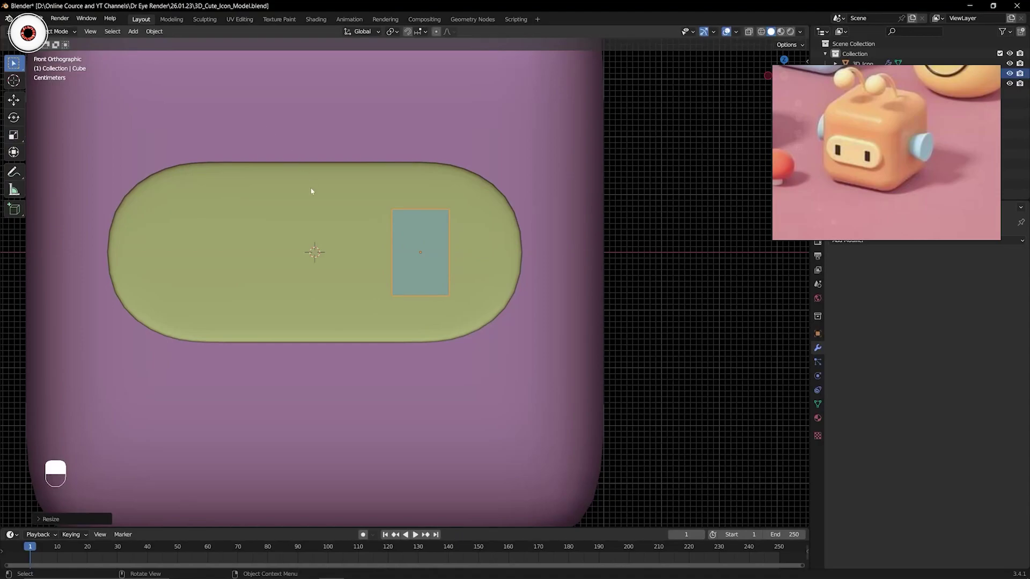
key("s")
key("x")
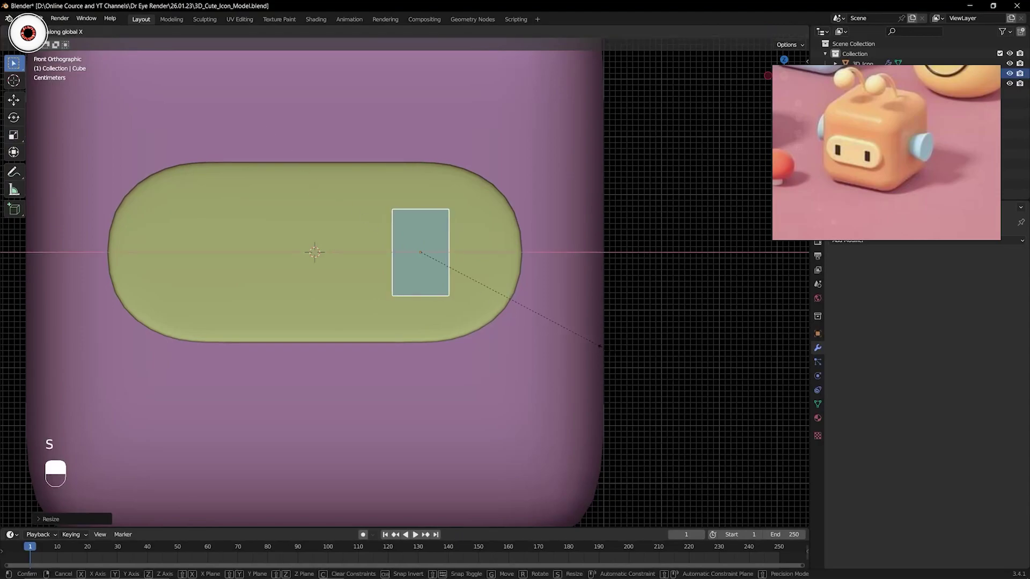
left_click(568, 337)
key("s")
key("z")
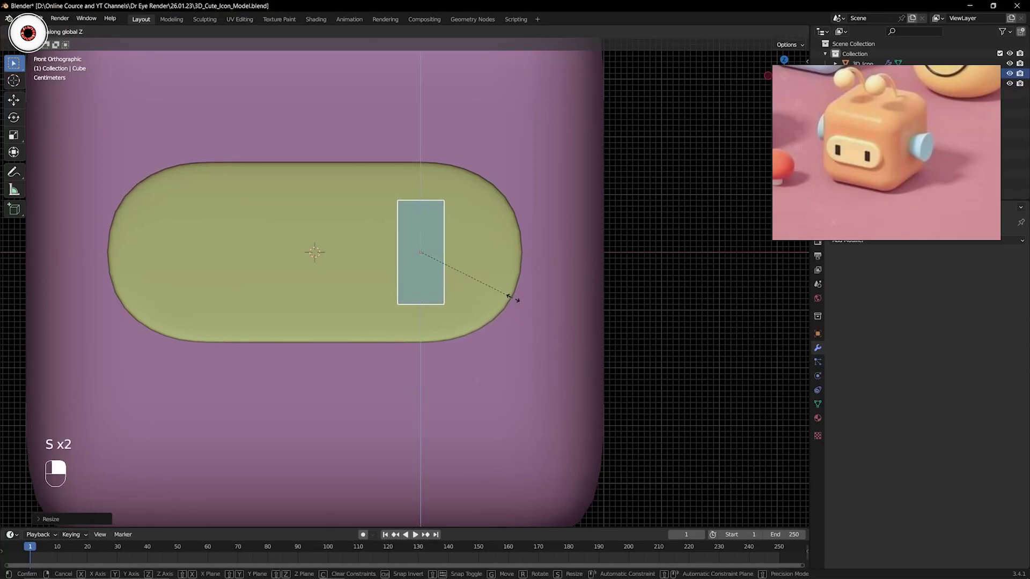
left_click(507, 294)
key("s")
left_click(535, 301)
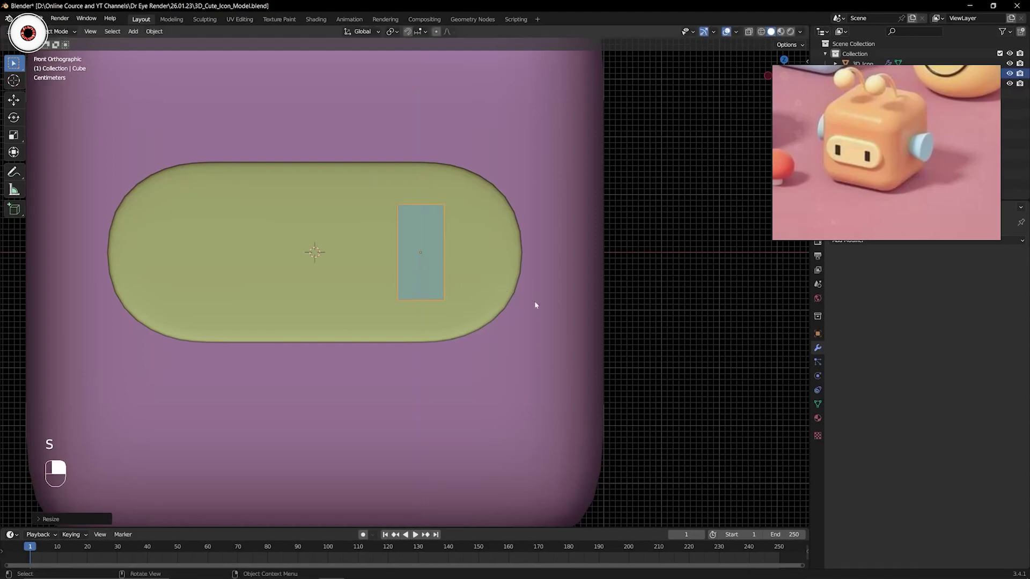
- Bring the eye block out in front of the face plate along Y and reduce its depth
scroll(535, 301, "down", 3)
middle_click_drag(498, 278, 515, 329)
scroll(429, 278, "up", 3)
key("s")
left_click(514, 326)
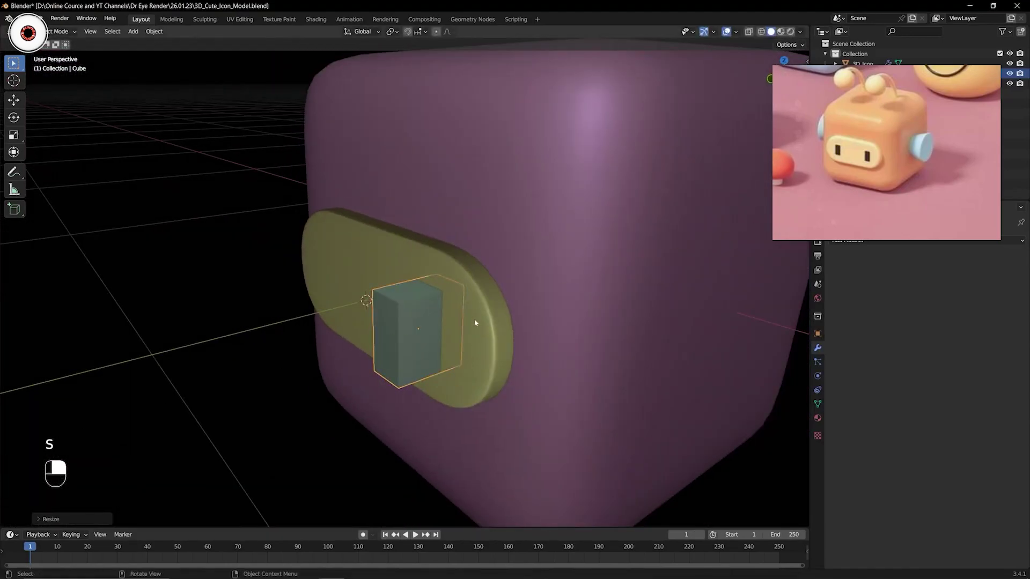
key("g")
left_click(535, 361)
key("s")
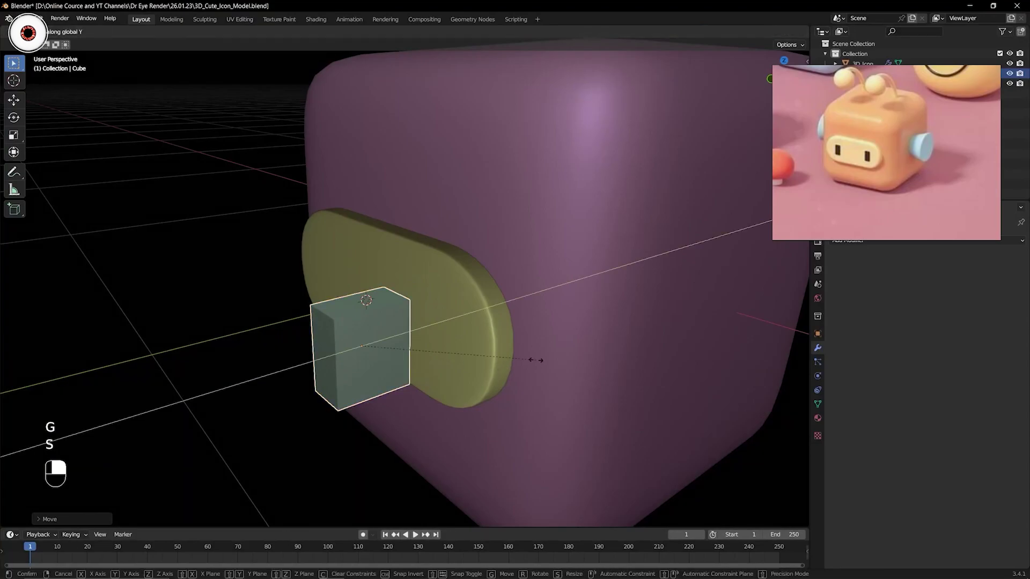
left_click(449, 345)
middle_click_drag(402, 324, 372, 311, "shift")
key("g")
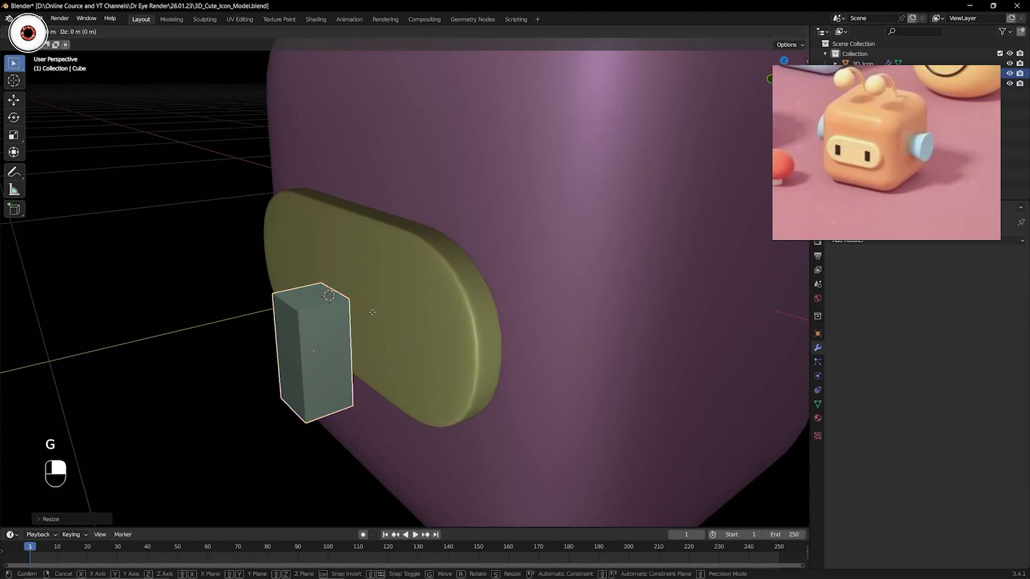
left_click(392, 312)
key("ctrl+z")
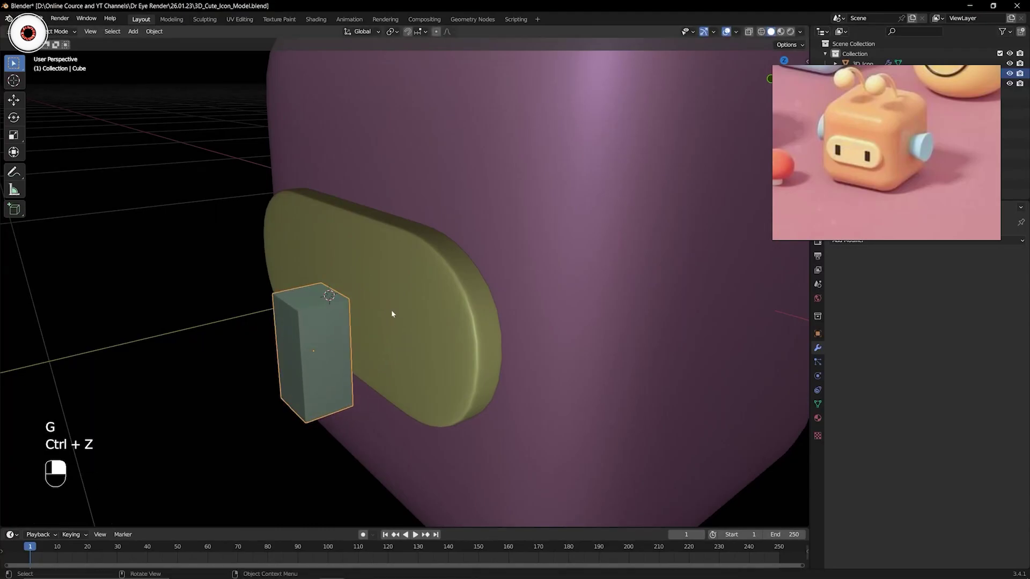
- Push the eye block back into the face plate along Y and scale it thinner along Y
key("g")
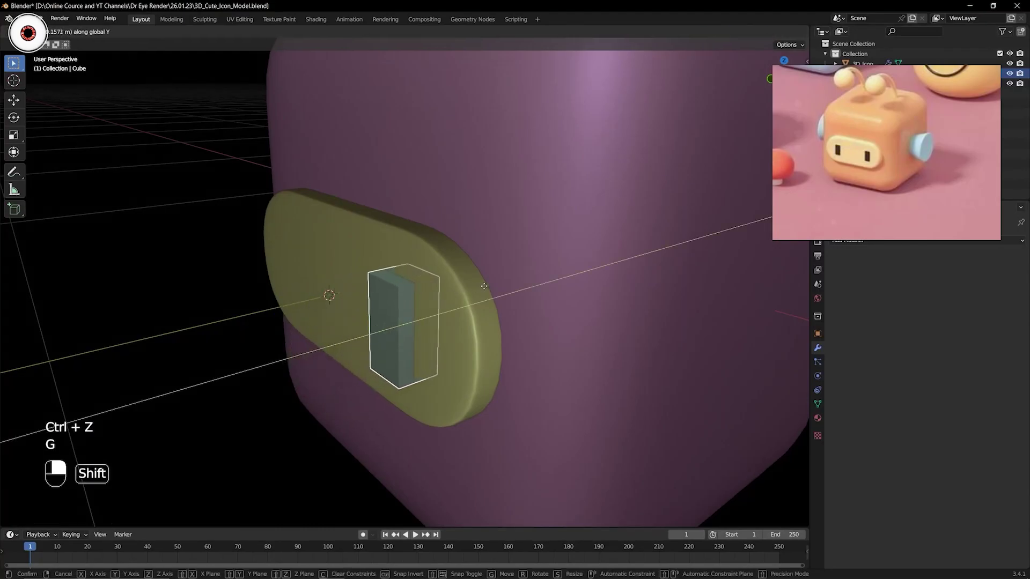
left_click(529, 277)
middle_click_drag(492, 291, 520, 330)
key("s")
key("y")
left_click(452, 320)
- Fine-tune the eye block along Y so it protrudes only slightly from the face plate, and save the file
key("g")
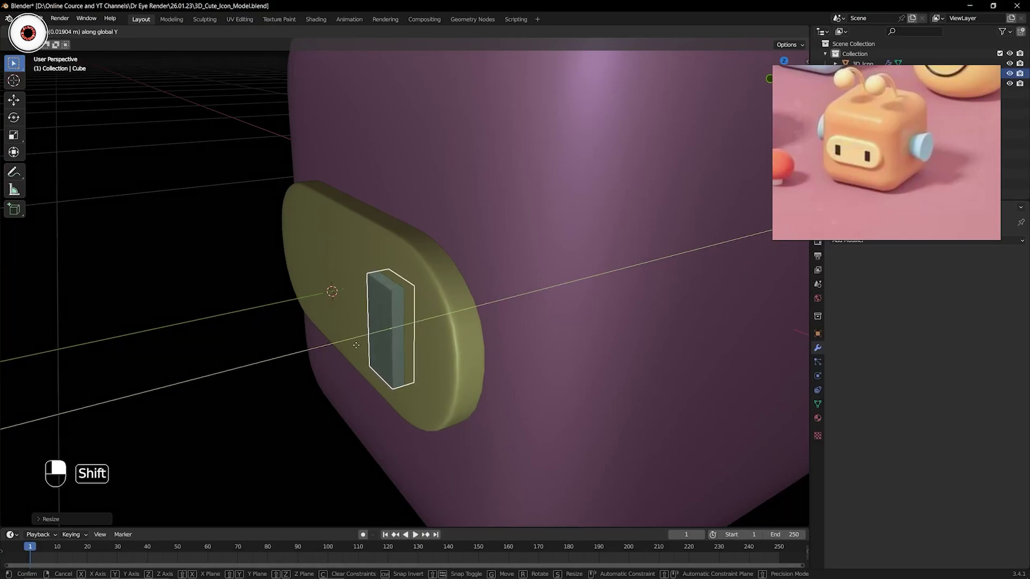
left_click(390, 348)
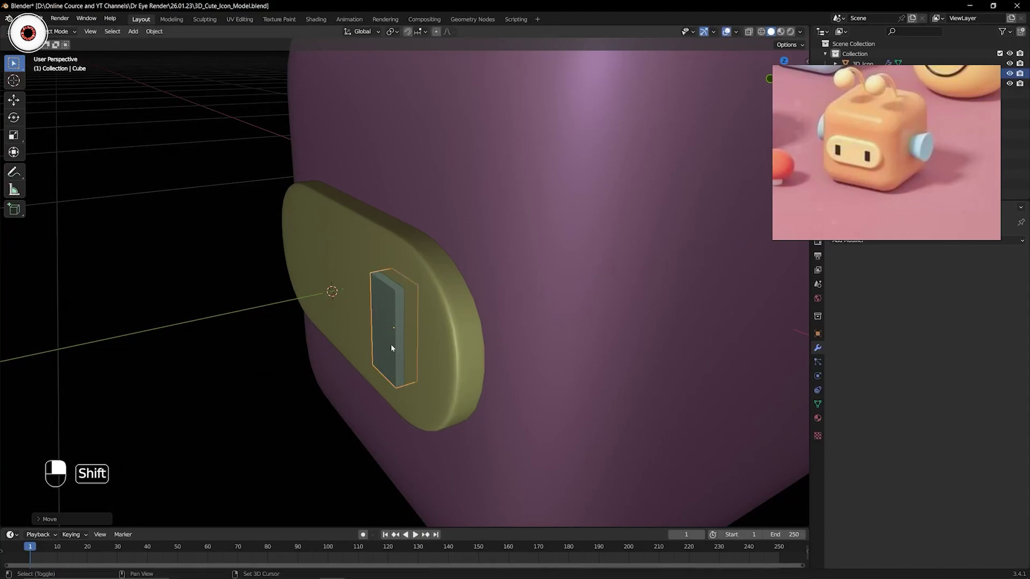
key("KP_1")
key("ctrl+s")
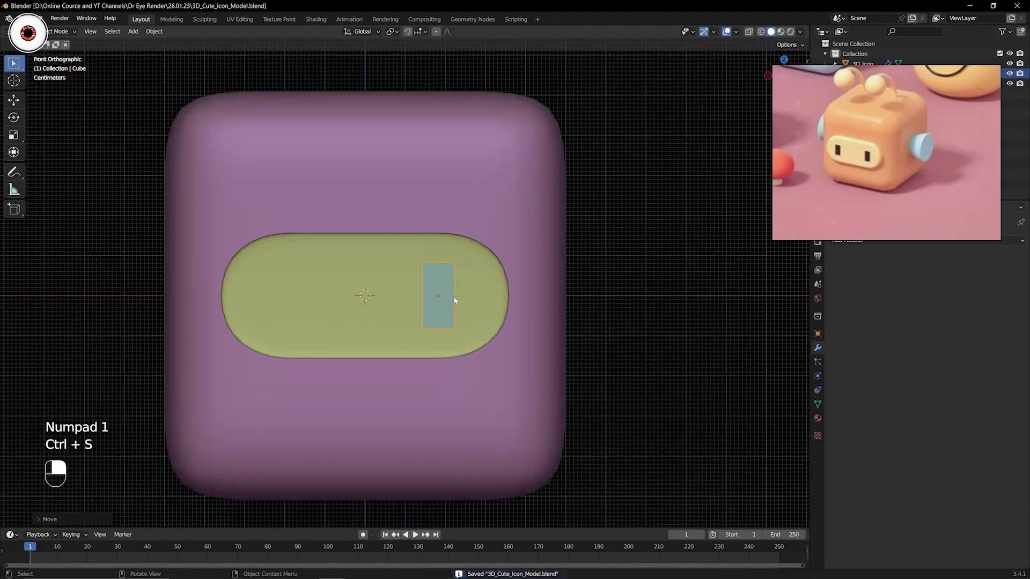
- Add a Mirror modifier on the X axis to the eye block, using the face plate (Plane) as the mirror object
middle_click_drag(452, 300, 424, 307)
scroll(424, 306, "up", 5)
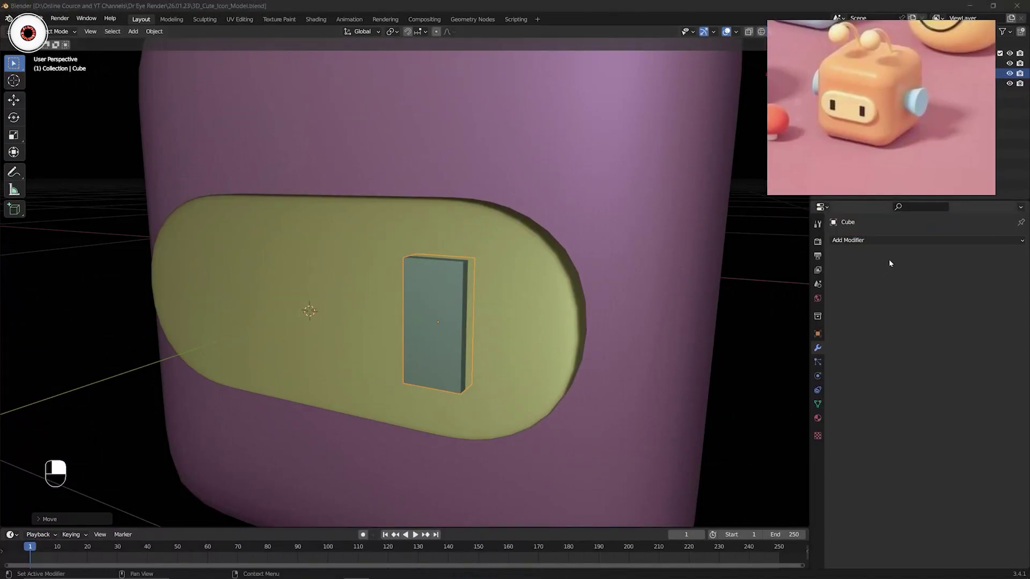
left_click(901, 241)
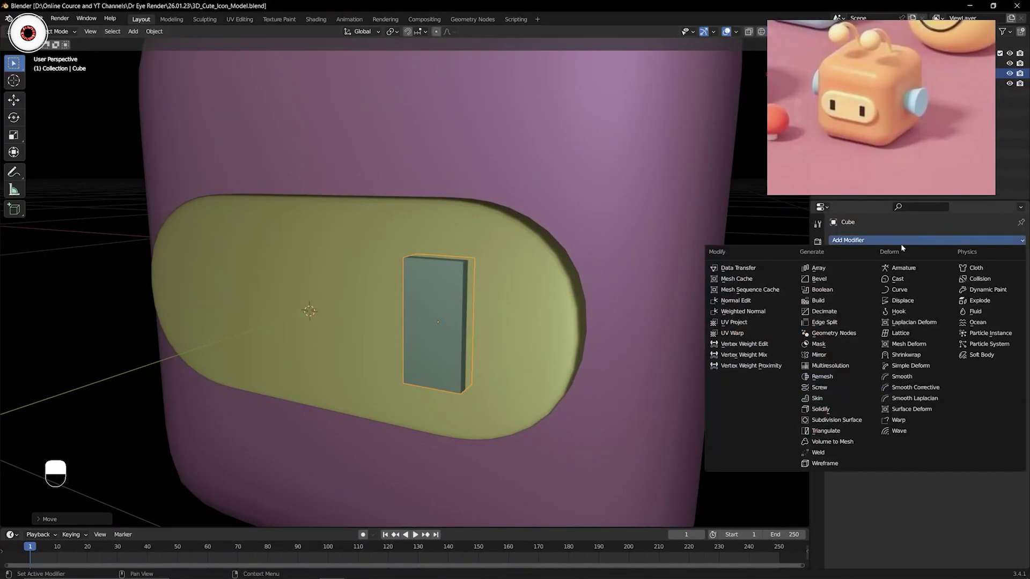
left_click(820, 355)
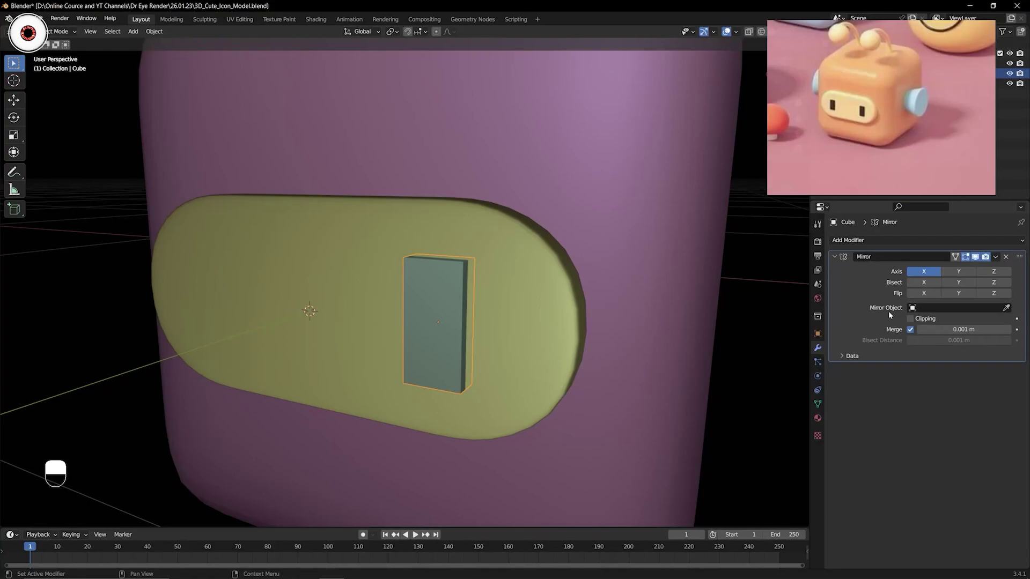
left_click(1006, 307)
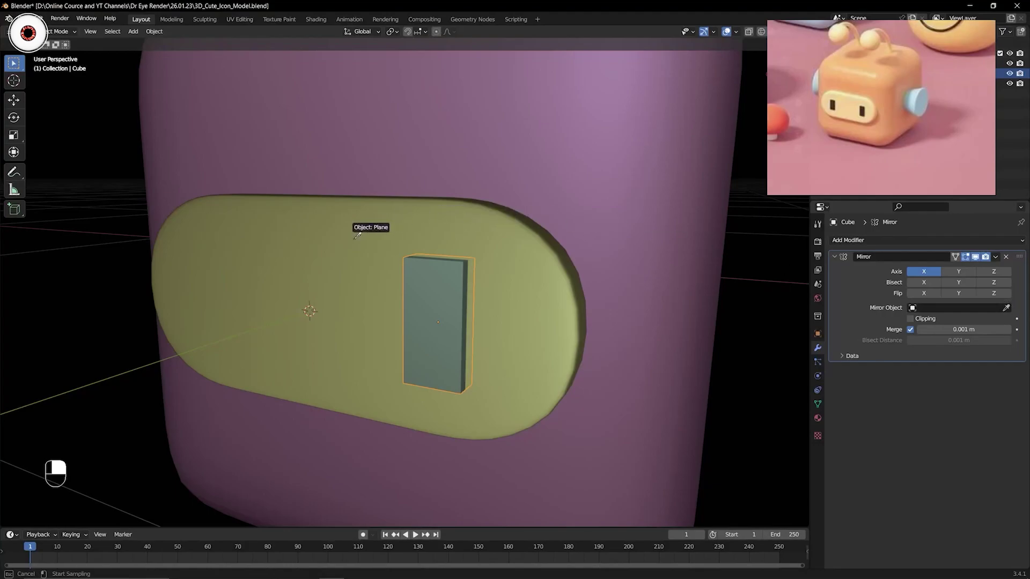
left_click(919, 307)
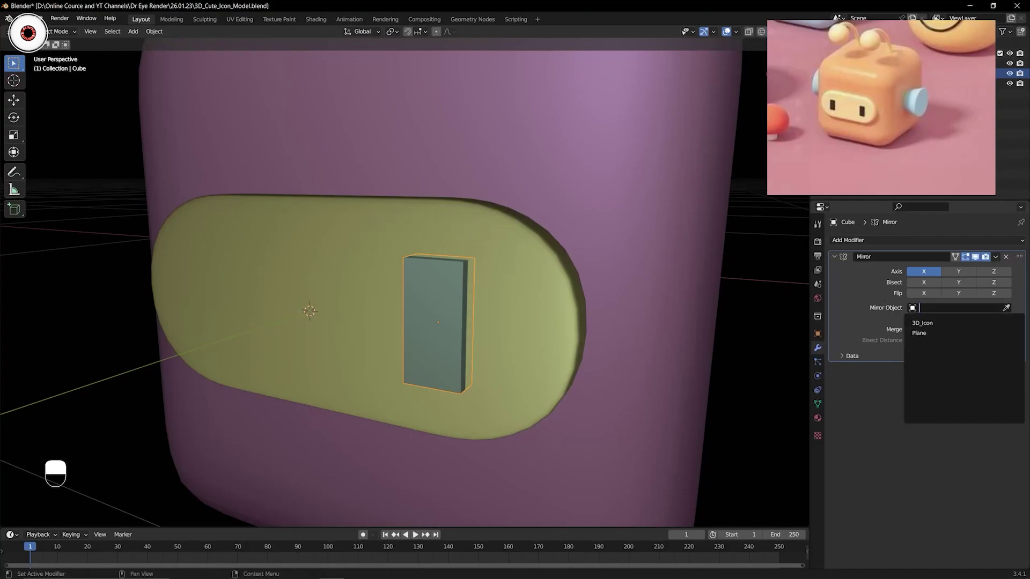
right_click(978, 304)
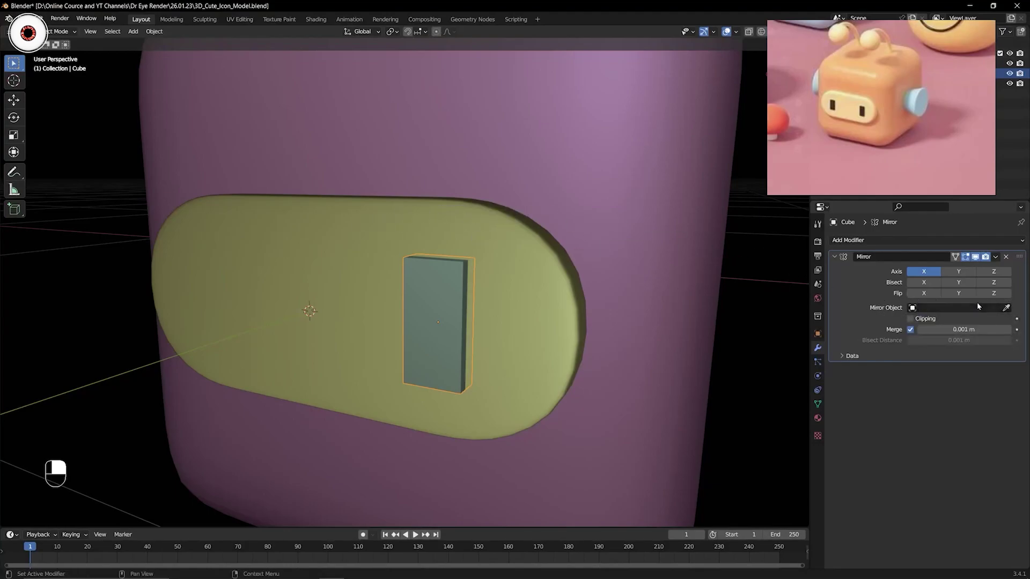
left_click(1006, 307)
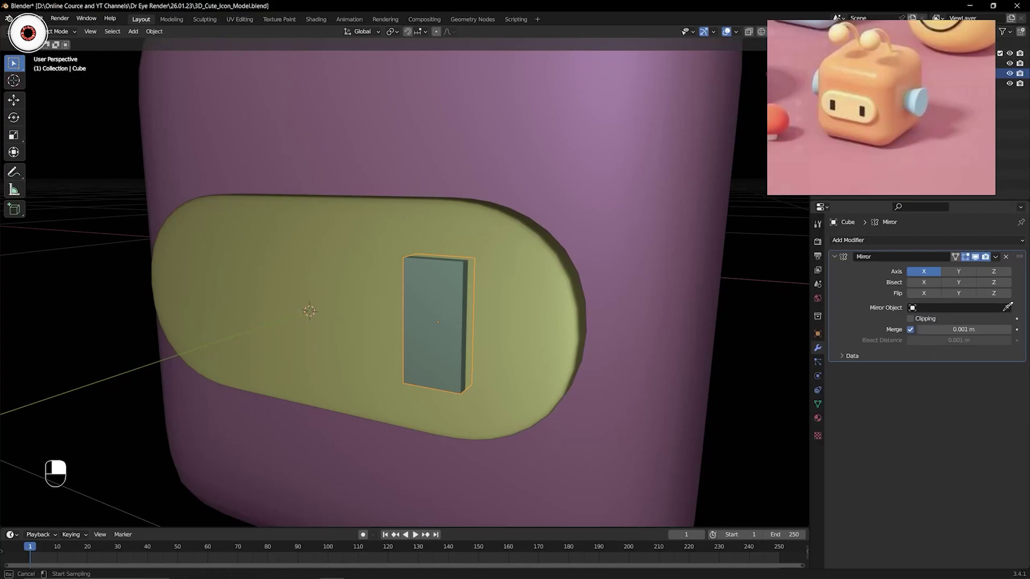
left_click(285, 234)
- Check the mirrored eyes from the front and at an angle, and apply the Mirror modifier
scroll(186, 224, "down", 3)
middle_click_drag(186, 224, 227, 216)
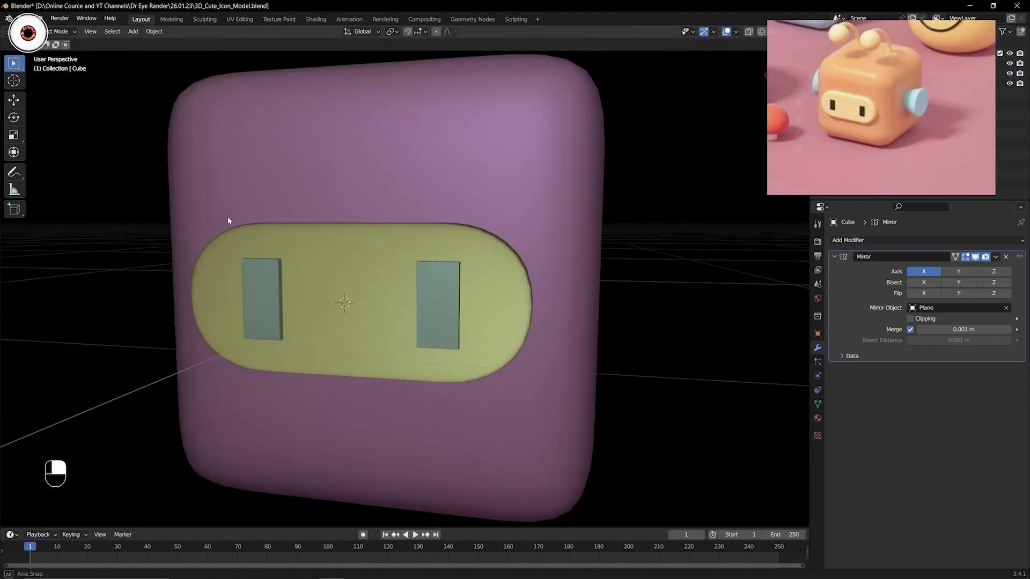
key("KP_1")
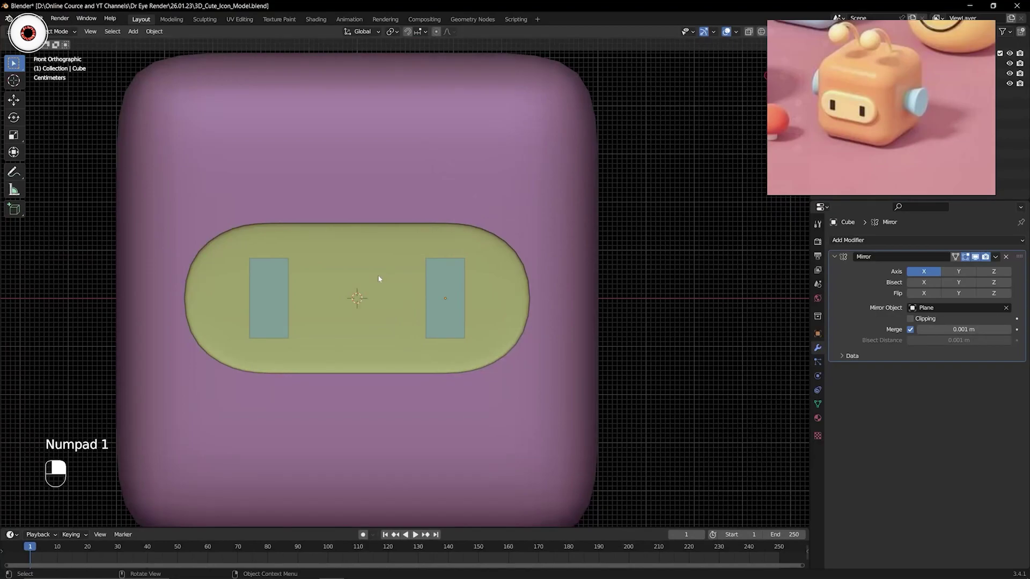
middle_click_drag(379, 278, 321, 297)
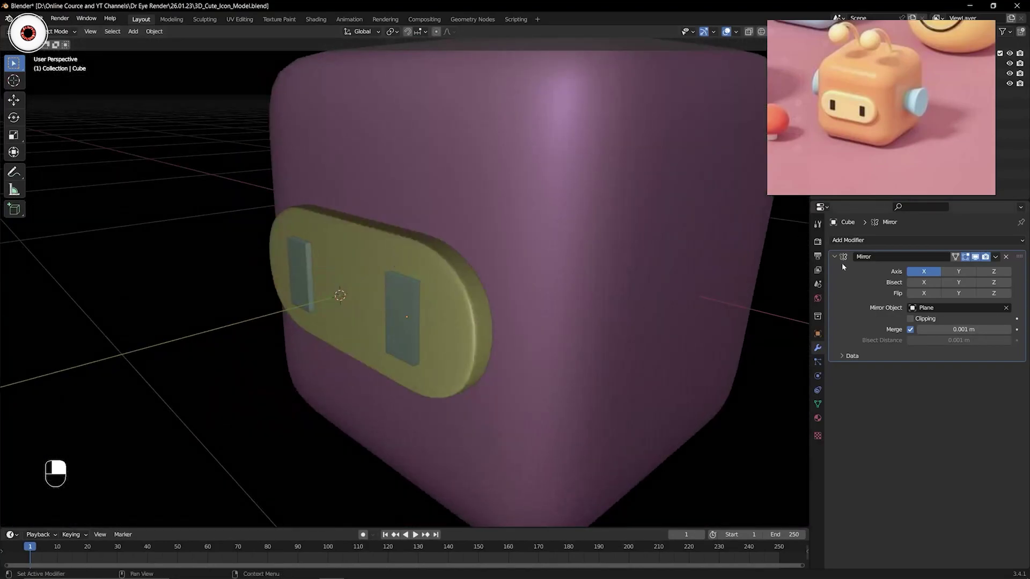
left_click(862, 279)
left_click(995, 257)
key("ctrl+a")
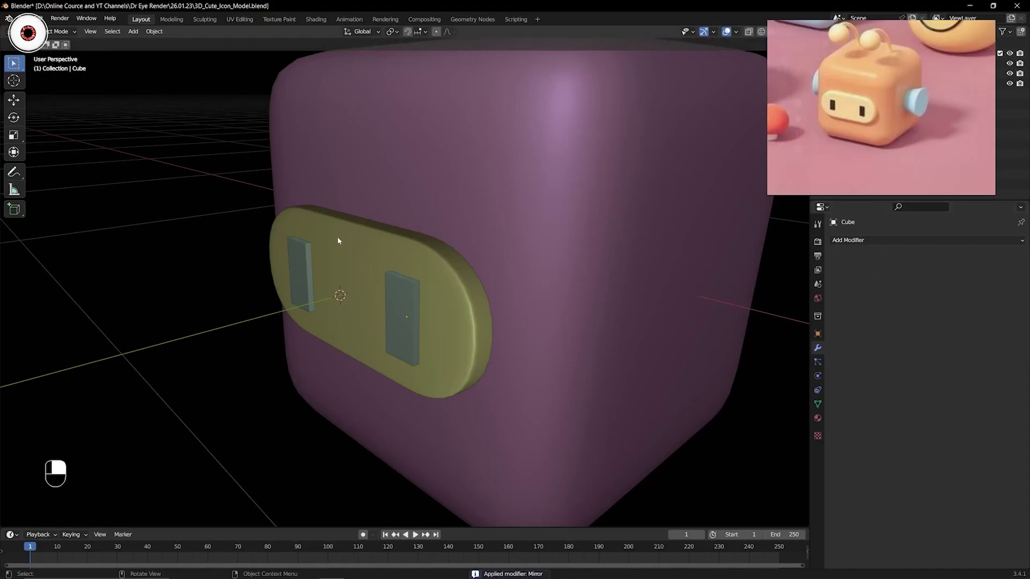
- Examine both eyes on the face plate and compare them with a close-up of the orange robot in the reference image
key("KP_1")
scroll(338, 241, "down", 3)
middle_click_drag(444, 233, 392, 262)
scroll(395, 253, "up", 3)
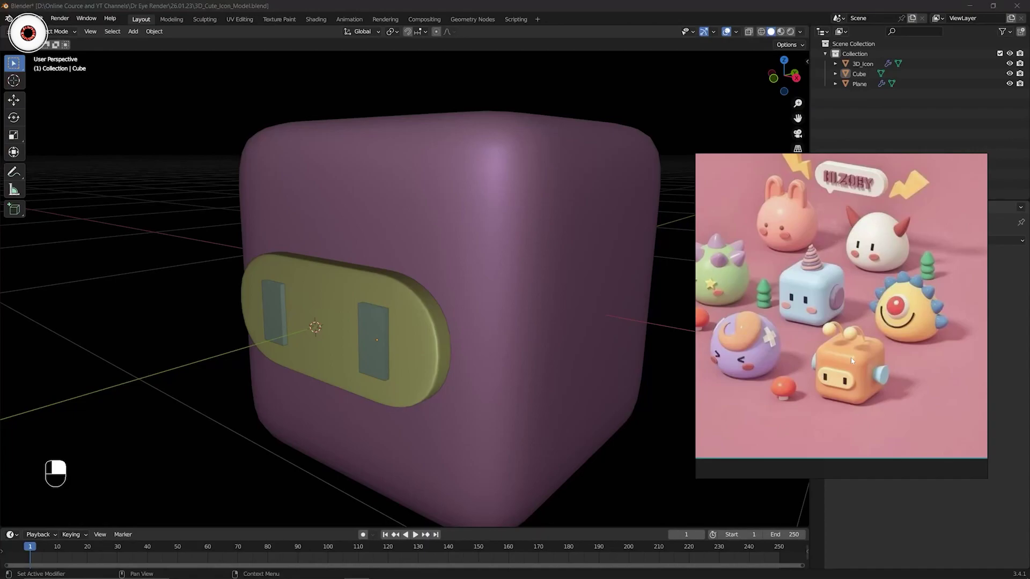
scroll(851, 360, "up", 4)
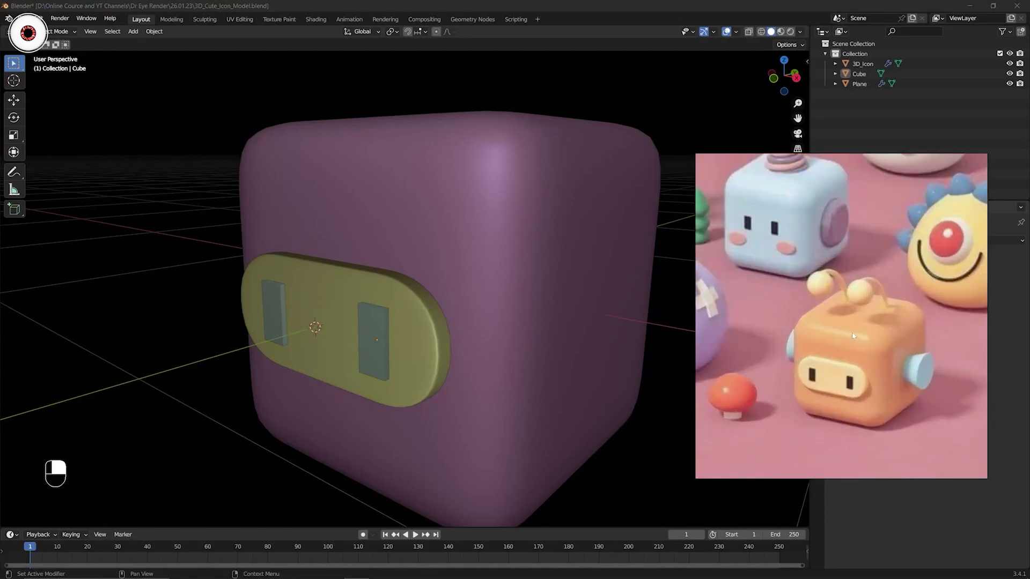